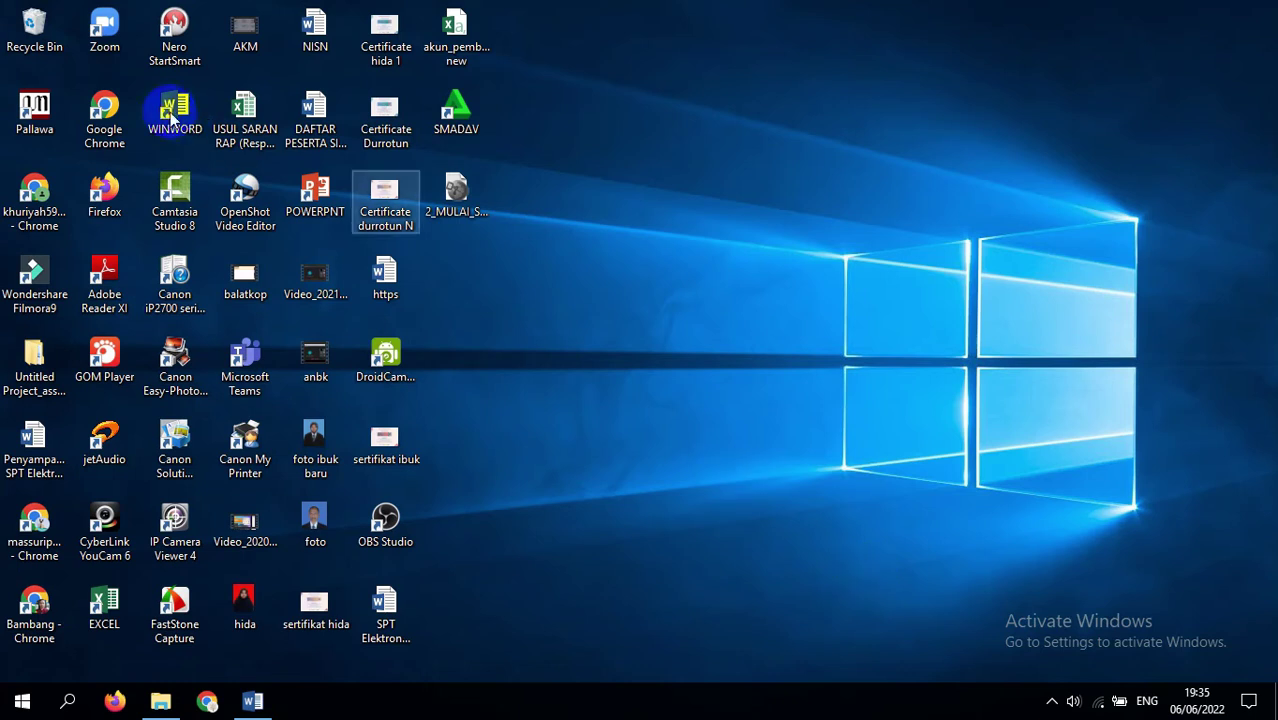
# Open Google Drive in Google Chrome under the belajar.id Google account
pyautogui.click(112, 118)
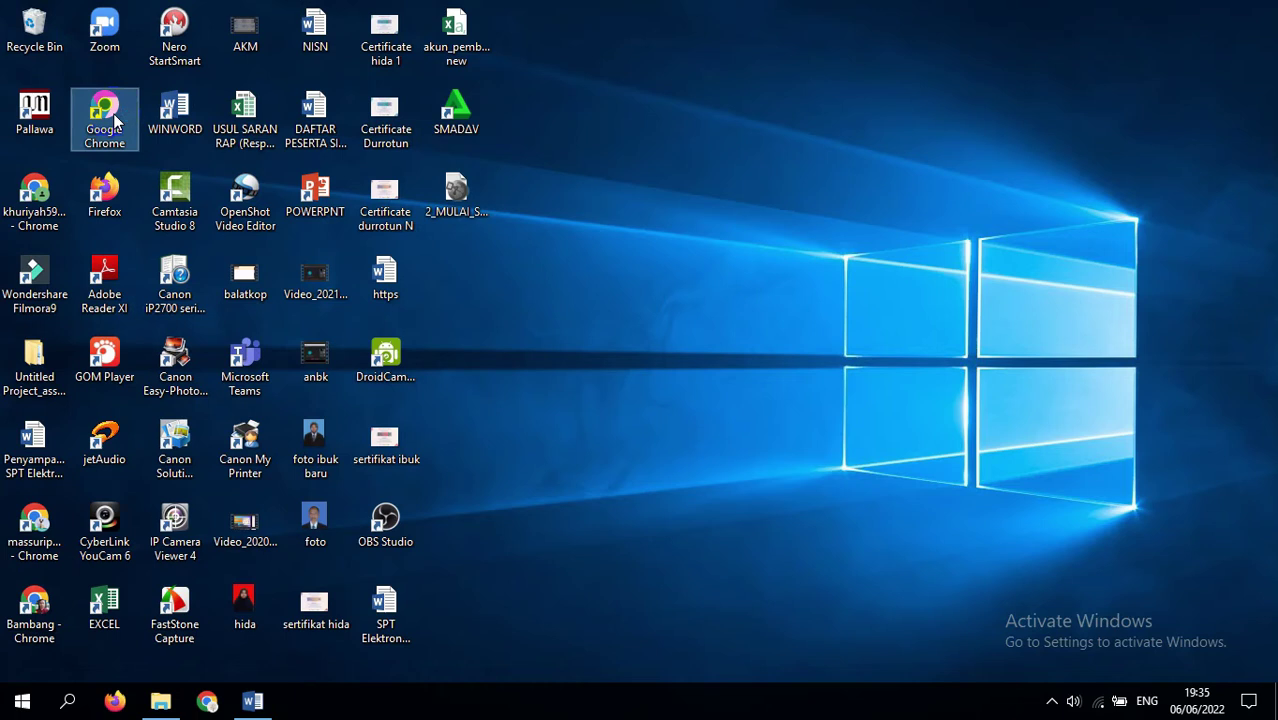
pyautogui.doubleClick(112, 118)
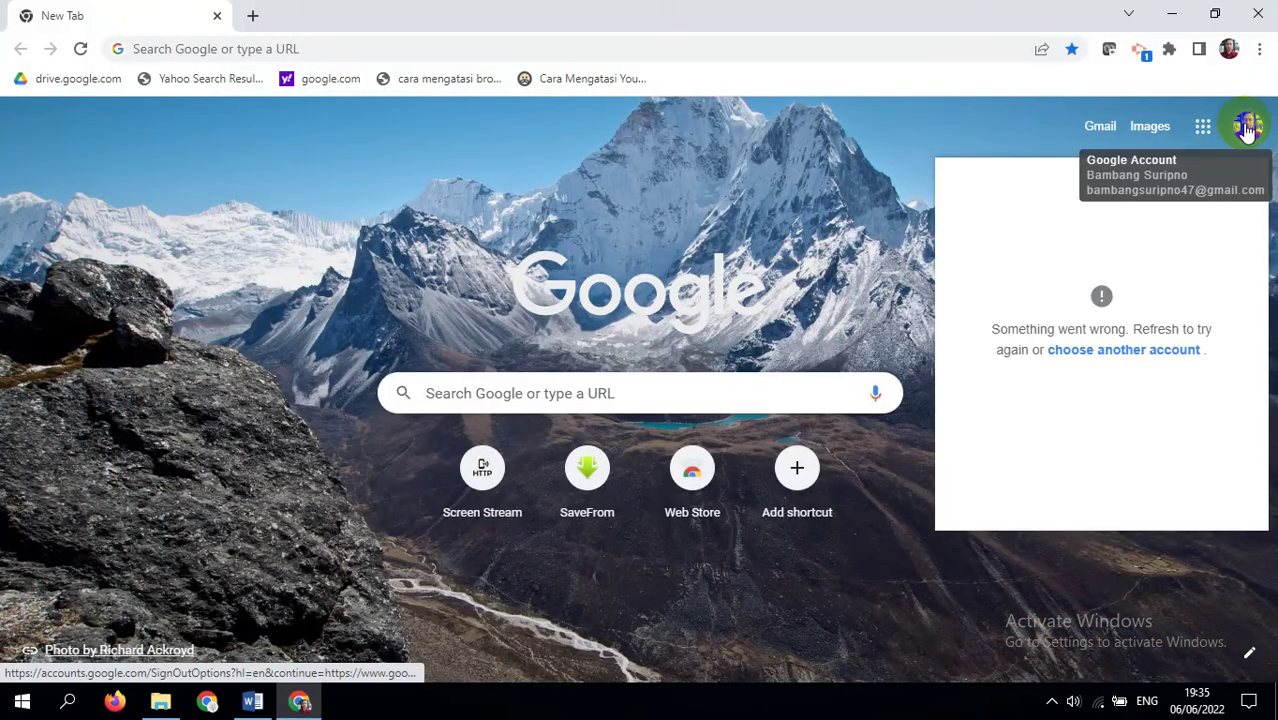
pyautogui.click(1110, 478)
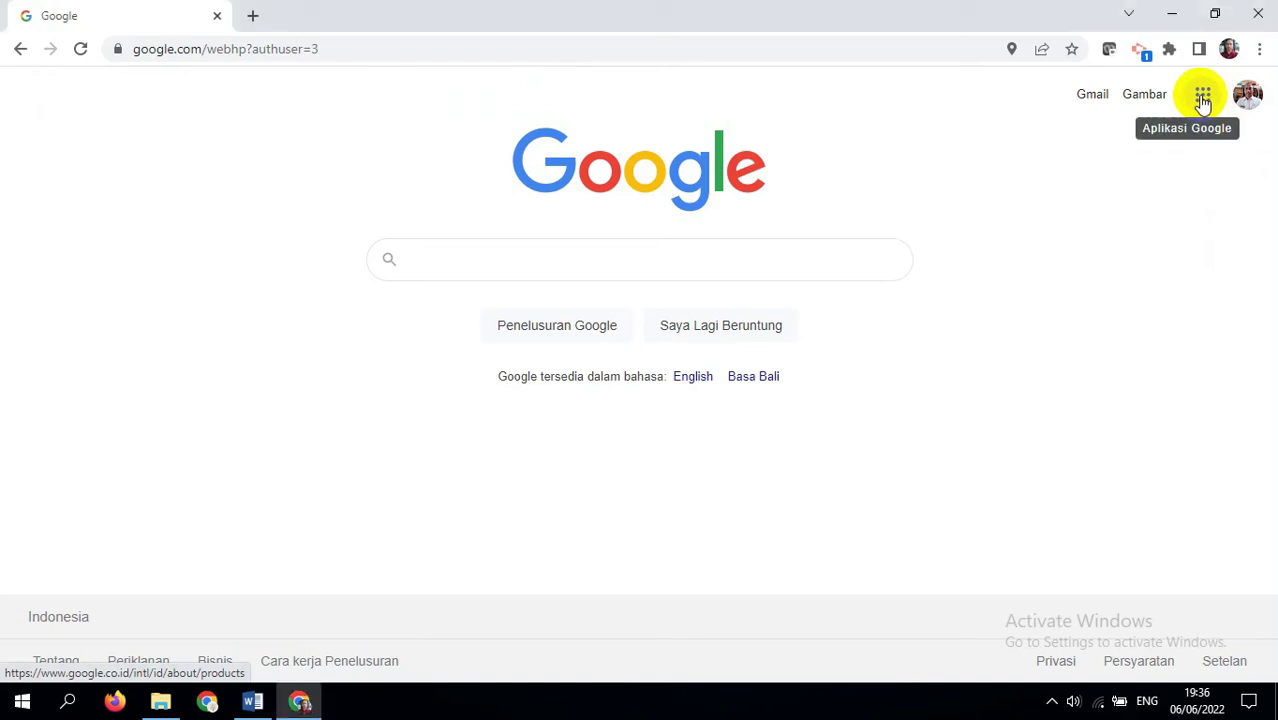
pyautogui.click(1202, 97)
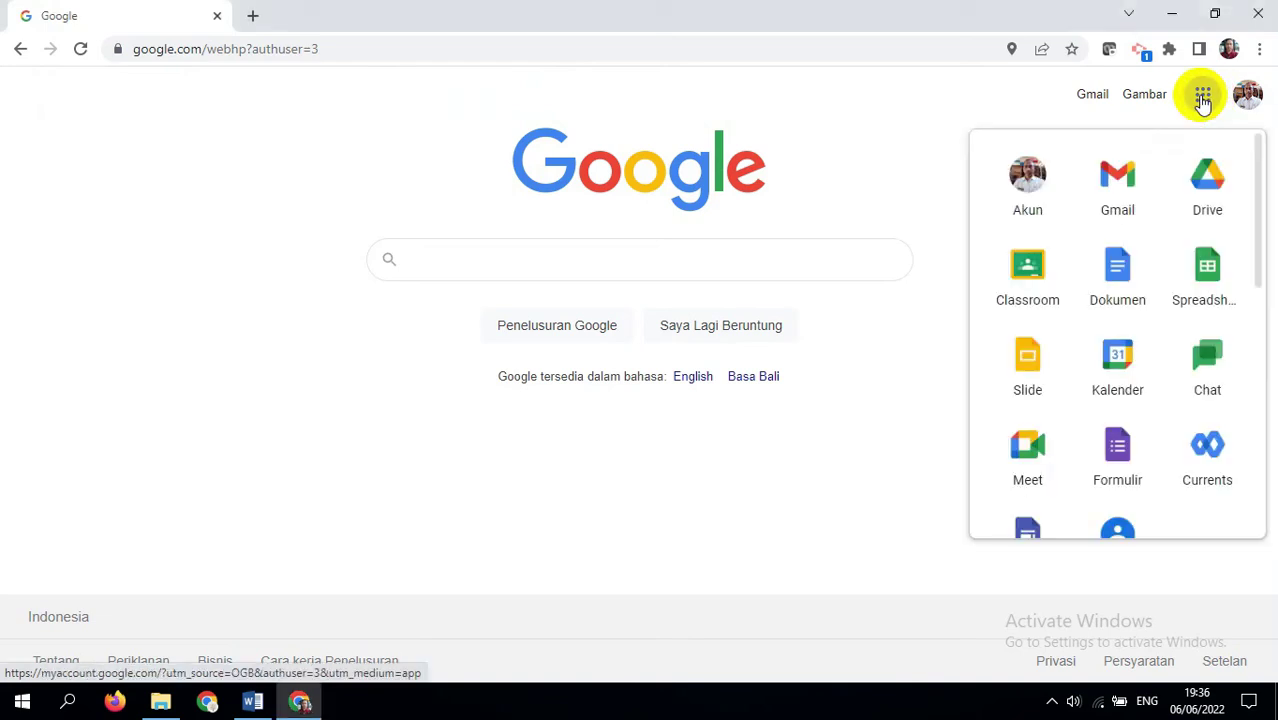
pyautogui.click(1207, 188)
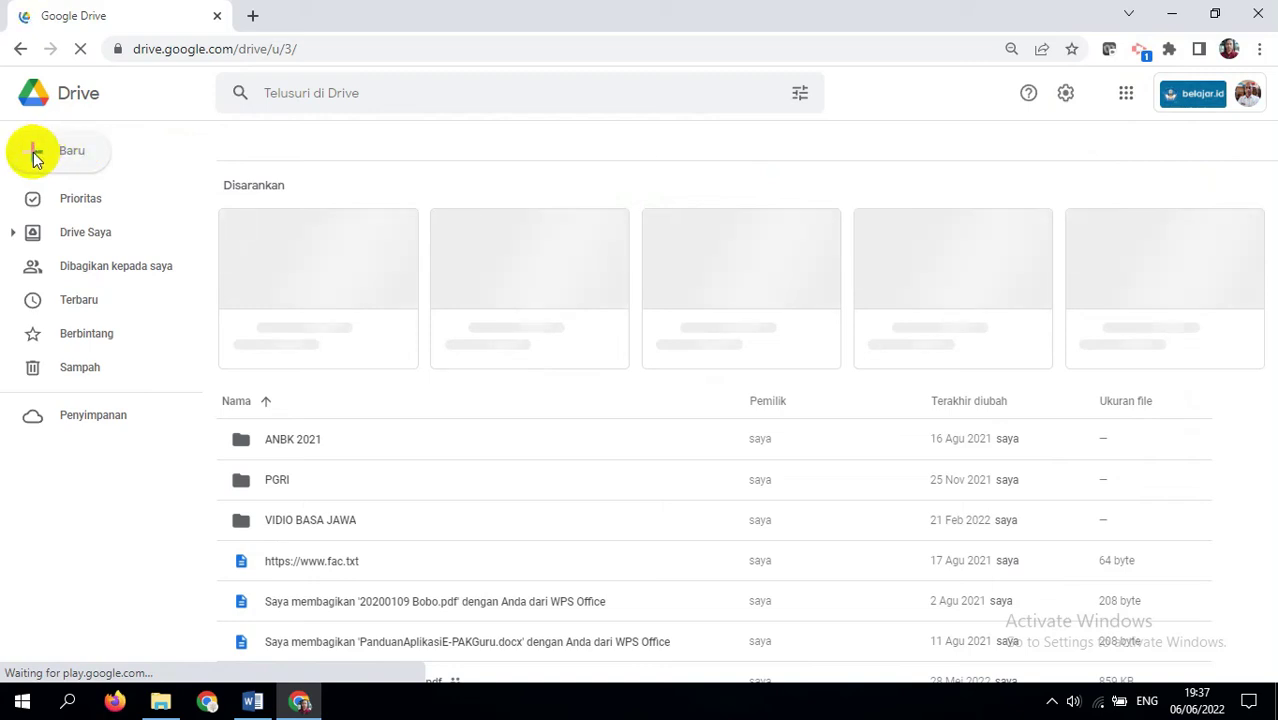
# Create a new blank Google Form from Drive
pyautogui.click(34, 156)
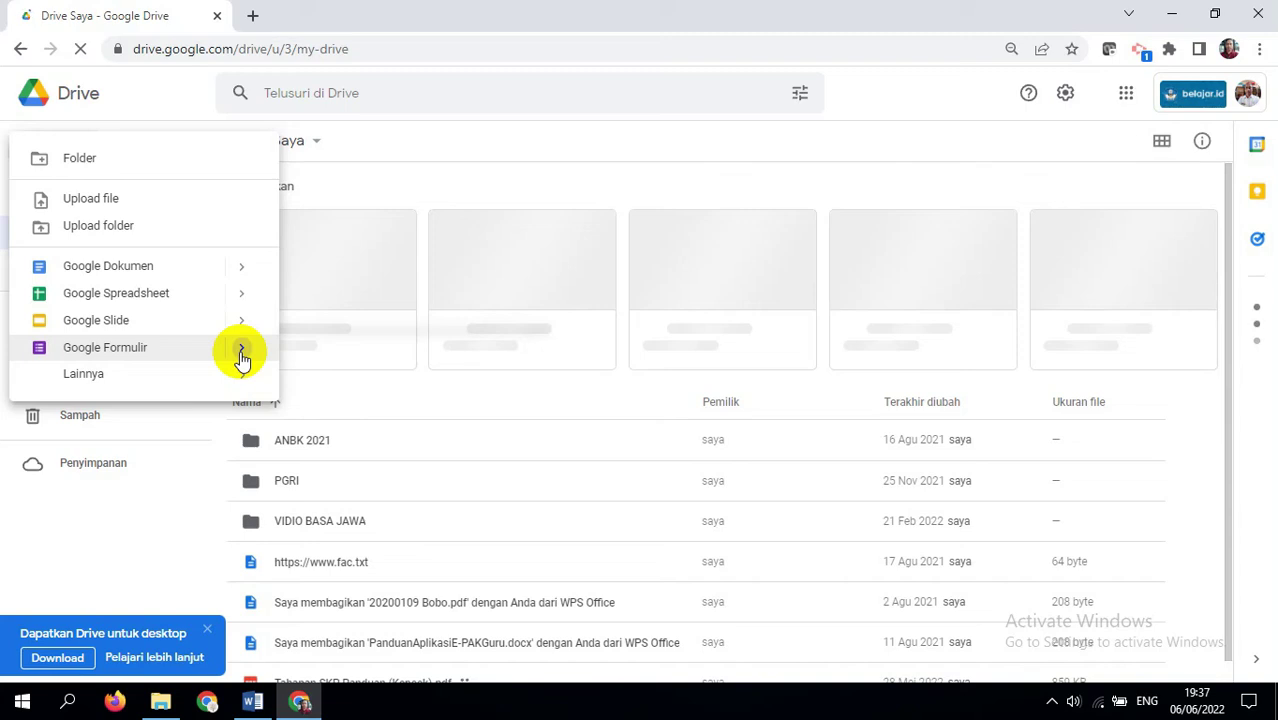
pyautogui.moveTo(130, 357)
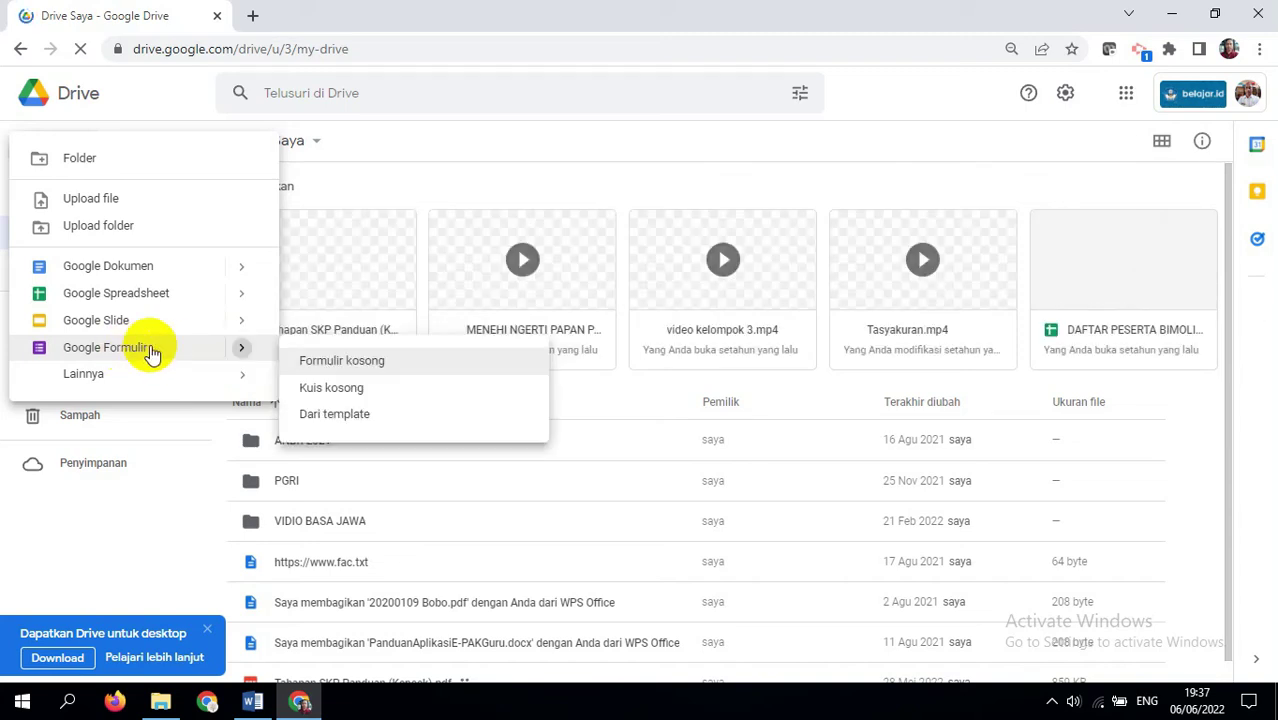
pyautogui.click(352, 364)
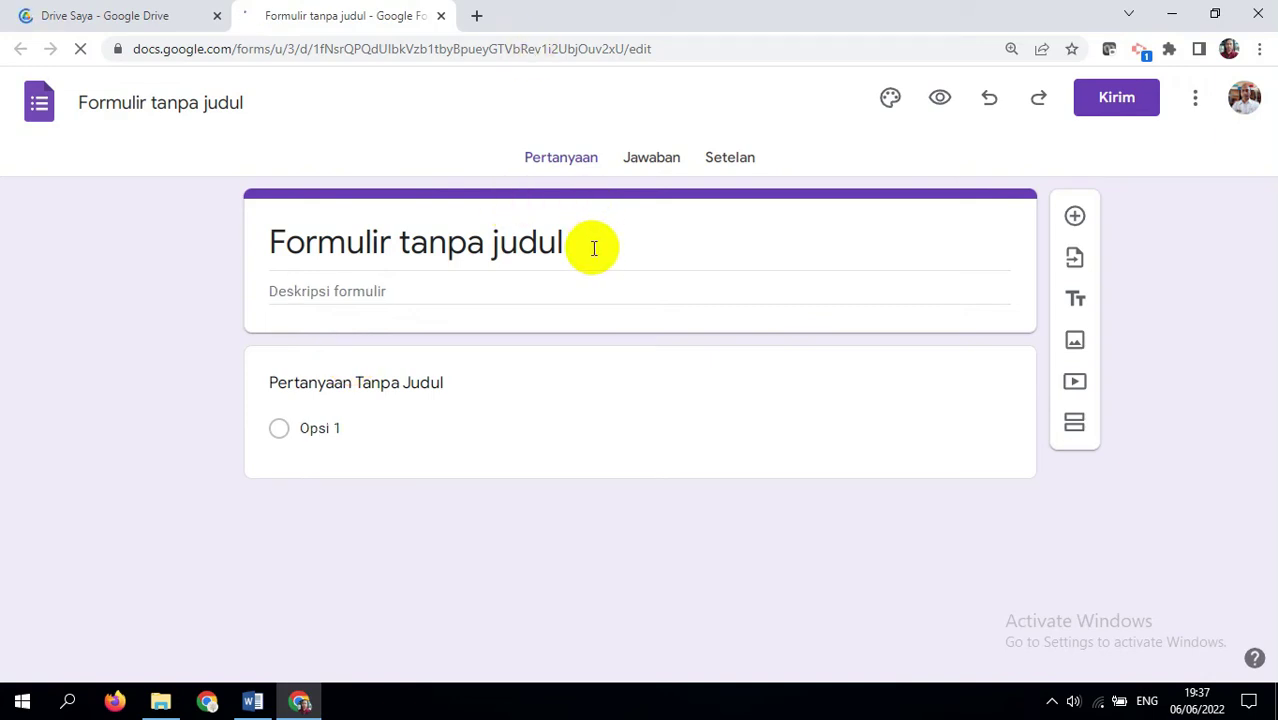
# Replace the form's heading "Formulir tanpa judul" with "SOAL ULANGAN"
pyautogui.click(594, 248)
pyautogui.write('SOAL')
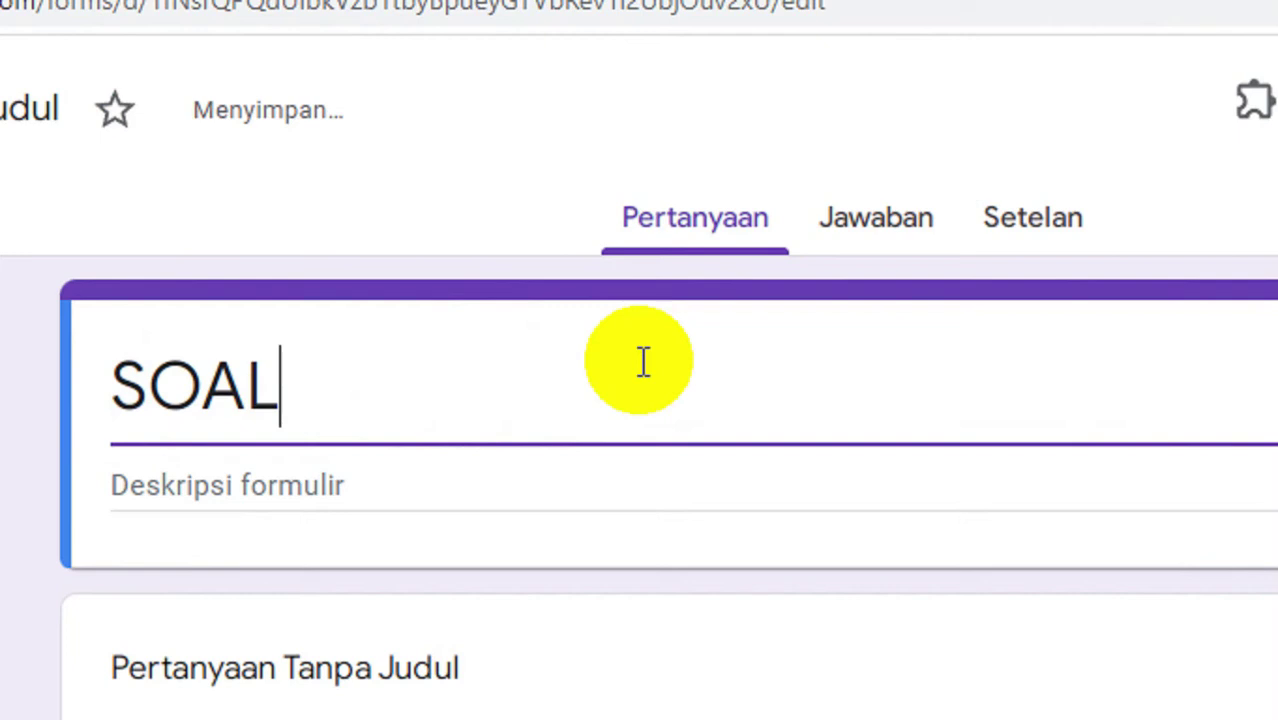
pyautogui.write(' ULANGA')
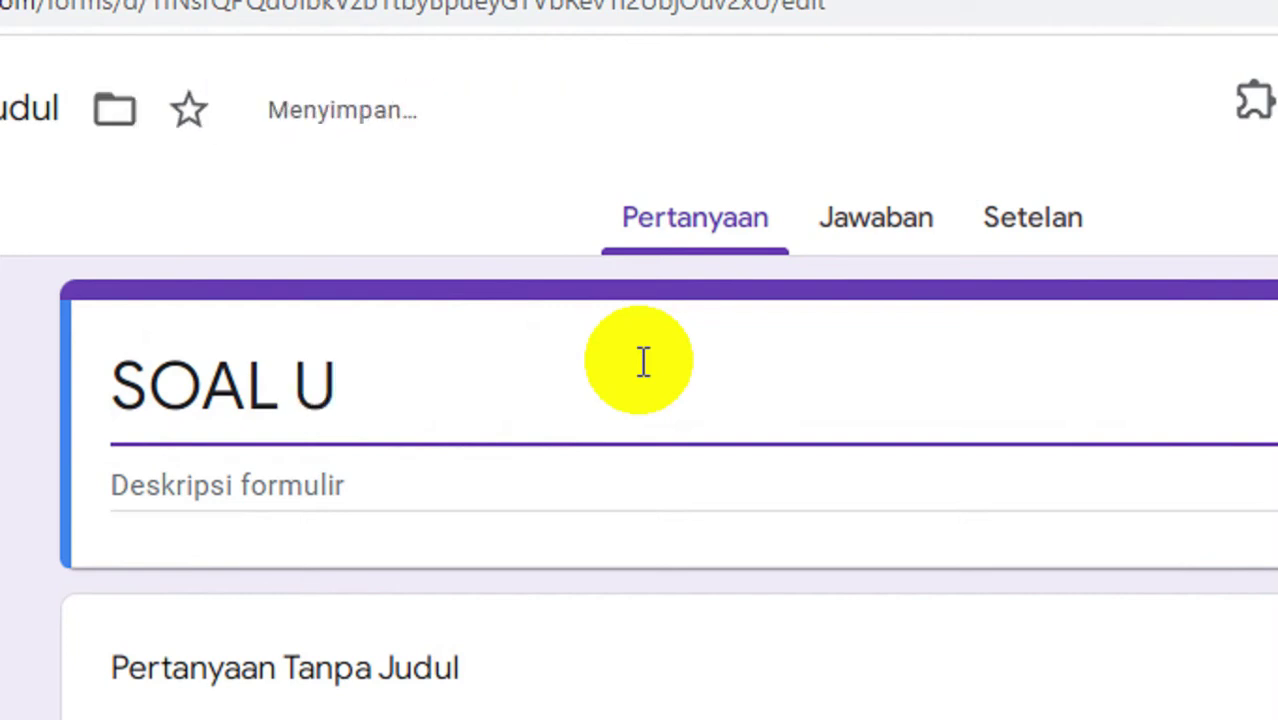
pyautogui.write('N')
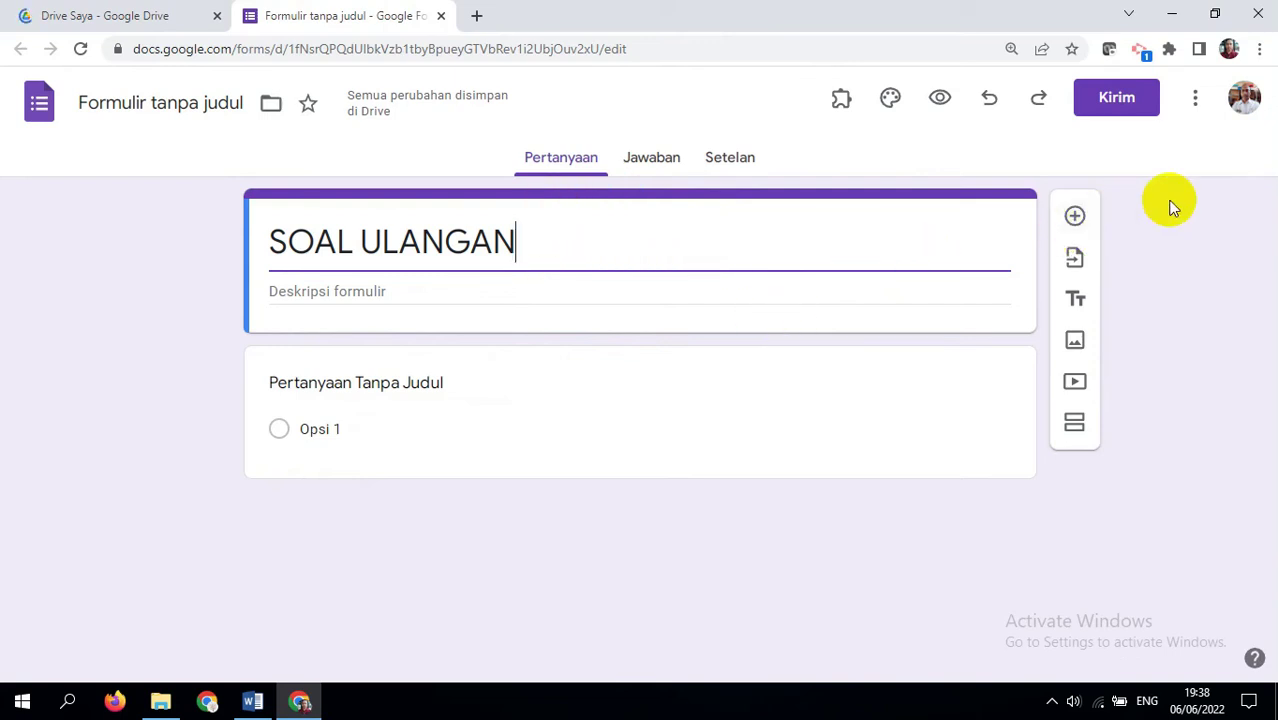
# Add a question titled "NAMA" below the form heading and make it required
pyautogui.click(1075, 219)
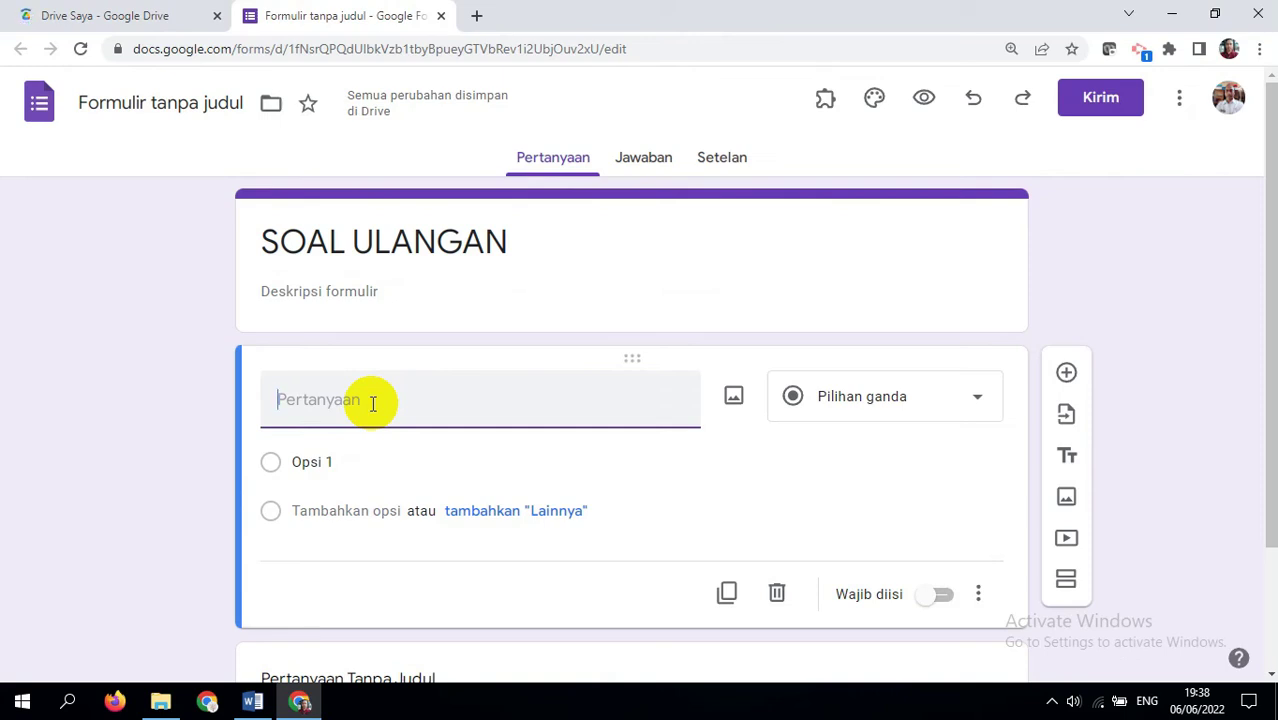
pyautogui.write('N')
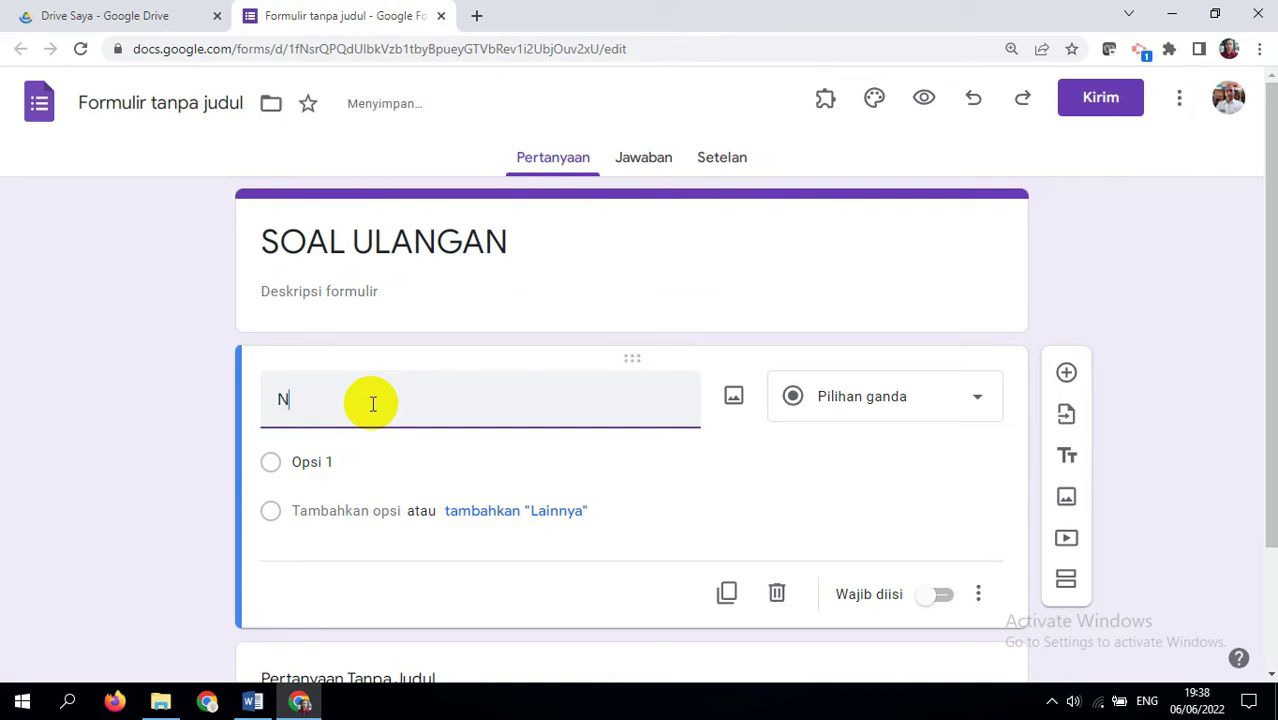
pyautogui.write('AMA')
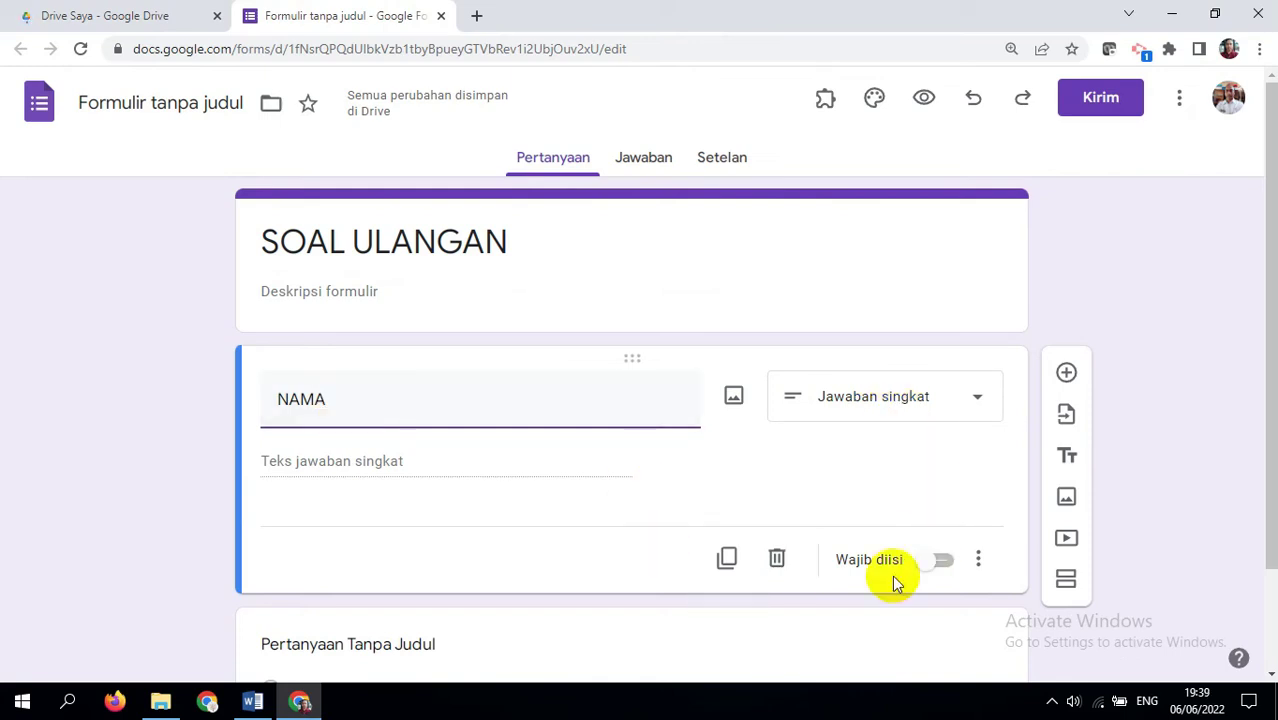
pyautogui.click(948, 566)
pyautogui.click(946, 564)
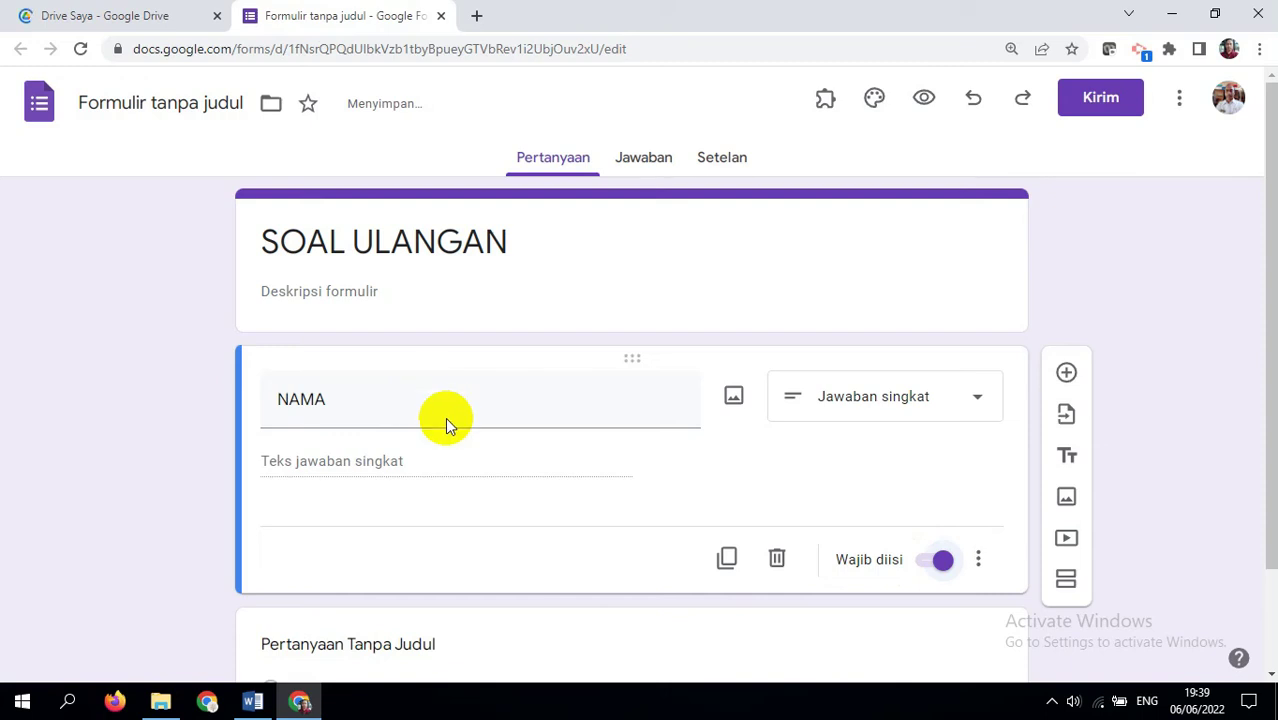
# Add a question titled "KELAS" after NAMA and set its type to Jawaban singkat
pyautogui.moveTo(1270, 418); pyautogui.dragTo(1258, 535)
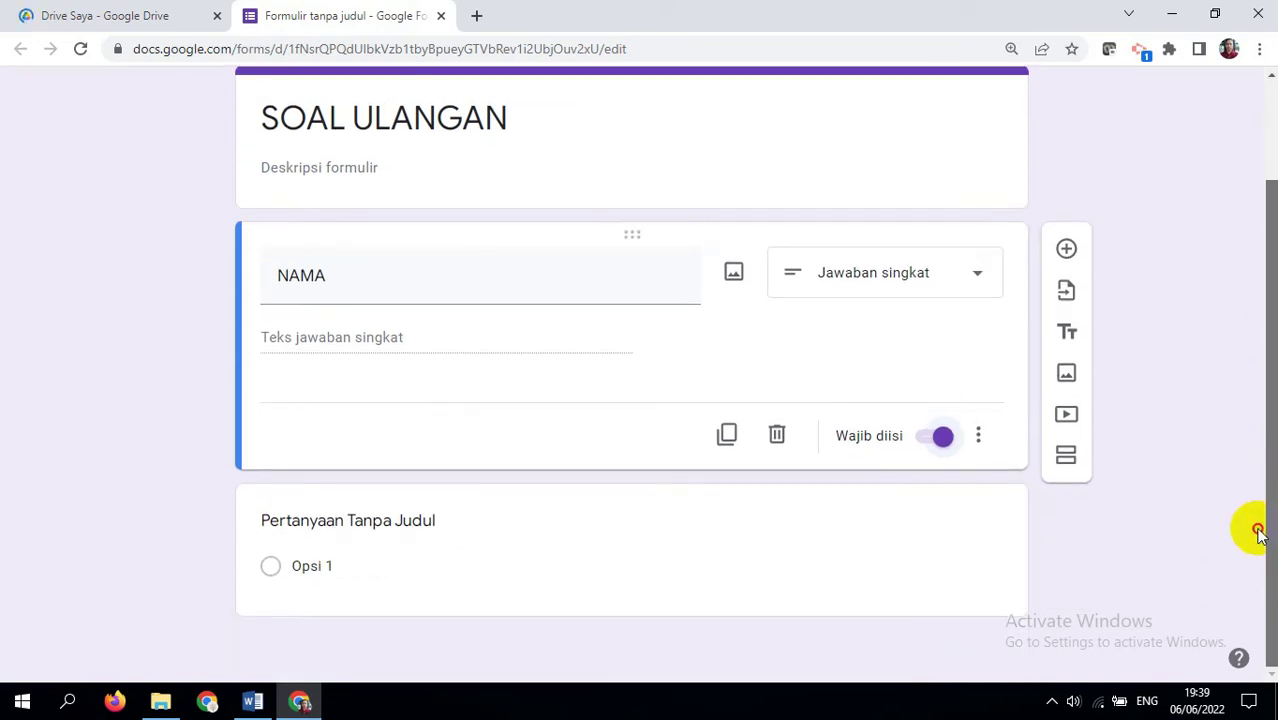
pyautogui.click(1067, 252)
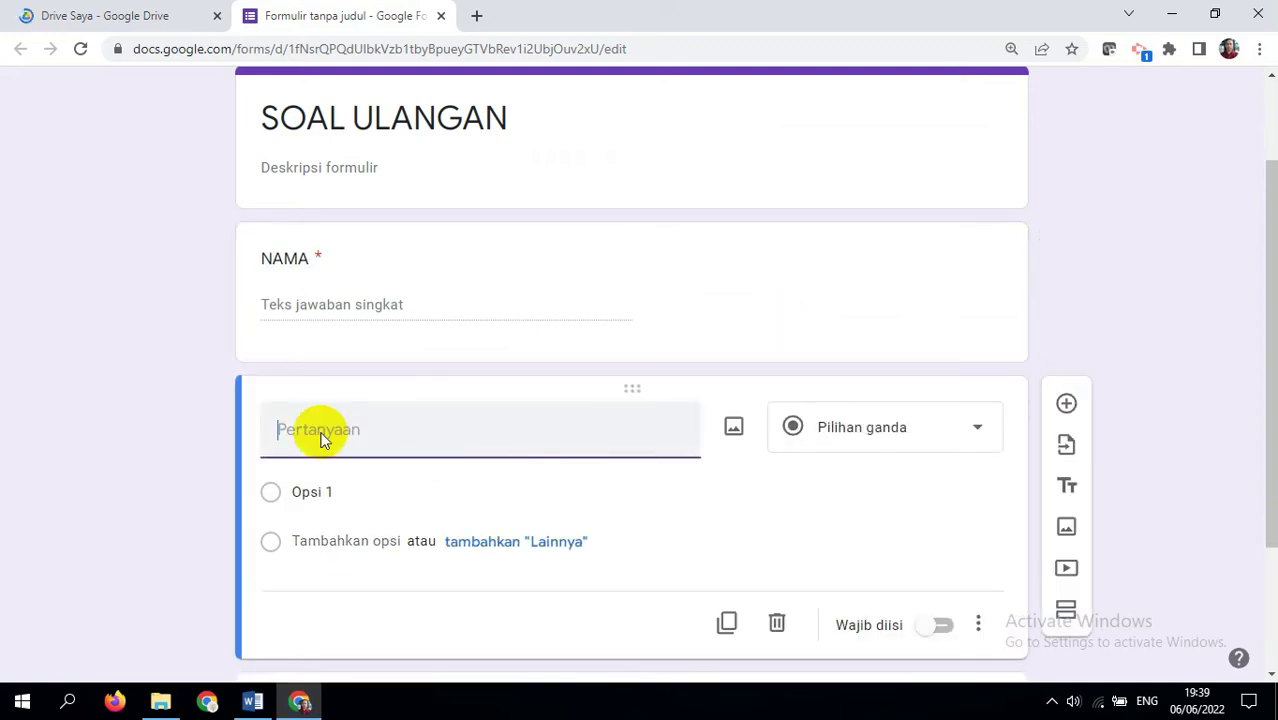
pyautogui.write('KELAS')
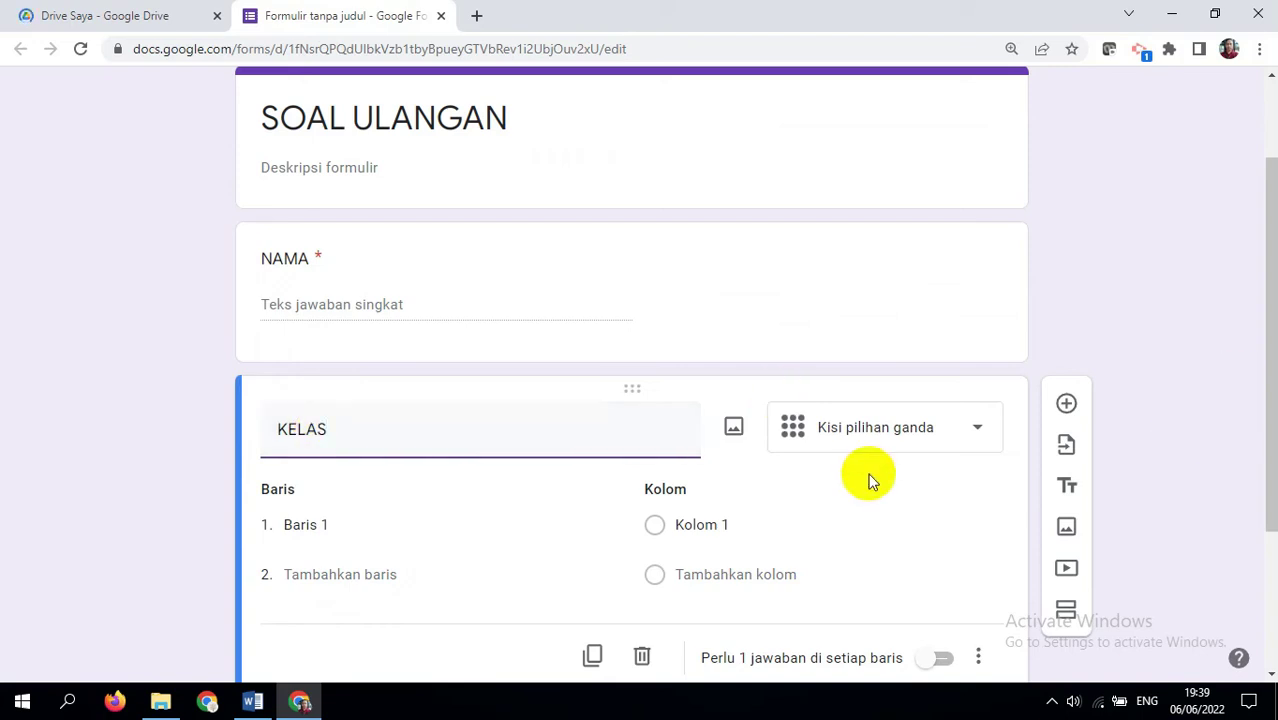
pyautogui.click(975, 435)
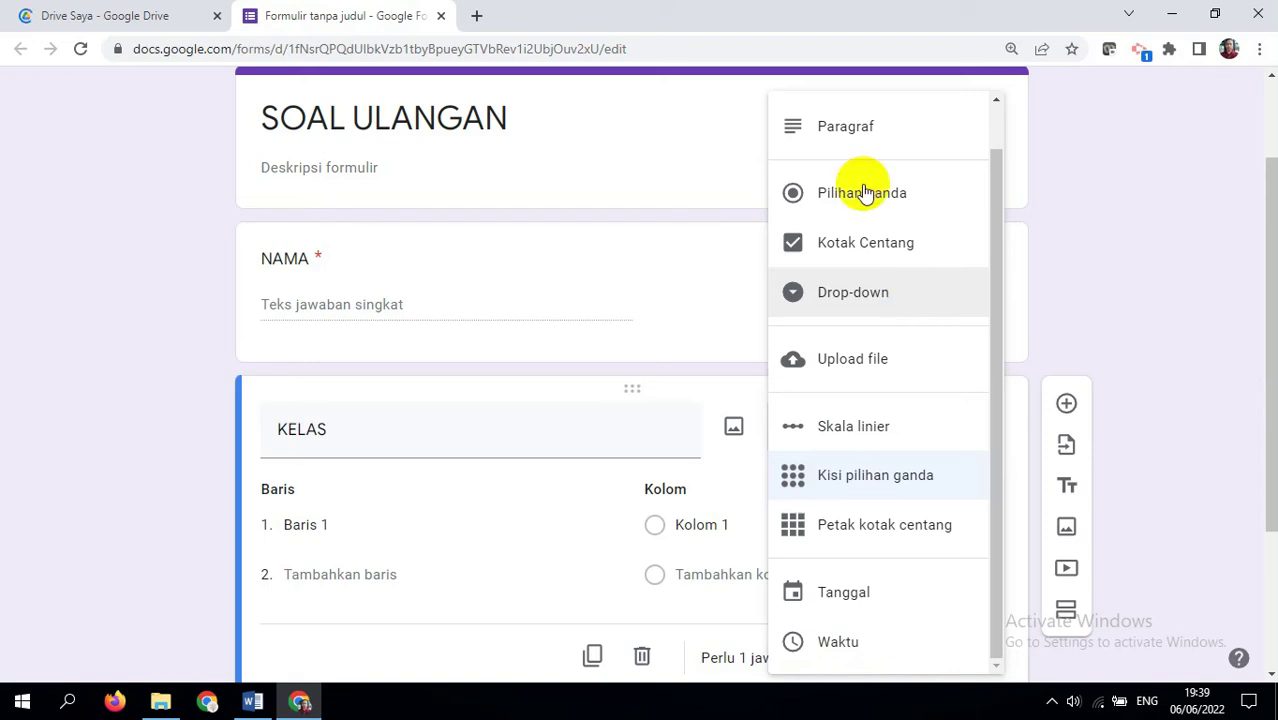
pyautogui.scroll(2, 992, 300)
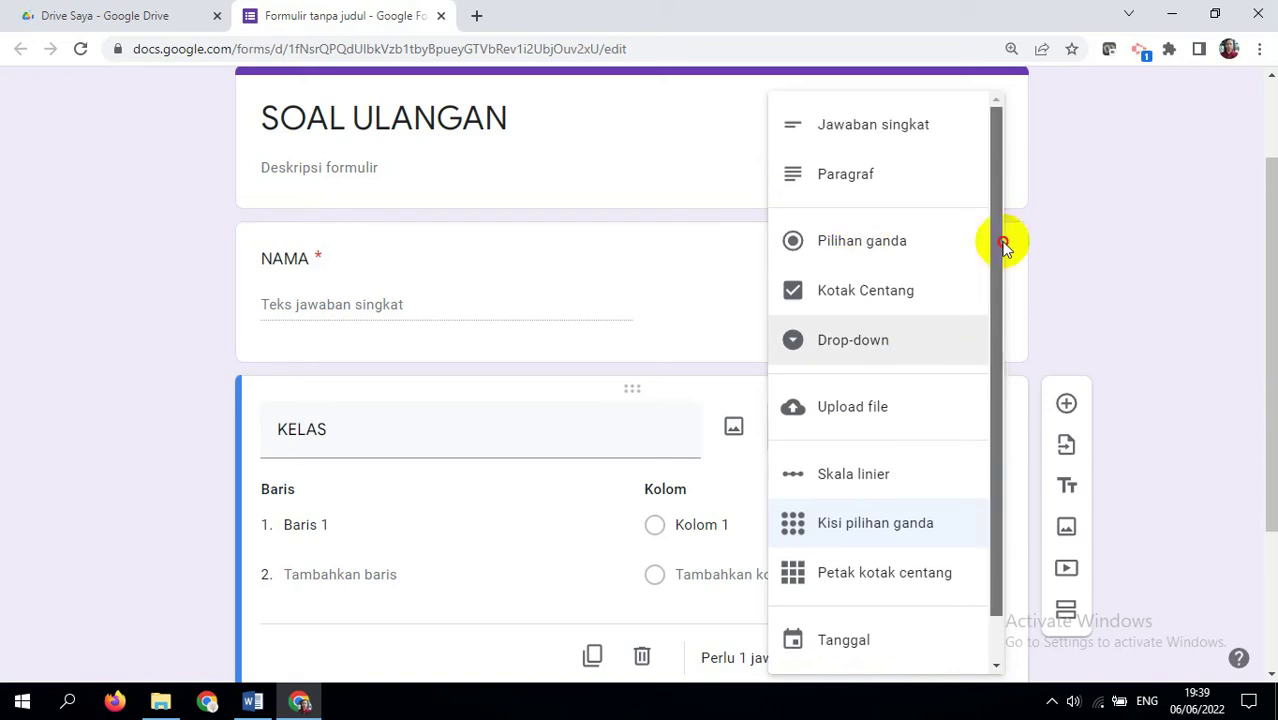
pyautogui.click(863, 130)
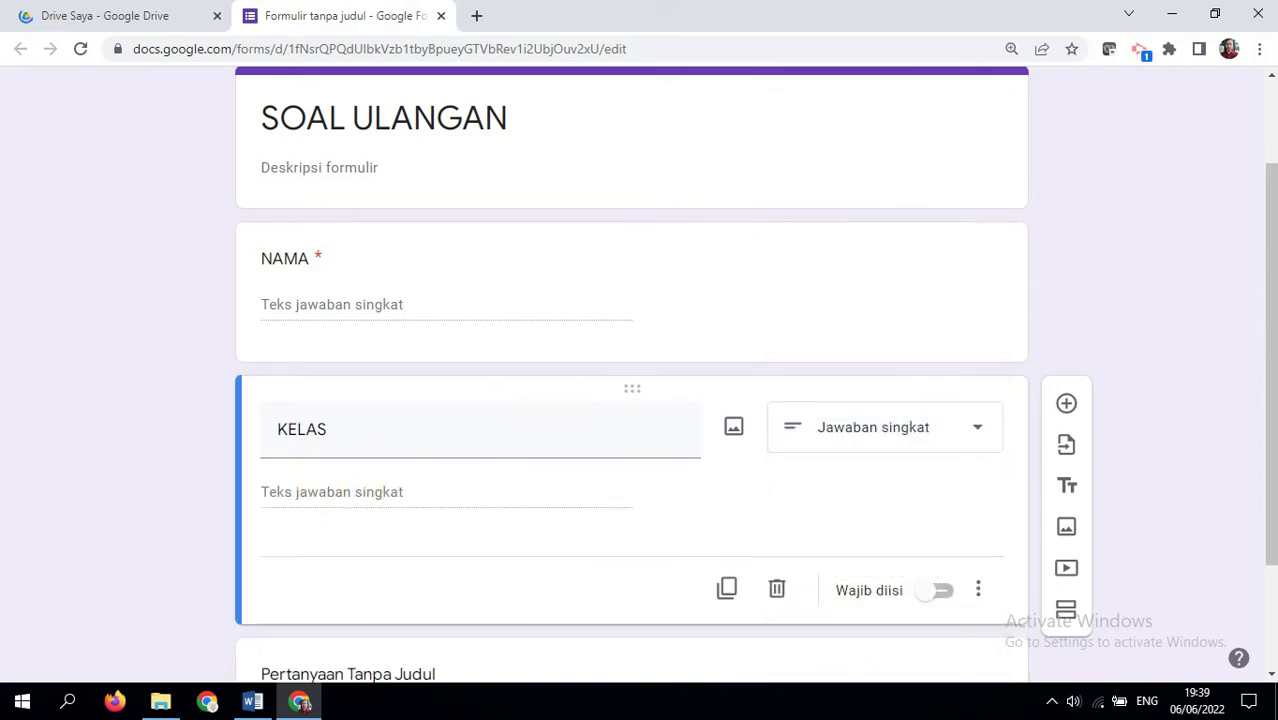
# Add a question titled "NOMOR ABSEN" directly after KELAS
pyautogui.moveTo(1272, 348); pyautogui.dragTo(1272, 463)
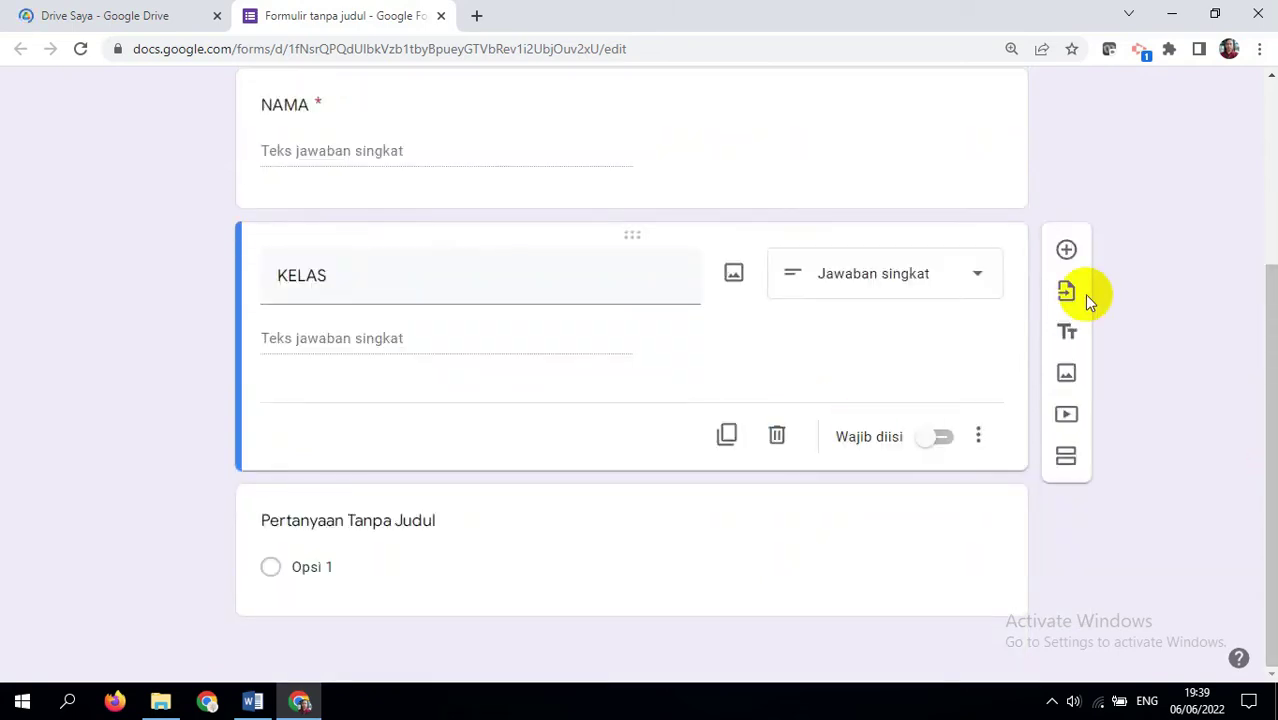
pyautogui.click(1066, 252)
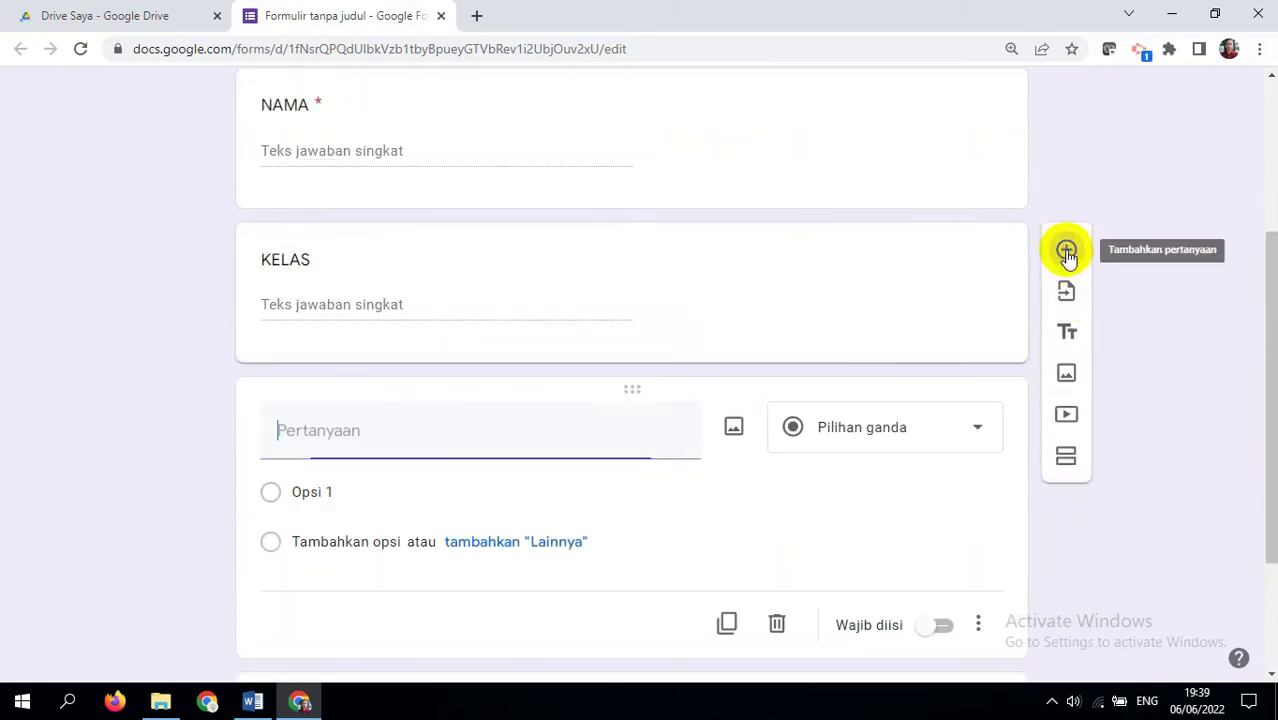
pyautogui.write('n')
pyautogui.press('BackSpace')
pyautogui.write('NOMOR ABS')
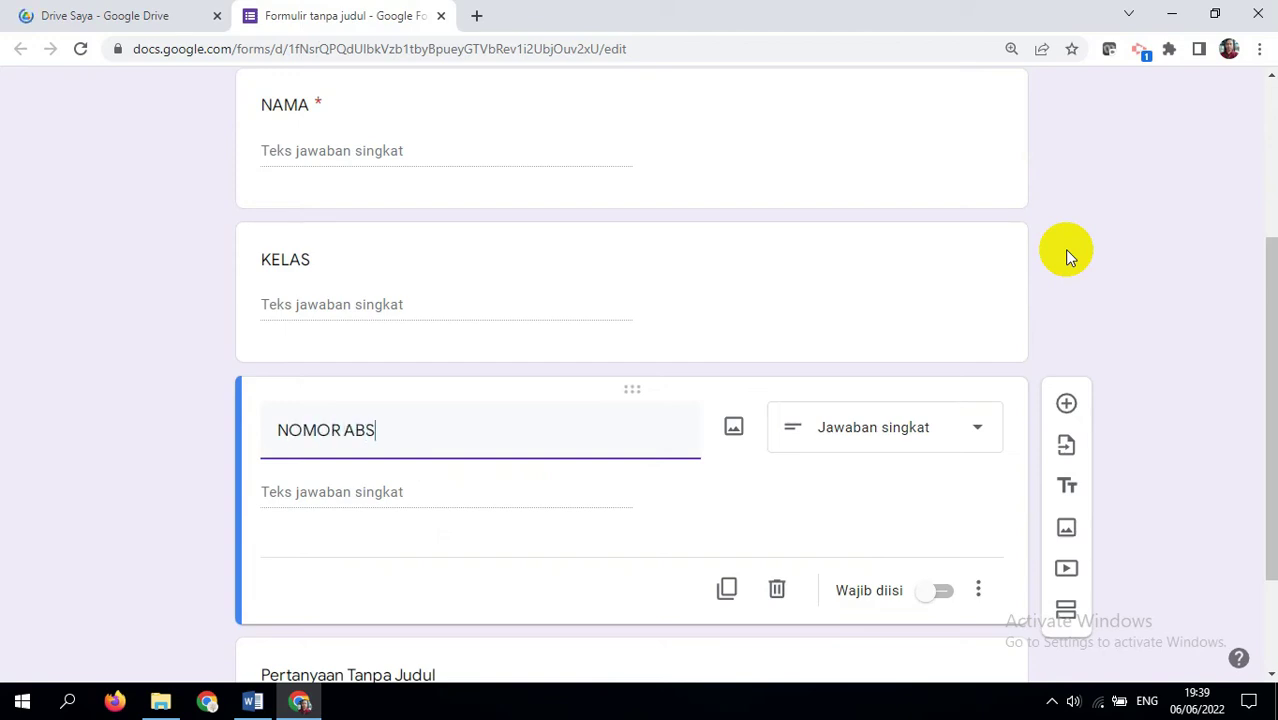
pyautogui.write('EN')
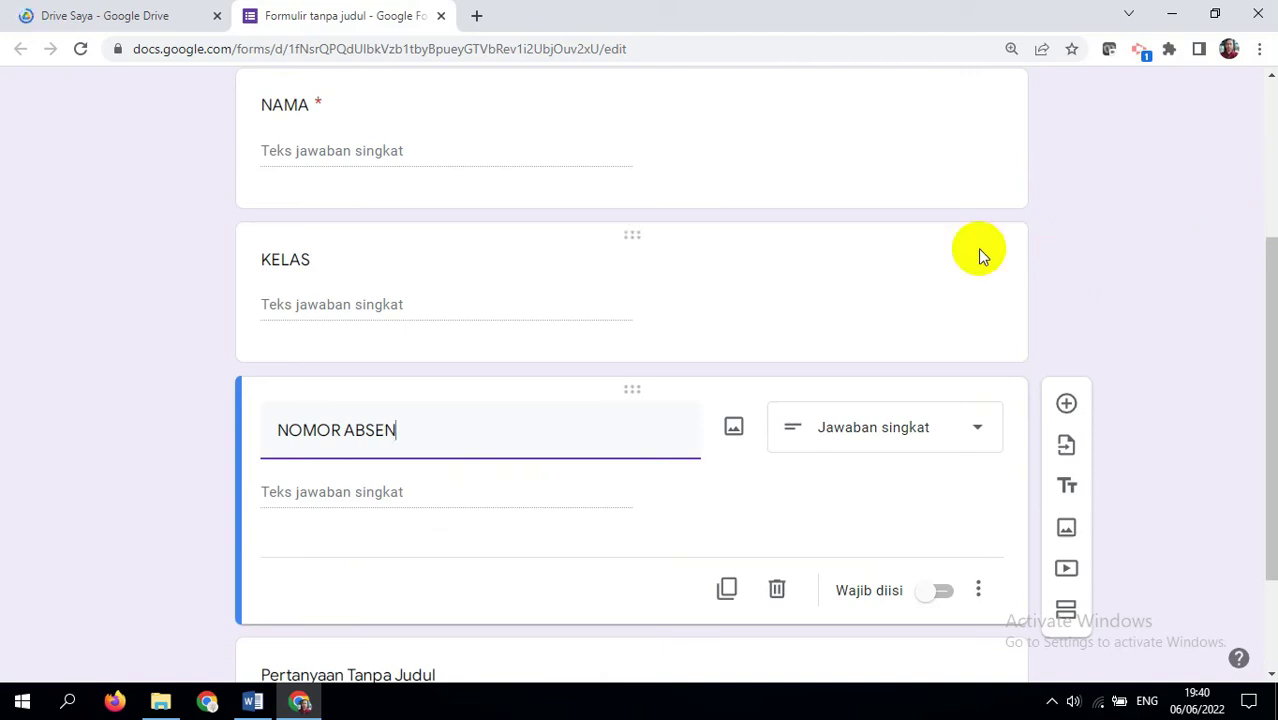
# Make both the NOMOR ABSEN and KELAS questions required
pyautogui.moveTo(1267, 330); pyautogui.dragTo(1264, 394)
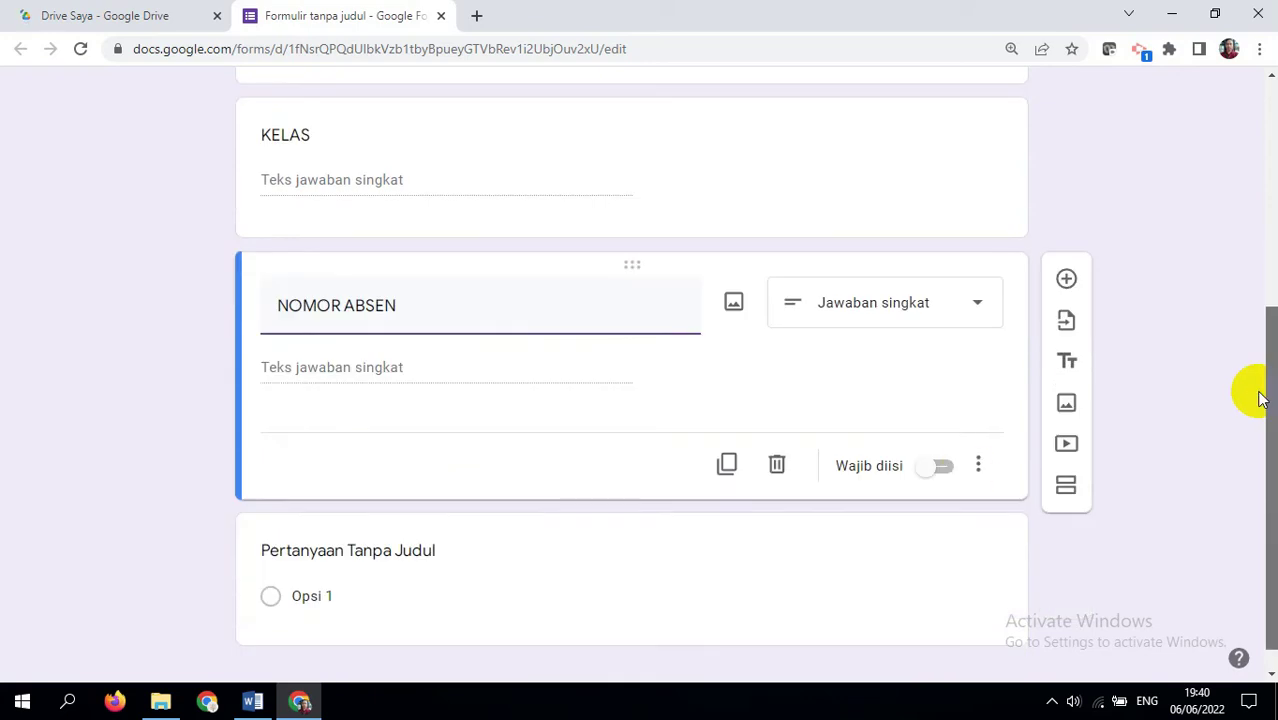
pyautogui.click(944, 474)
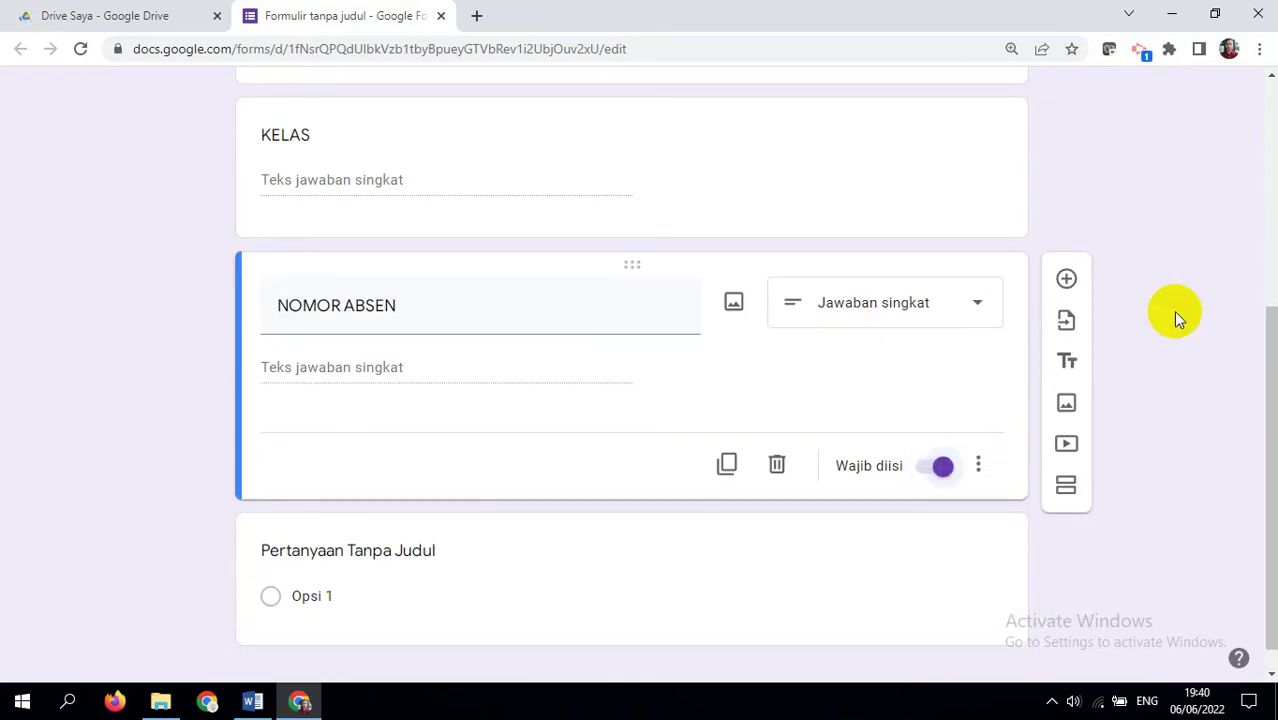
pyautogui.moveTo(1258, 354); pyautogui.dragTo(1255, 288)
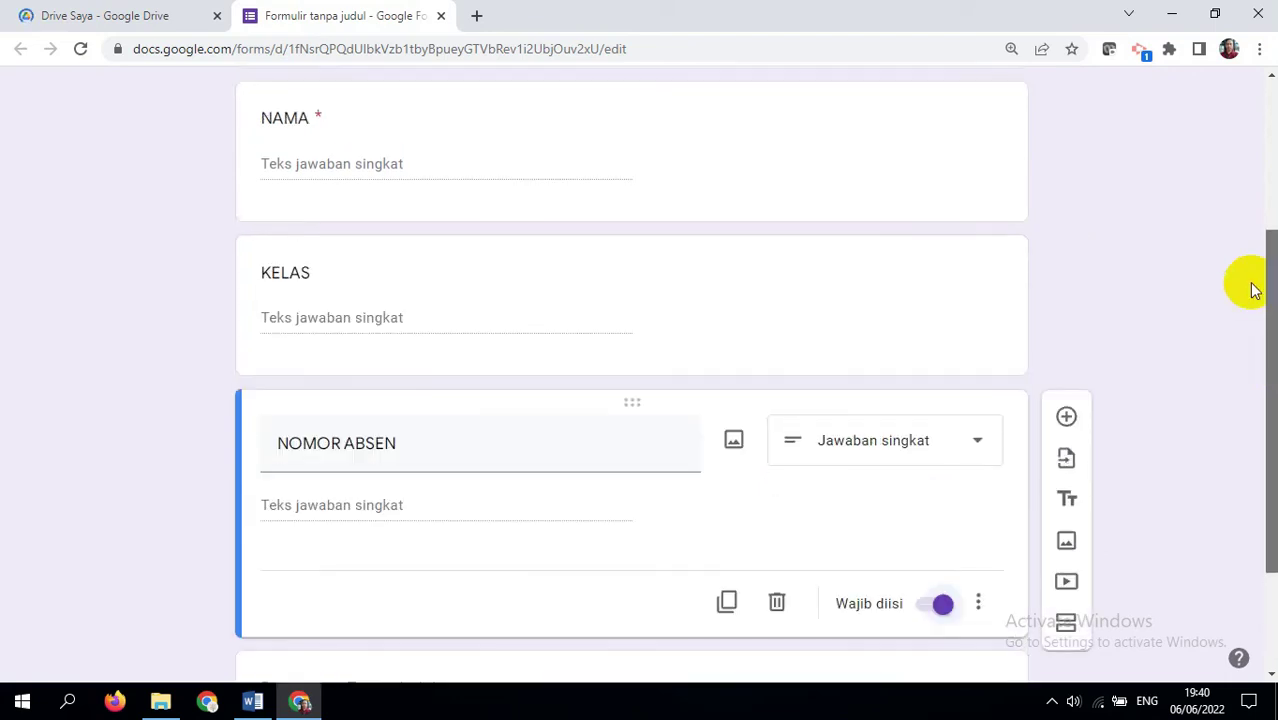
pyautogui.click(683, 321)
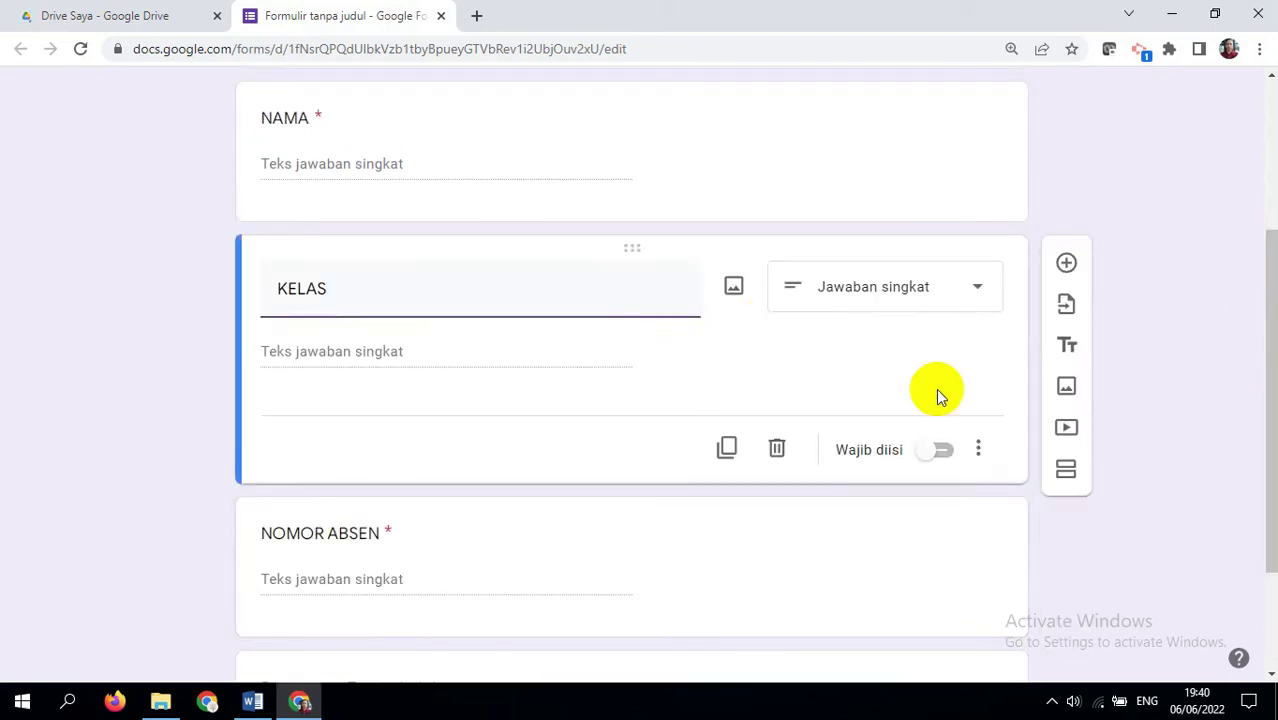
pyautogui.click(945, 455)
# Rename the untitled multiple-choice question at the end of the form to "KERJAKAN DENGAN TELITI"
pyautogui.moveTo(1272, 372); pyautogui.dragTo(1260, 508)
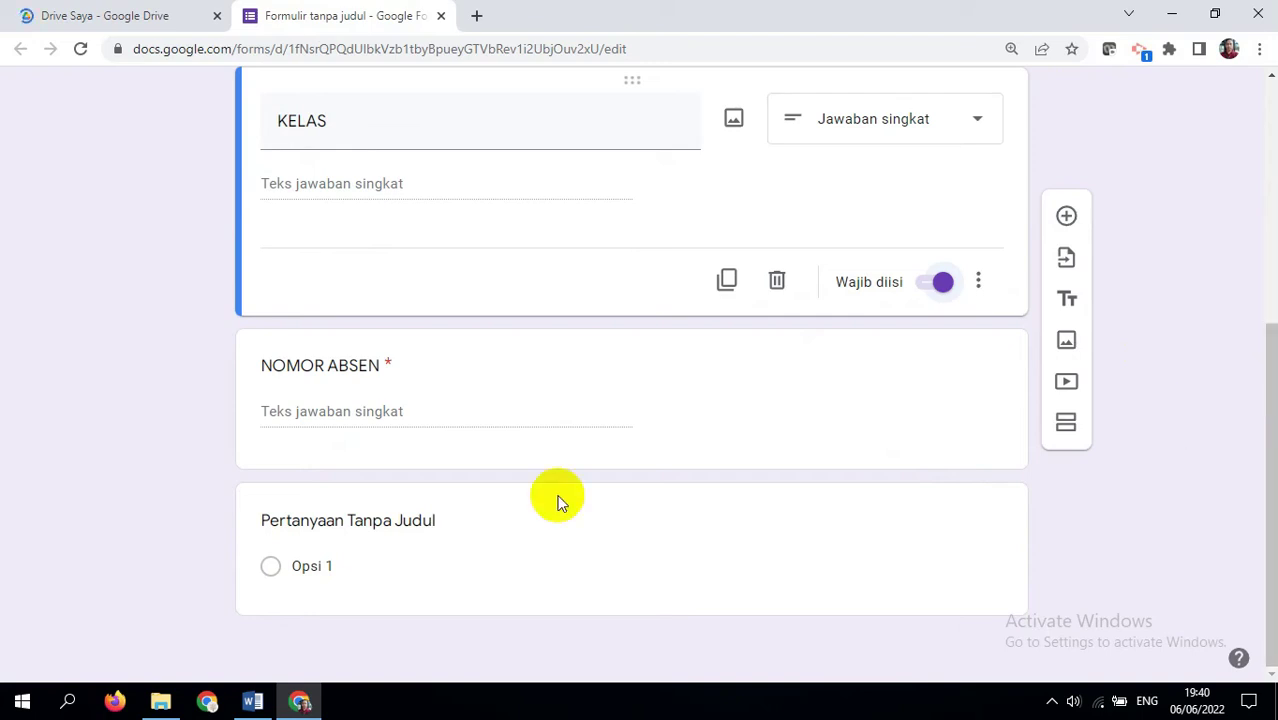
pyautogui.click(420, 519)
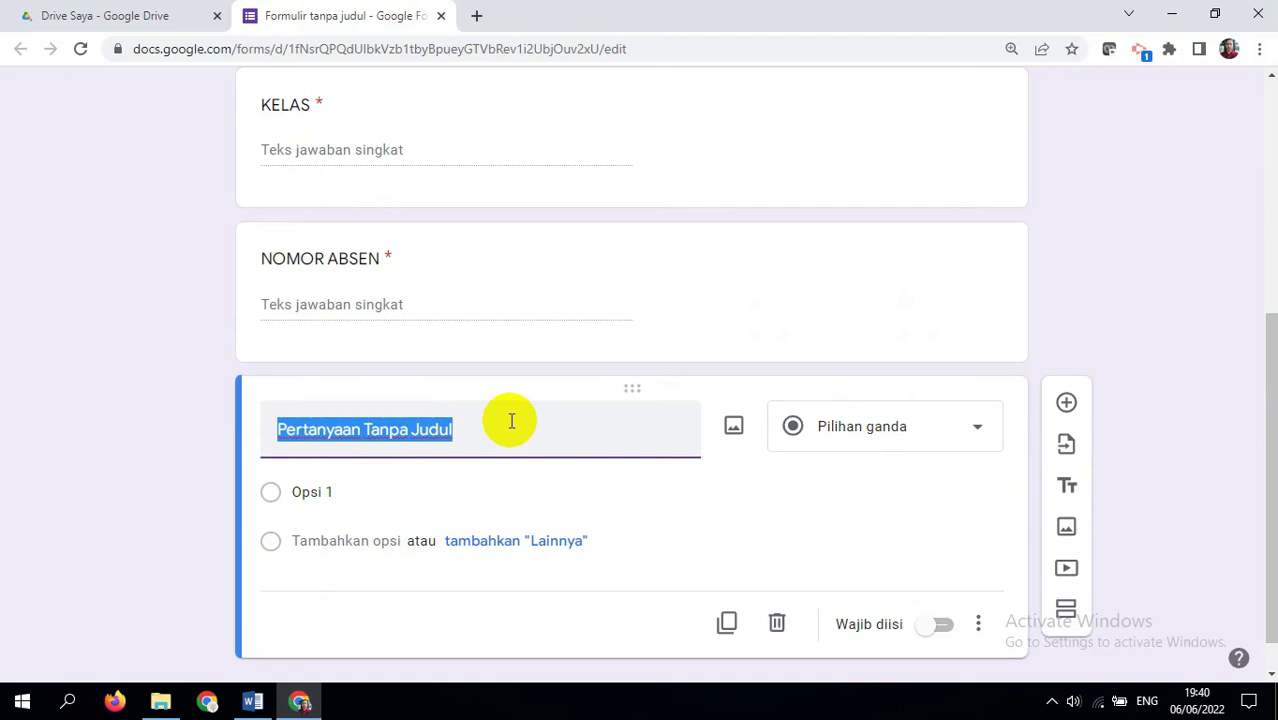
pyautogui.write('KERJAKAN DEN')
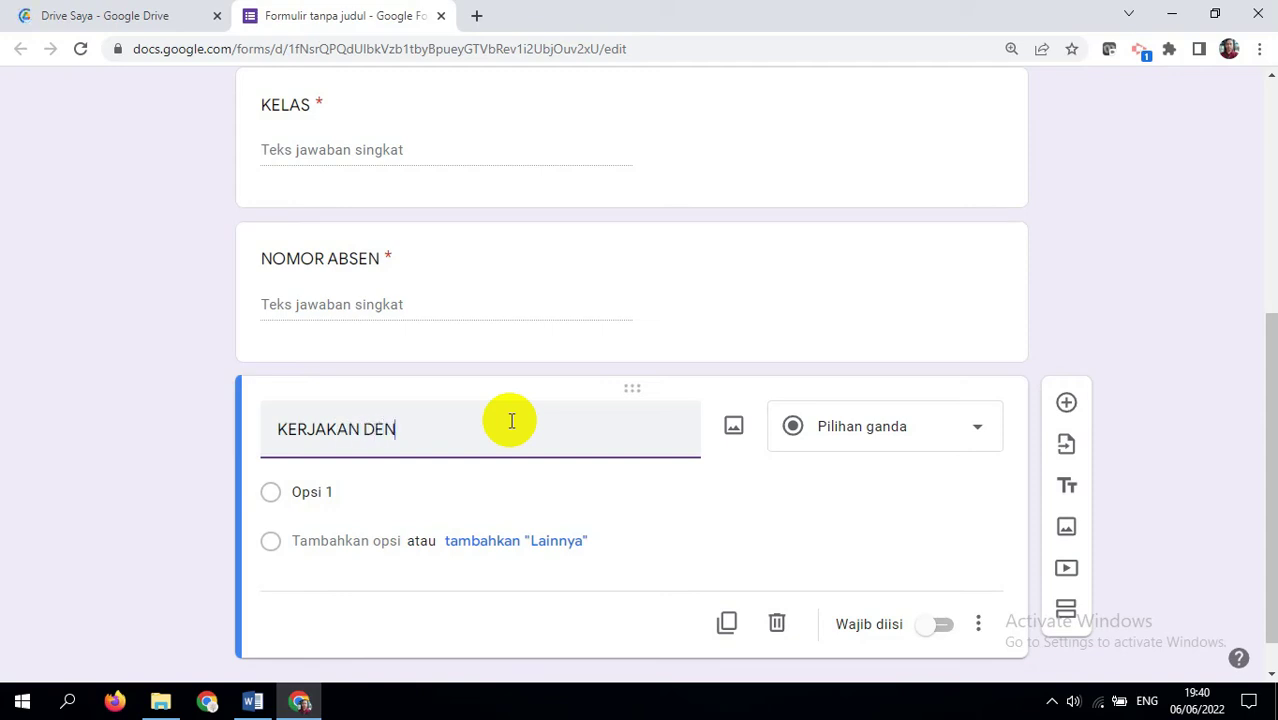
pyautogui.write('GAN TELITI')
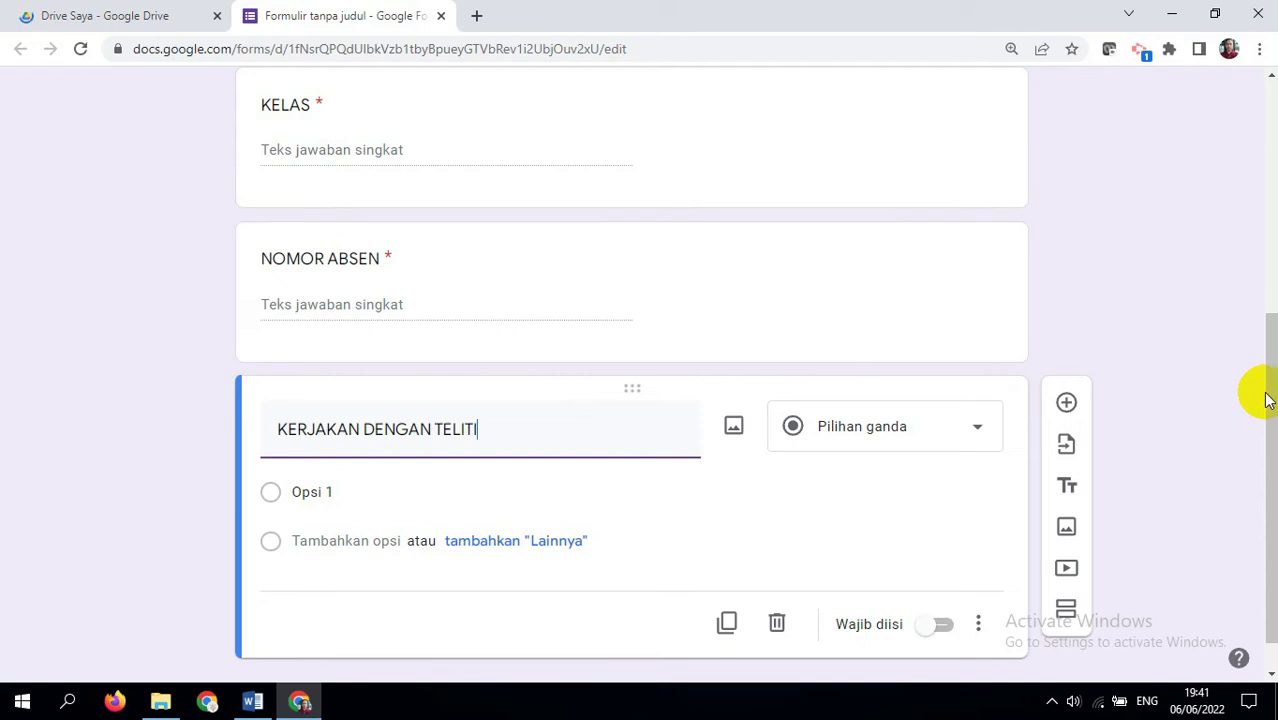
# Add a question after KERJAKAN DENGAN TELITI and fill its title with the Arisan Koperasi passage and question 2 copied from the Word document
pyautogui.scroll(-1, 1270, 403)
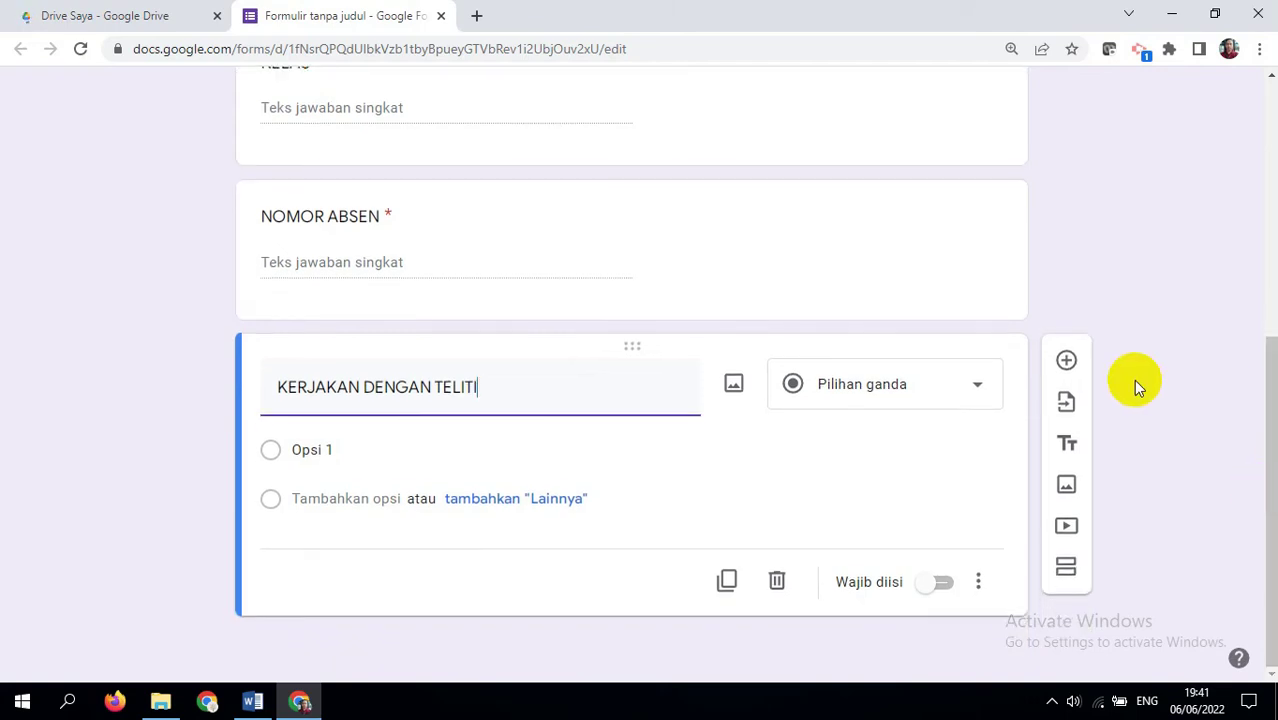
pyautogui.click(1066, 362)
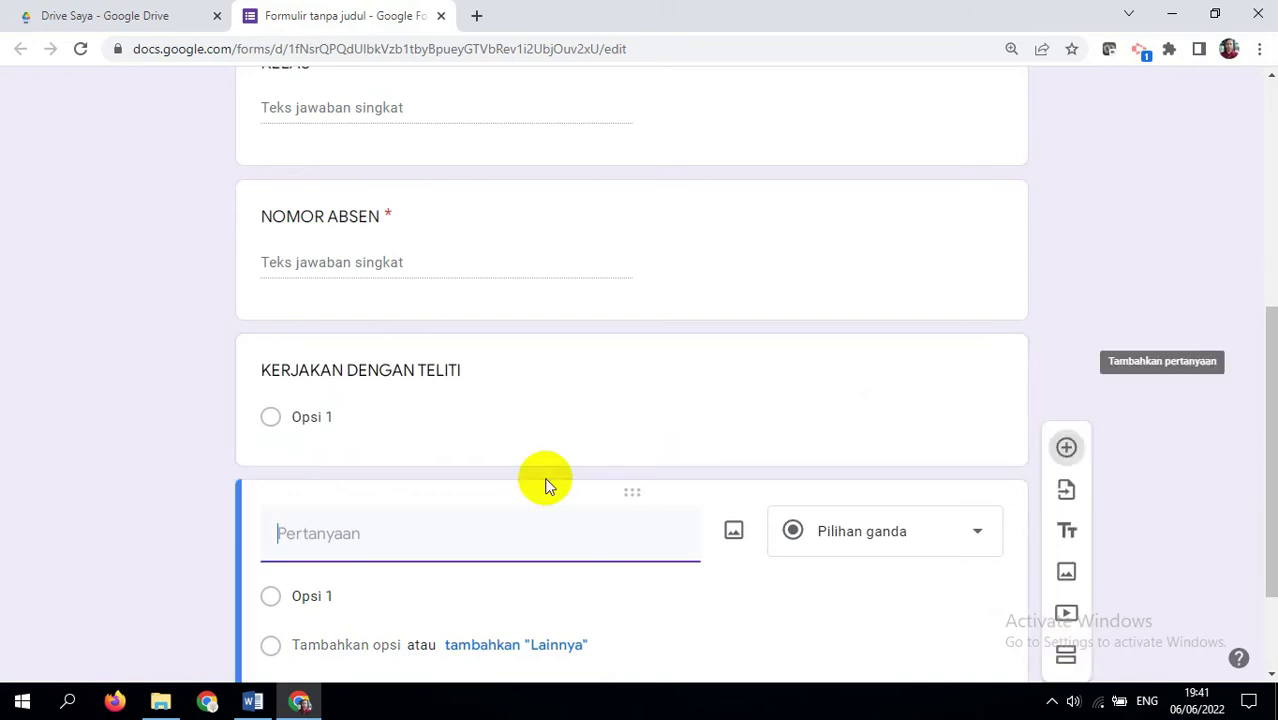
pyautogui.click(372, 540)
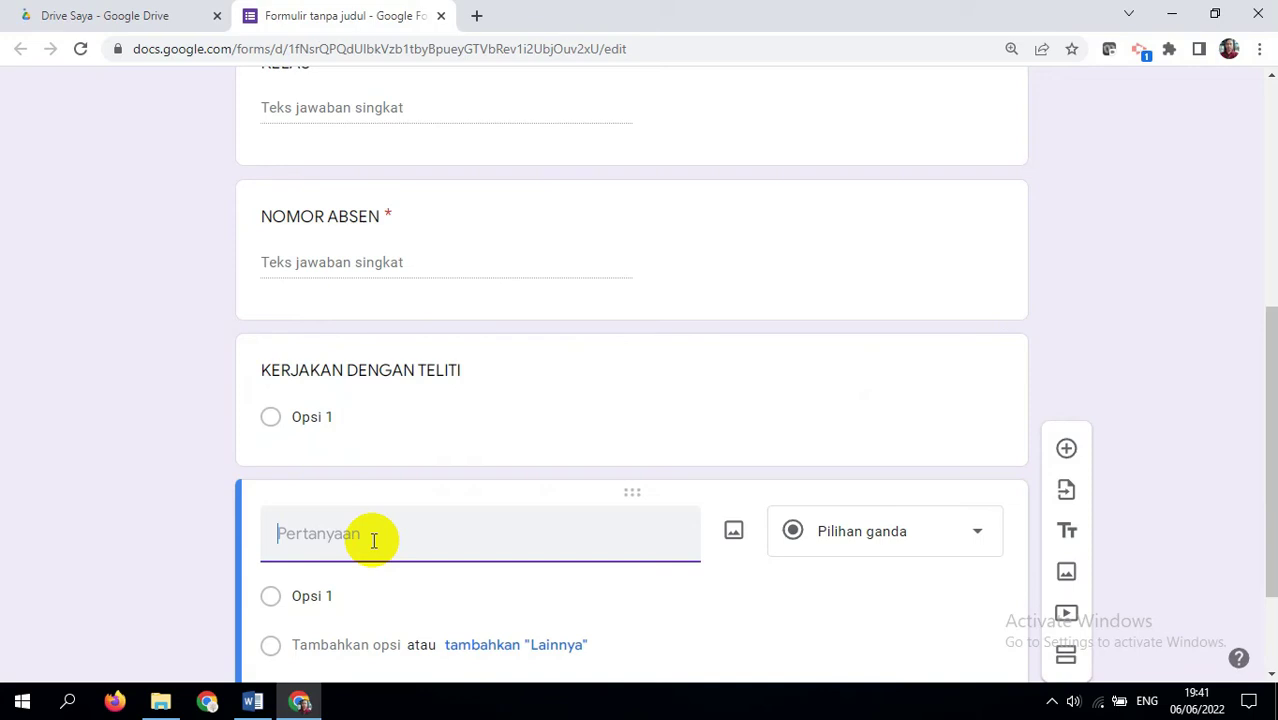
pyautogui.click(252, 701)
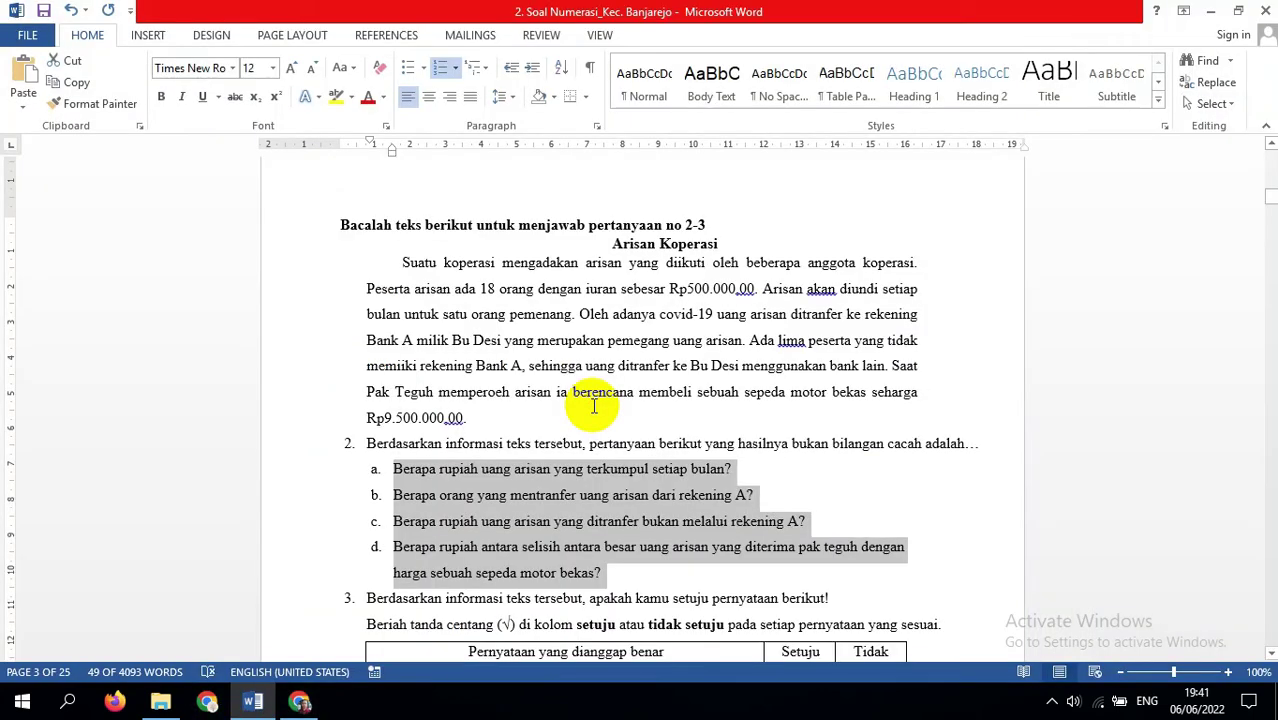
pyautogui.moveTo(612, 244); pyautogui.dragTo(983, 450)
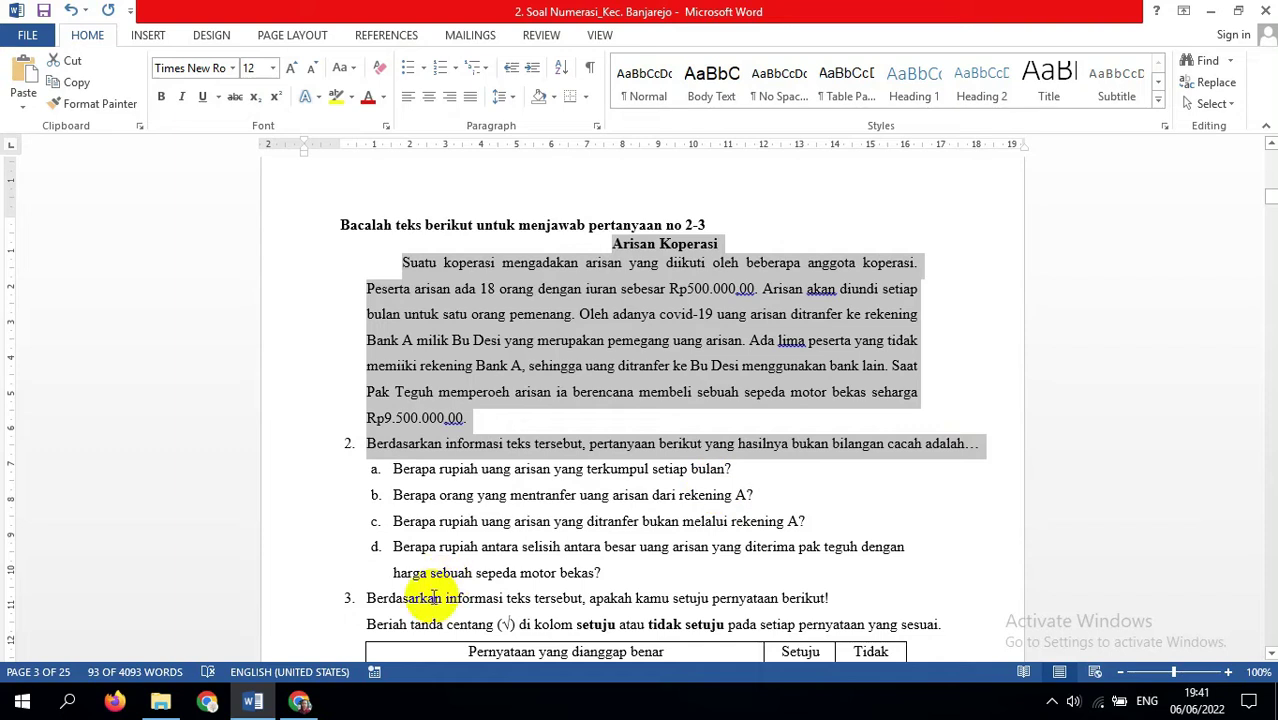
pyautogui.click(298, 702)
pyautogui.click(330, 540)
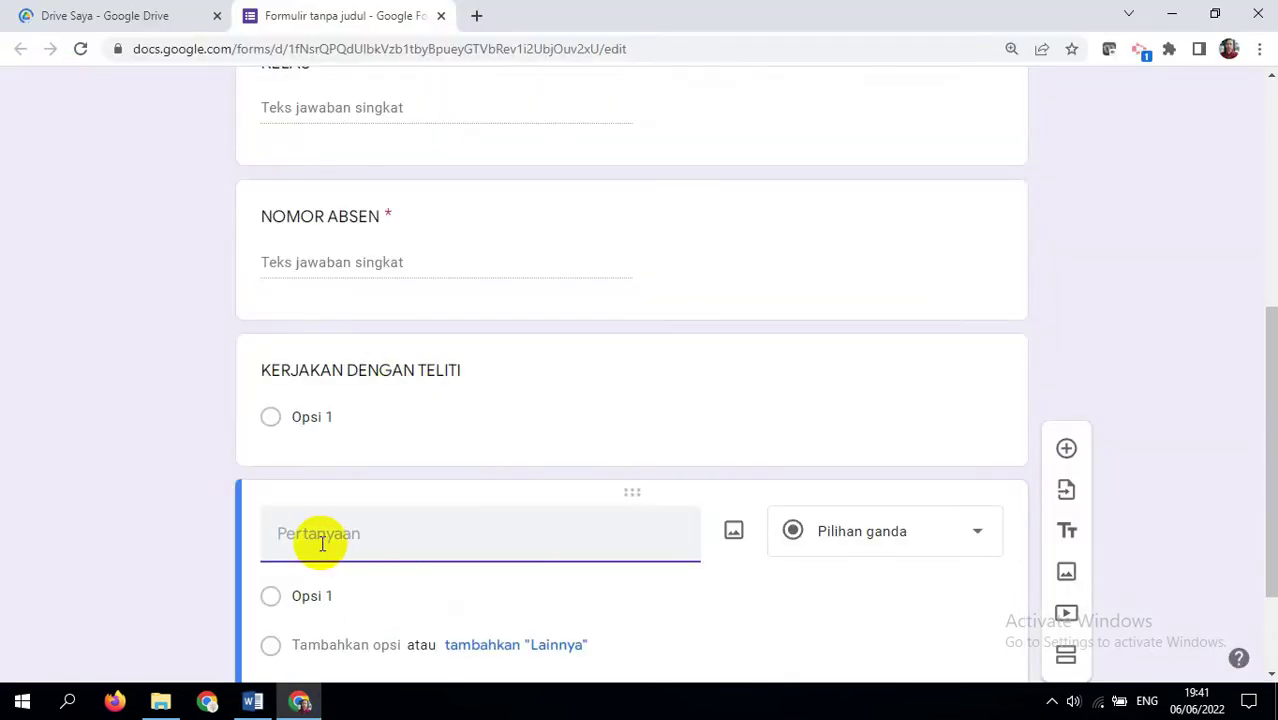
pyautogui.hotkey('ctrl', 'v')
# Copy answer choices a to d of question 2 from the Word document into the options of the Arisan Koperasi question
pyautogui.moveTo(1270, 343); pyautogui.dragTo(1258, 388)
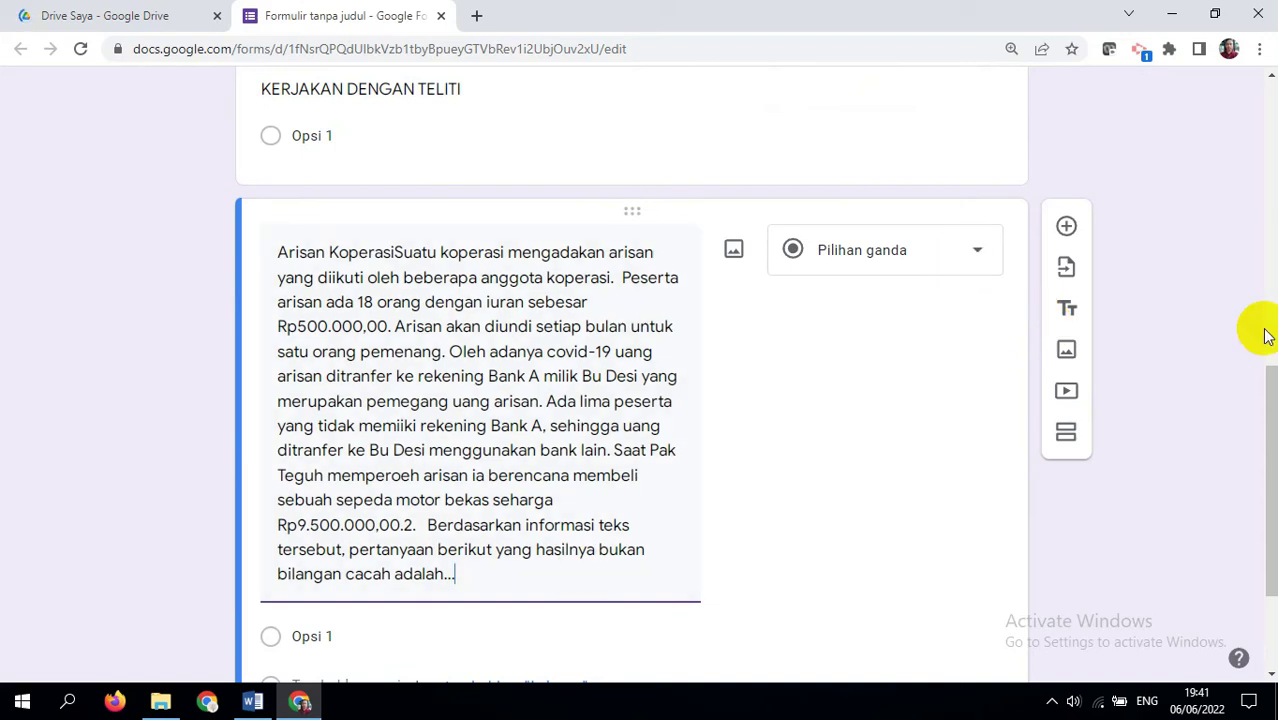
pyautogui.click(252, 701)
pyautogui.moveTo(393, 470); pyautogui.dragTo(608, 572)
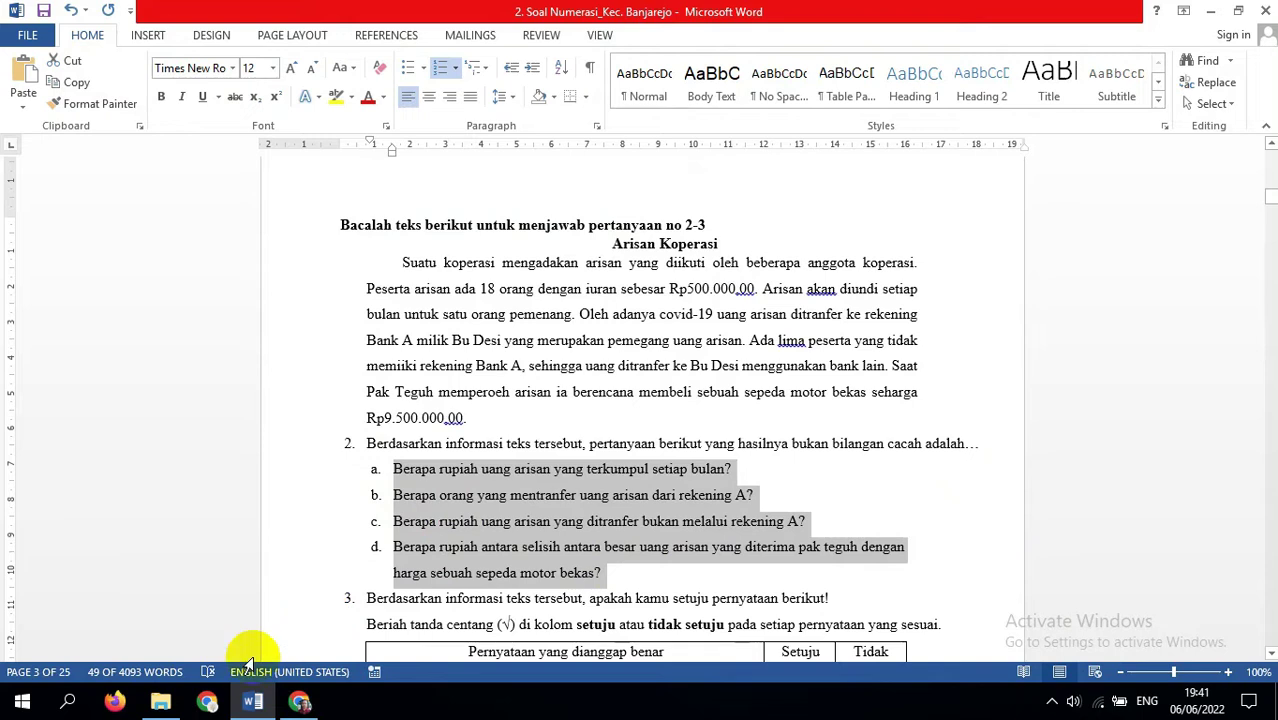
pyautogui.click(299, 701)
pyautogui.click(340, 632)
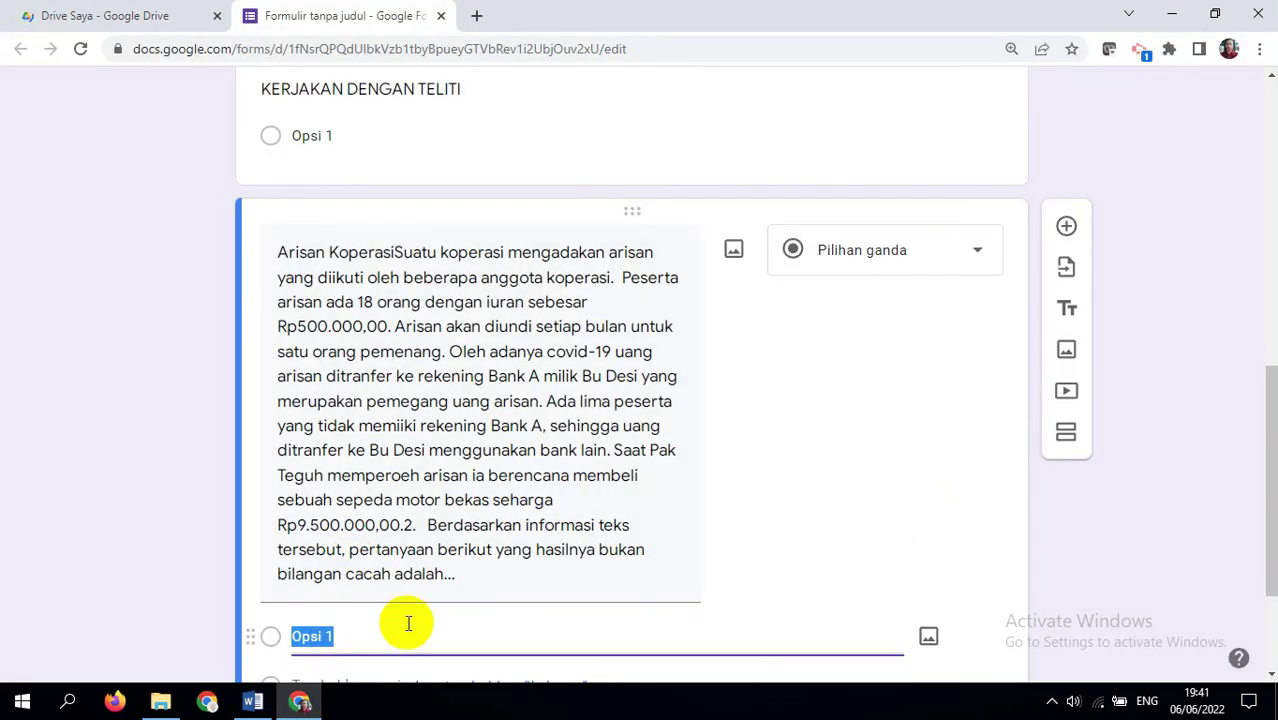
pyautogui.hotkey('ctrl', 'v')
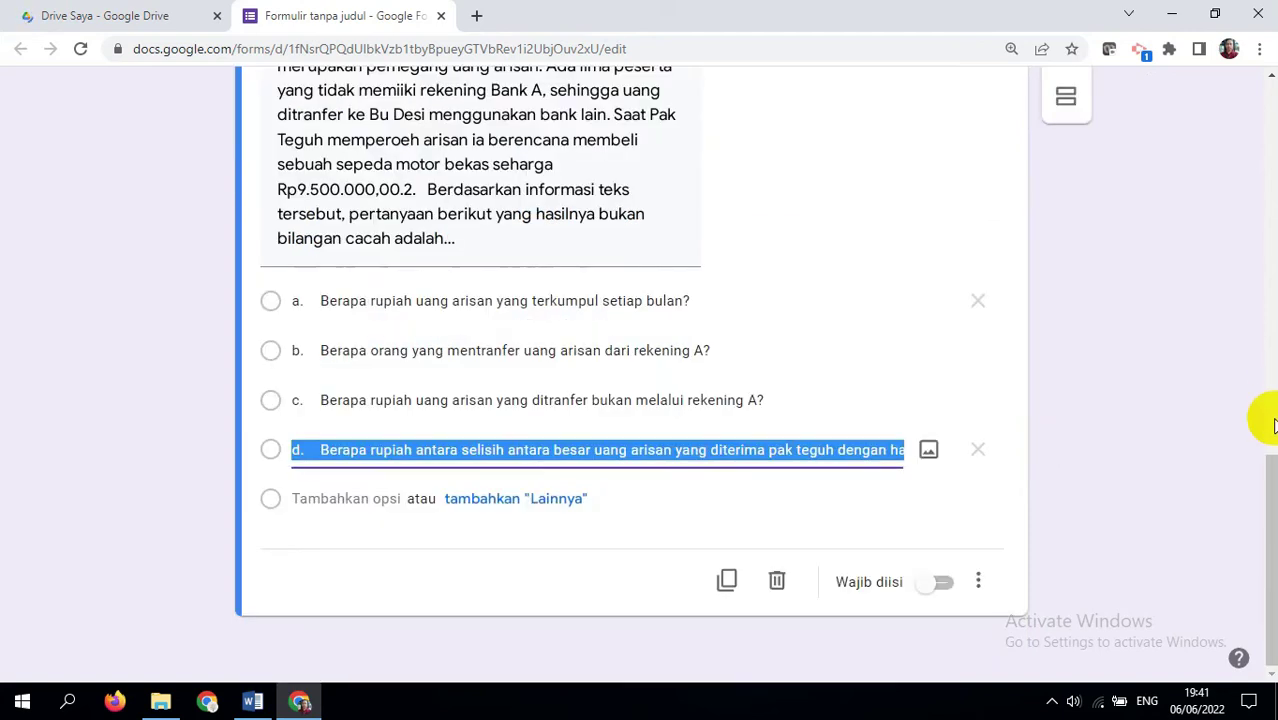
# Turn the form into a quiz by enabling Jadikan ini sebagai kuis in the form settings
pyautogui.moveTo(1266, 476); pyautogui.dragTo(1264, 362)
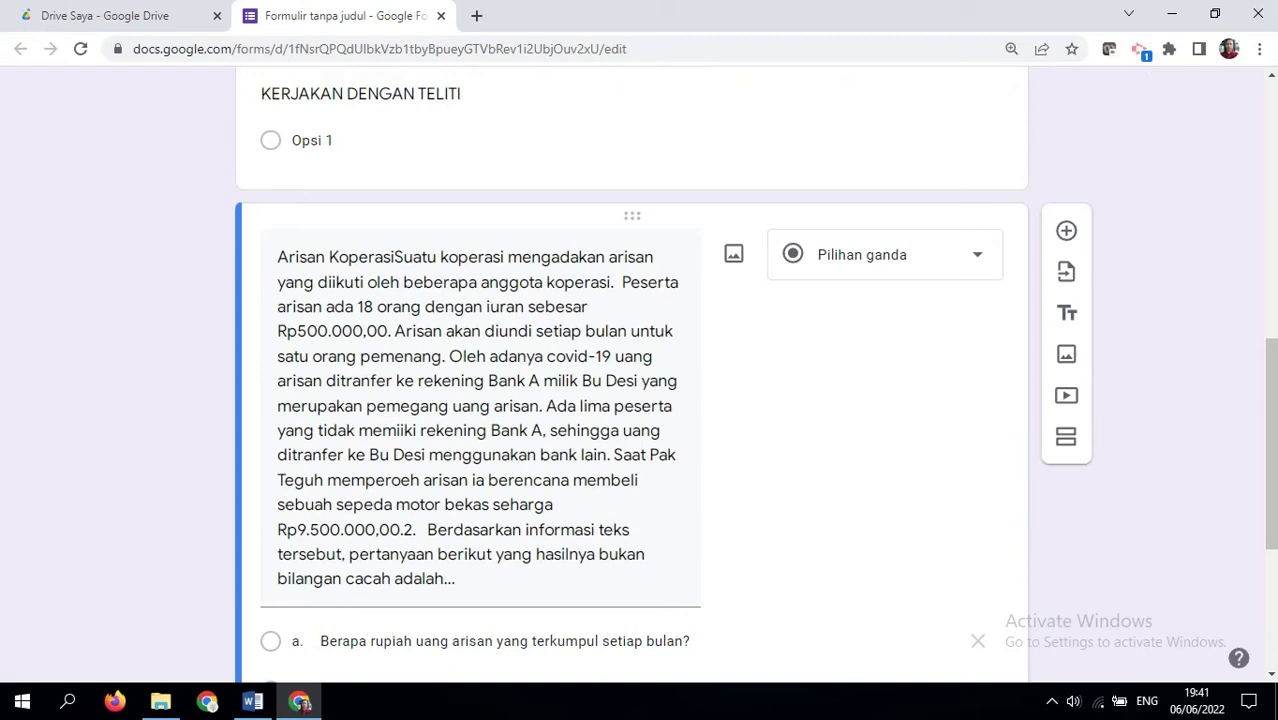
pyautogui.moveTo(1258, 363); pyautogui.dragTo(1258, 118)
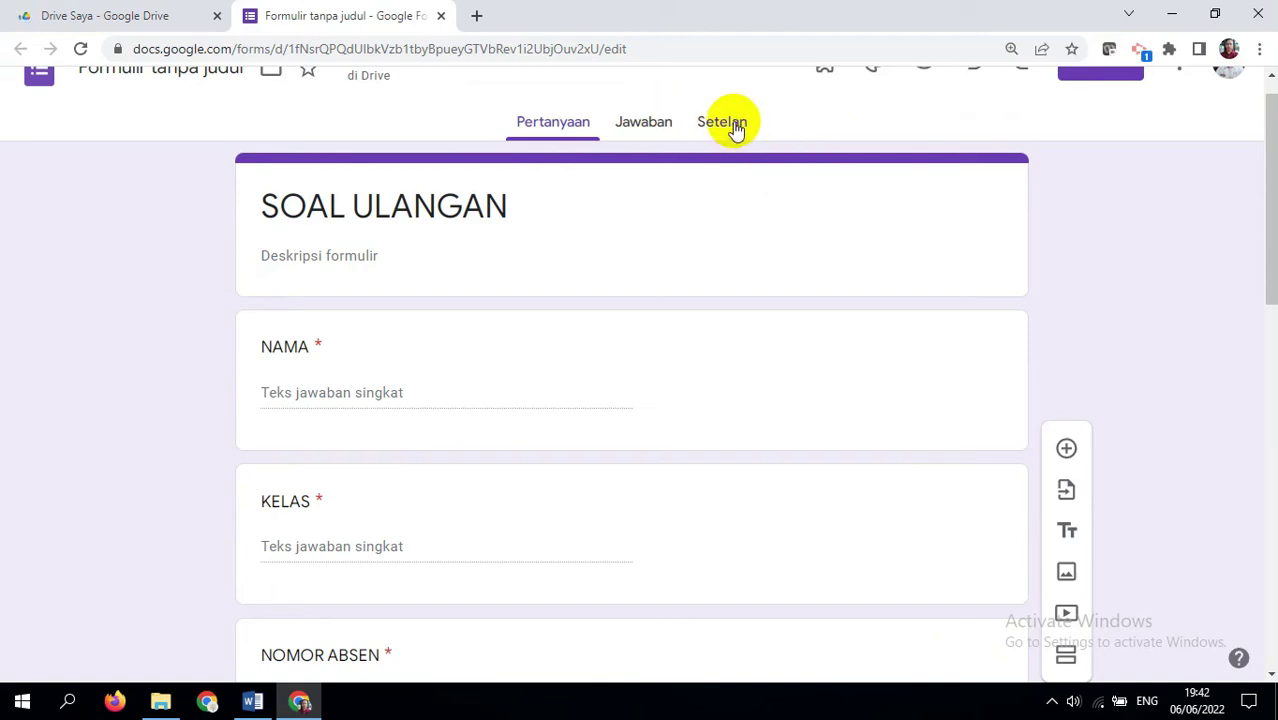
pyautogui.moveTo(1266, 200); pyautogui.dragTo(1272, 165)
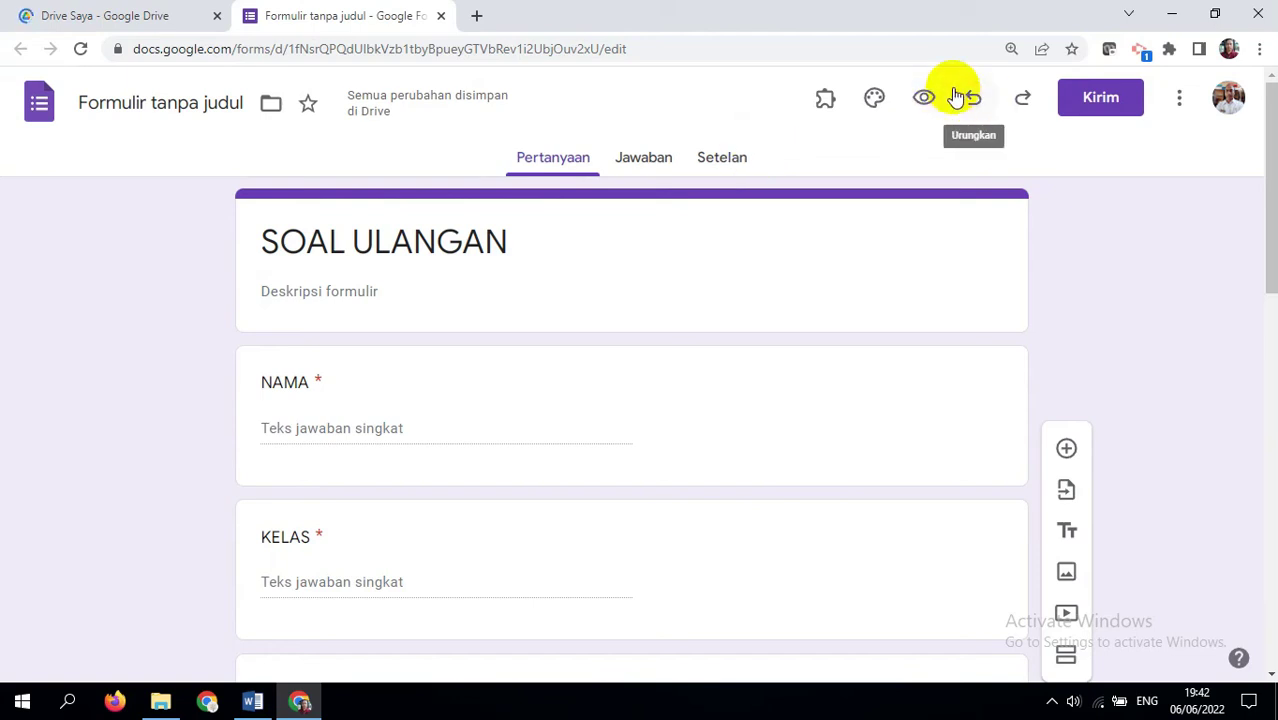
pyautogui.click(724, 163)
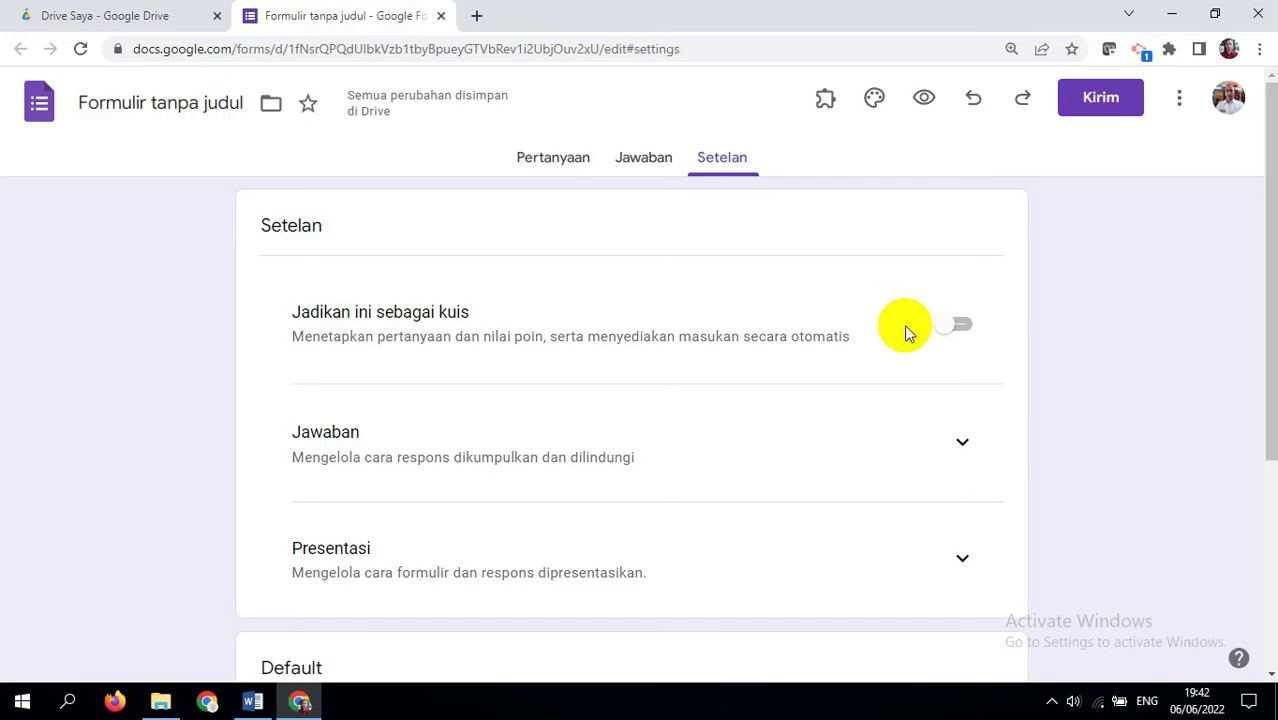
pyautogui.click(966, 334)
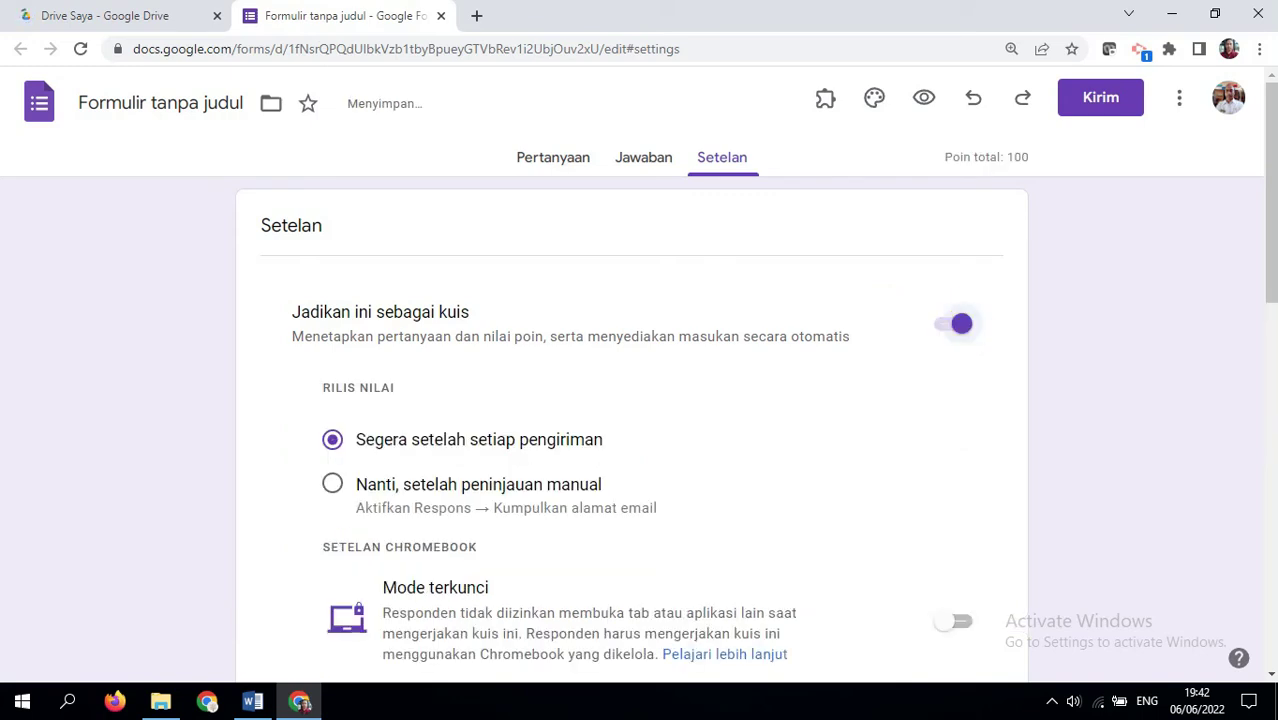
# Disable the respondent settings Pertanyaan tak terjawab and Jawaban yang benar
pyautogui.moveTo(1266, 230); pyautogui.dragTo(1256, 370)
pyautogui.click(944, 343)
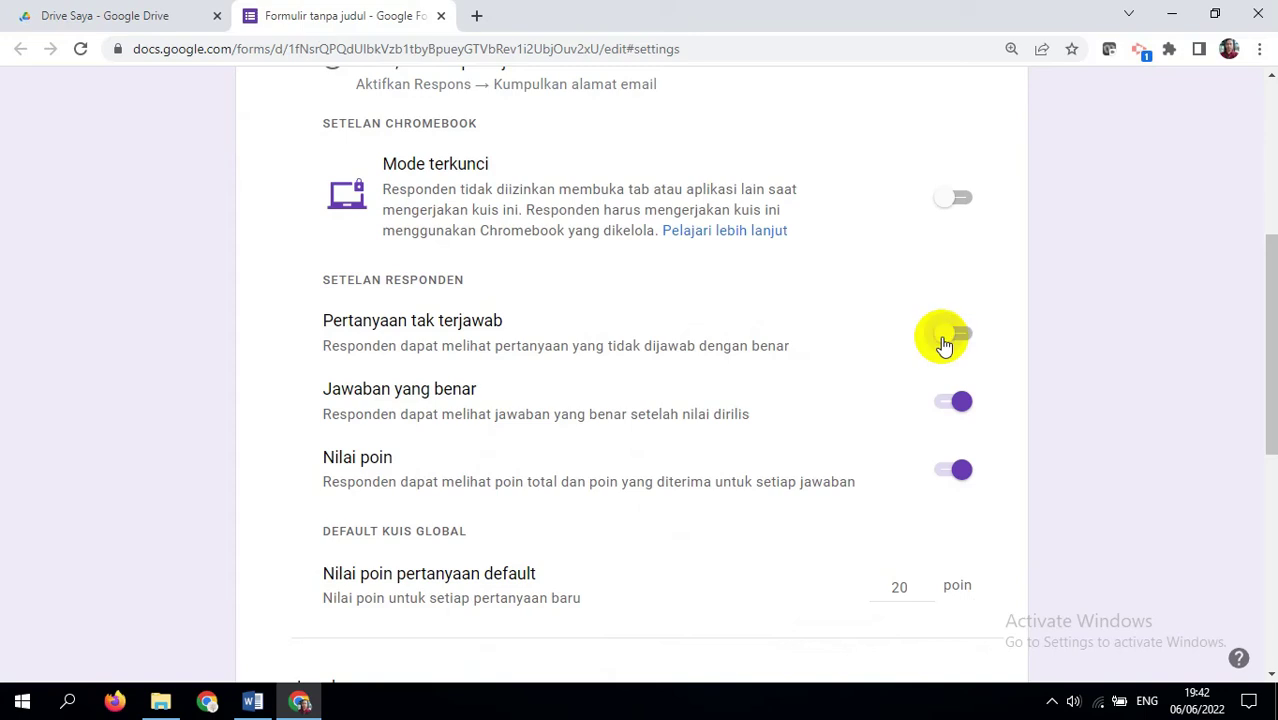
pyautogui.click(950, 405)
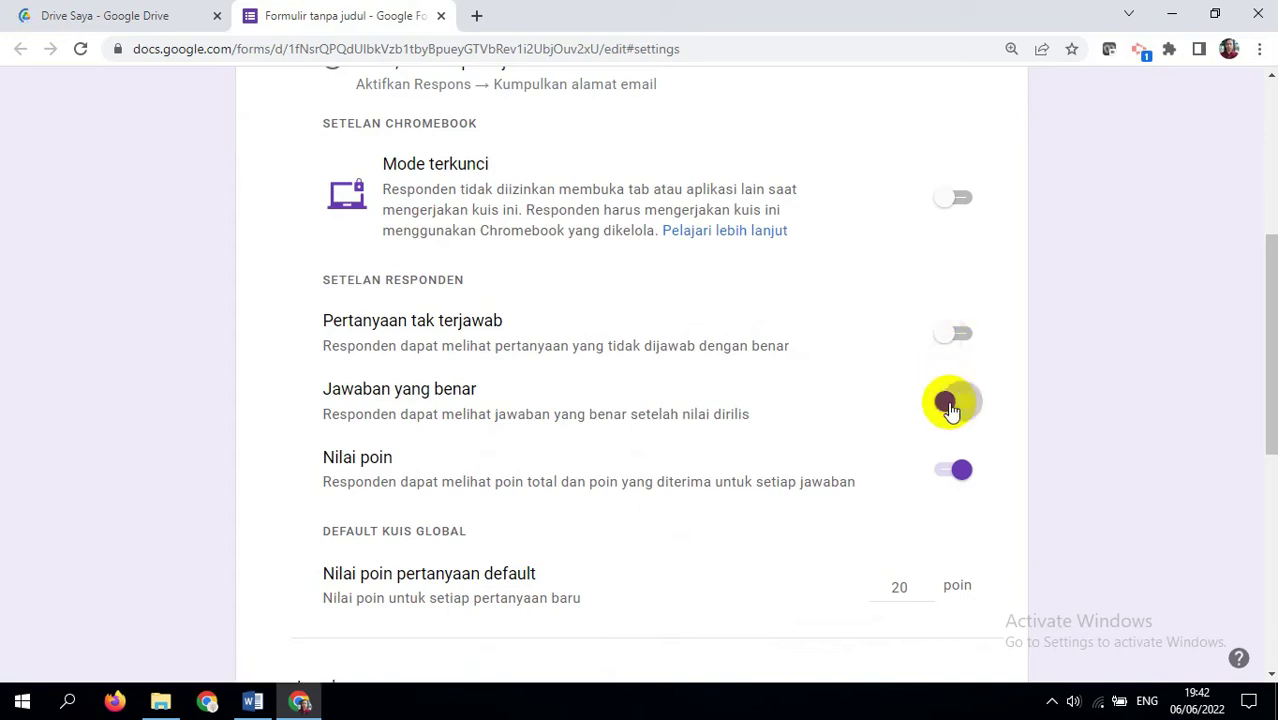
# Enable Acak urutan pertanyaan in the Presentasi settings so the questions are shuffled
pyautogui.moveTo(1262, 408); pyautogui.dragTo(1270, 574)
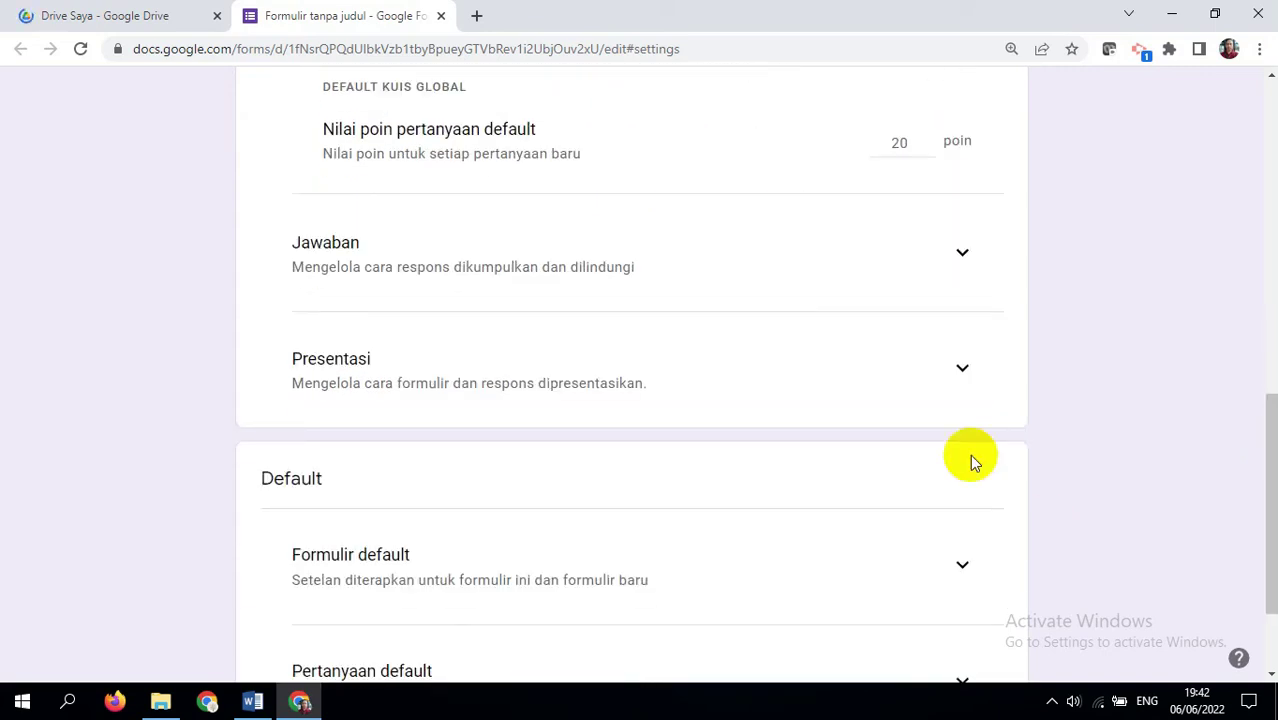
pyautogui.click(958, 375)
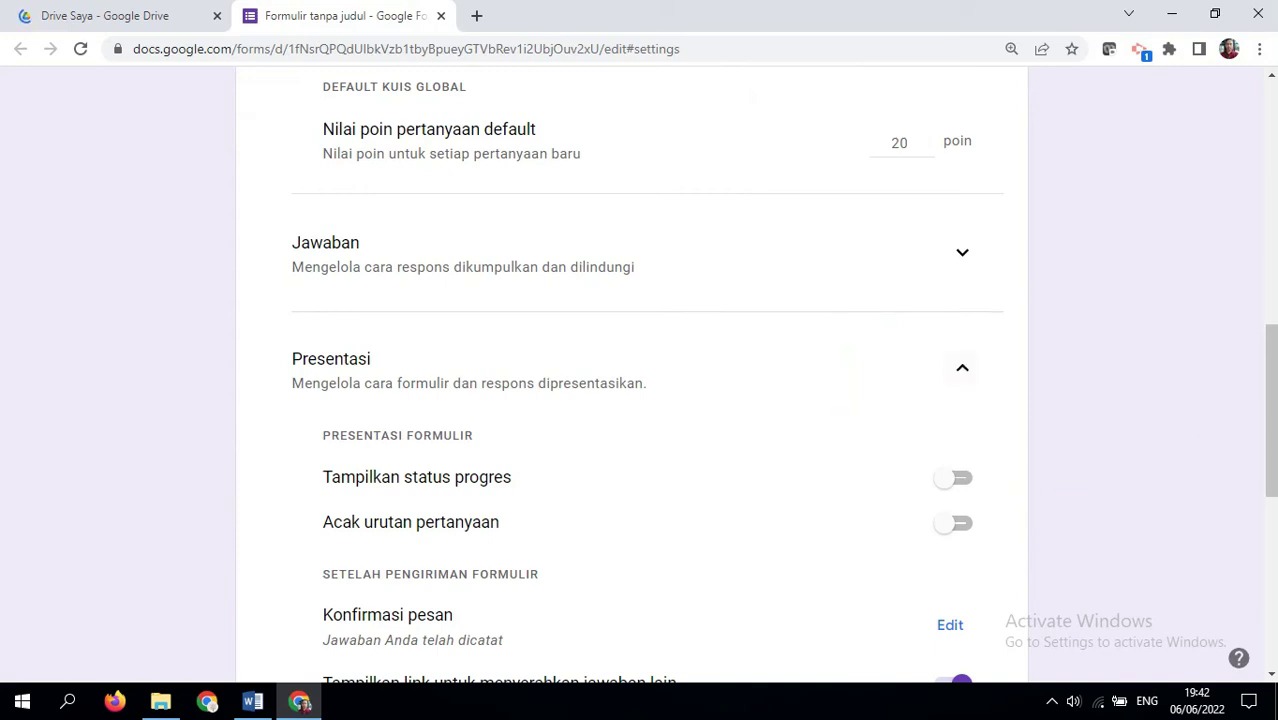
pyautogui.moveTo(1268, 350); pyautogui.dragTo(1272, 437)
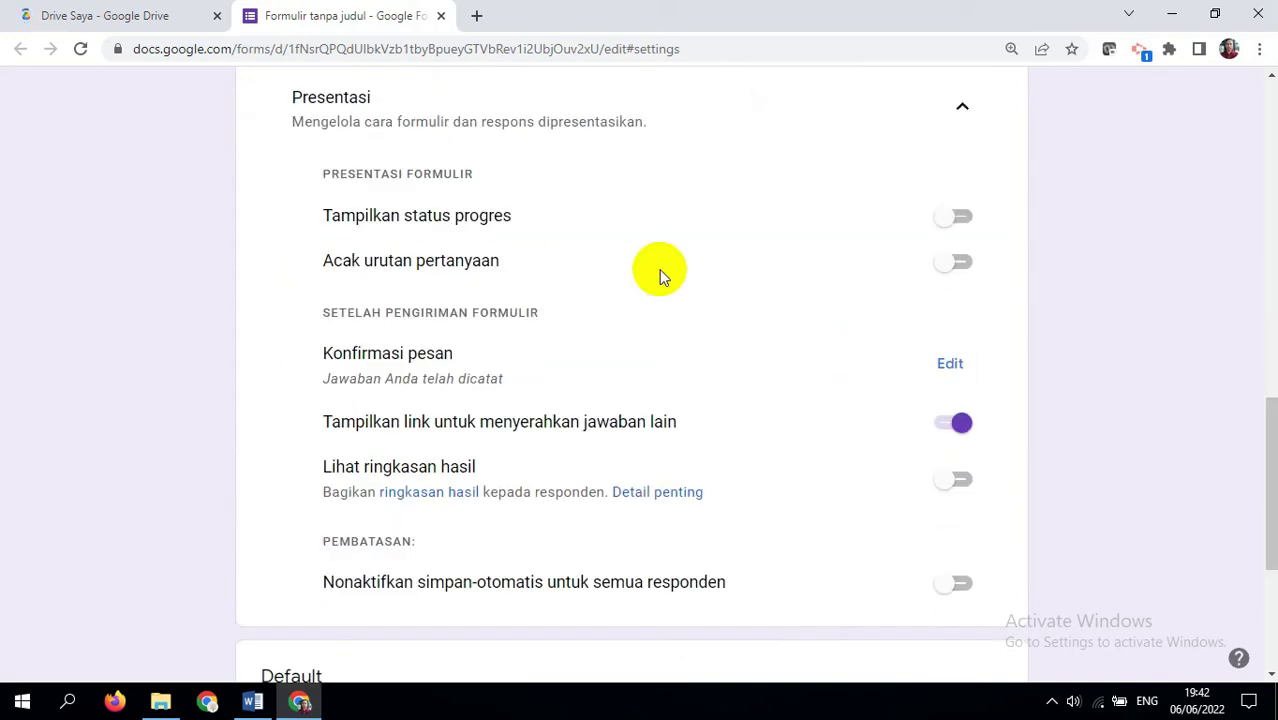
pyautogui.click(964, 264)
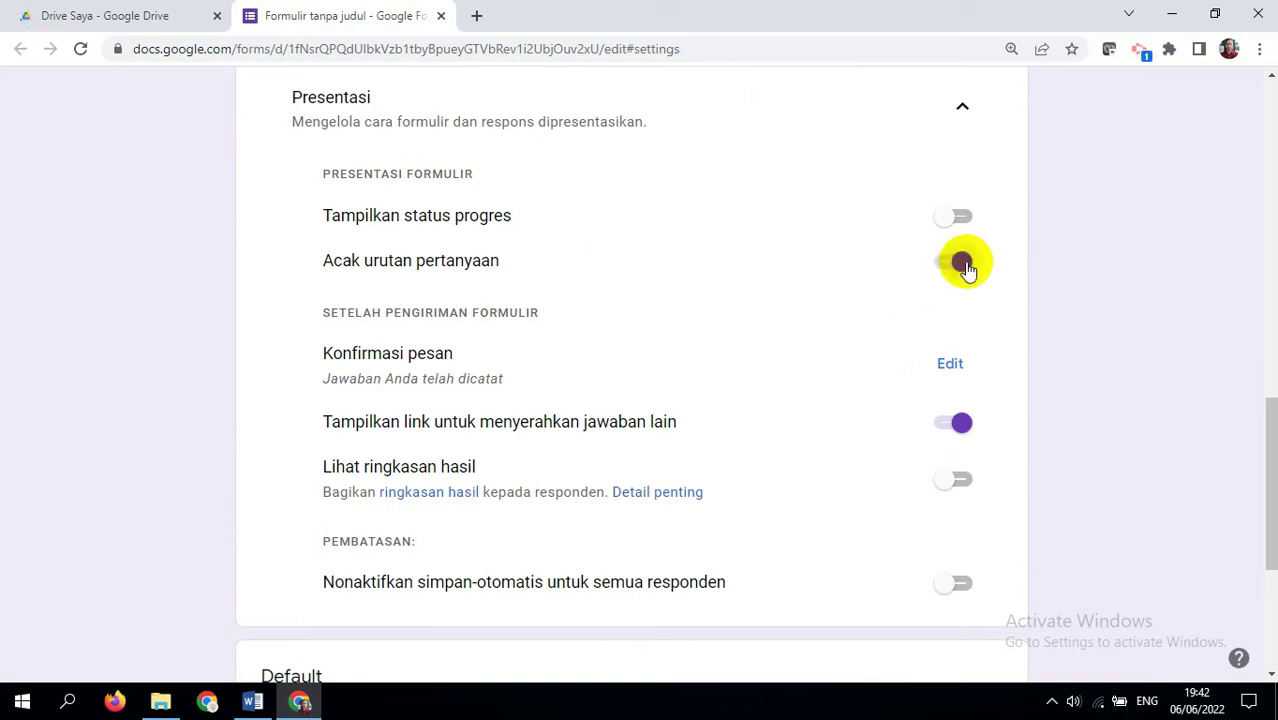
# Return to the form's questions and review the text and answer options of the Arisan Koperasi question
pyautogui.moveTo(1265, 394); pyautogui.dragTo(1272, 165)
pyautogui.click(571, 165)
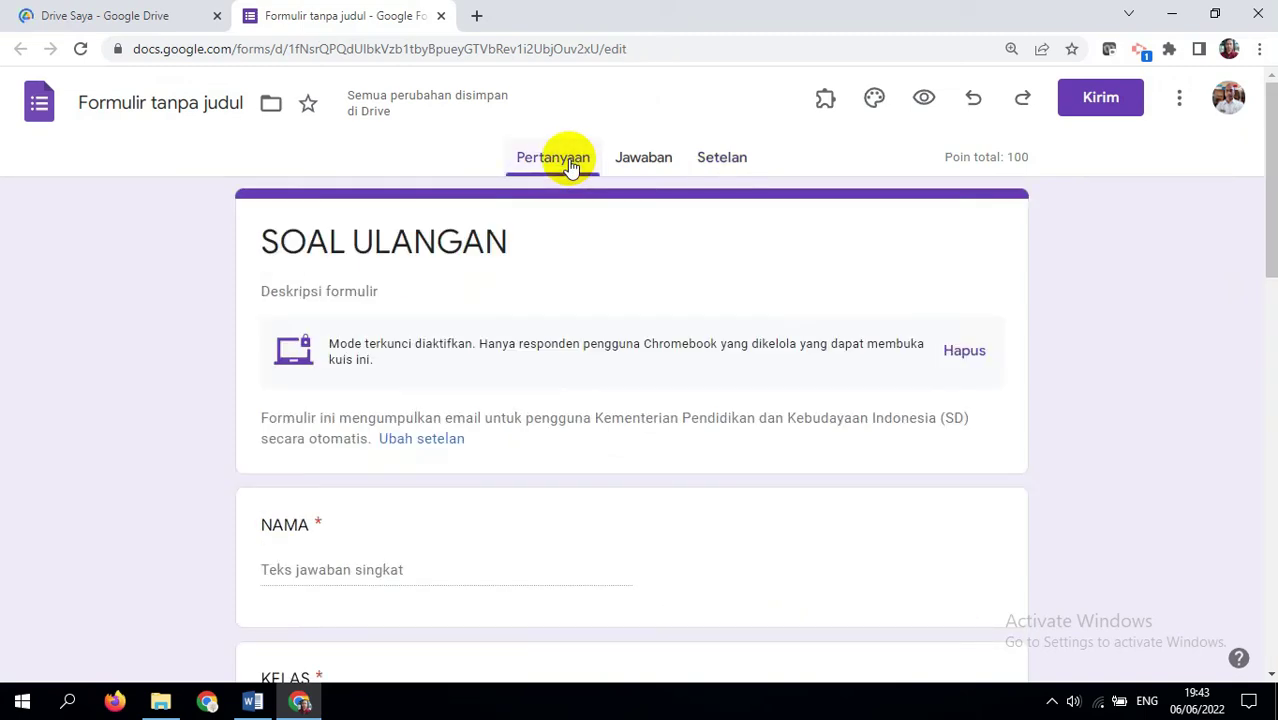
pyautogui.scroll(-12, 1247, 348)
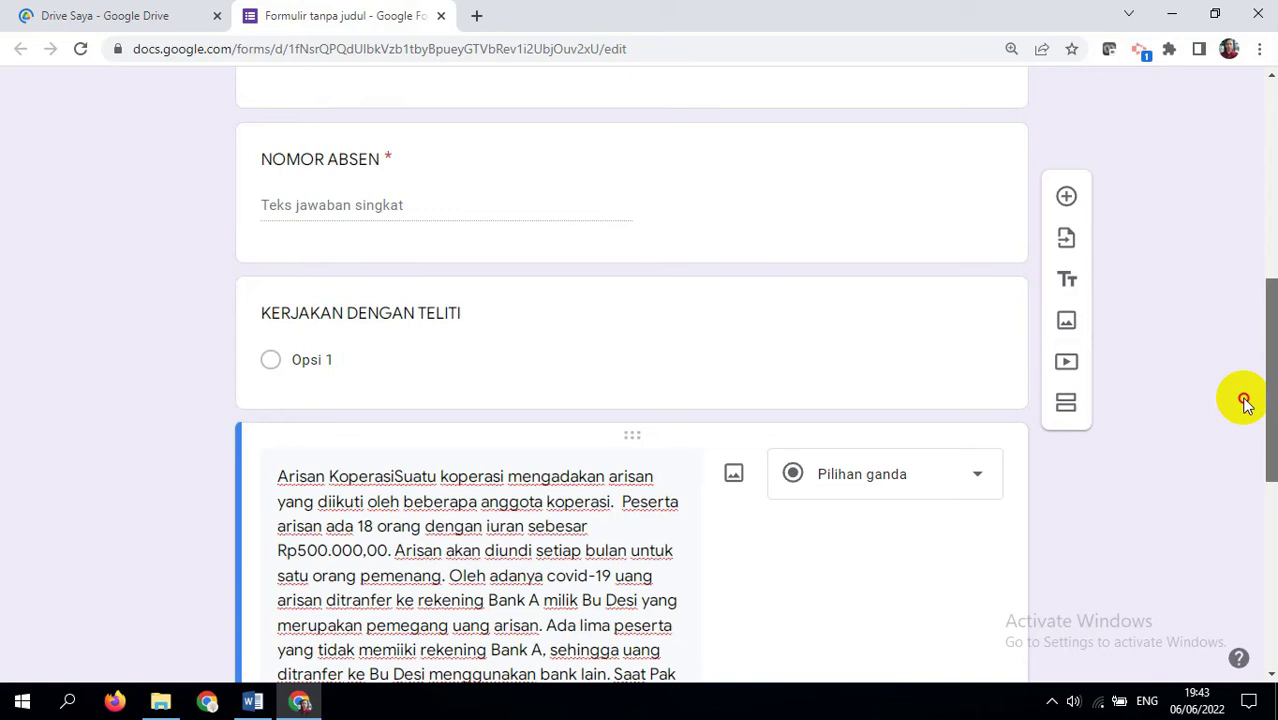
pyautogui.scroll(-1, 1218, 543)
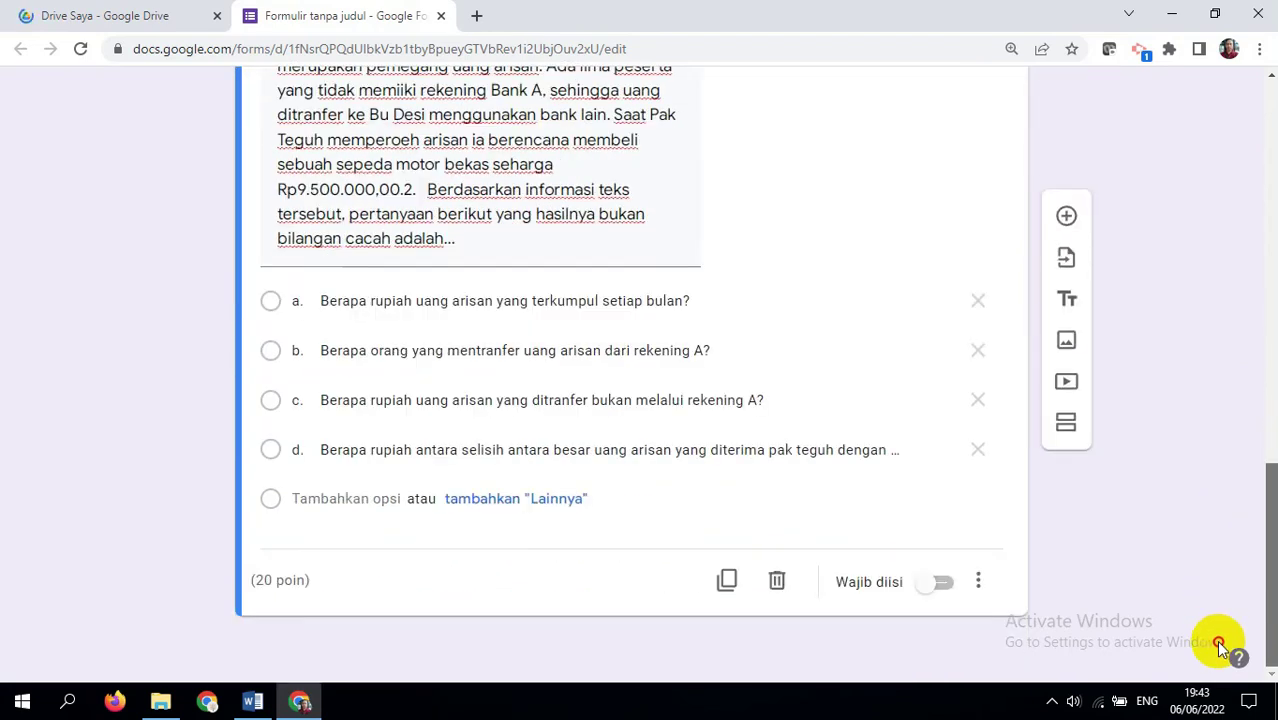
pyautogui.scroll(4, 1206, 533)
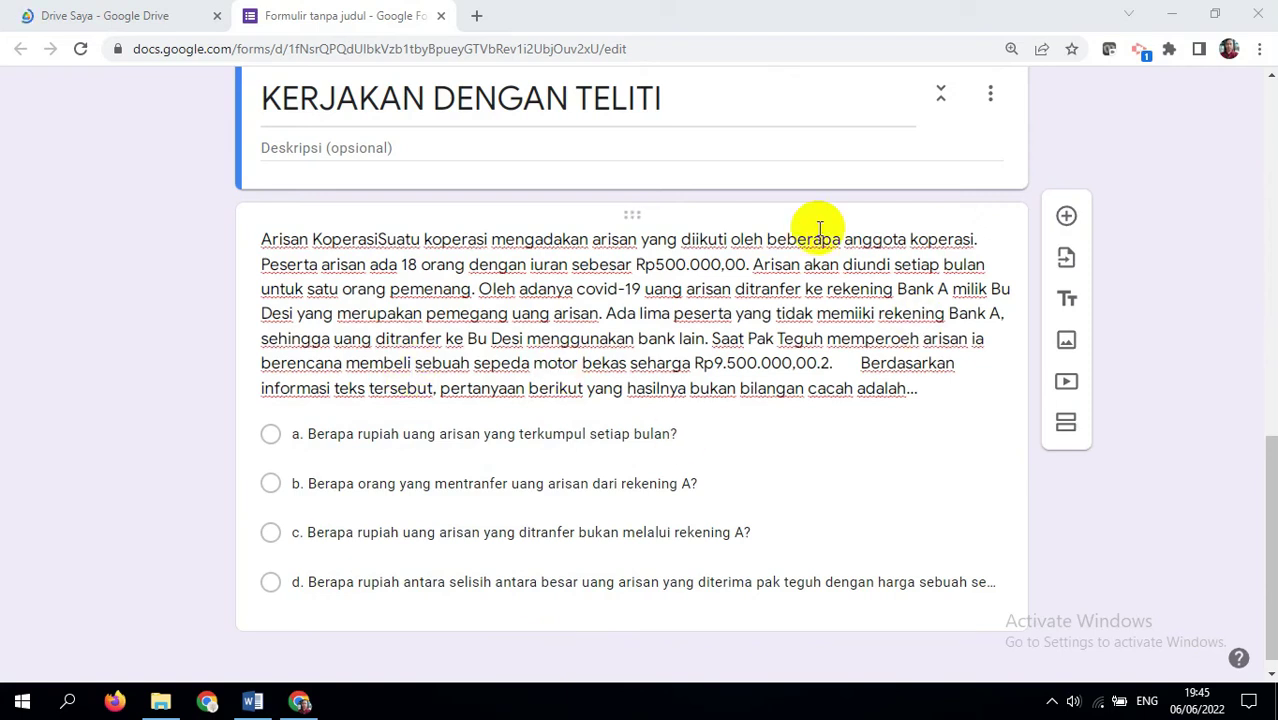
pyautogui.moveTo(1272, 470); pyautogui.dragTo(1270, 508)
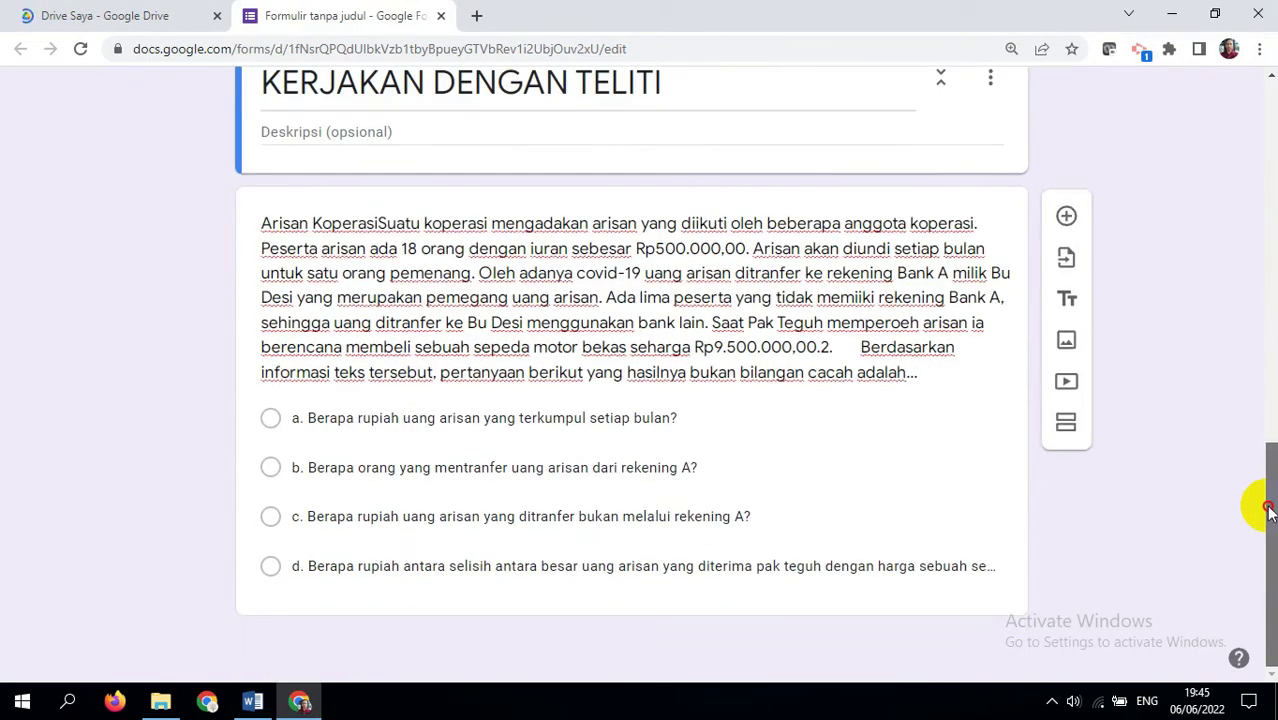
pyautogui.click(650, 225)
pyautogui.moveTo(1270, 448); pyautogui.dragTo(1268, 585)
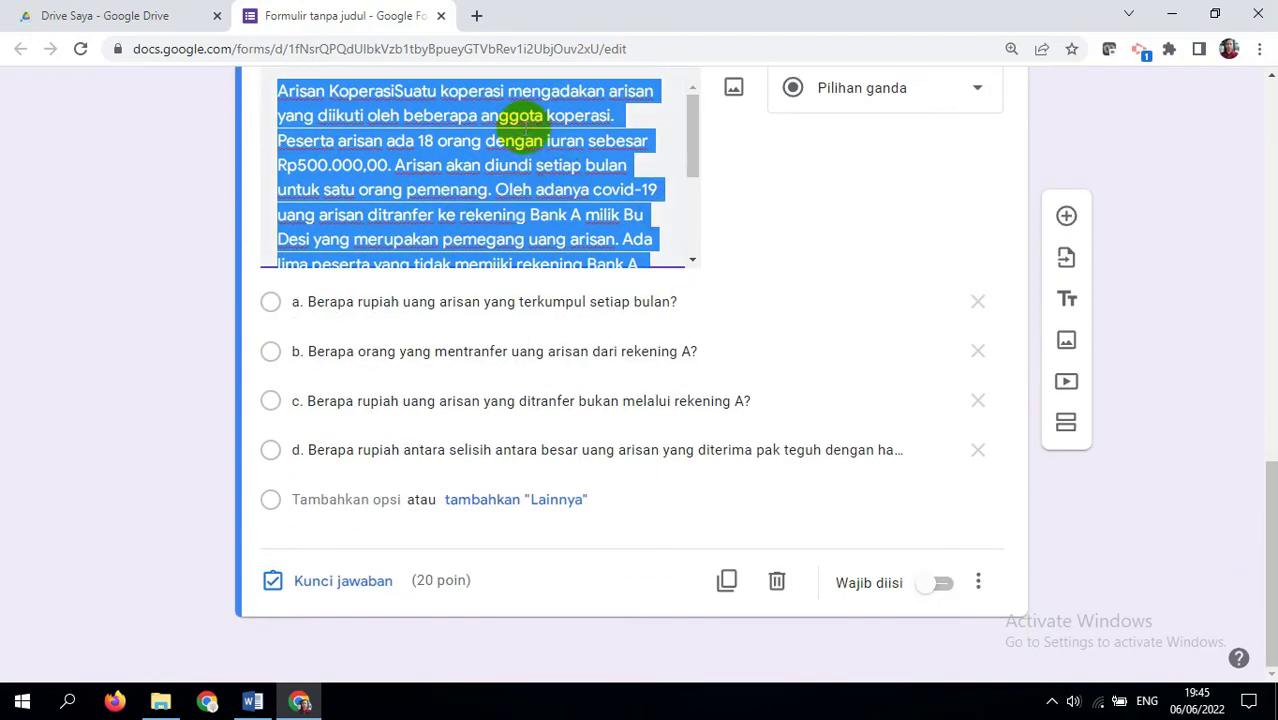
pyautogui.click(393, 110)
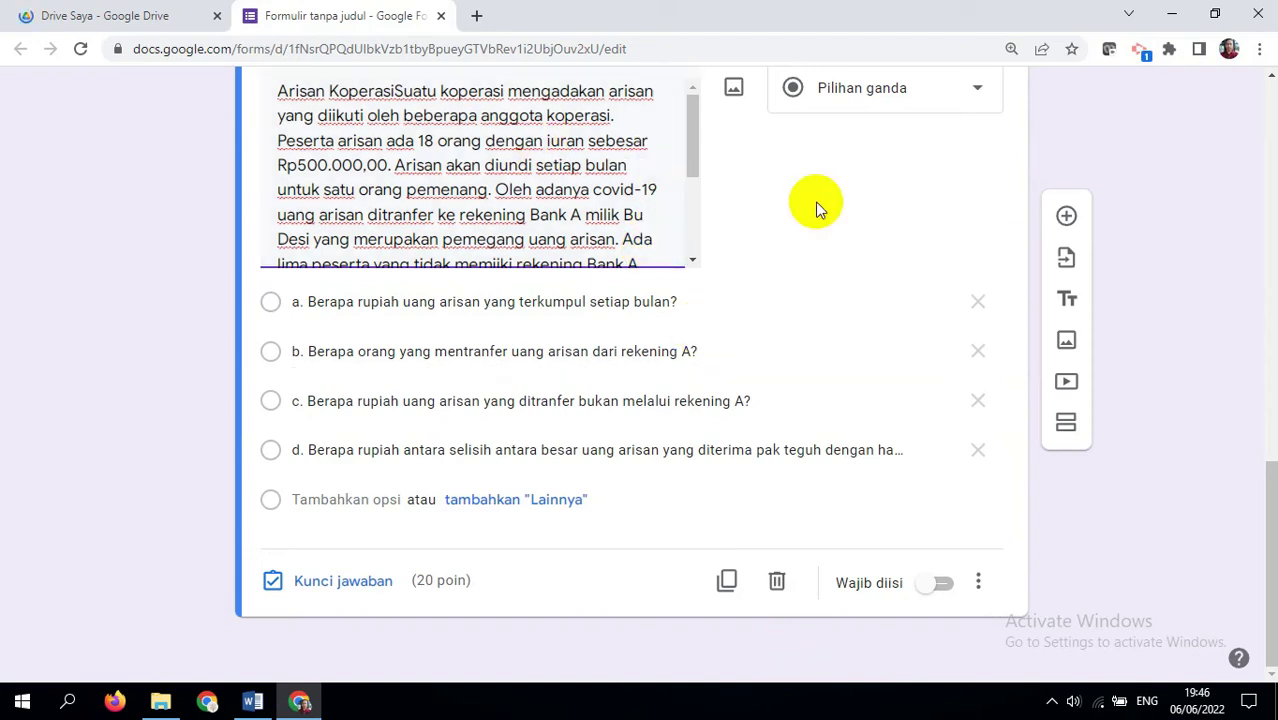
# Preview the form and fill in the student's name, 4 for KELAS and 5 for NOMOR ABSEN
pyautogui.moveTo(1270, 478); pyautogui.dragTo(1250, 77)
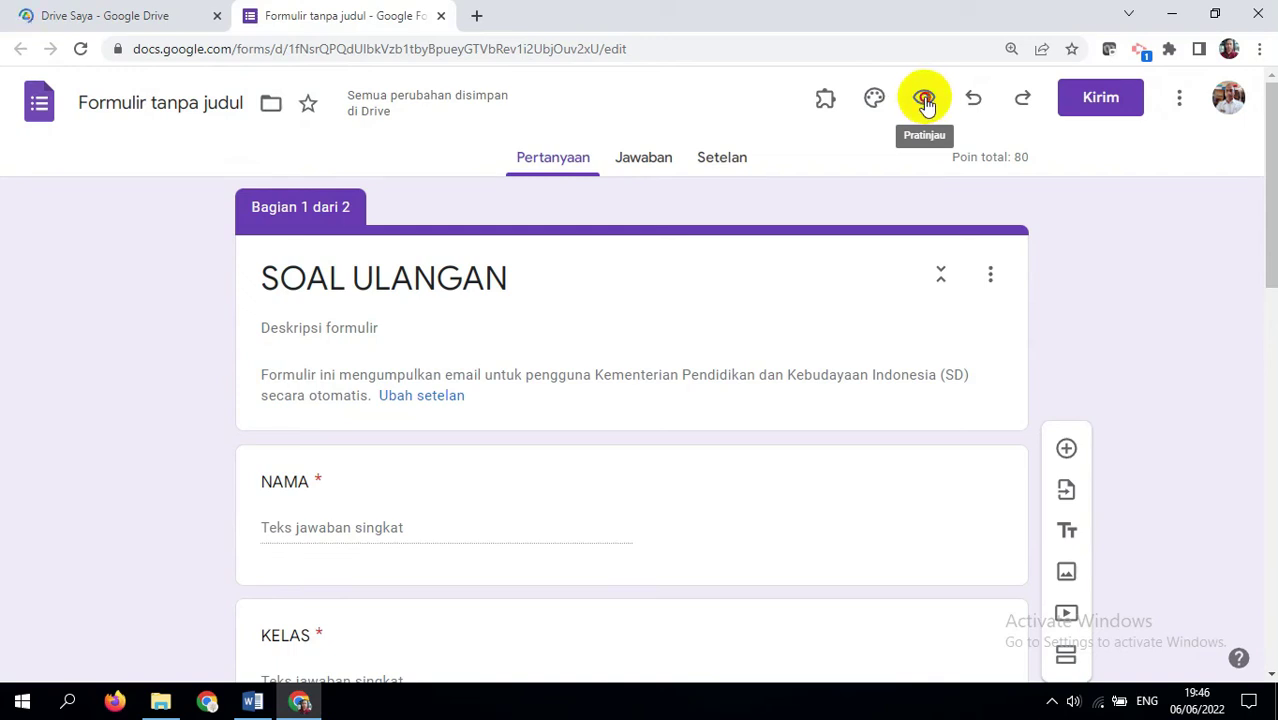
pyautogui.click(924, 100)
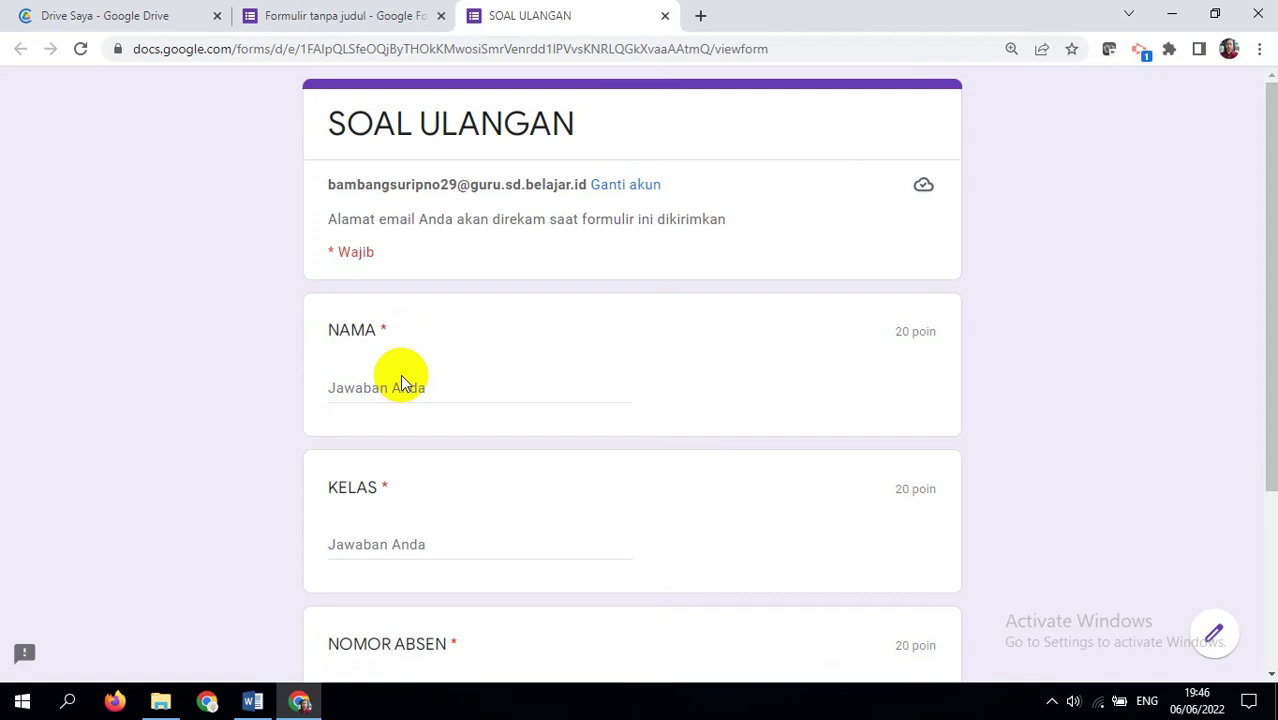
pyautogui.click(354, 386)
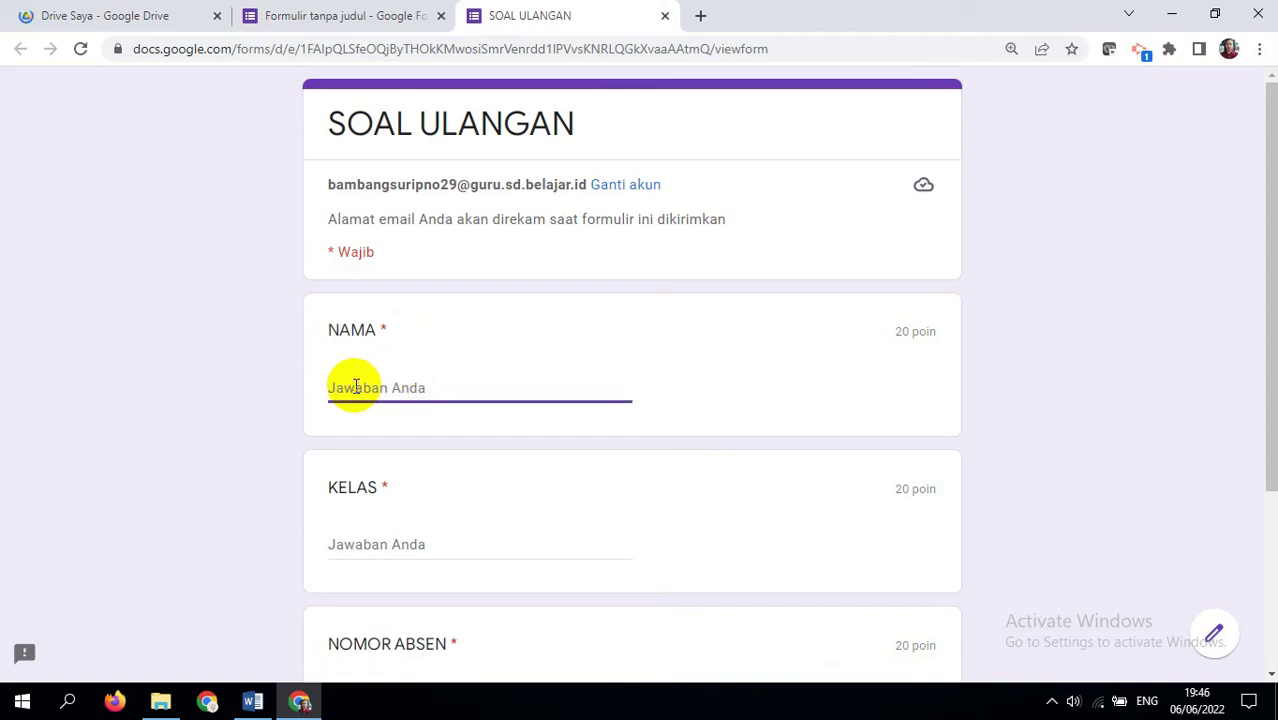
pyautogui.write('NANA')
pyautogui.click(410, 545)
pyautogui.write('4')
pyautogui.moveTo(1271, 419); pyautogui.dragTo(1247, 548)
pyautogui.click(400, 504)
pyautogui.write('5')
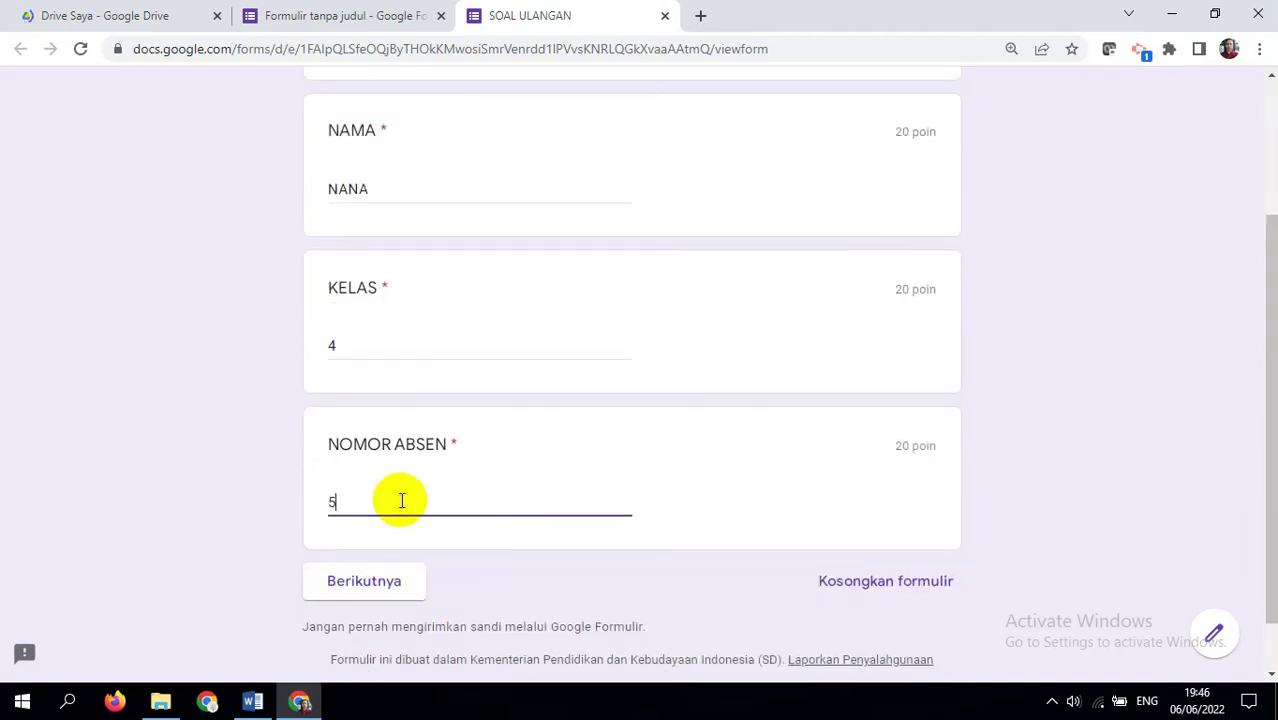
# Advance the preview to the KERJAKAN DENGAN TELITI section, review its question, and return to the form editor
pyautogui.click(364, 588)
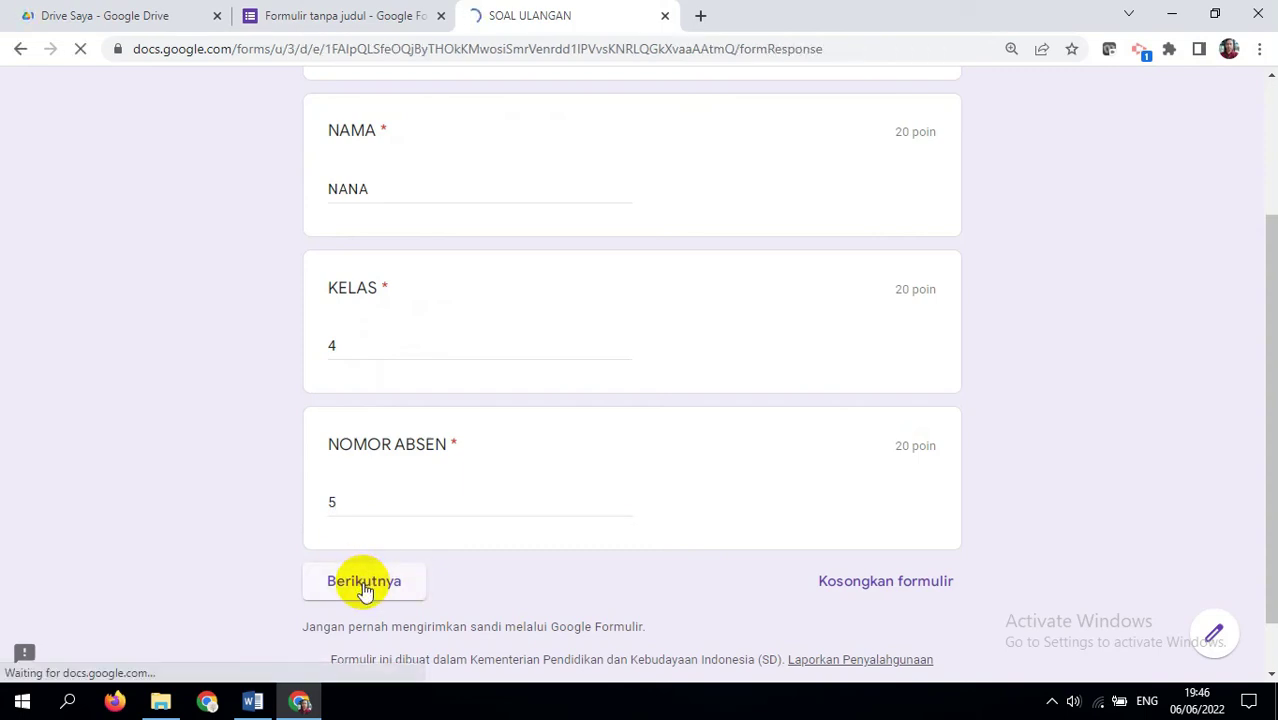
pyautogui.moveTo(1270, 294); pyautogui.dragTo(1270, 382)
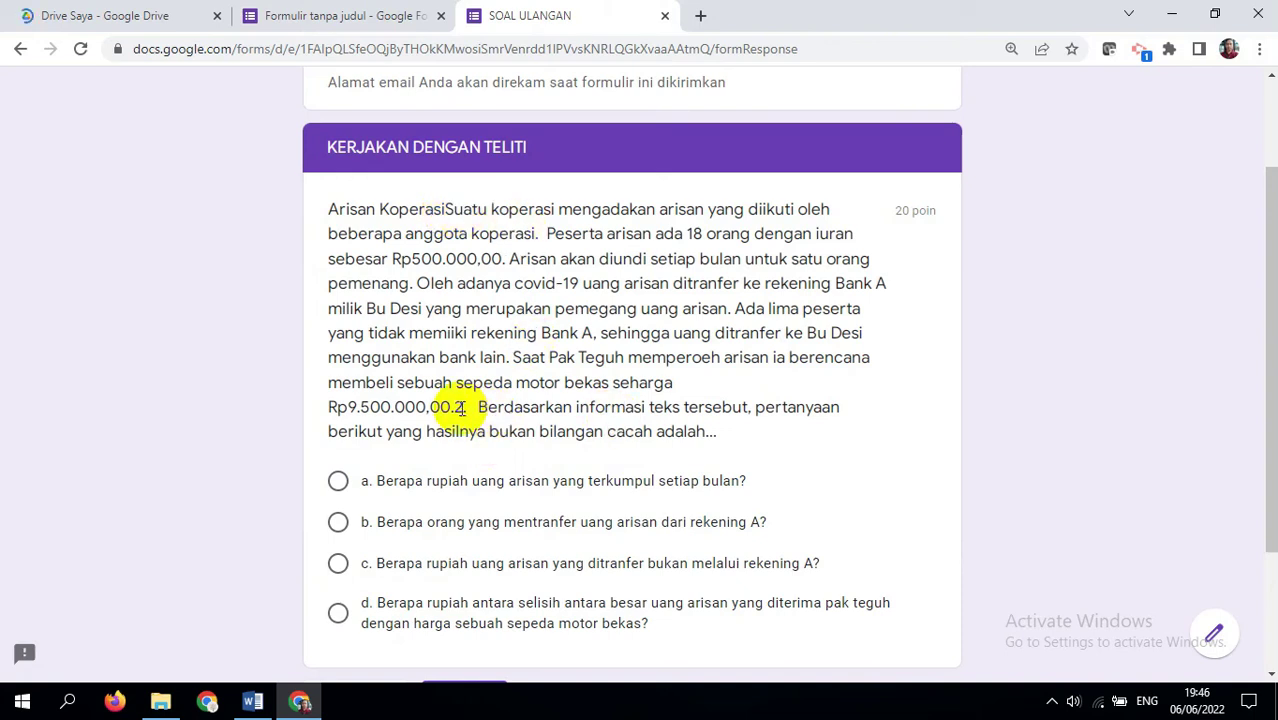
pyautogui.click(400, 15)
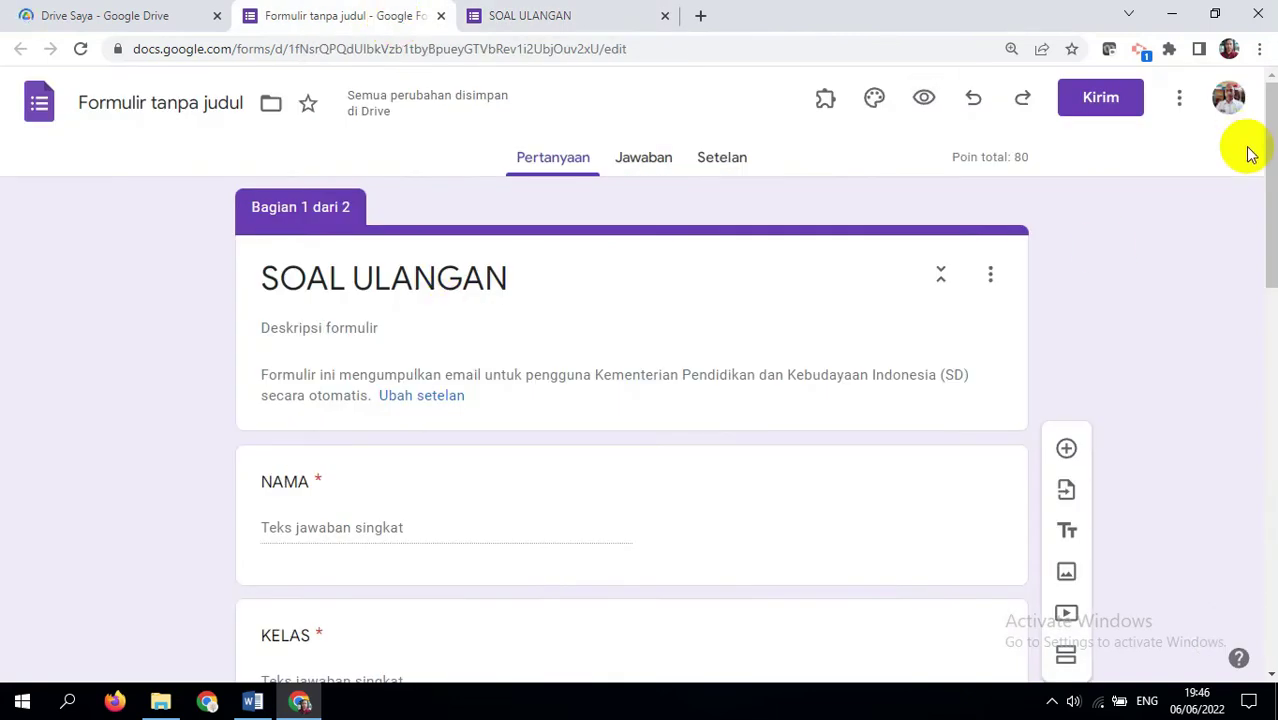
# Insert a space after "Arisan Koperasi" in the question text of section 2 and change "Suatu" to lowercase "suatu"
pyautogui.moveTo(1270, 152); pyautogui.dragTo(1256, 480)
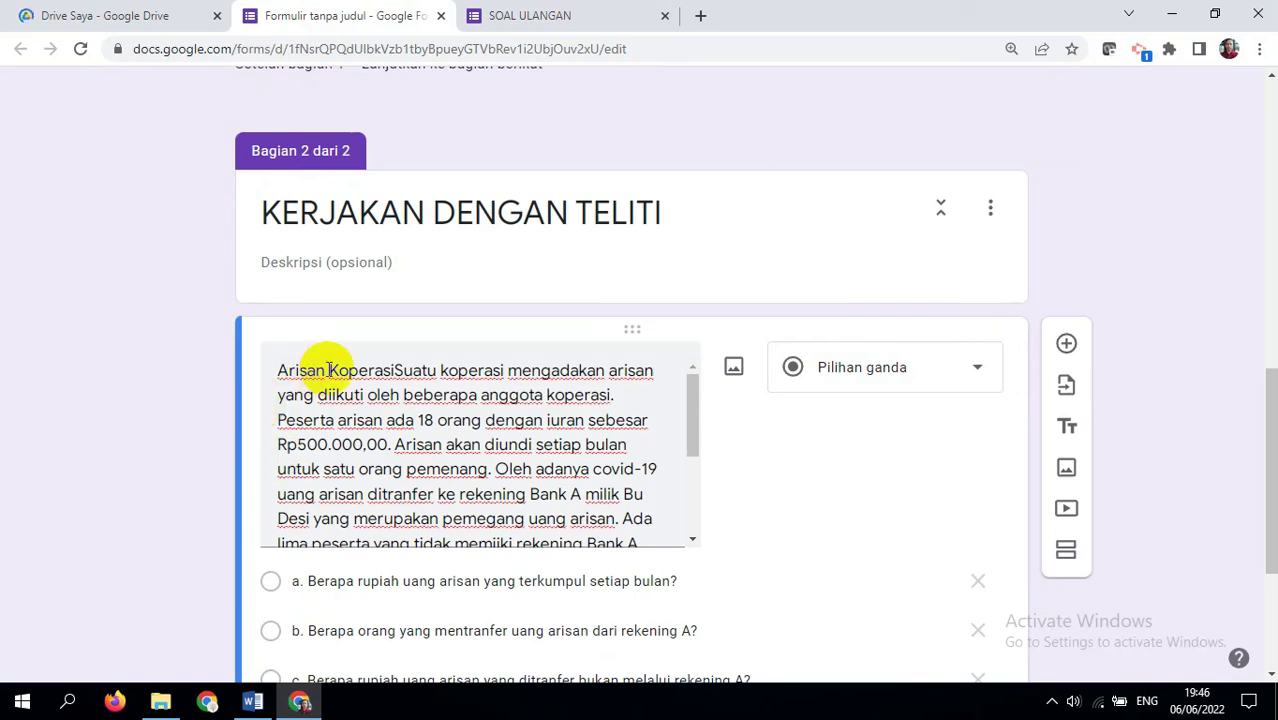
pyautogui.tripleClick(397, 371)
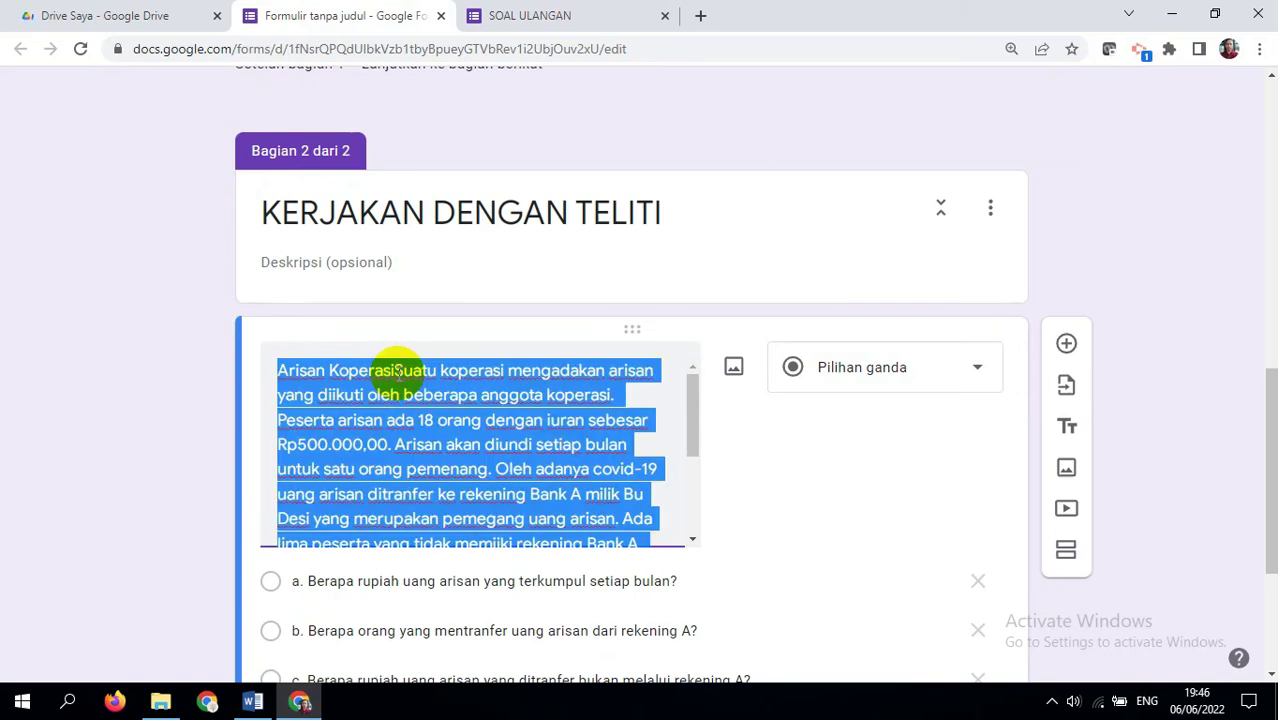
pyautogui.click(397, 371)
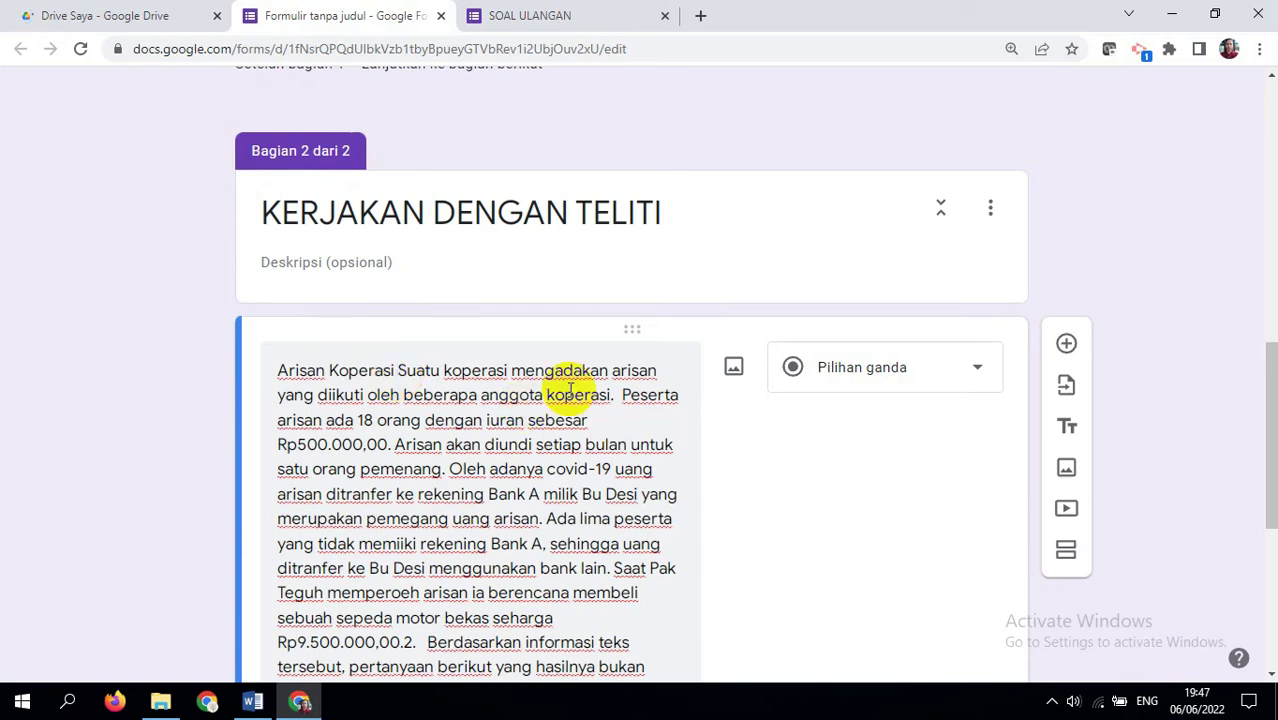
pyautogui.press('Delete')
pyautogui.write('s')
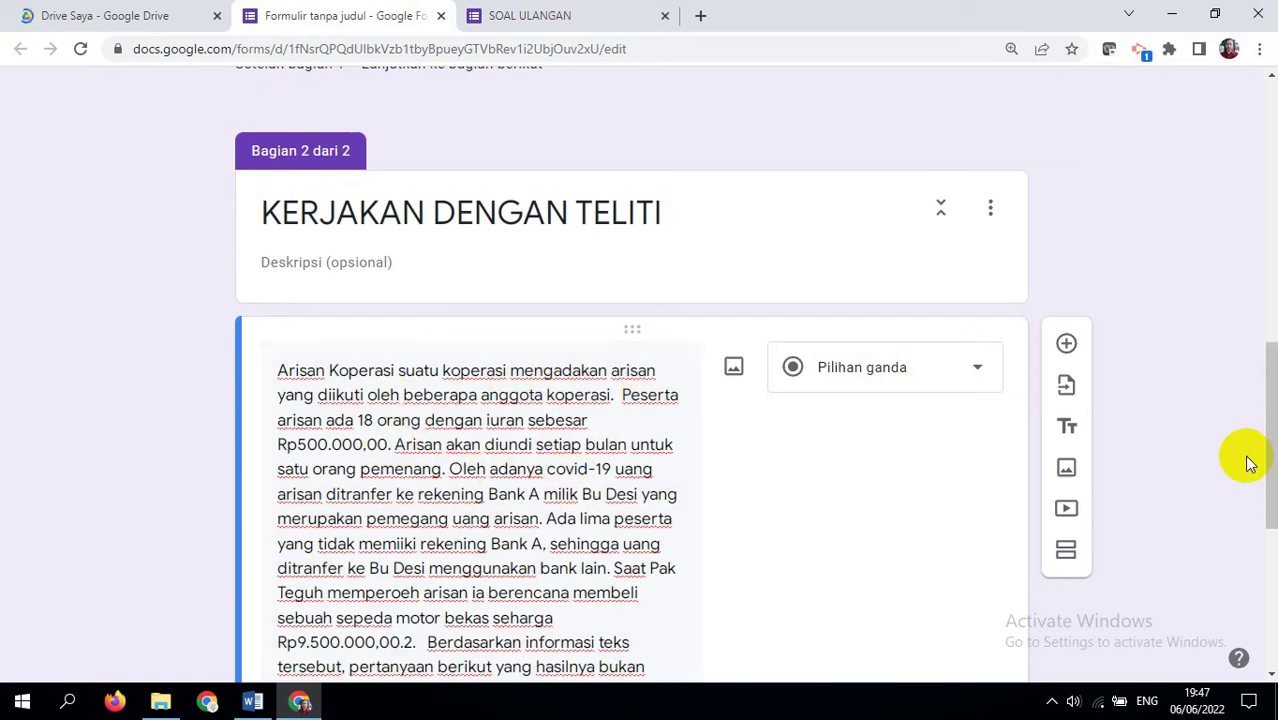
# Remove the stray number 2 after "Rp9.500.000,00." in the question text and start the "Berdasarkan informasi teks tersebut" sentence on its own line
pyautogui.moveTo(1268, 460); pyautogui.dragTo(1264, 522)
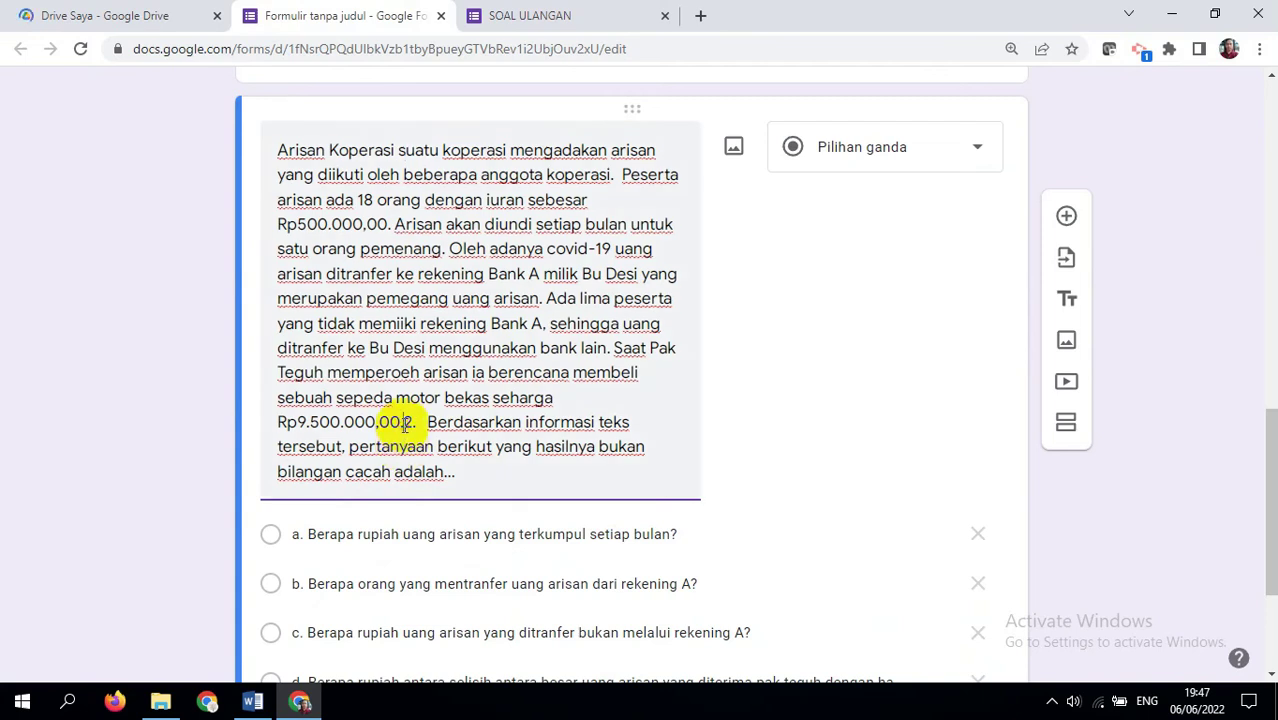
pyautogui.write('.500.000,00.')
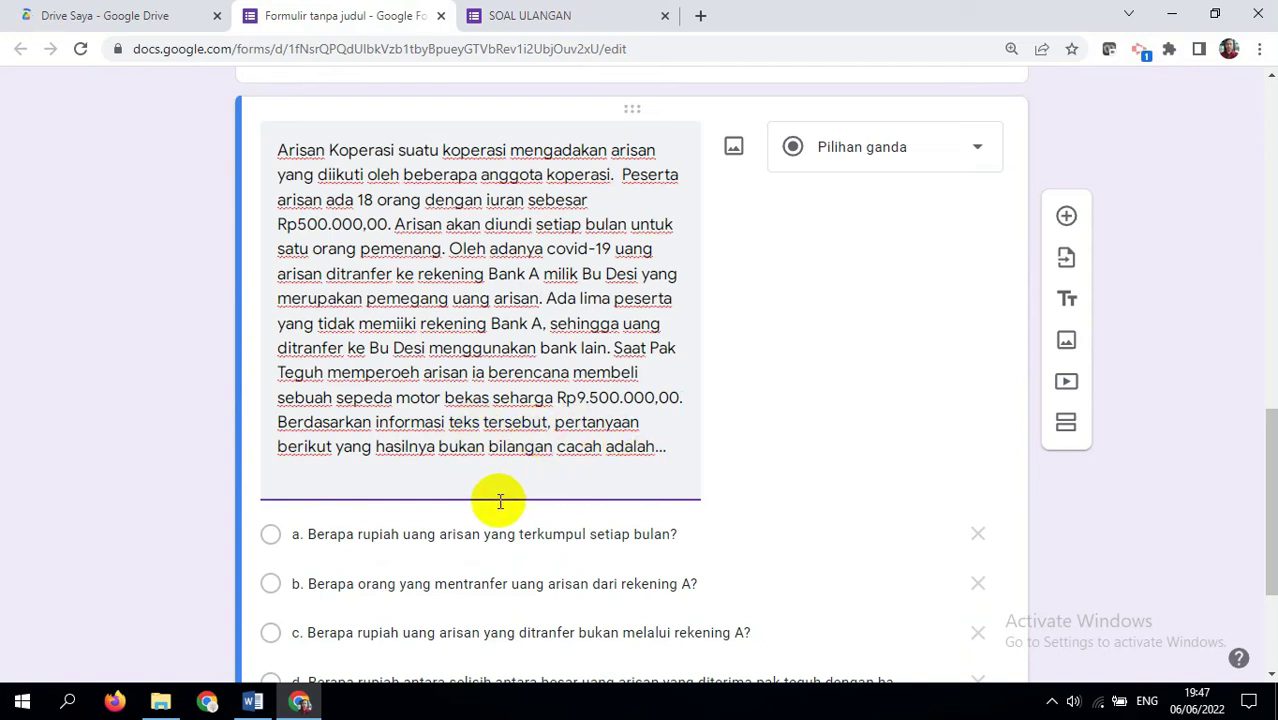
pyautogui.moveTo(1272, 432); pyautogui.dragTo(1270, 486)
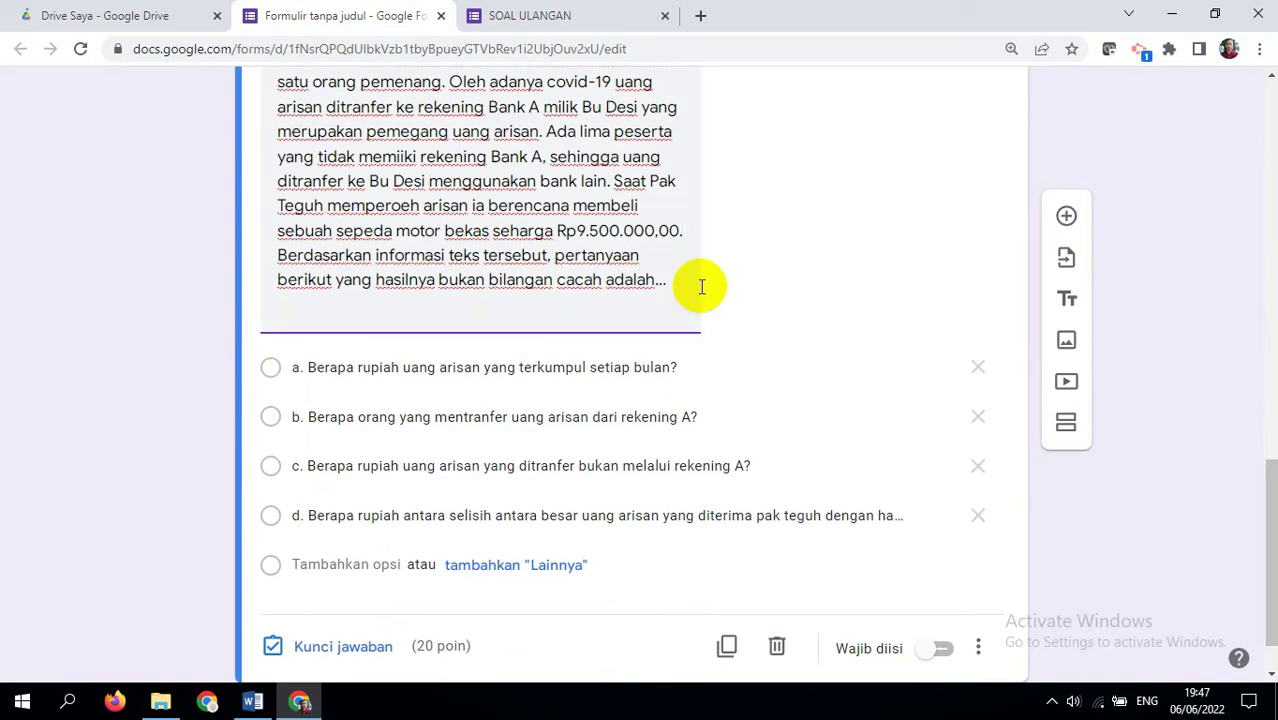
pyautogui.moveTo(1270, 480); pyautogui.dragTo(1265, 424)
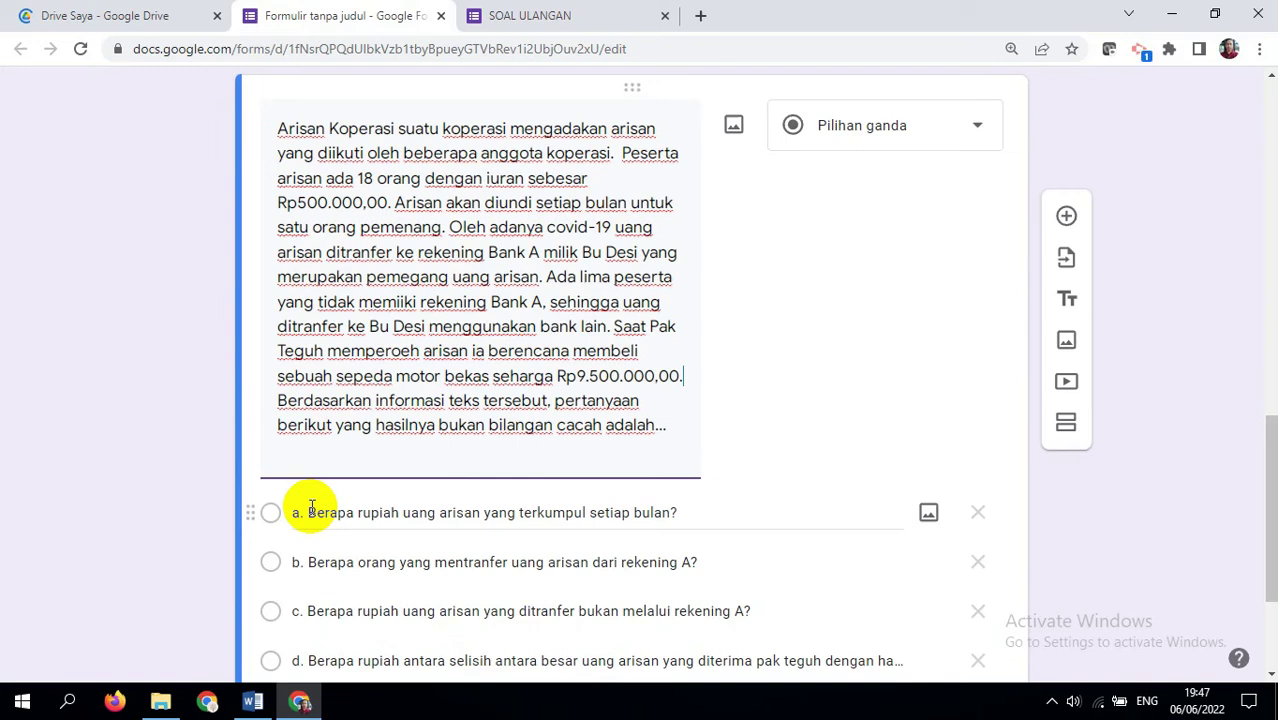
# Delete the "a." and "b." prefixes from the first two answer options of the Arisan Koperasi question
pyautogui.tripleClick(308, 512)
pyautogui.click(307, 512)
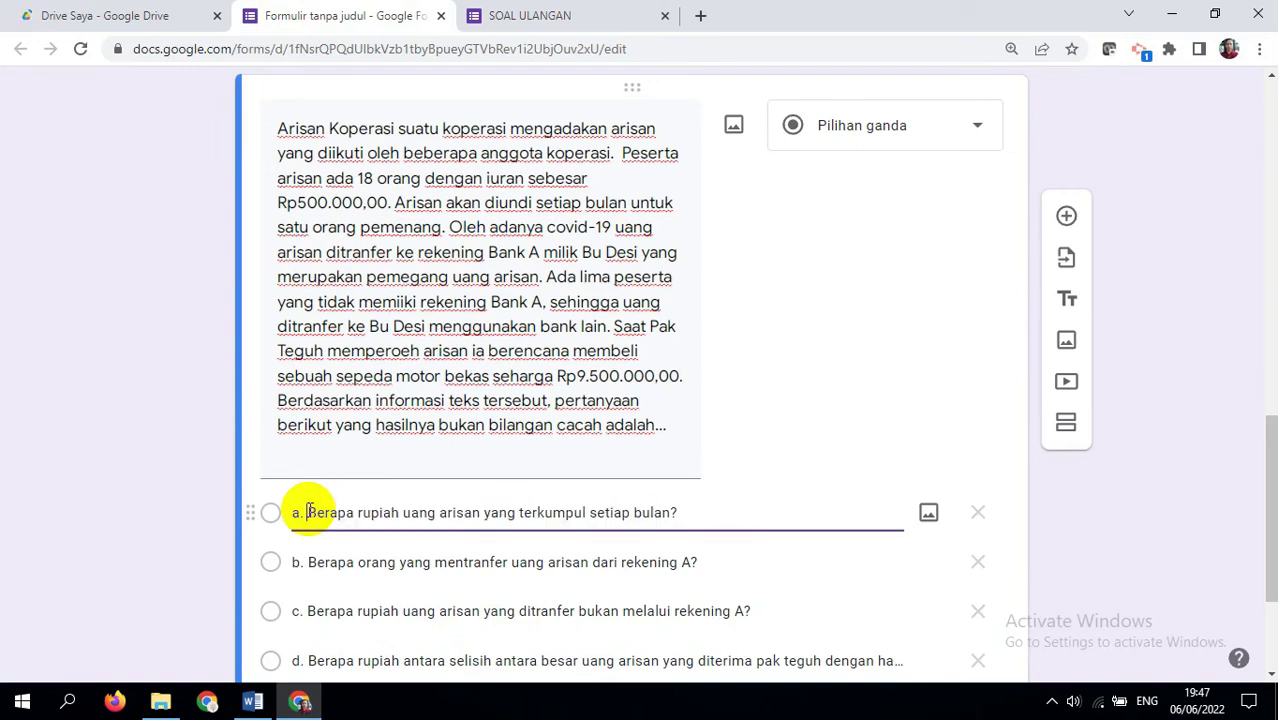
pyautogui.press('BackSpace')
pyautogui.press('BackSpace')
pyautogui.press('BackSpace')
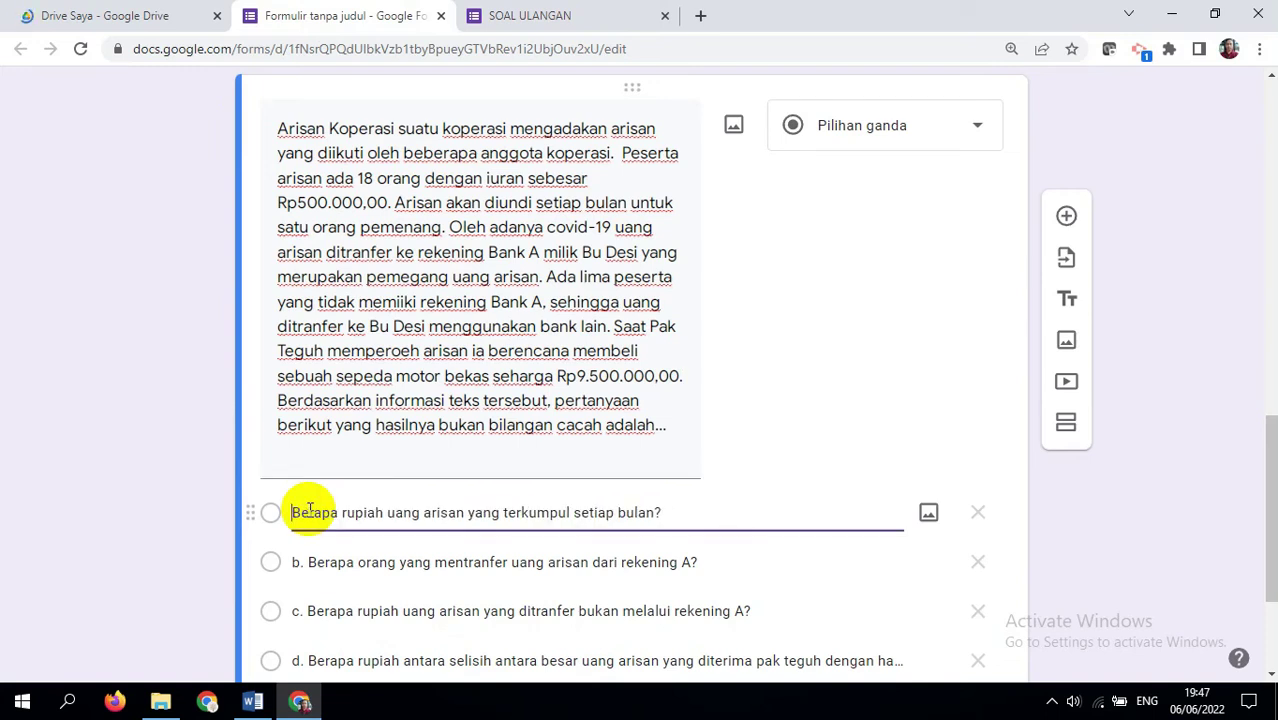
pyautogui.click(309, 563)
pyautogui.click(309, 562)
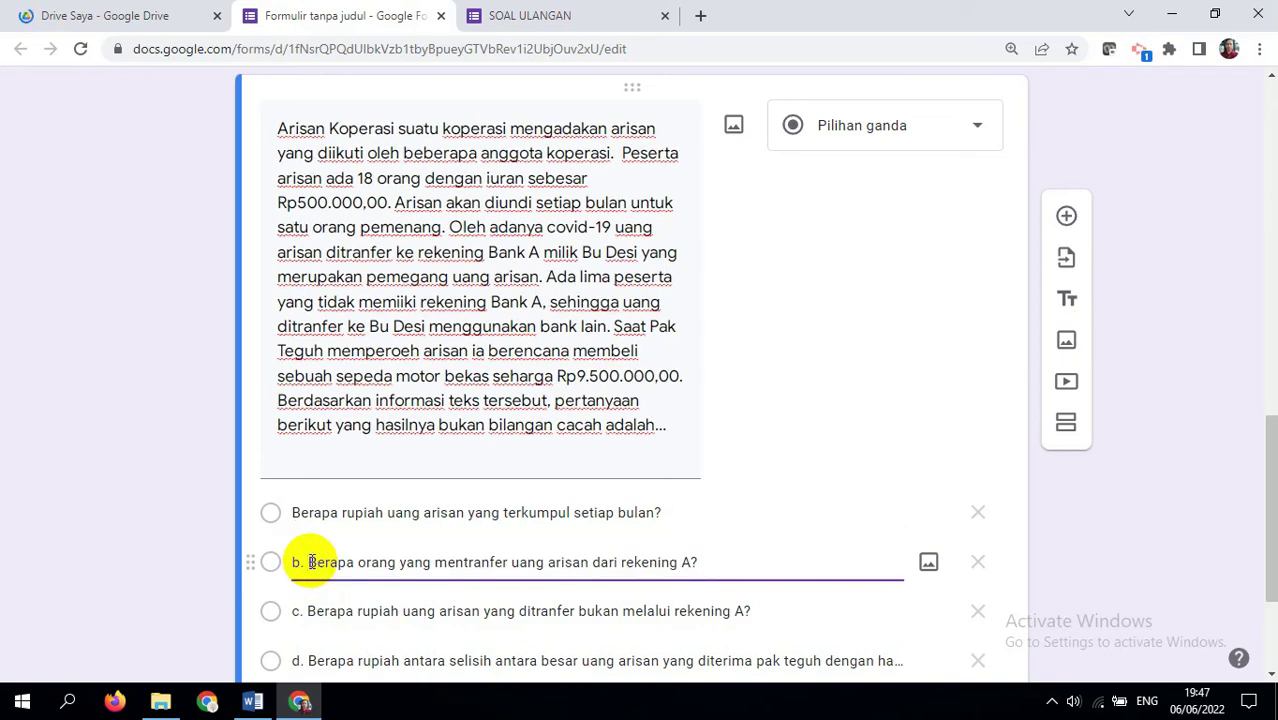
pyautogui.press('BackSpace')
pyautogui.press('BackSpace')
pyautogui.press('BackSpace')
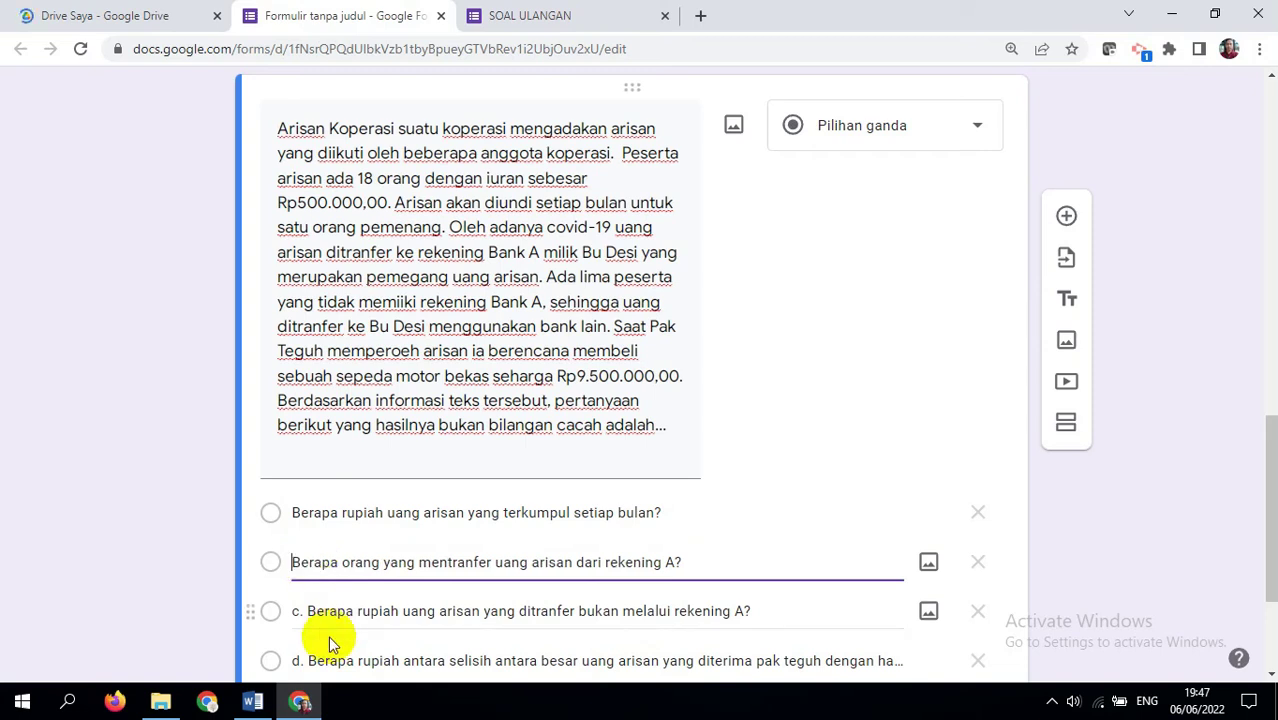
# Delete the "c." and "d." prefixes from the third and fourth answer options
pyautogui.click(310, 612)
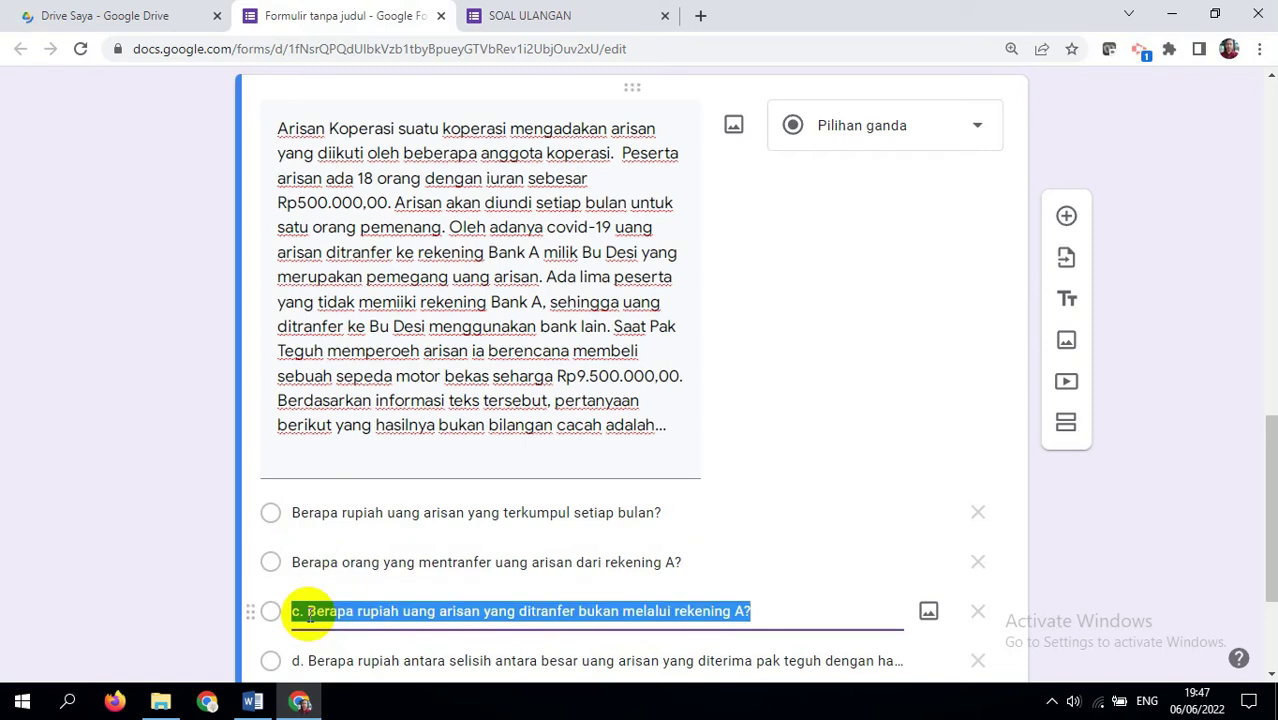
pyautogui.click(308, 612)
pyautogui.press('BackSpace')
pyautogui.press('BackSpace')
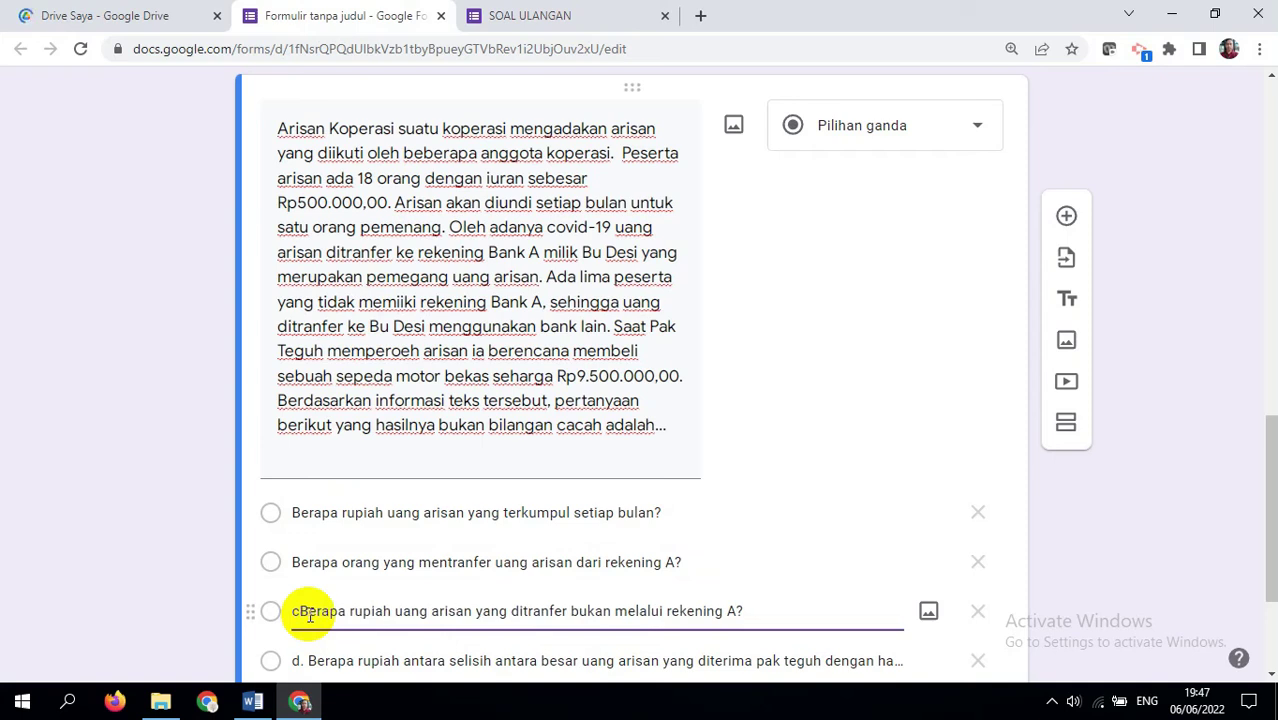
pyautogui.press('BackSpace')
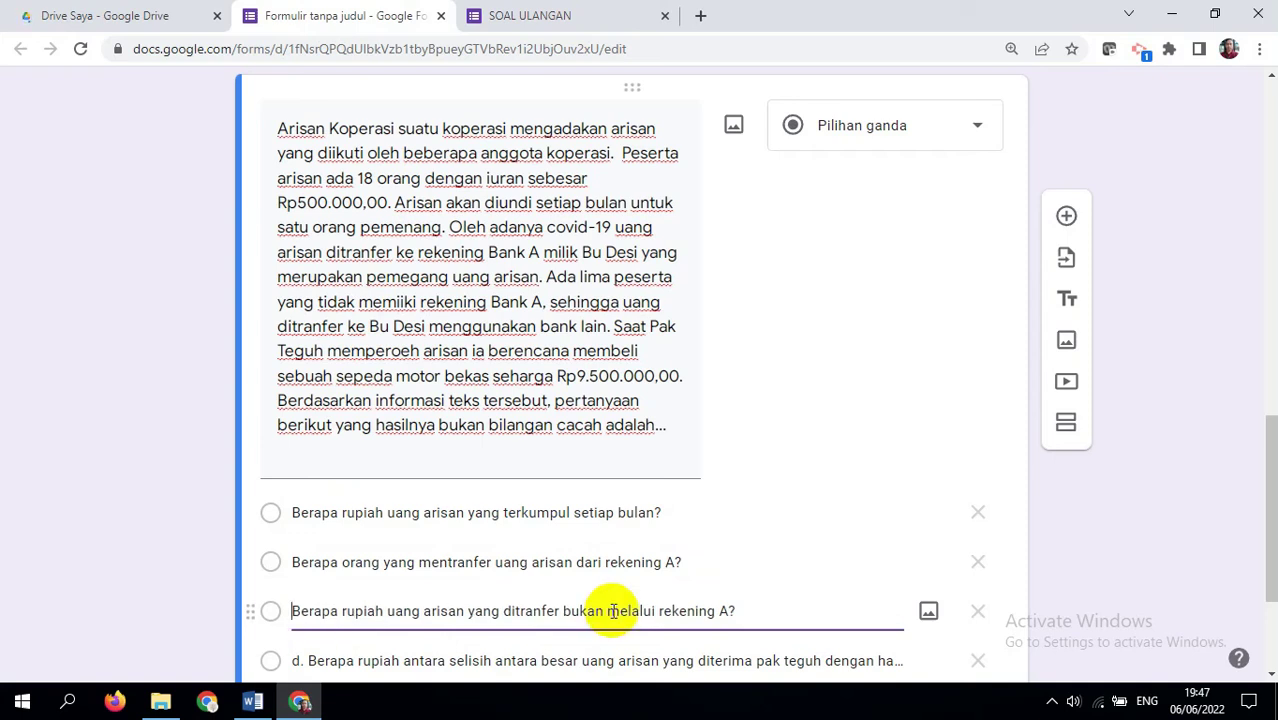
pyautogui.scroll(-2, 1270, 590)
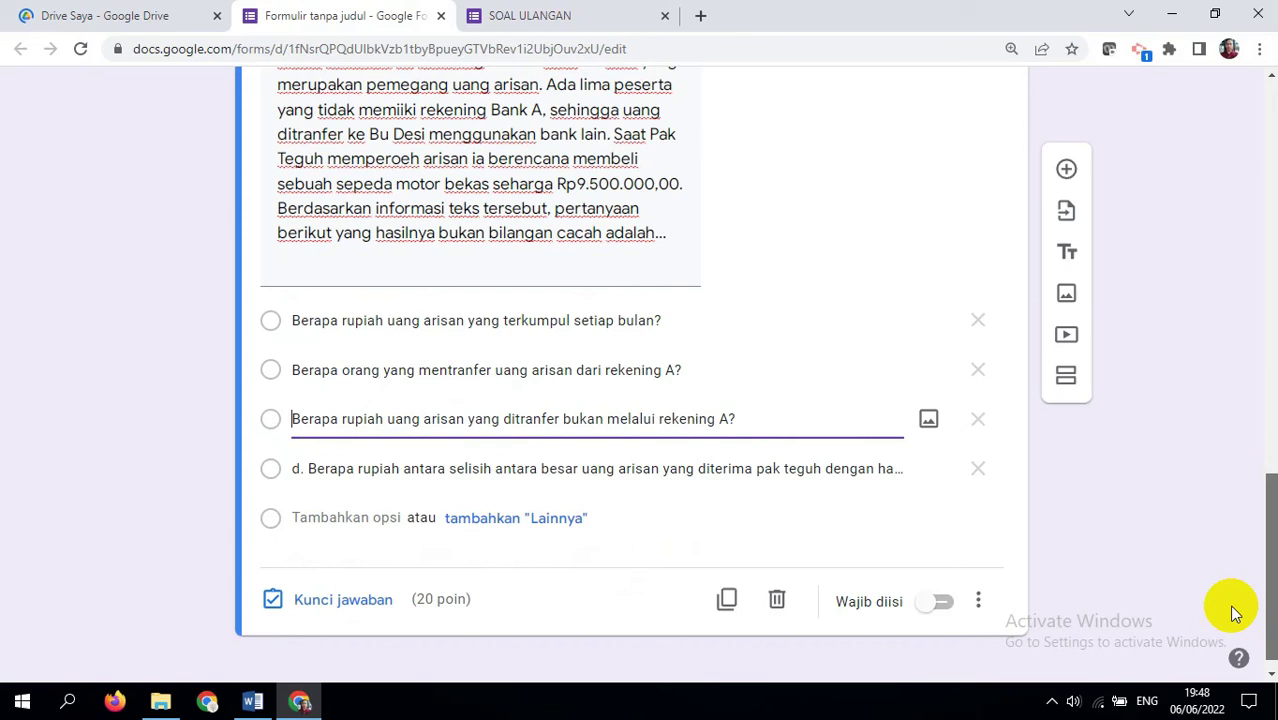
pyautogui.click(302, 469)
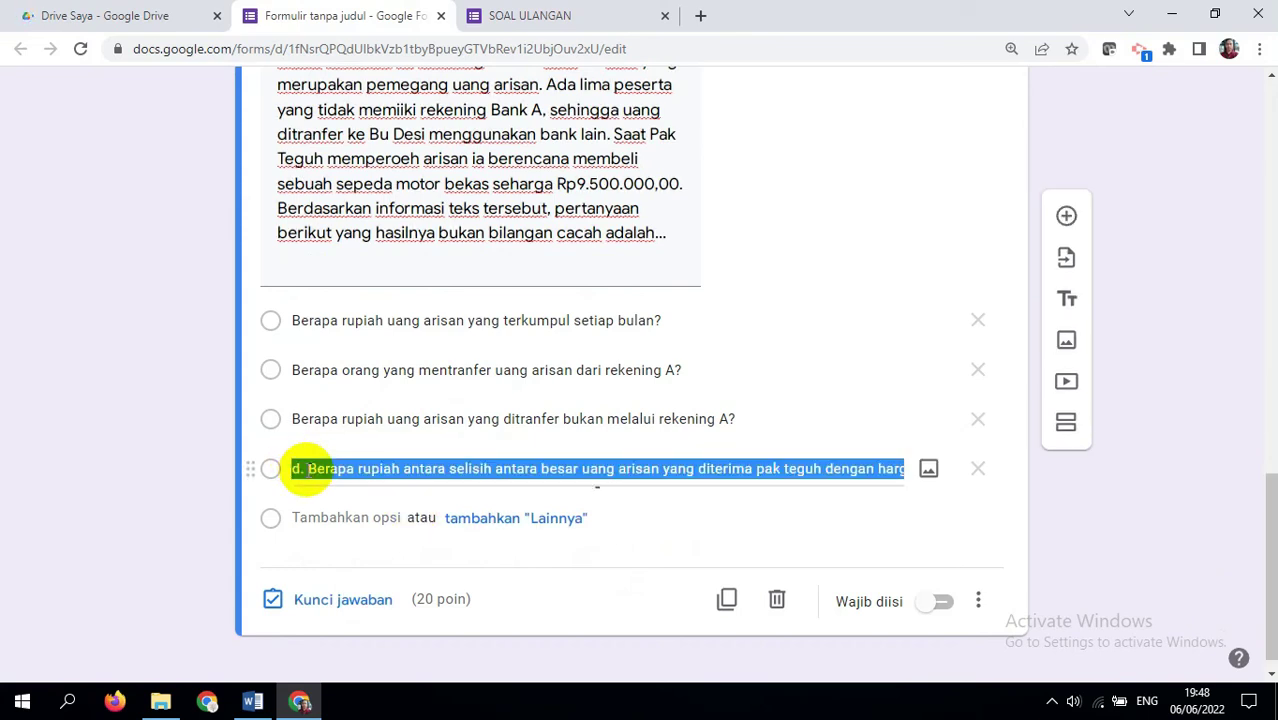
pyautogui.click(307, 469)
pyautogui.press('BackSpace')
pyautogui.press('BackSpace')
pyautogui.press('BackSpace')
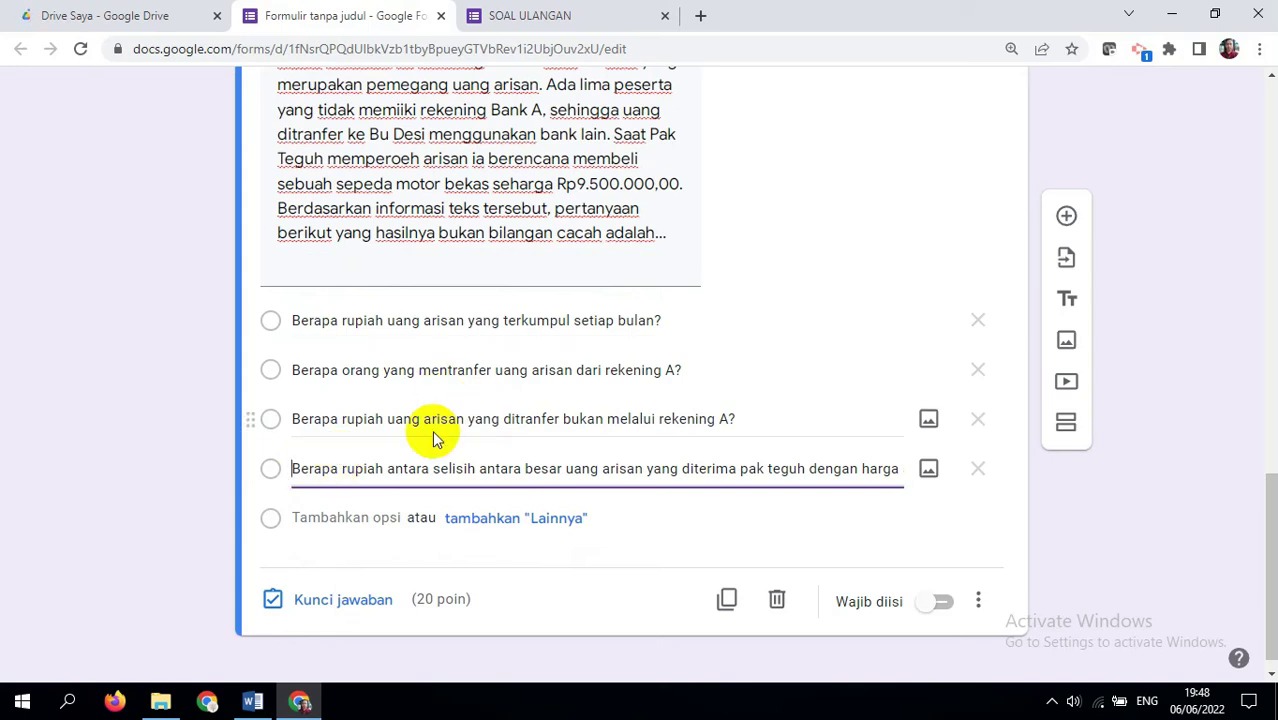
# Make the Arisan Koperasi question required and mark "Berapa rupiah antara selisih..." as its correct answer, worth 10 points
pyautogui.click(943, 602)
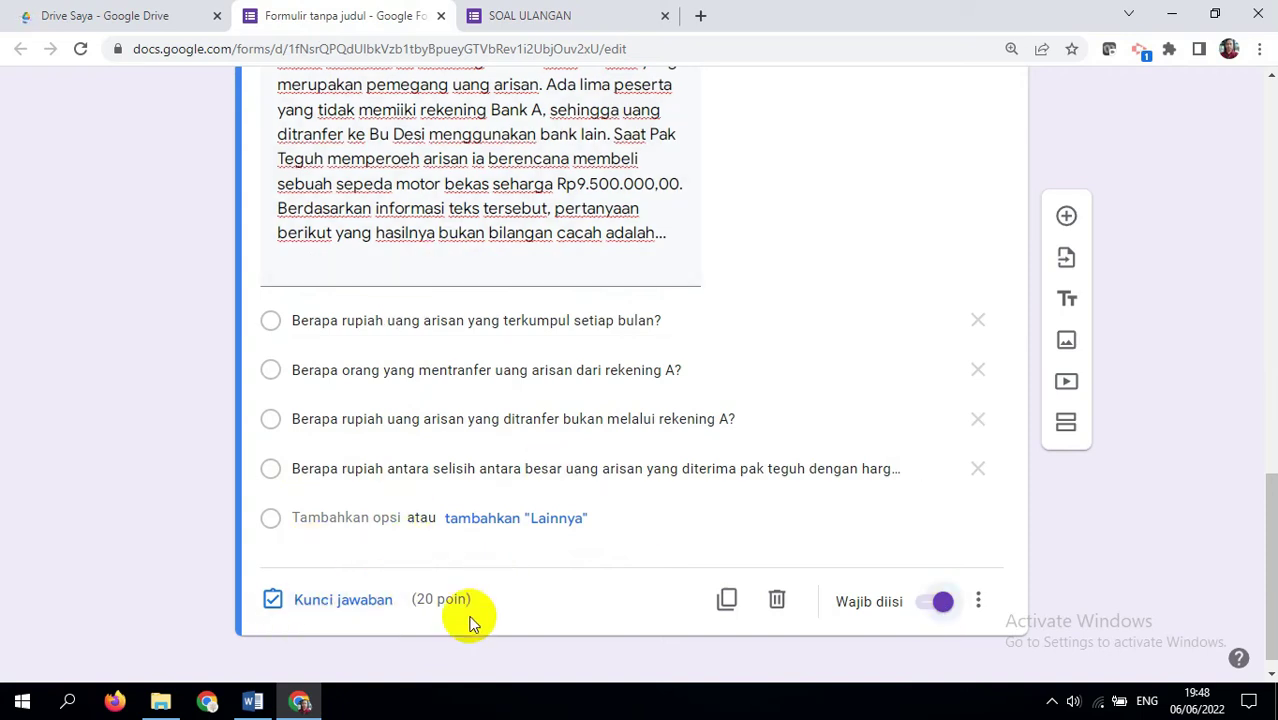
pyautogui.click(313, 600)
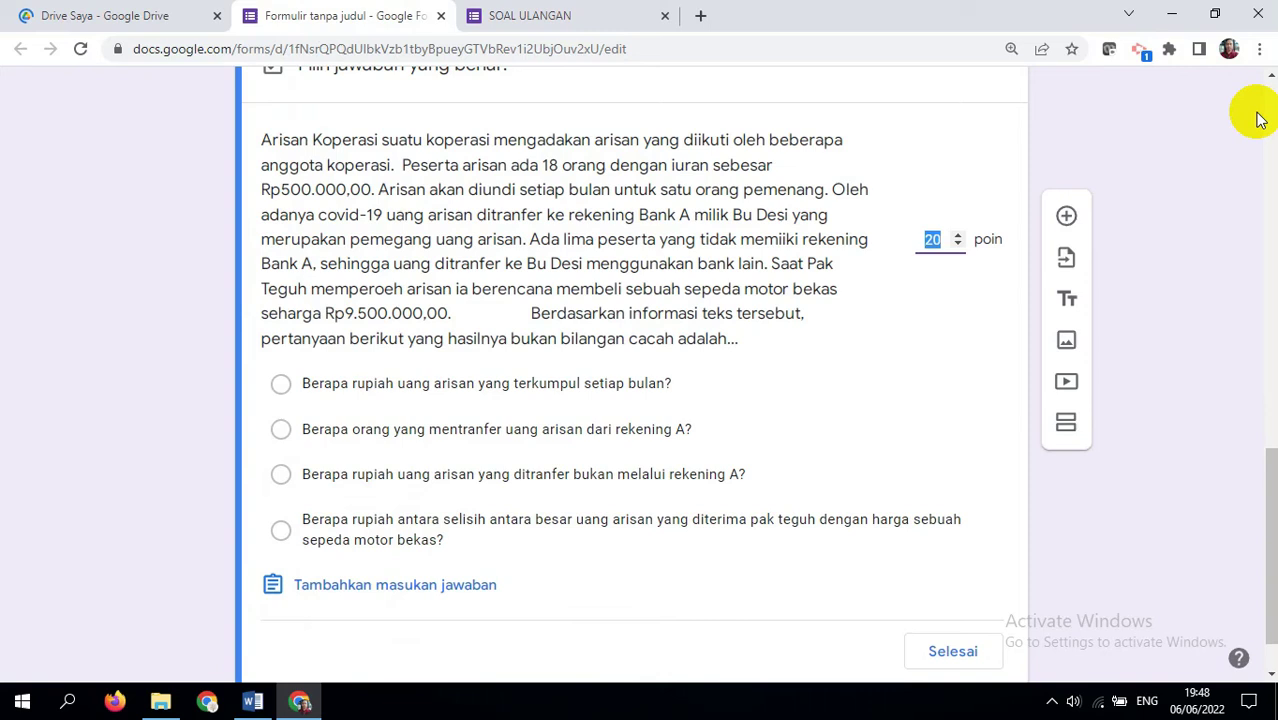
pyautogui.moveTo(1258, 486)
pyautogui.mouseDown()
pyautogui.moveTo(1262, 418)
pyautogui.moveTo(1262, 497)
pyautogui.mouseUp()
pyautogui.click(281, 515)
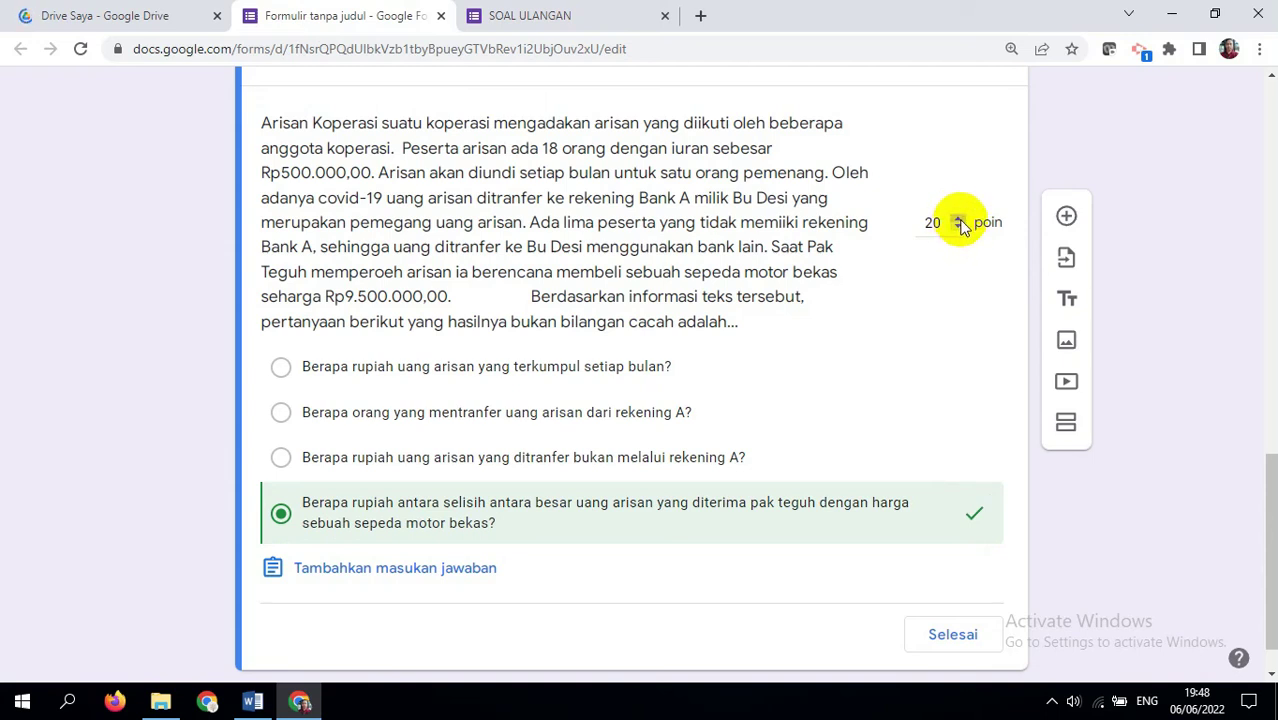
pyautogui.click(932, 222)
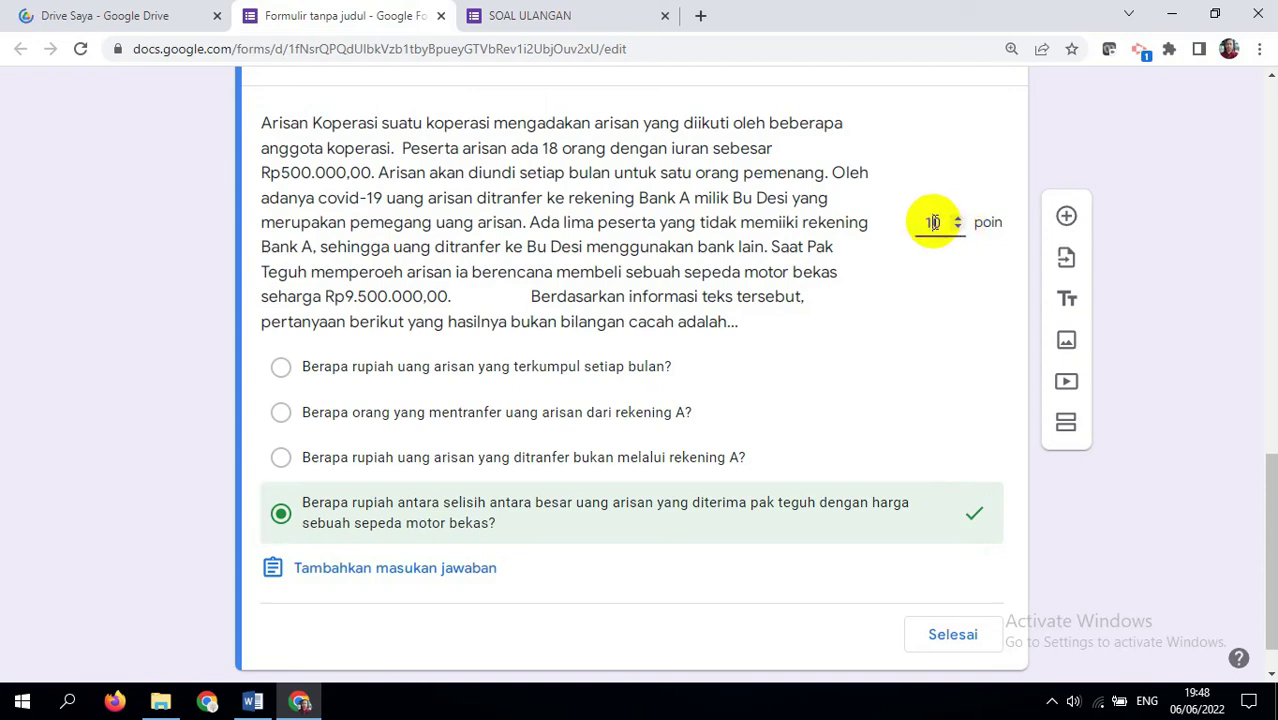
pyautogui.click(961, 643)
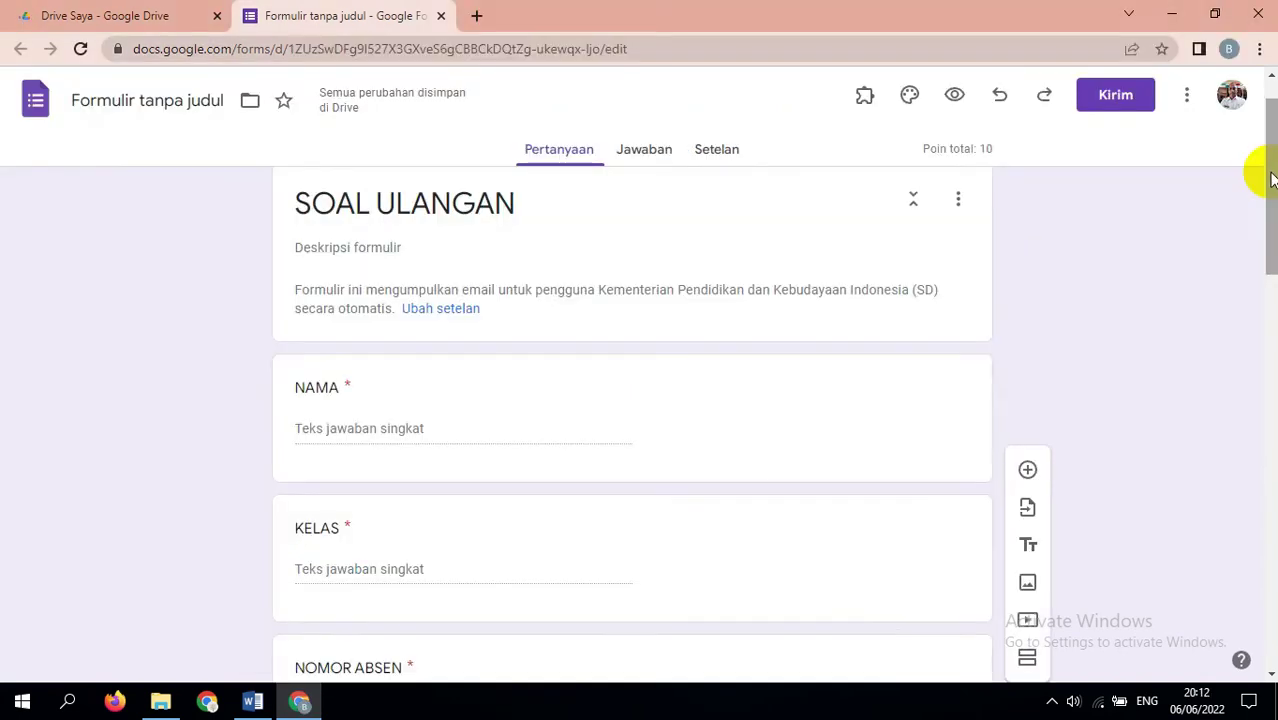
# Enable Acak urutan opsi for the Arisan Koperasi question so its answer options are shuffled
pyautogui.scroll(-1, 1060, 314)
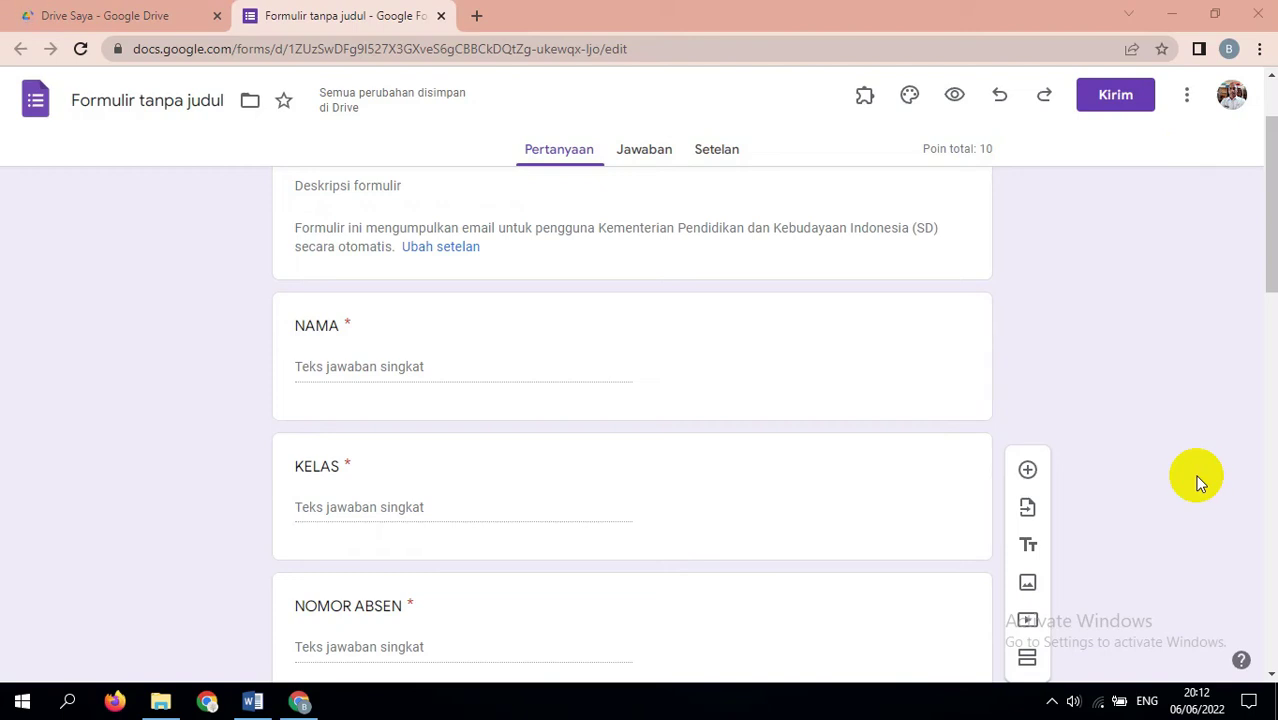
pyautogui.moveTo(1267, 240); pyautogui.dragTo(1241, 485)
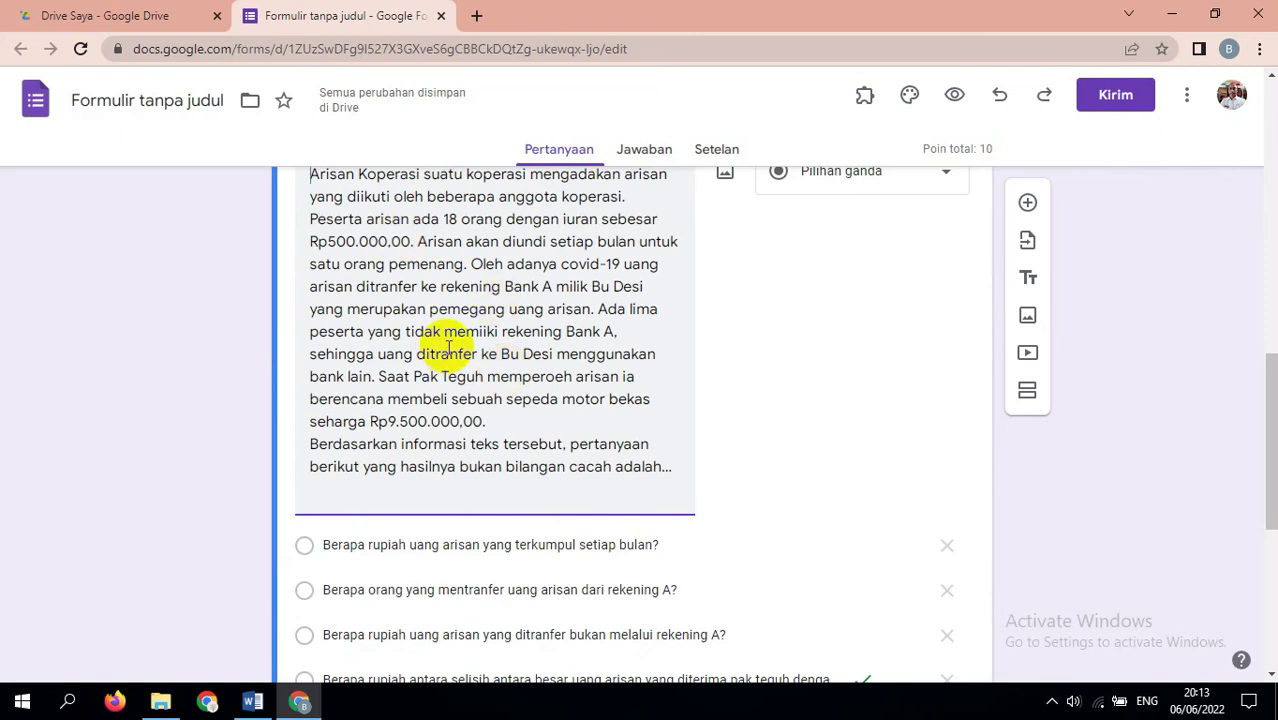
pyautogui.moveTo(1272, 399); pyautogui.dragTo(1260, 484)
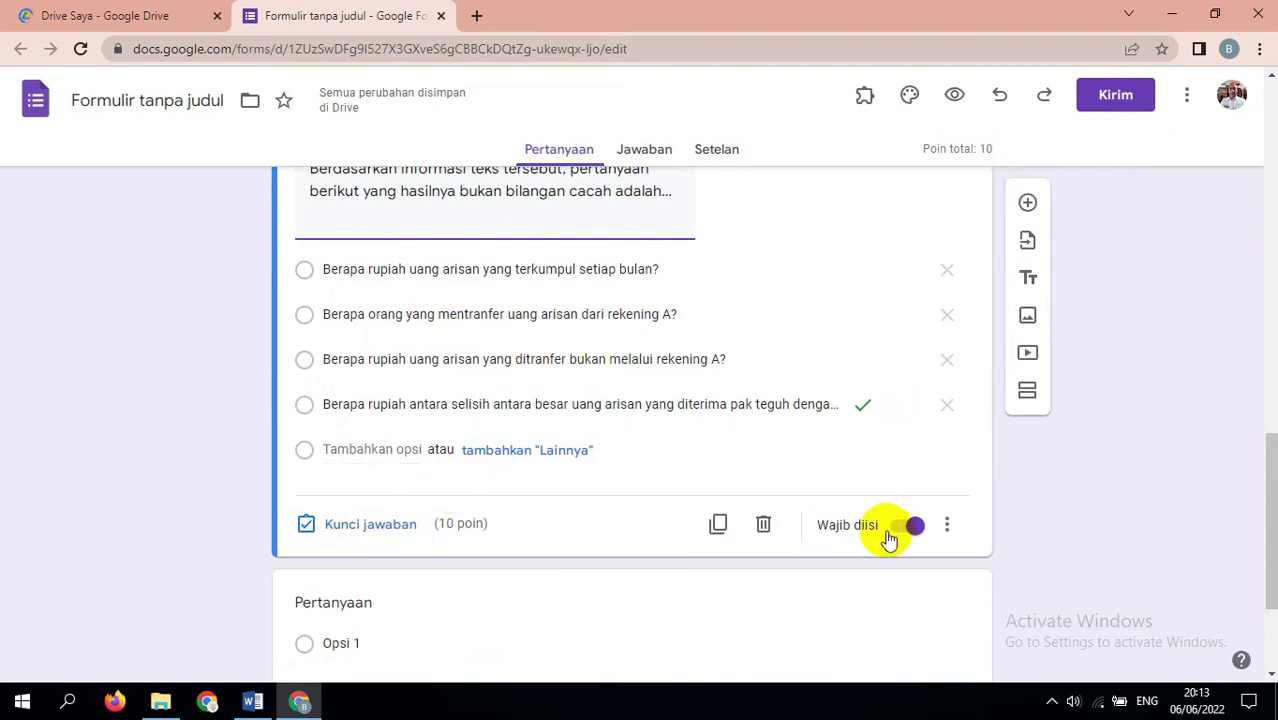
pyautogui.click(947, 533)
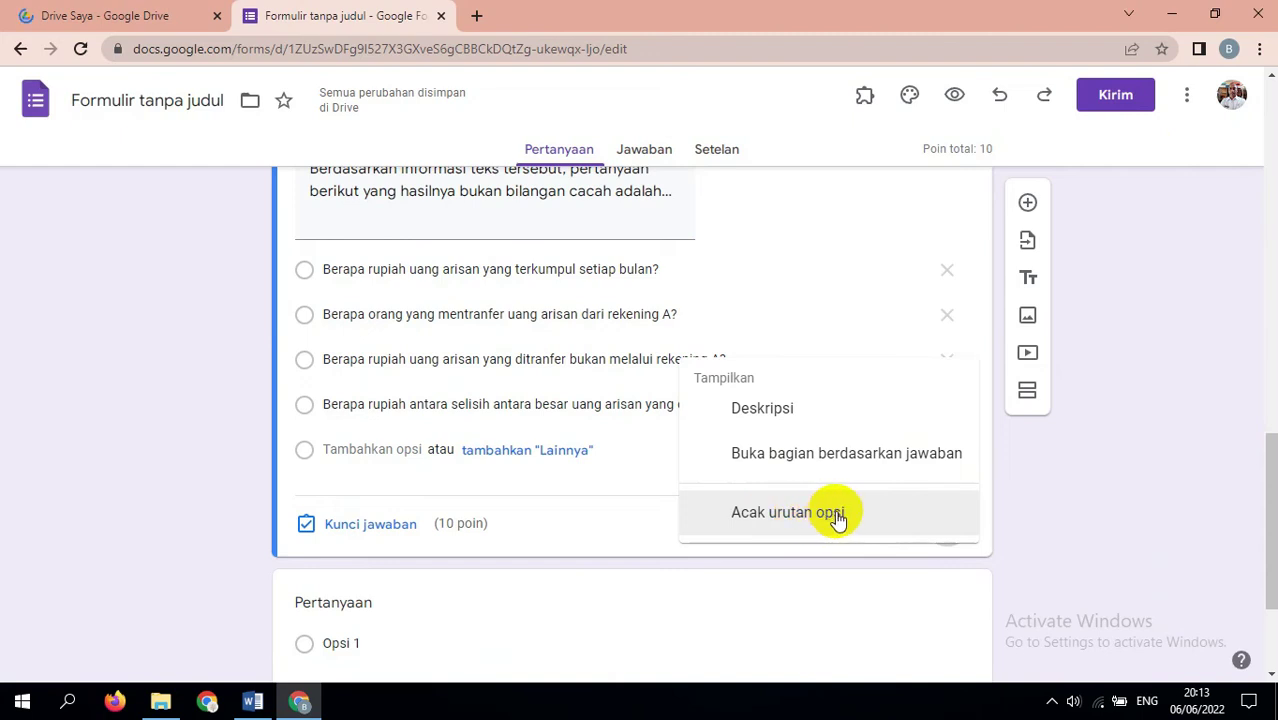
pyautogui.click(728, 514)
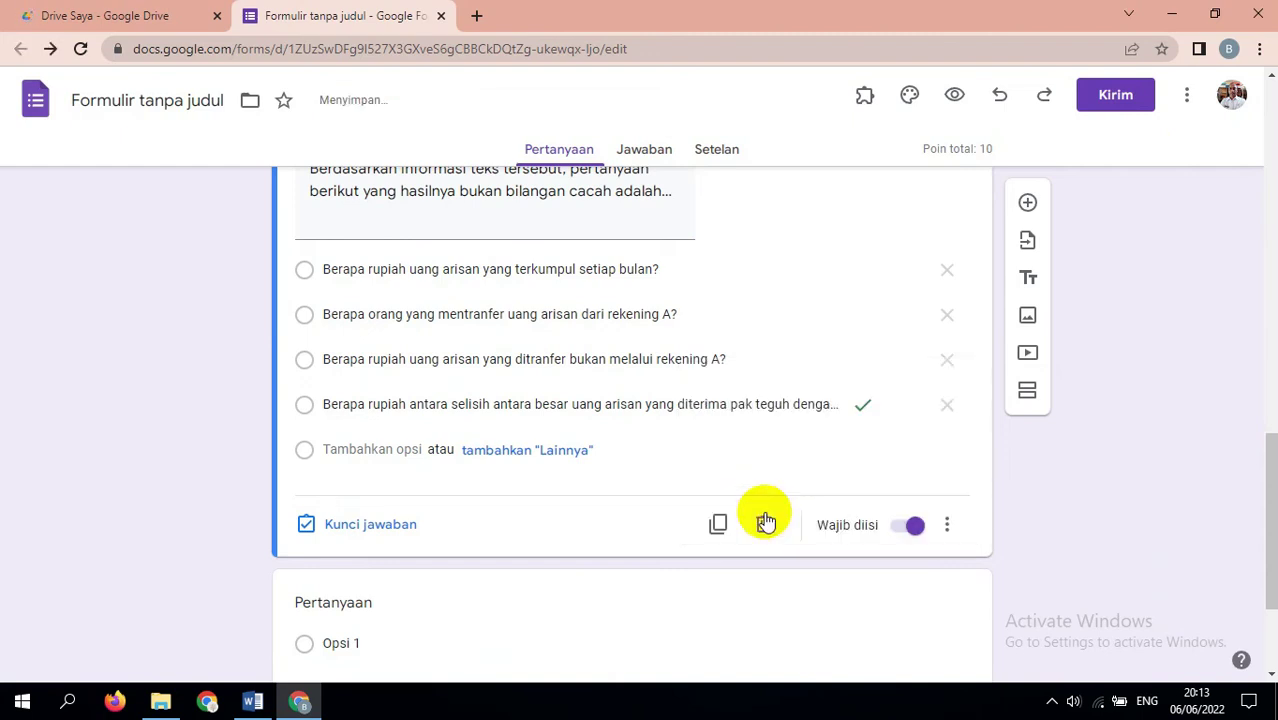
pyautogui.click(948, 527)
pyautogui.click(948, 527)
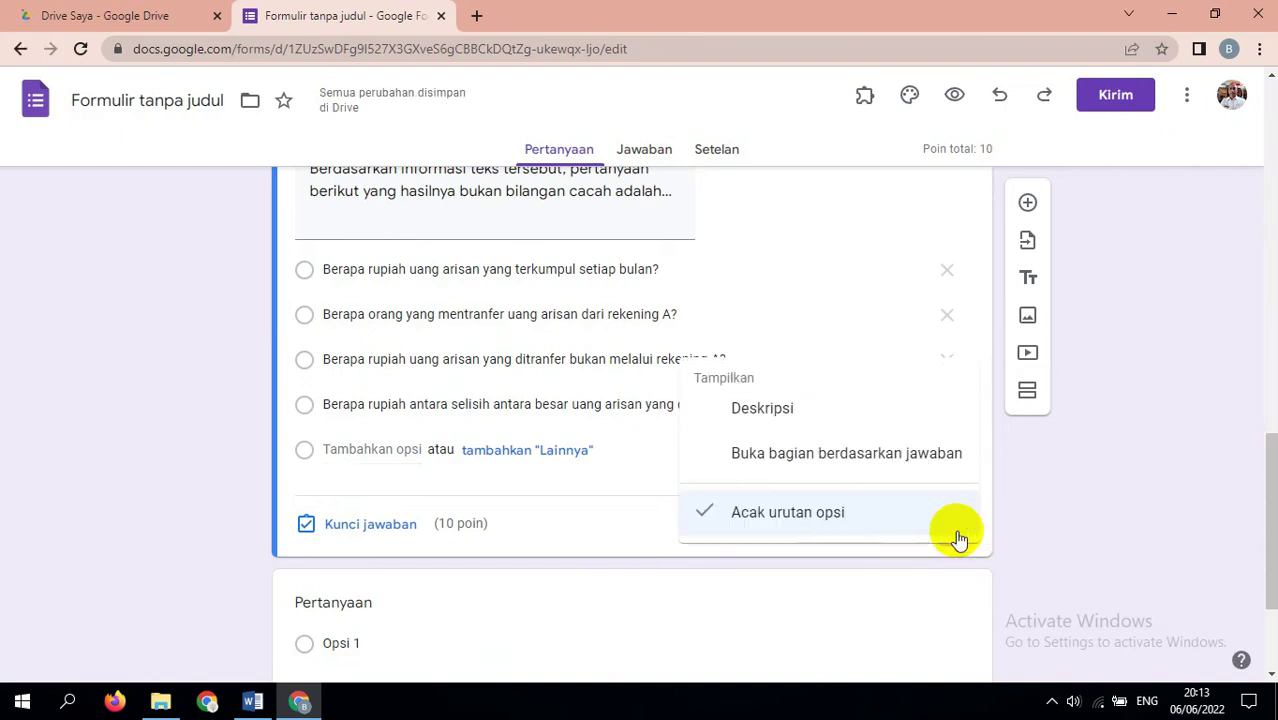
pyautogui.click(759, 517)
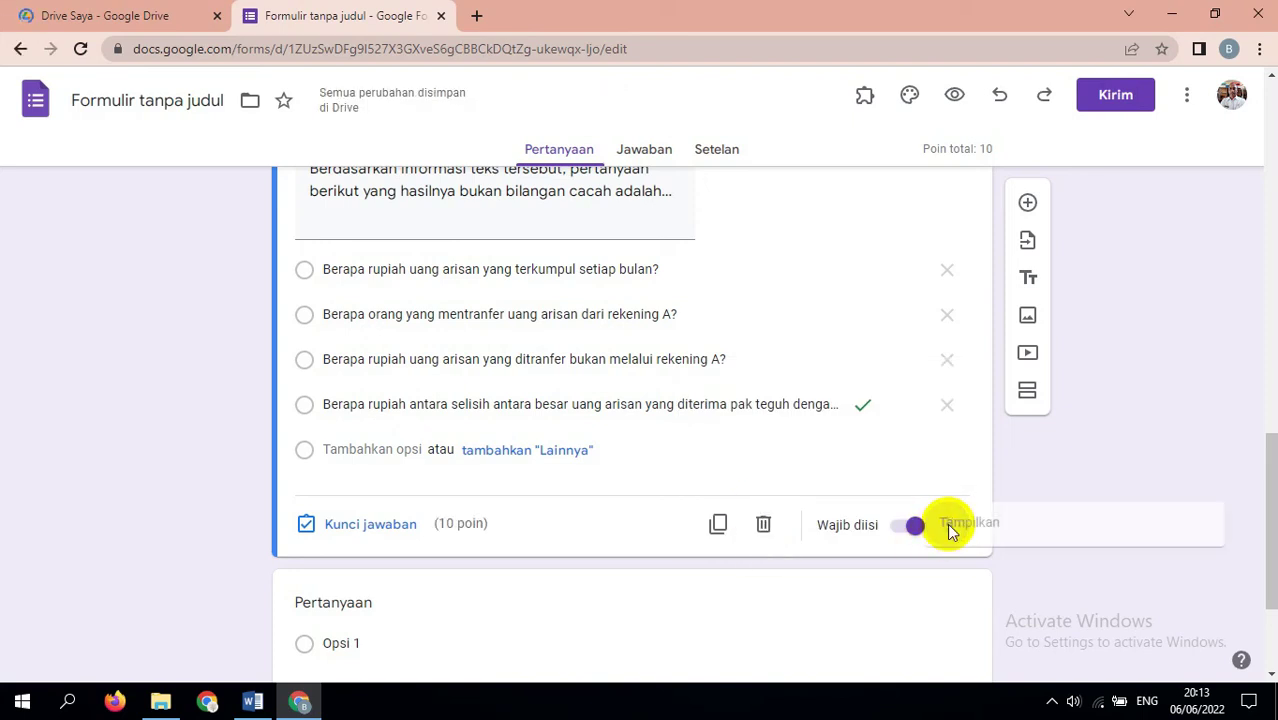
pyautogui.click(948, 527)
pyautogui.click(728, 515)
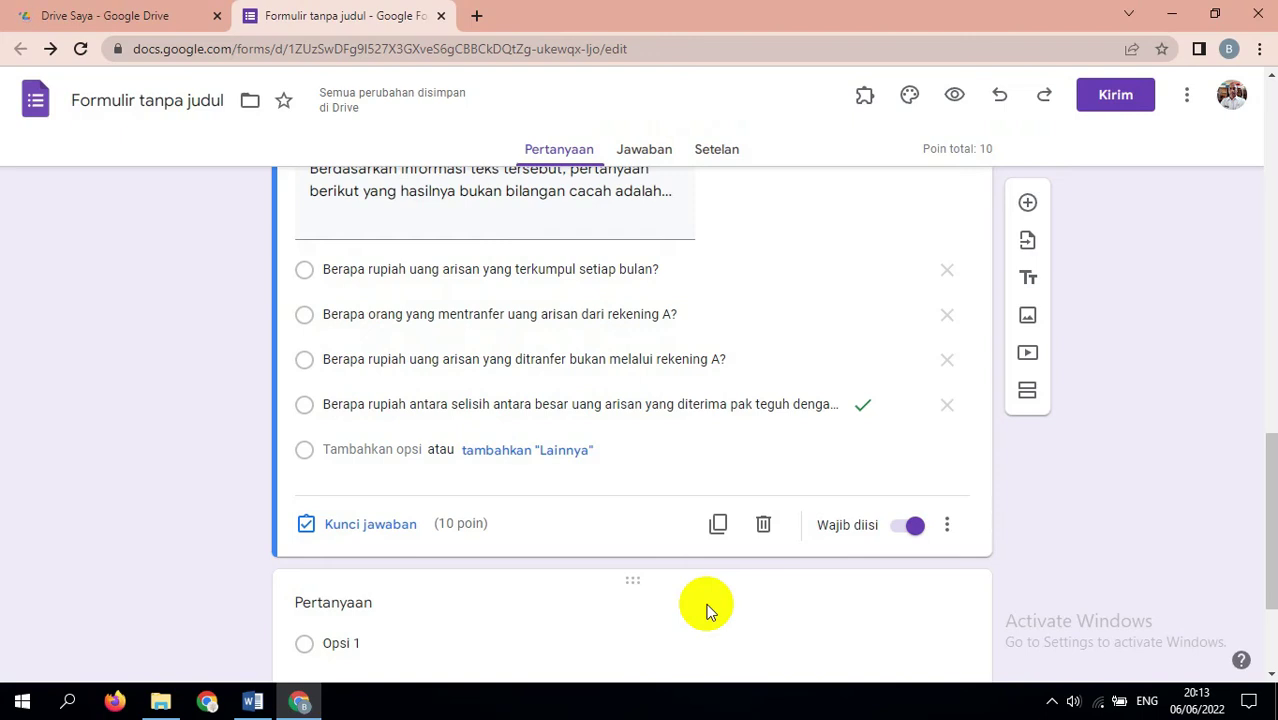
# Add a new multiple-choice question below the Arisan Koperasi question and switch to the Word document holding the source questions
pyautogui.moveTo(1266, 443); pyautogui.dragTo(1270, 520)
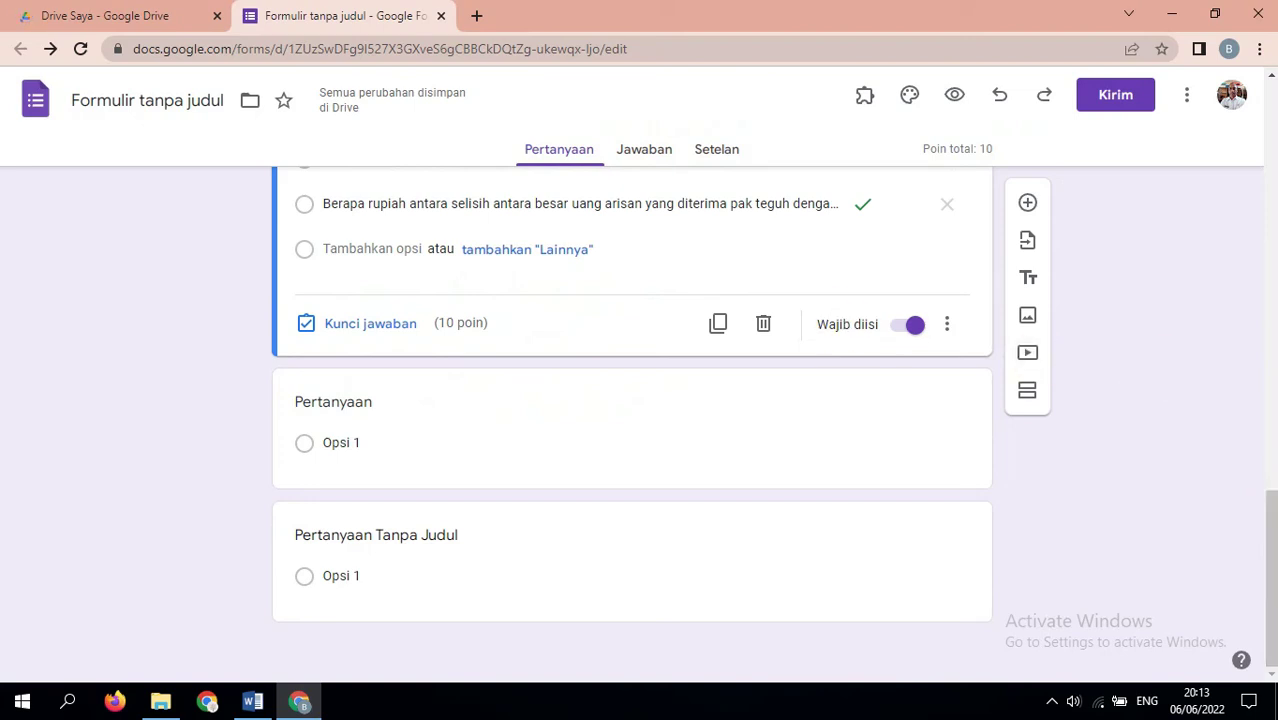
pyautogui.moveTo(1268, 530); pyautogui.dragTo(1270, 352)
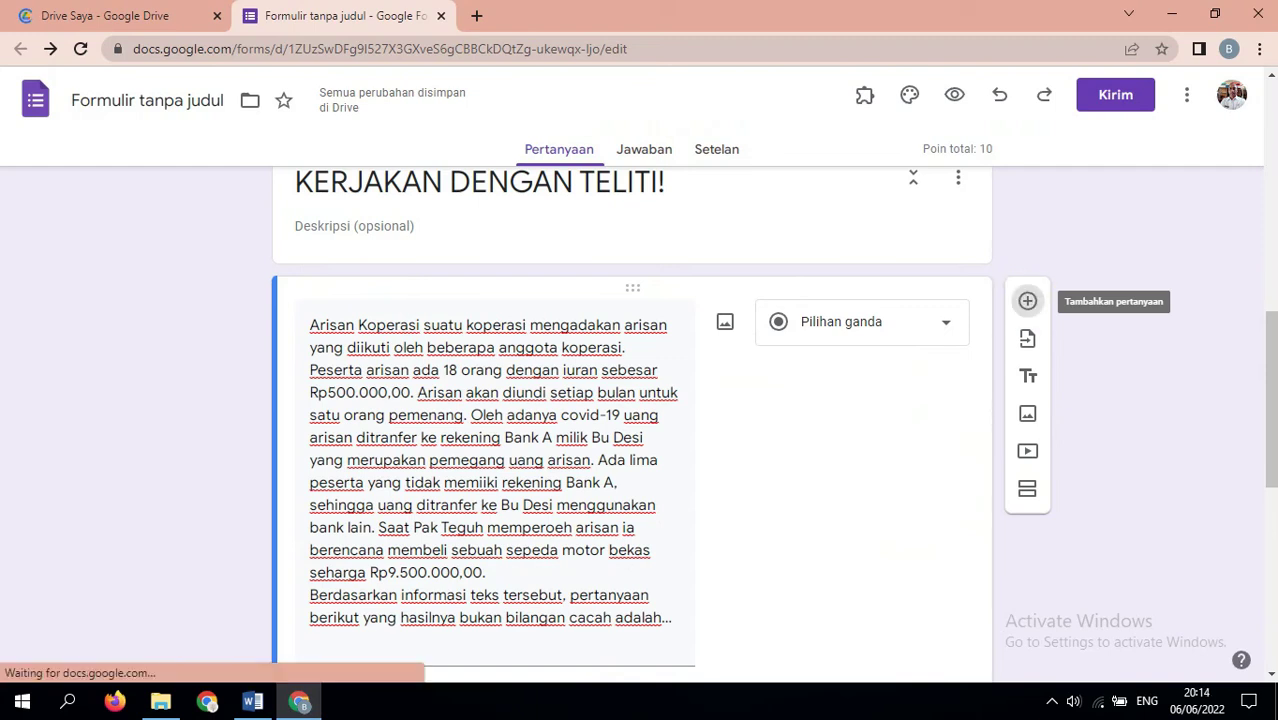
pyautogui.moveTo(1270, 368); pyautogui.dragTo(1272, 478)
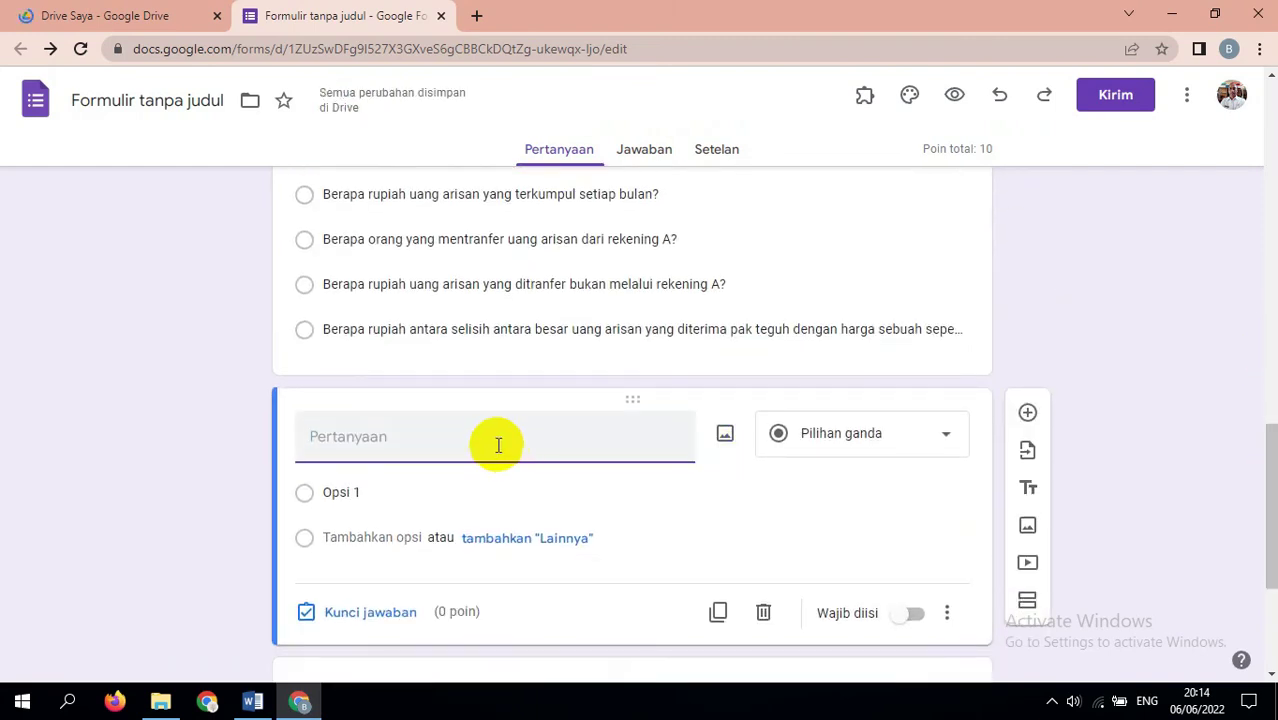
pyautogui.click(253, 704)
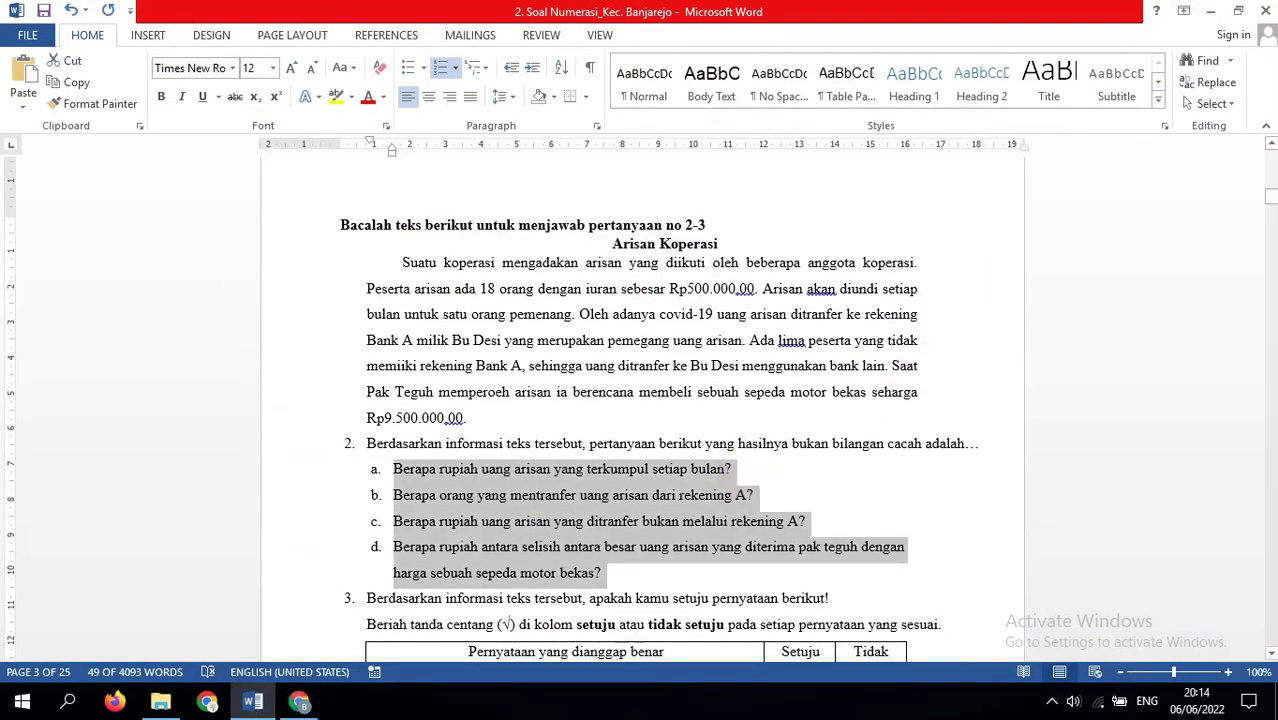
# Check question 3 in the Word document, then return to the form and delete the newly added blank question
pyautogui.moveTo(1272, 200); pyautogui.dragTo(1272, 200)
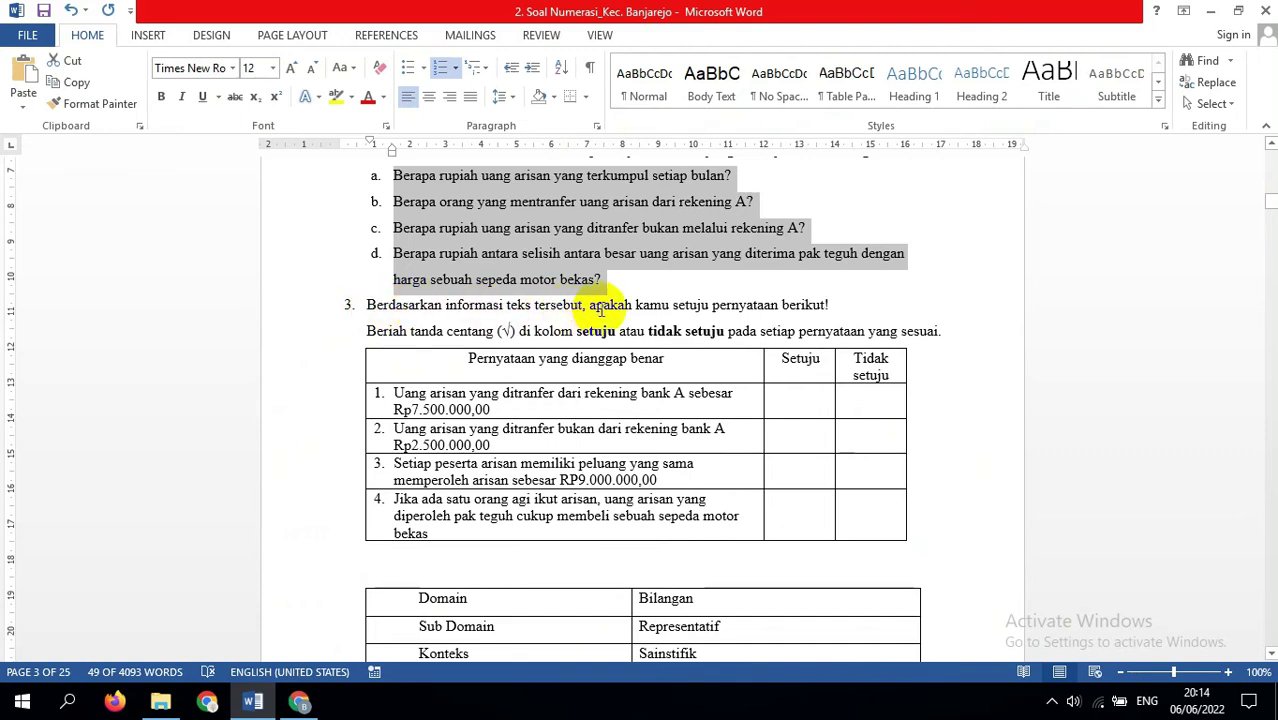
pyautogui.click(300, 703)
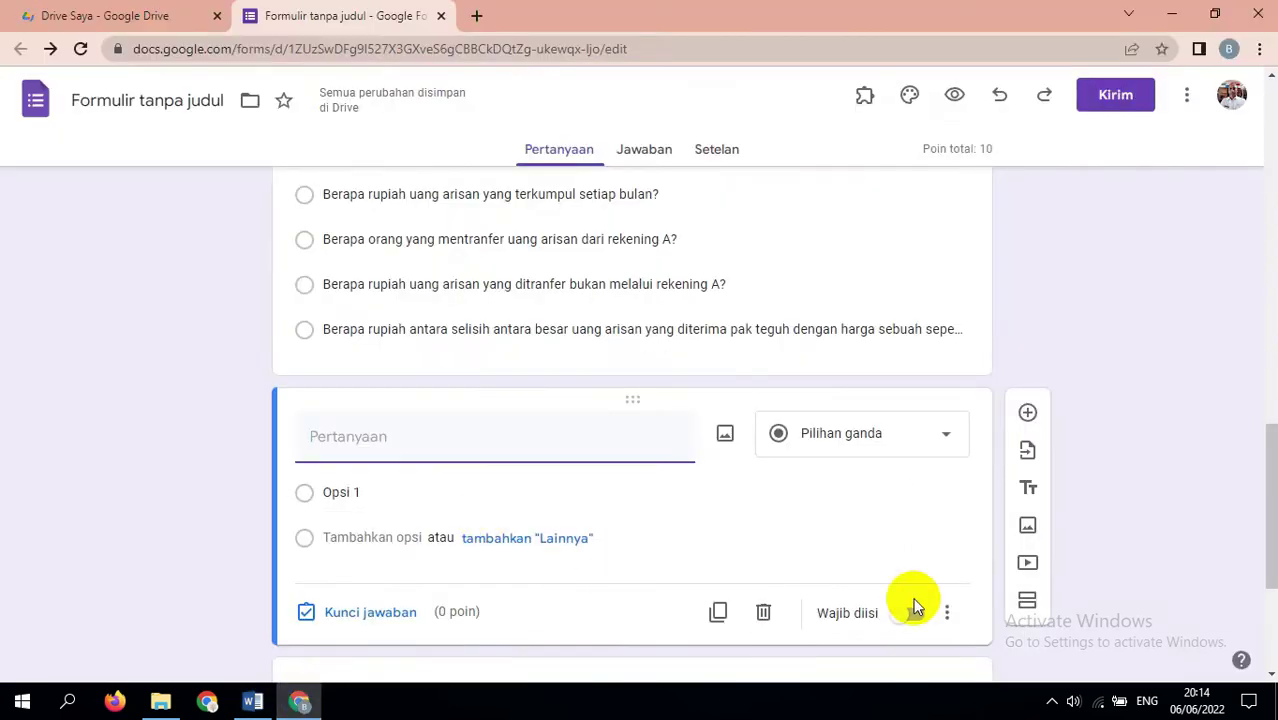
pyautogui.click(763, 613)
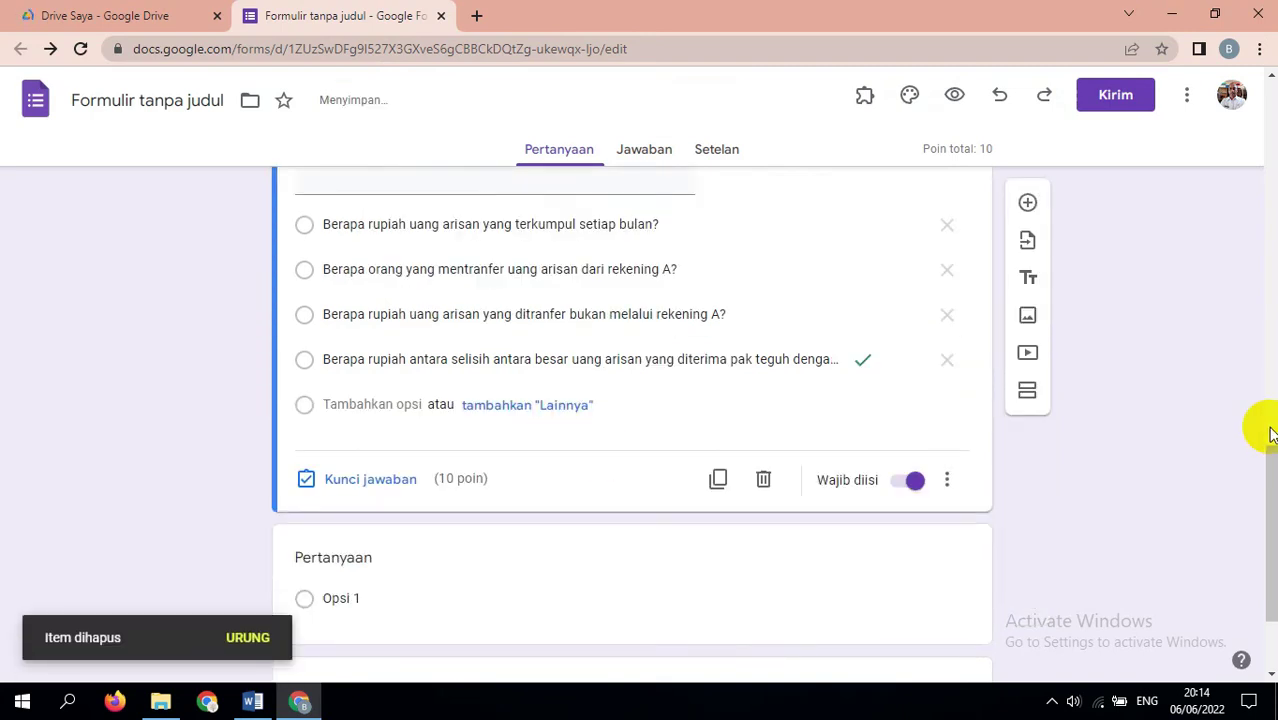
# Duplicate the completed Arisan Koperasi question, including its options and answer key
pyautogui.moveTo(1272, 444); pyautogui.dragTo(1258, 494)
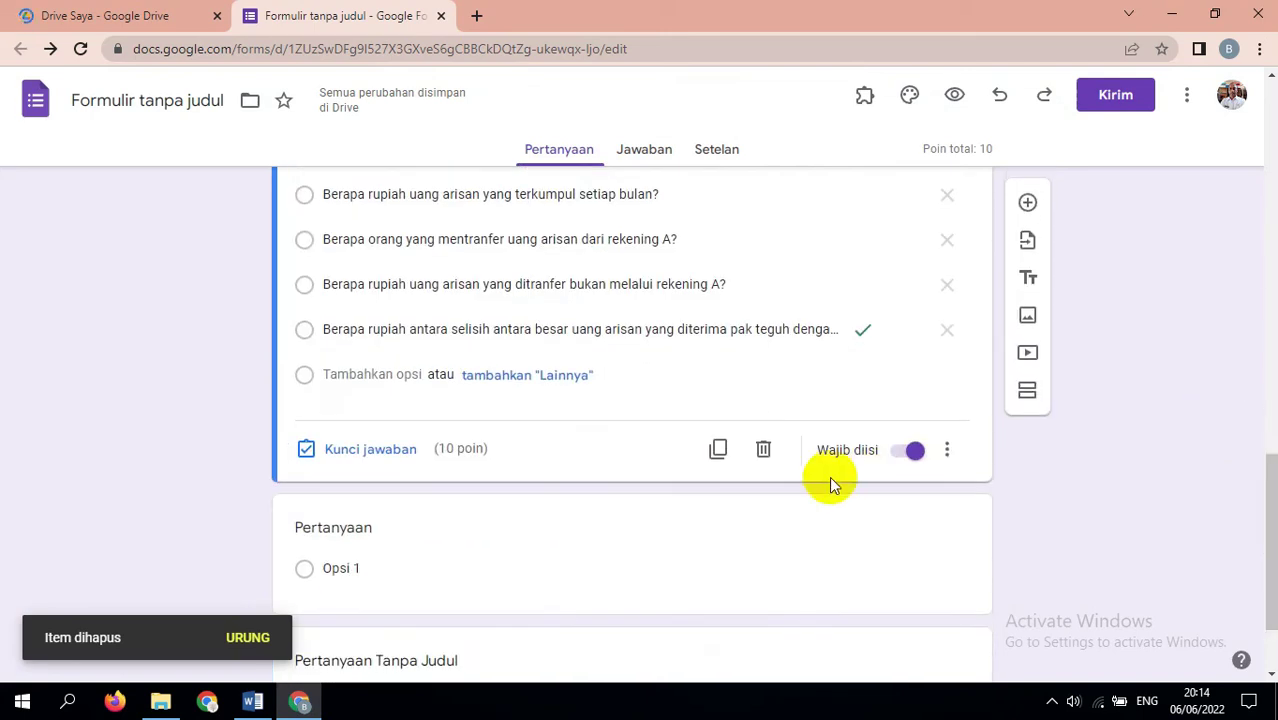
pyautogui.click(718, 452)
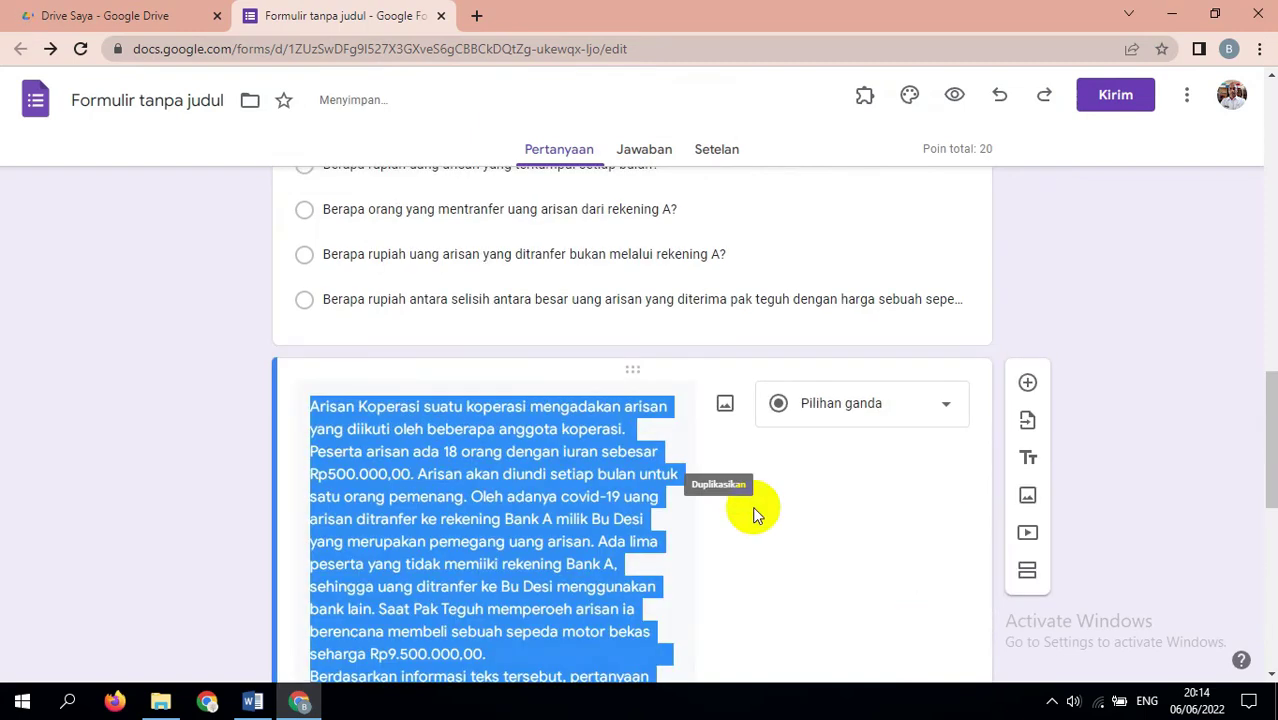
pyautogui.click(901, 488)
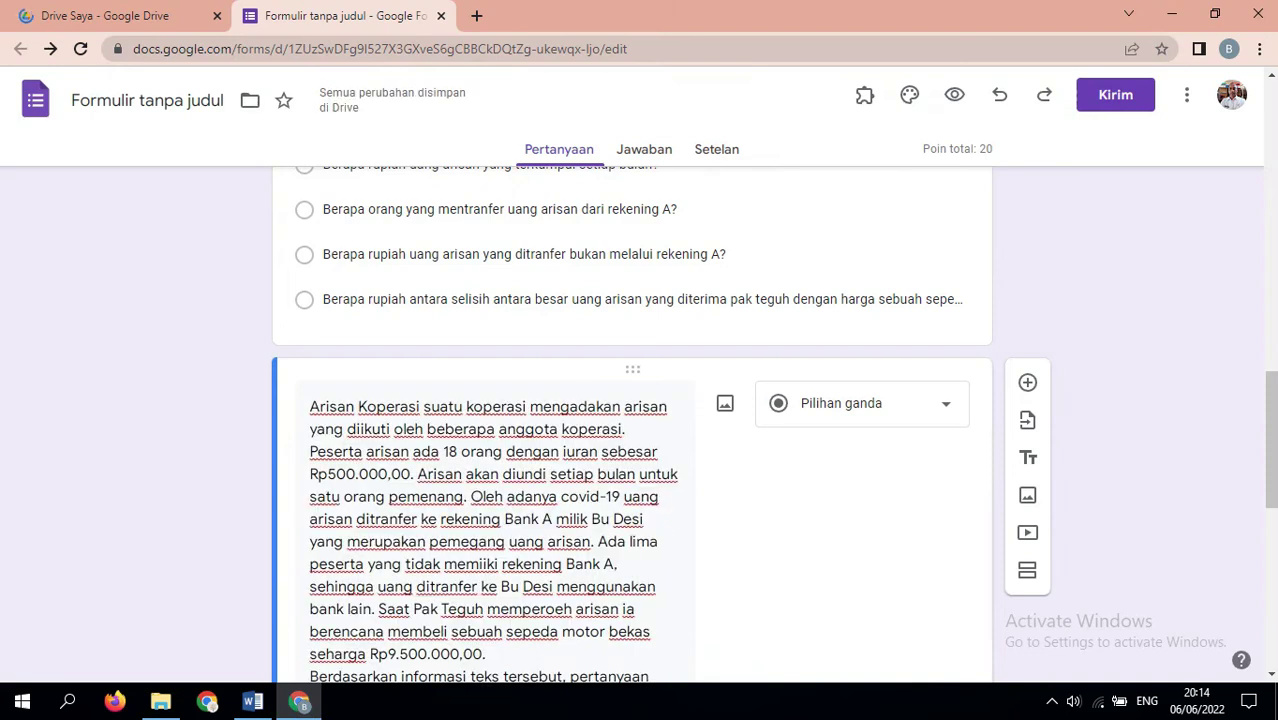
# Delete the first three answer options of the duplicated question and clear the text of the remaining one
pyautogui.moveTo(1272, 398); pyautogui.dragTo(1268, 480)
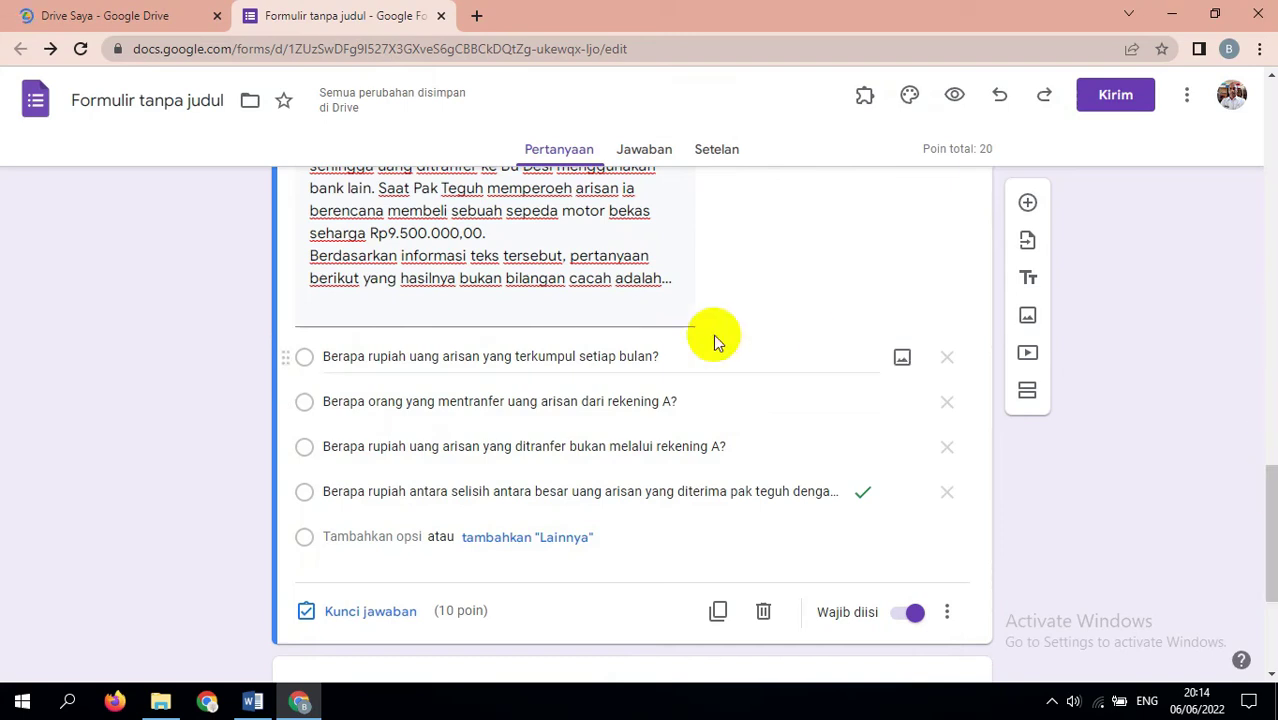
pyautogui.click(588, 360)
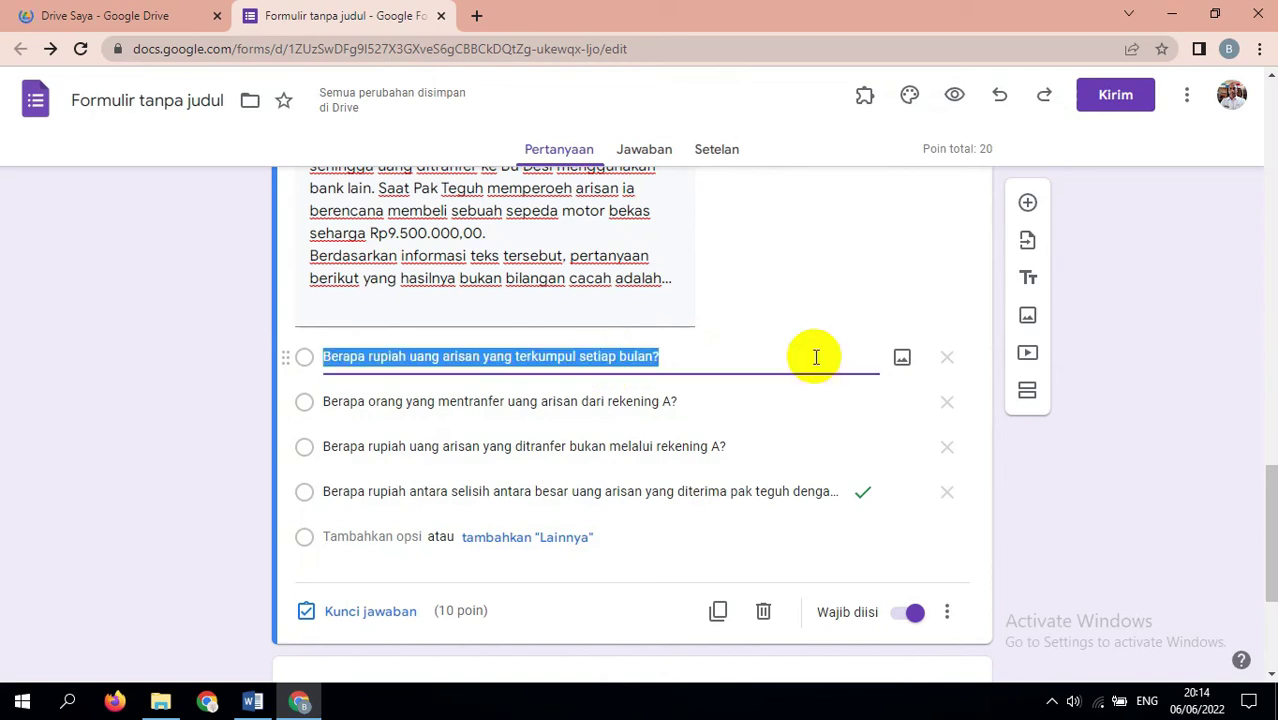
pyautogui.click(949, 360)
pyautogui.click(947, 358)
pyautogui.click(947, 358)
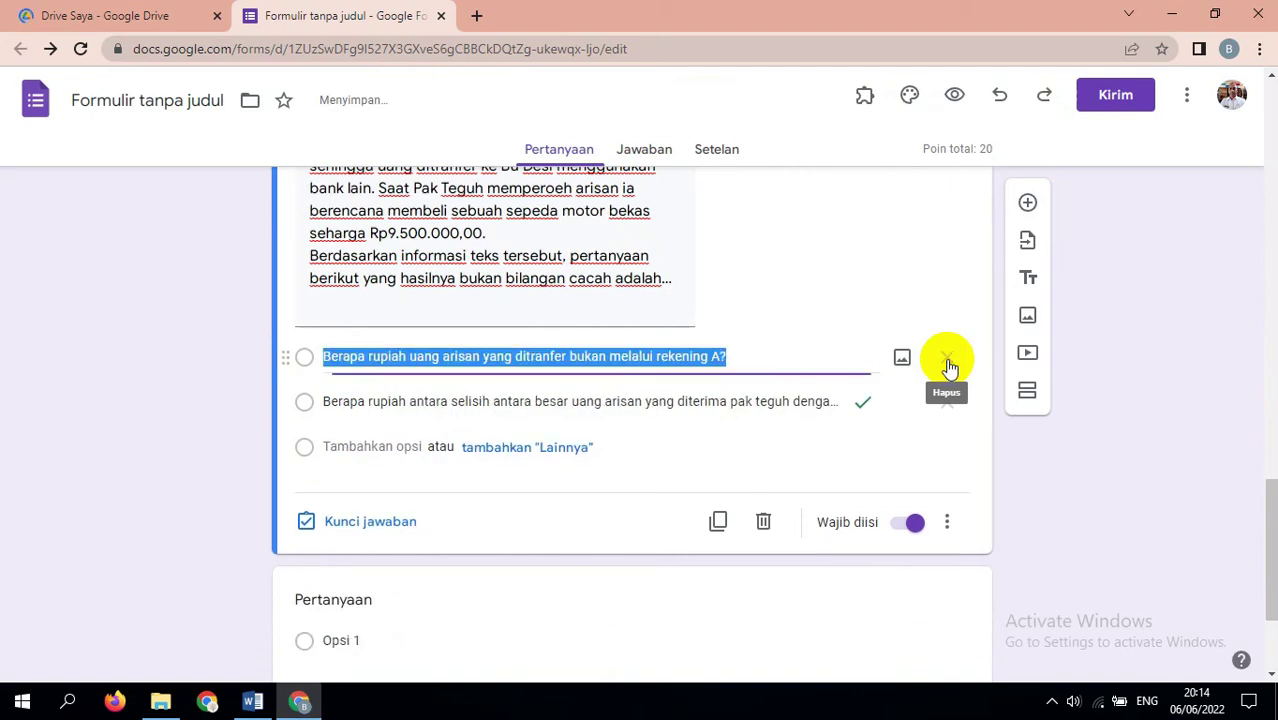
pyautogui.click(946, 358)
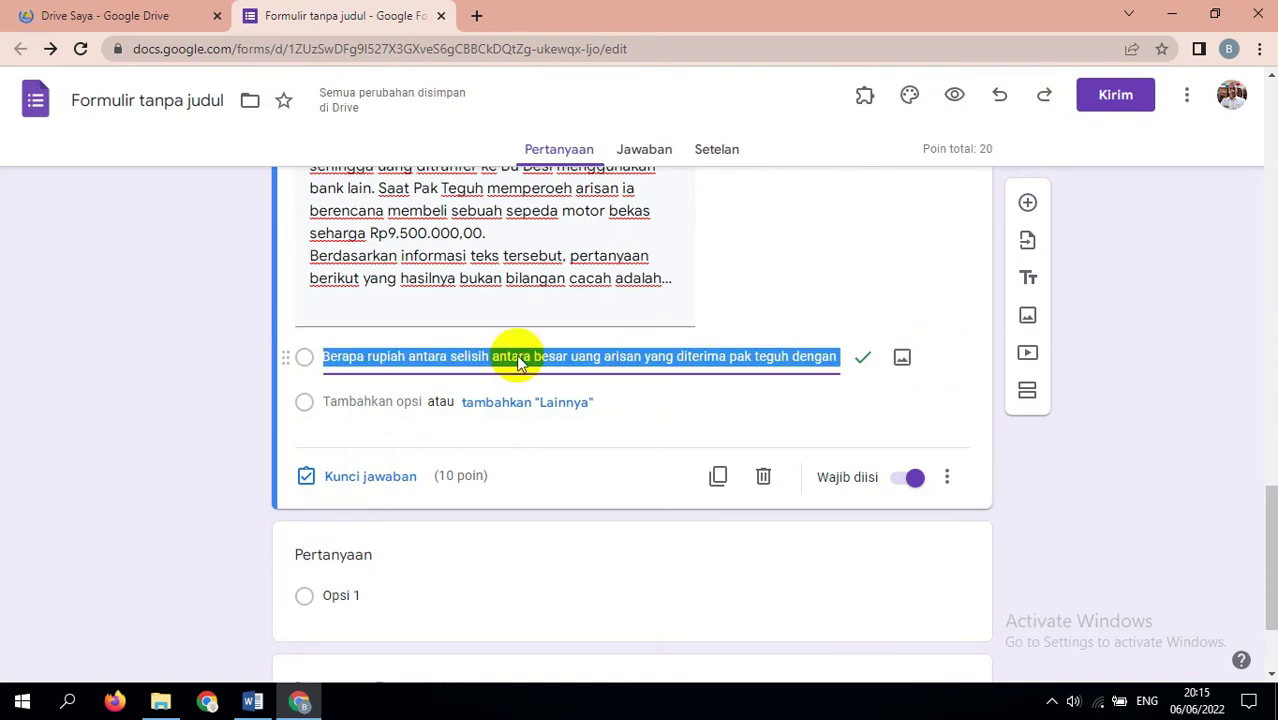
pyautogui.press('BackSpace')
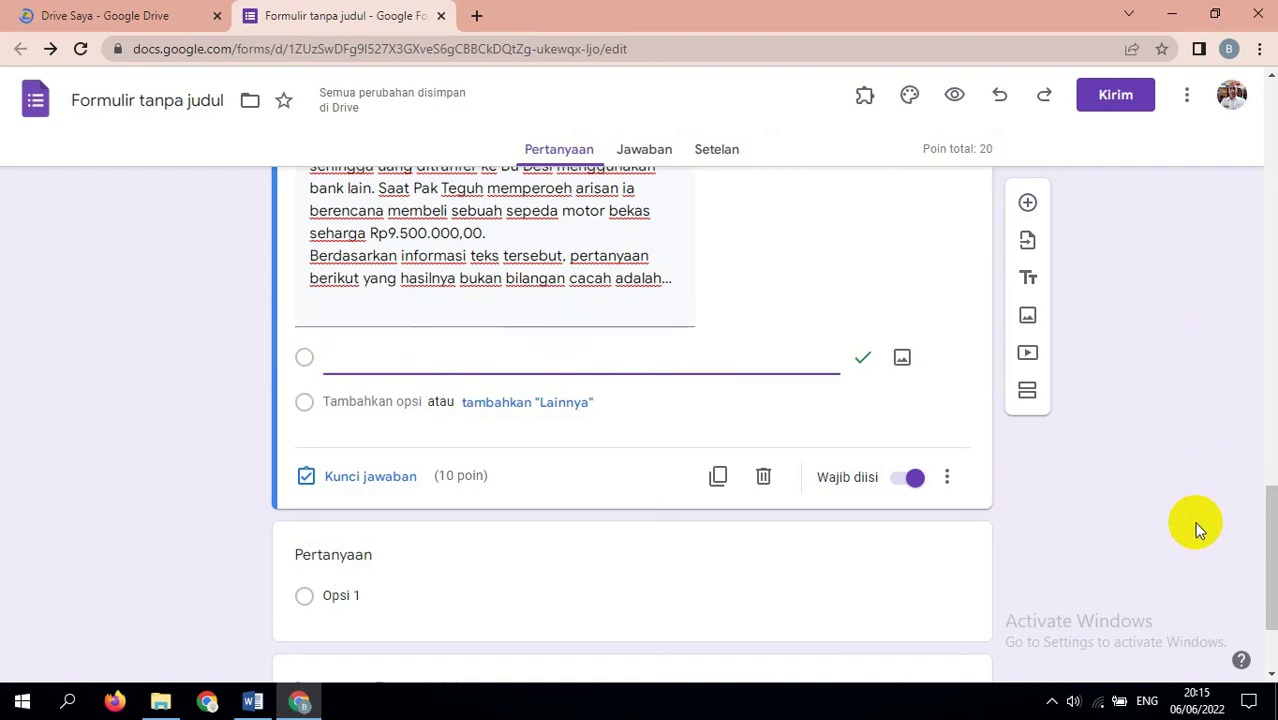
# Copy the text of question 3 from the Word document and paste it at the end of the duplicated question's text
pyautogui.click(253, 701)
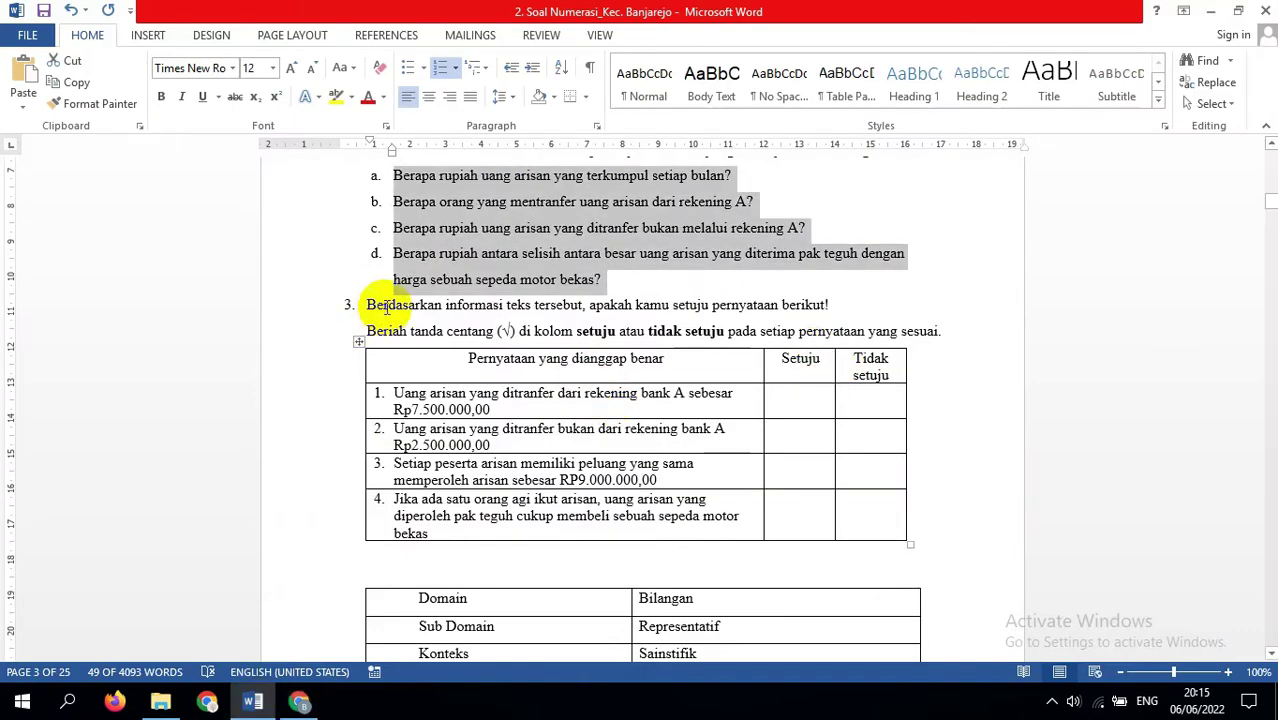
pyautogui.moveTo(368, 305); pyautogui.dragTo(950, 338)
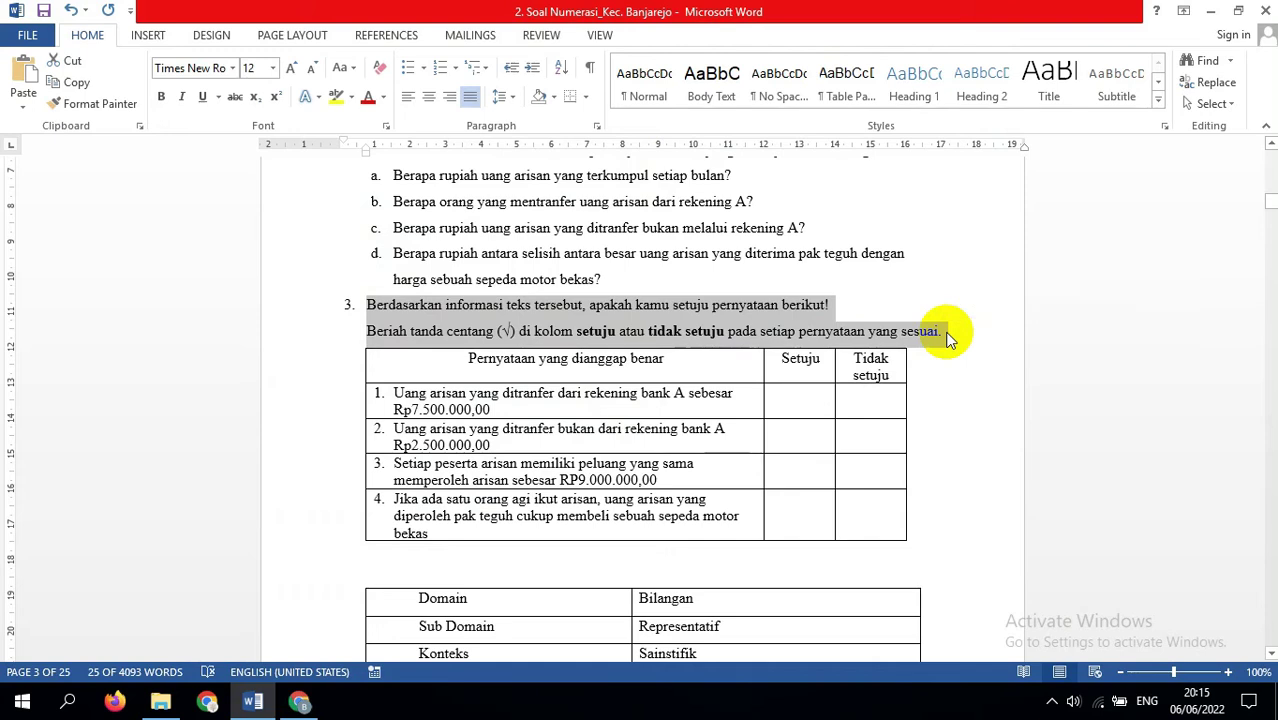
pyautogui.click(298, 700)
pyautogui.click(684, 287)
pyautogui.write('3. Berdasarkan informasi teks tersebut, apakah kamu setuju pernyataan berikut!Beriah tanda centang (√) di kolom setuju atau tidak setuju pada setiap pernyataan yang sesuai.')
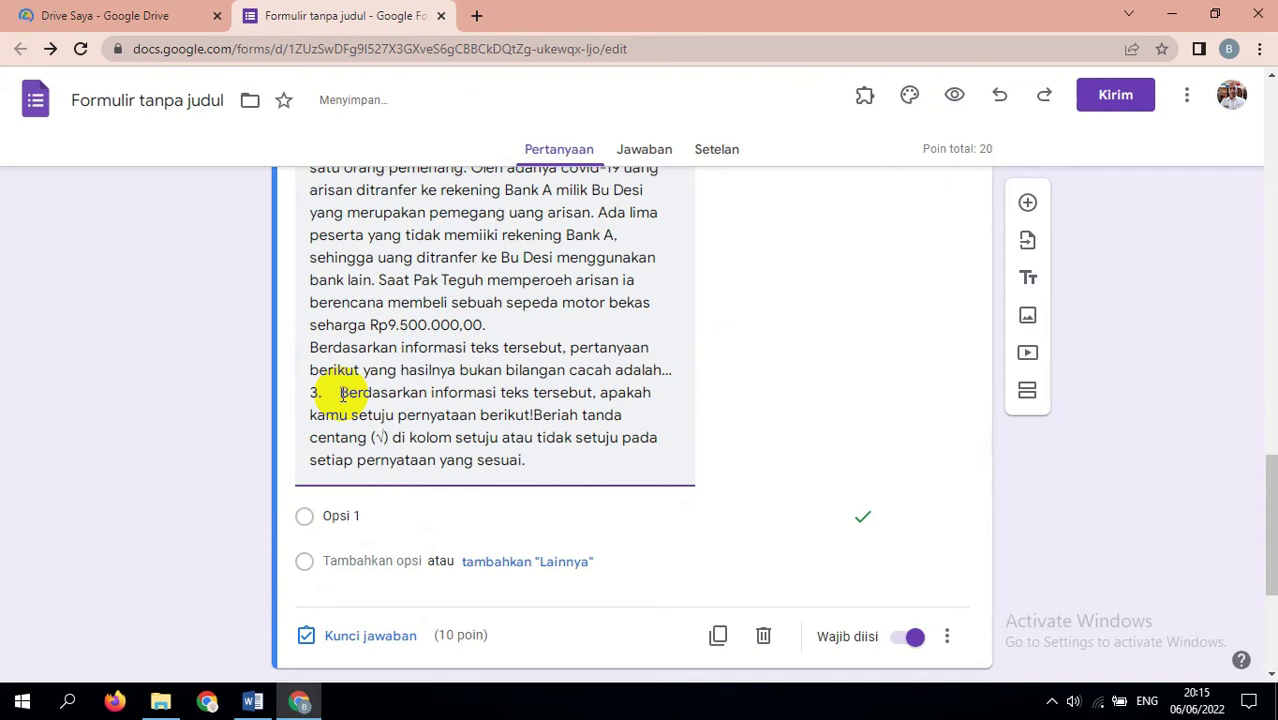
# Remove the "3." numbering in front of the pasted "Berdasarkan informasi teks tersebut, apakah kamu setuju" sentence
pyautogui.press('BackSpace')
pyautogui.press('BackSpace')
pyautogui.press('BackSpace')
pyautogui.press('BackSpace')
pyautogui.press('BackSpace')
pyautogui.press('BackSpace')
pyautogui.press('BackSpace')
pyautogui.press('BackSpace')
pyautogui.press('BackSpace')
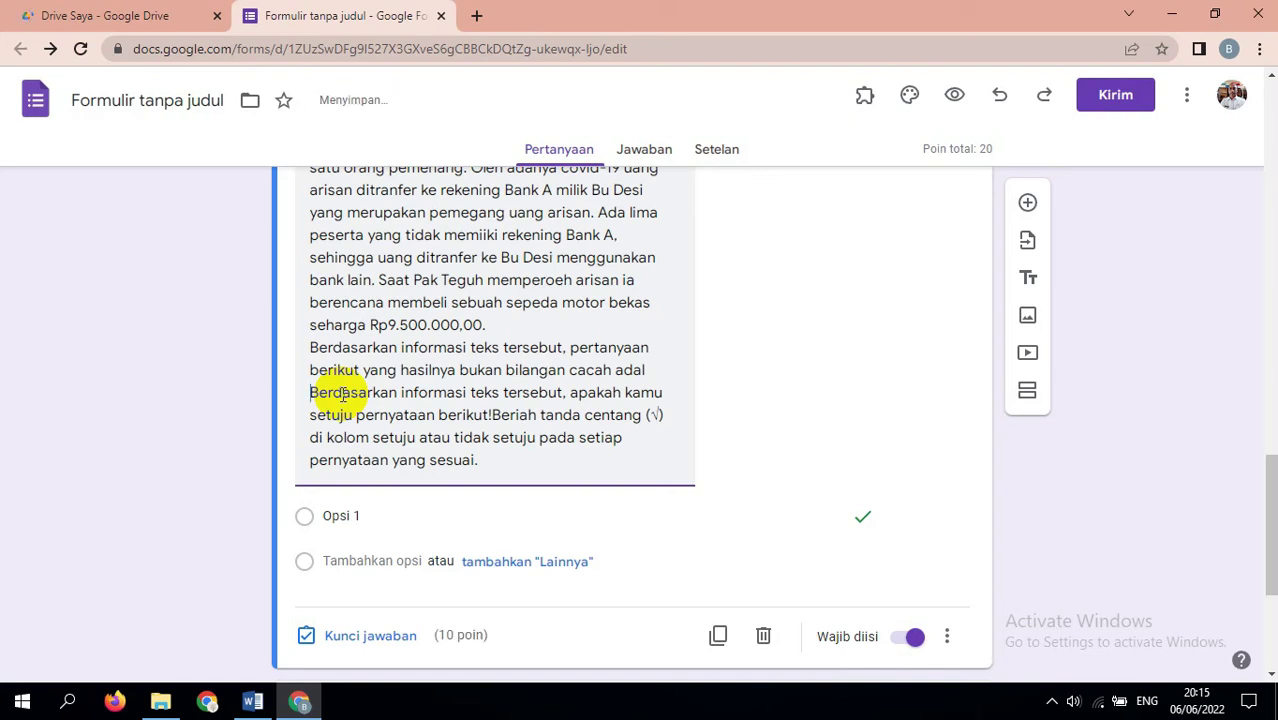
pyautogui.click(650, 370)
pyautogui.write('ah...')
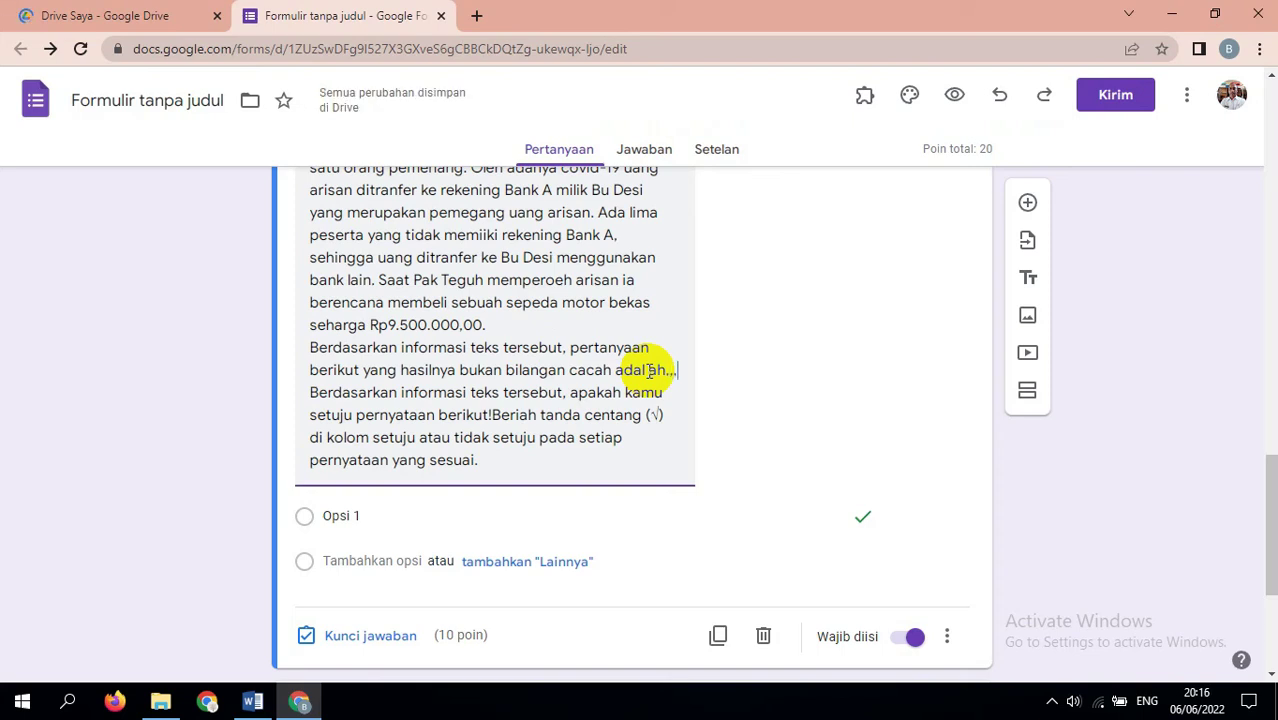
pyautogui.press('Delete')
pyautogui.write(',,,,,,,,')
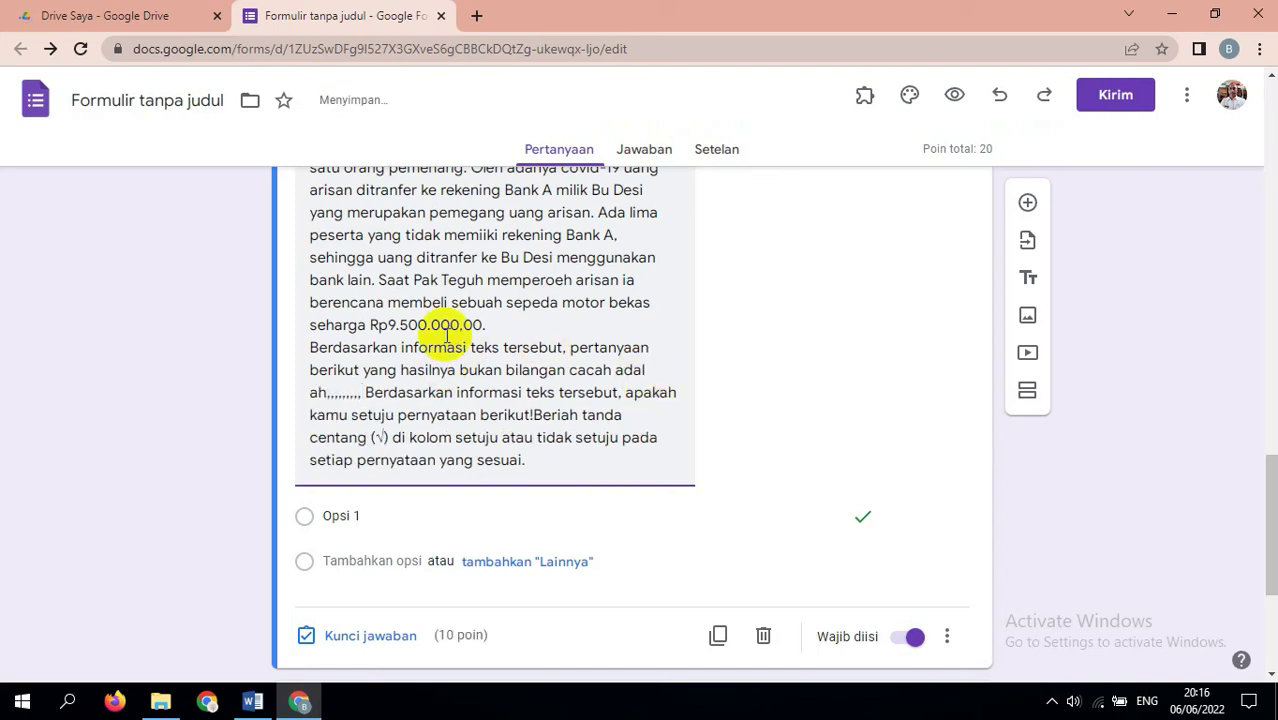
# Delete the old question sentence about "bukan bilangan cacah" from the duplicated question's text
pyautogui.moveTo(309, 345); pyautogui.dragTo(368, 400)
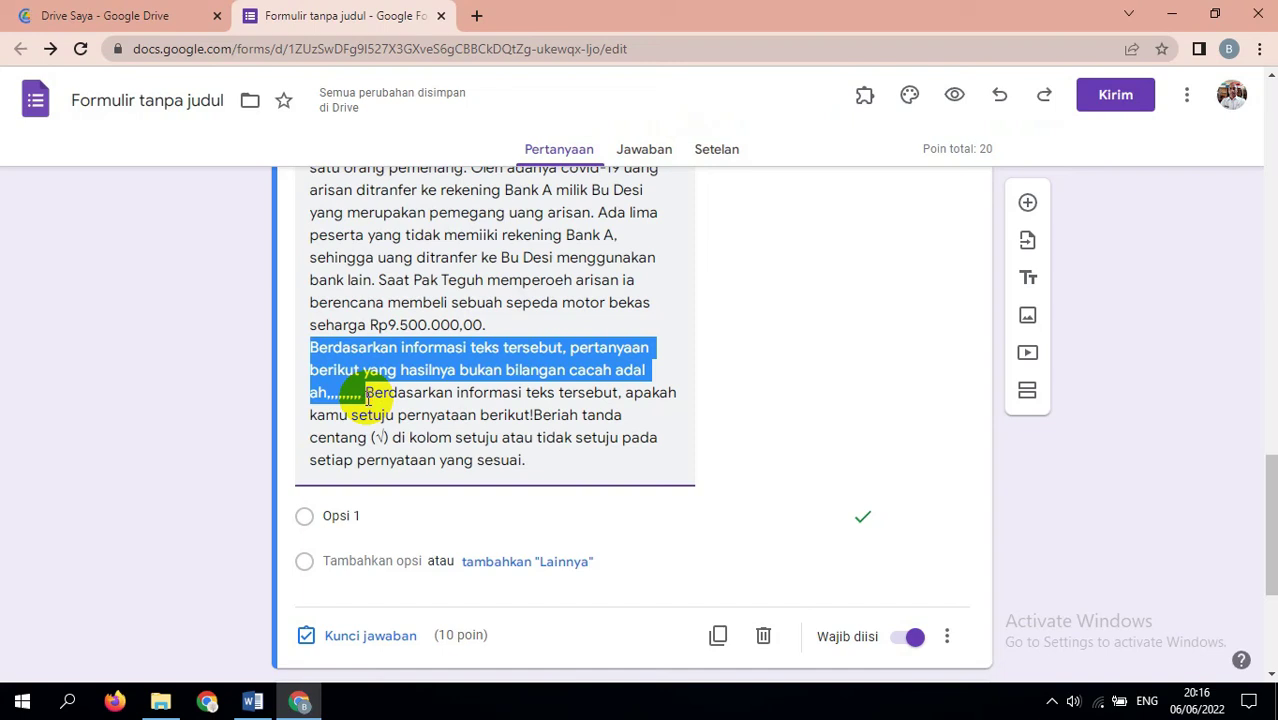
pyautogui.press('BackSpace')
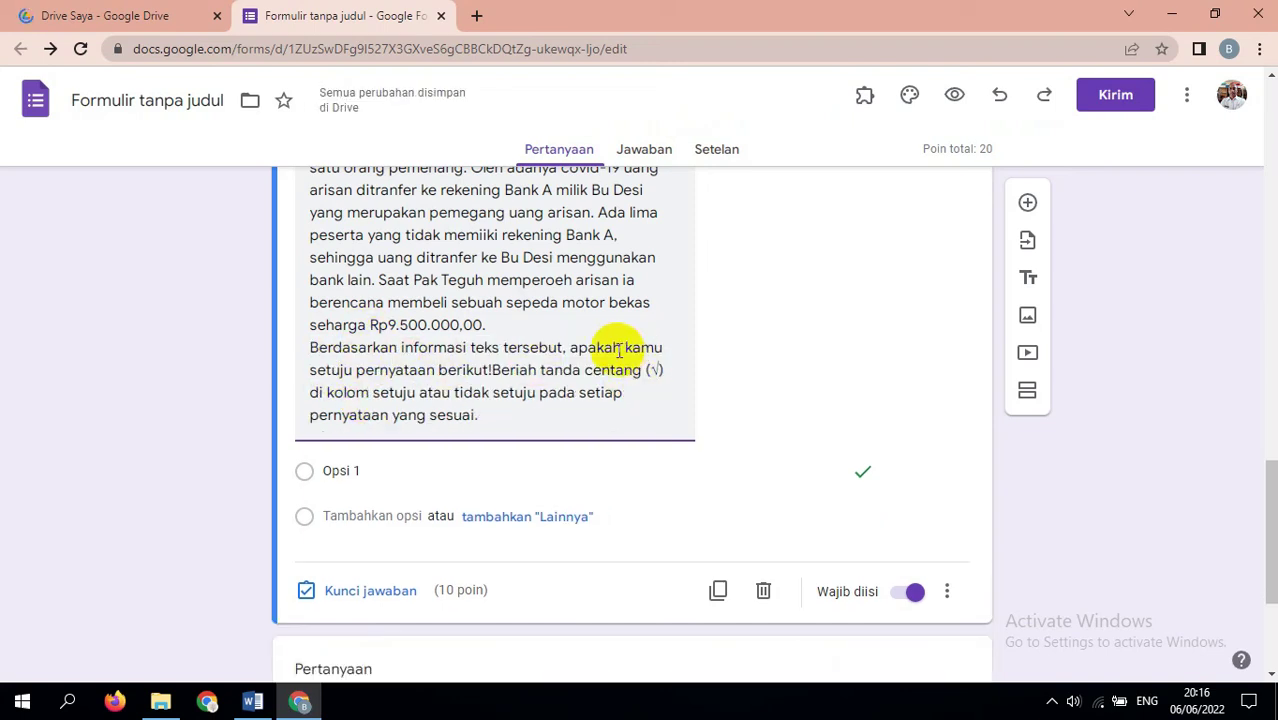
# Put the tick-mark instruction after "pernyataan berikut!" on its own line and correct "Beriah" to "Berilah"
pyautogui.click(493, 370)
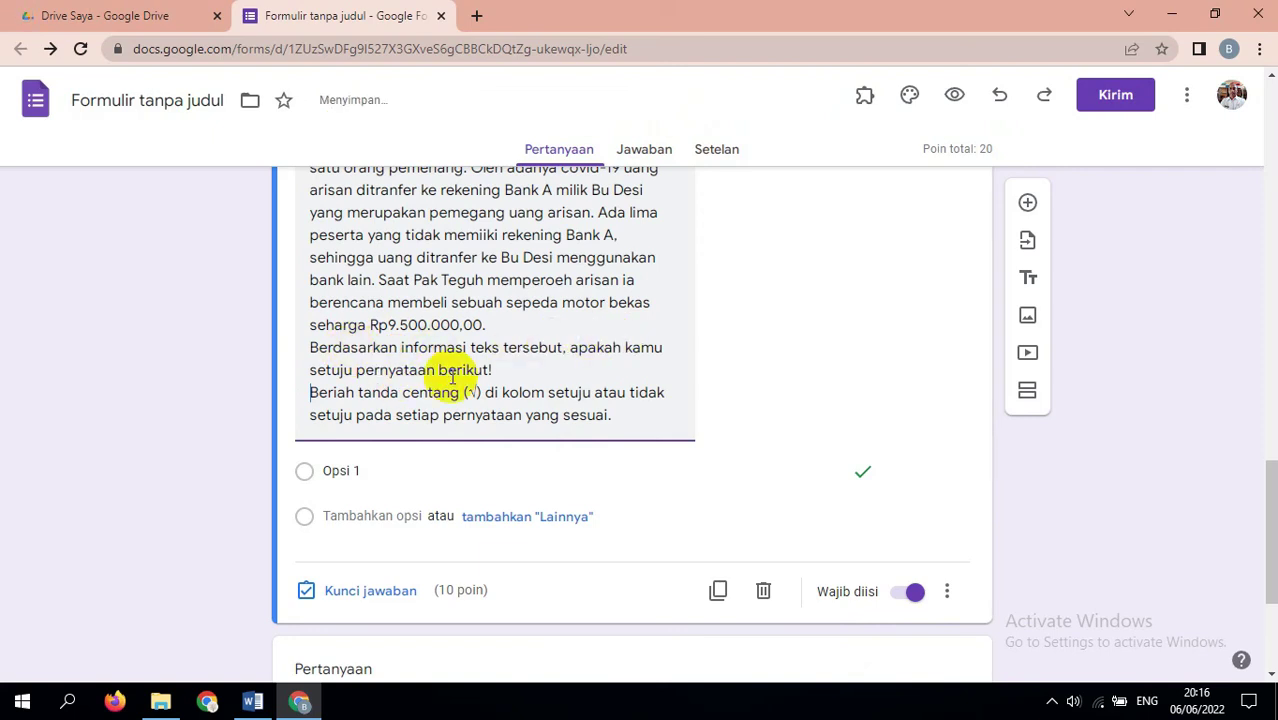
pyautogui.click(340, 392)
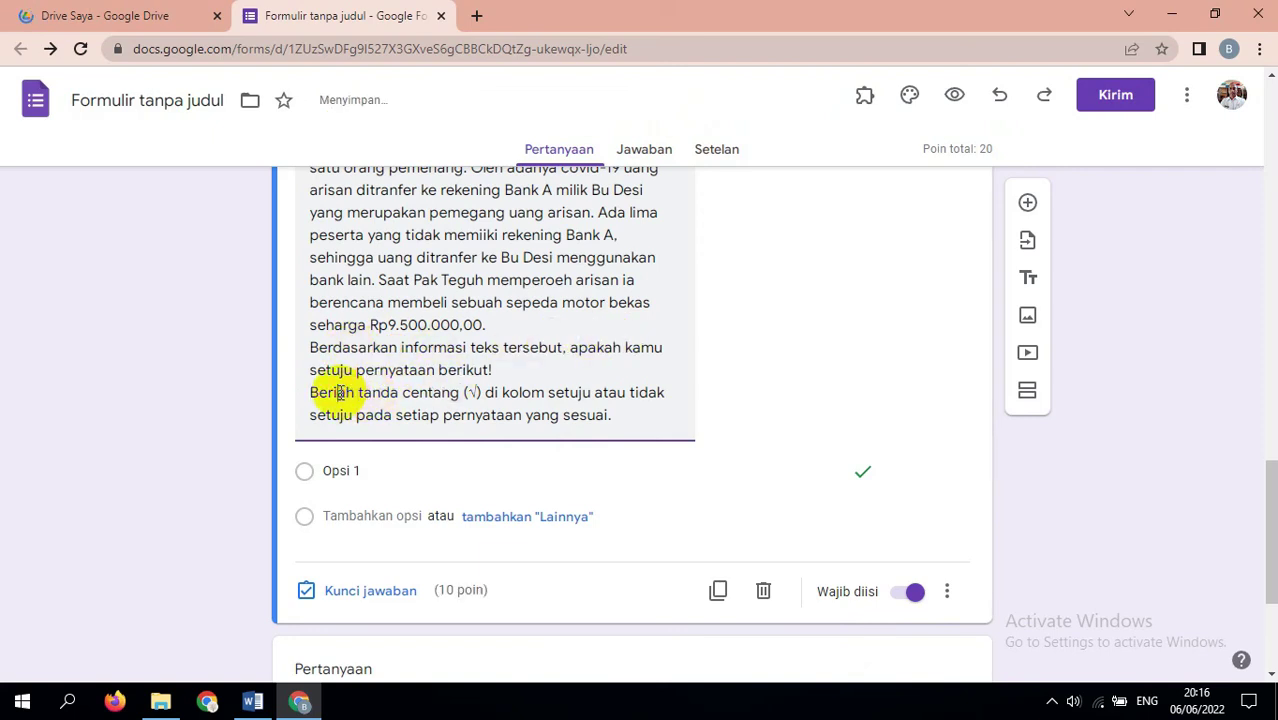
pyautogui.write('l')
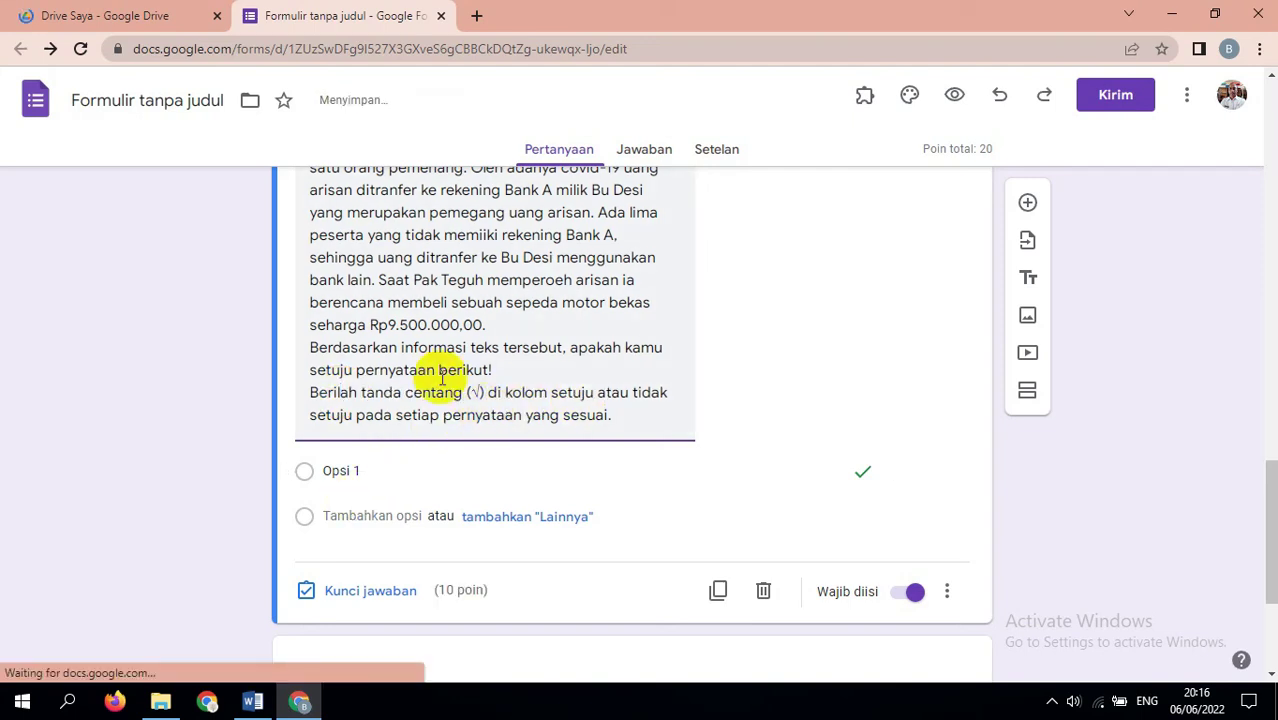
# Change the duplicated question's type to Kisi pilihan ganda
pyautogui.moveTo(1270, 499); pyautogui.dragTo(1004, 419)
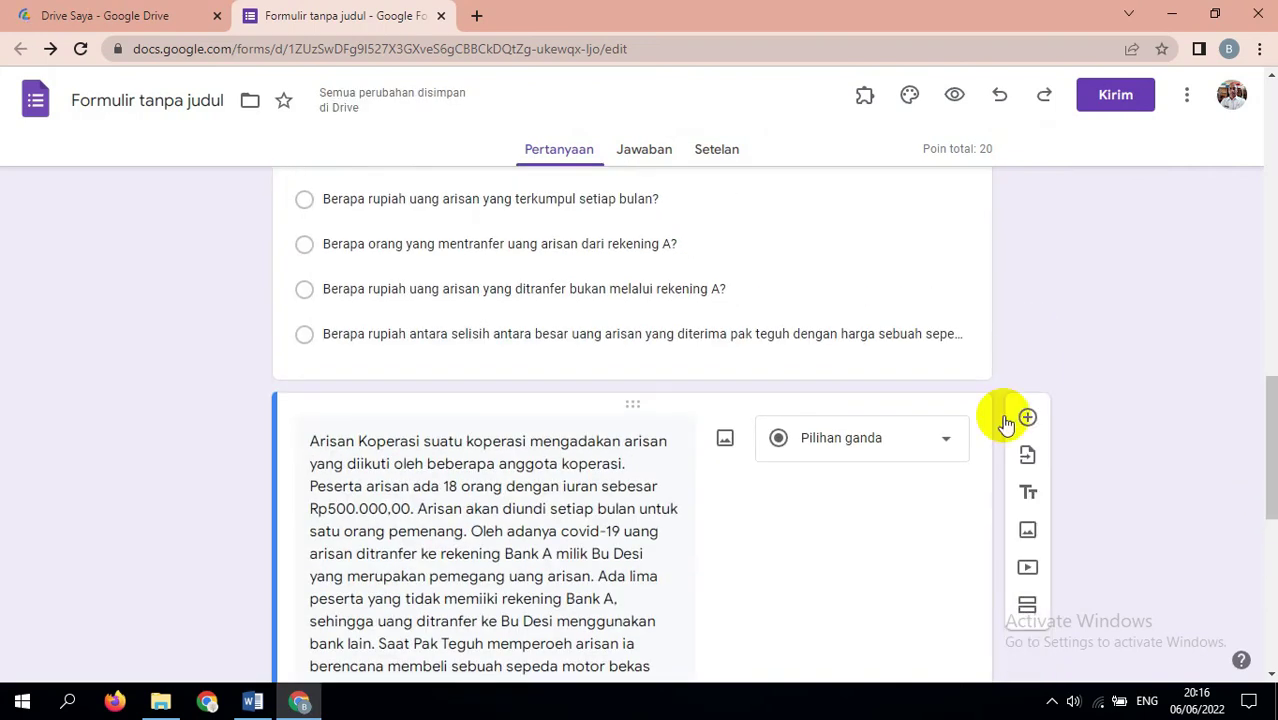
pyautogui.click(947, 447)
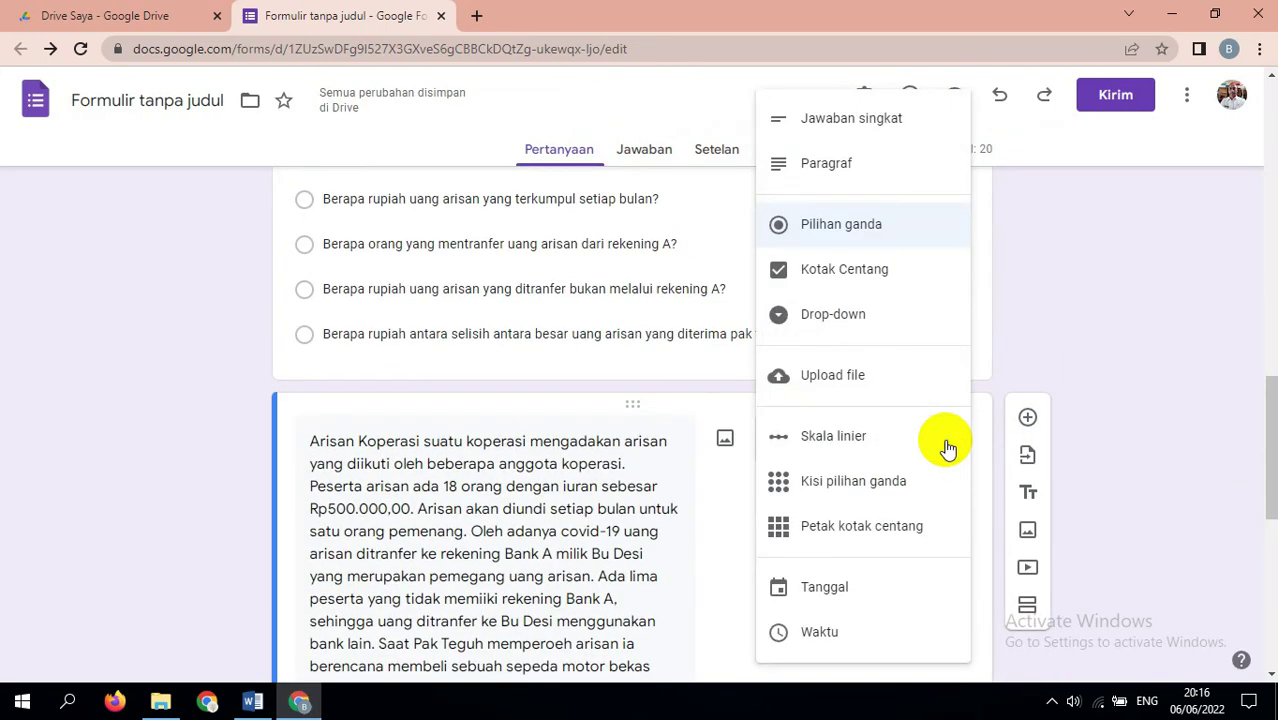
pyautogui.click(838, 484)
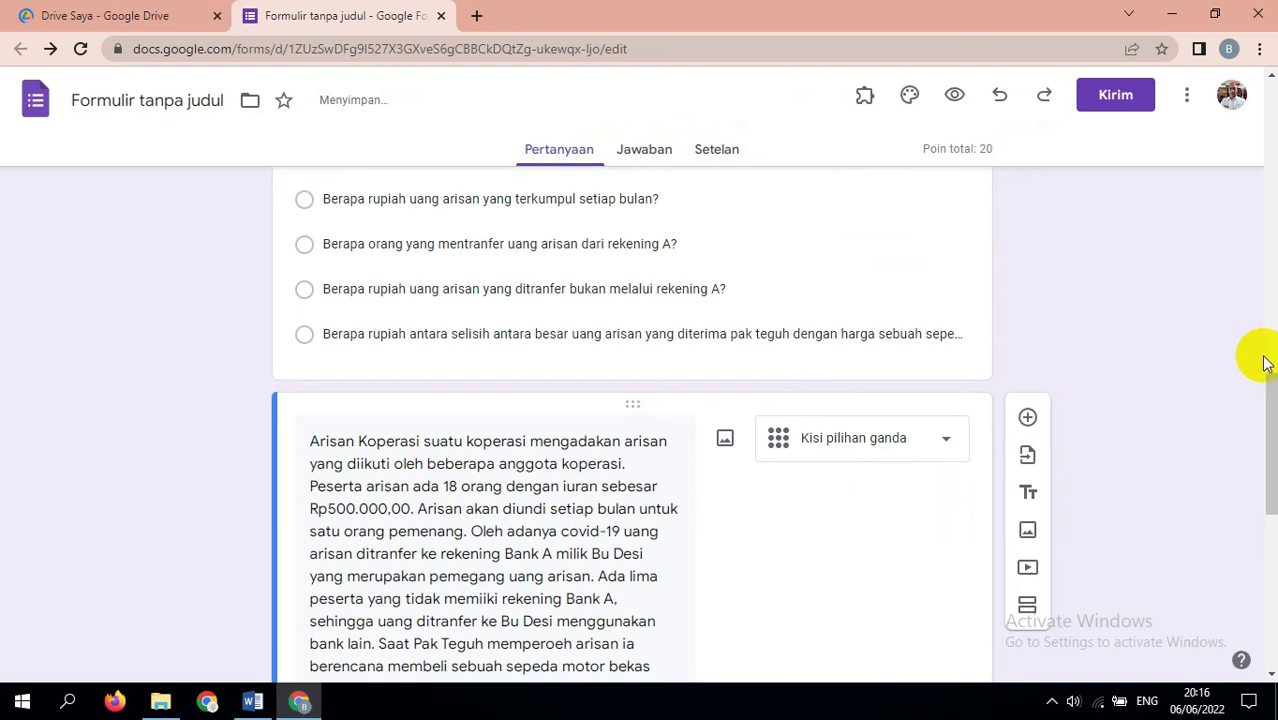
# Copy the four statements from question 3's table in Word and paste them as the grid question's rows, replacing "Baris 1"
pyautogui.moveTo(1266, 379); pyautogui.dragTo(1272, 438)
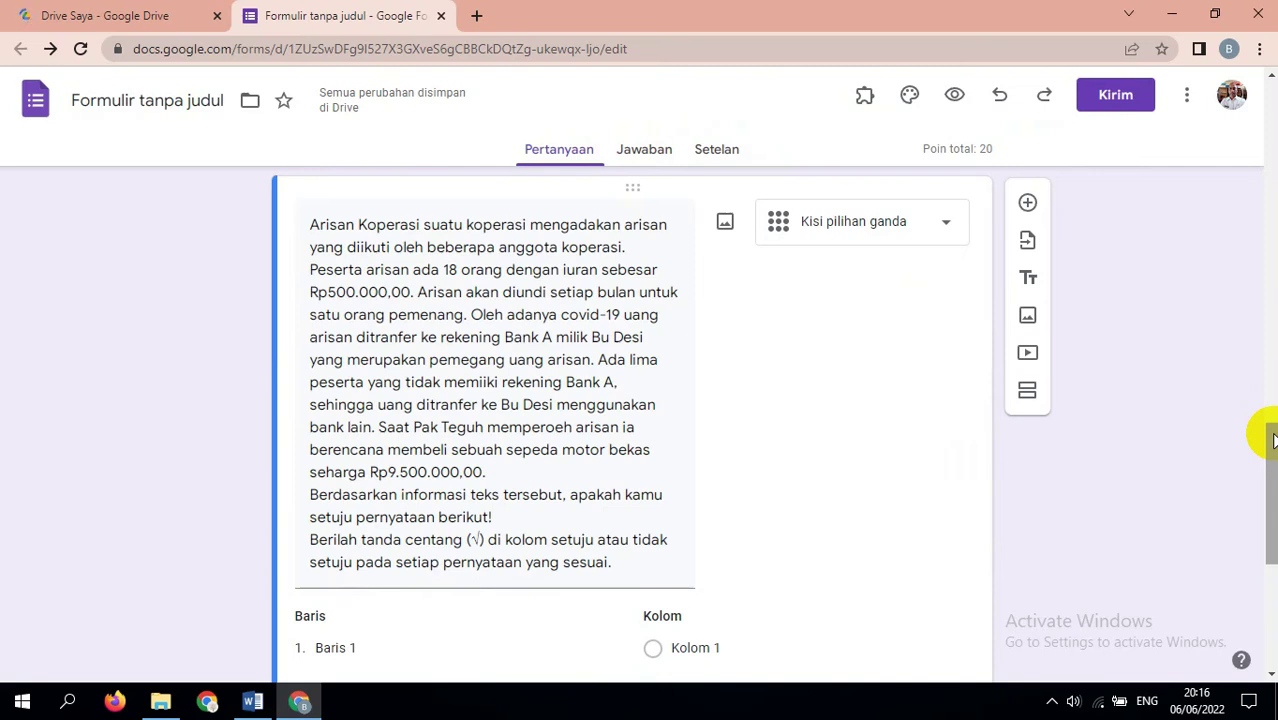
pyautogui.moveTo(1271, 440); pyautogui.dragTo(1270, 520)
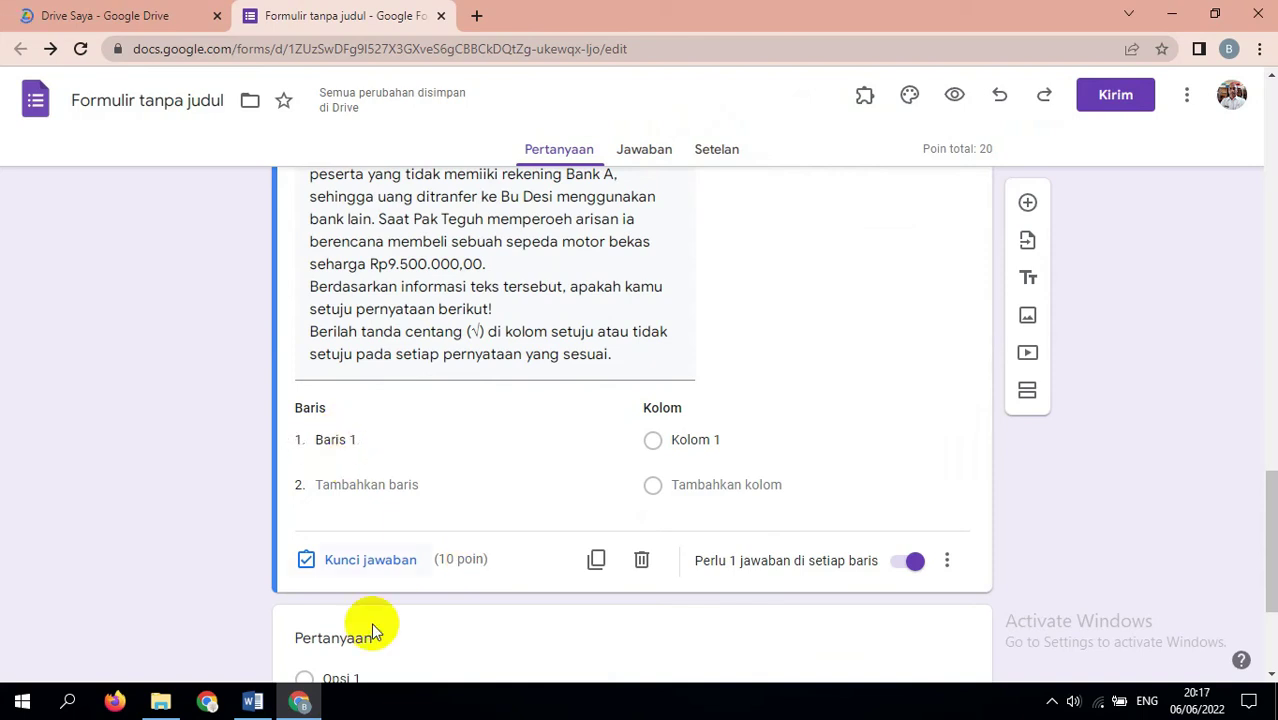
pyautogui.click(255, 703)
pyautogui.moveTo(447, 415); pyautogui.dragTo(505, 408)
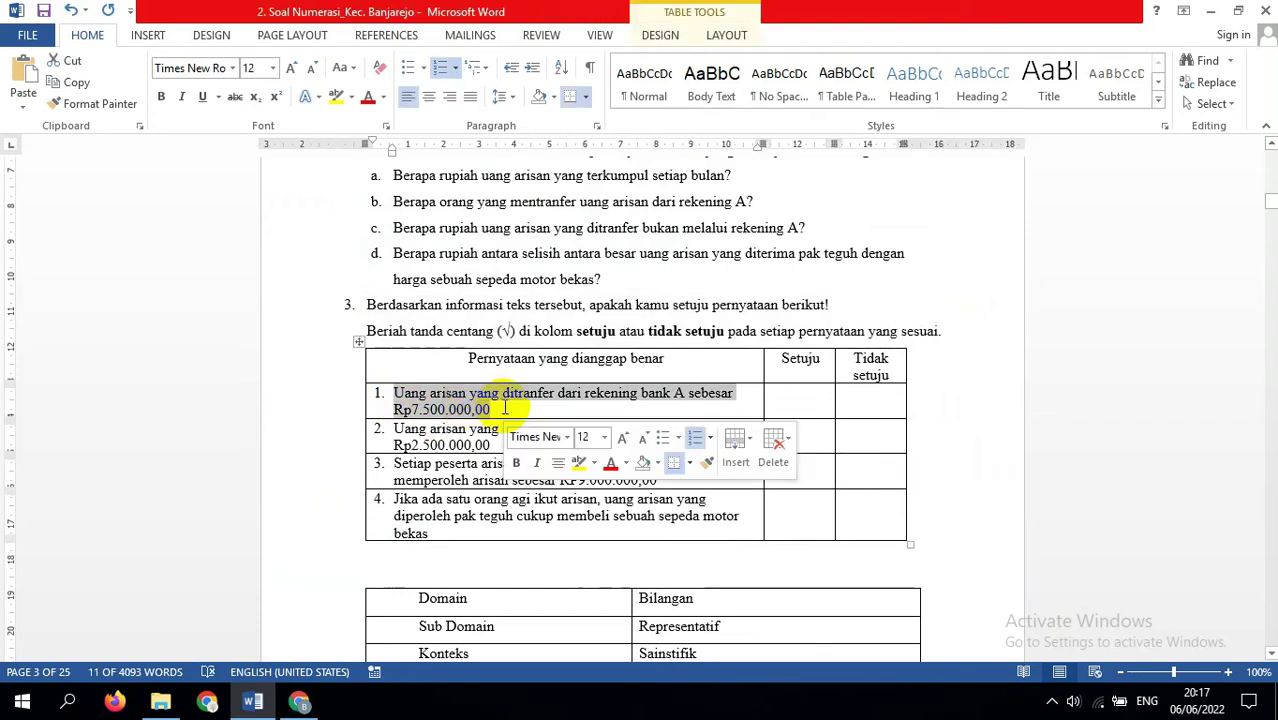
pyautogui.hotkey('shift', 'Down')
pyautogui.hotkey('shift', 'Down')
pyautogui.hotkey('shift', 'Down')
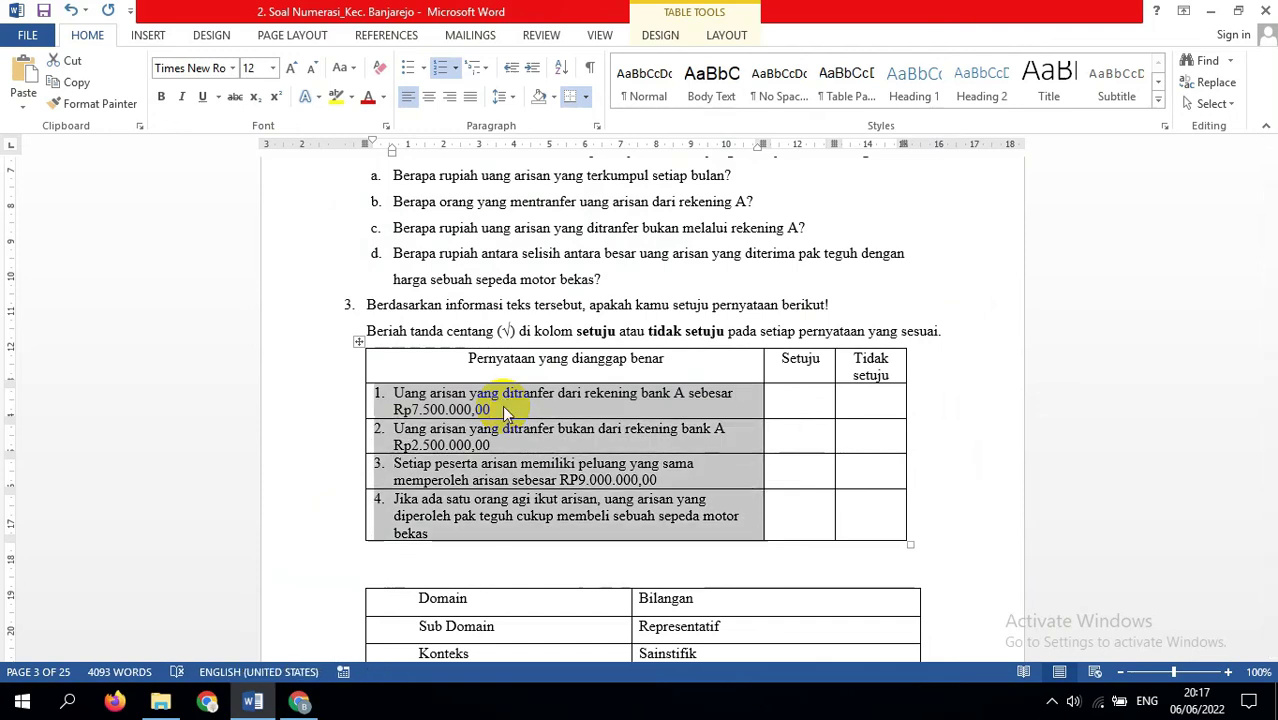
pyautogui.click(299, 701)
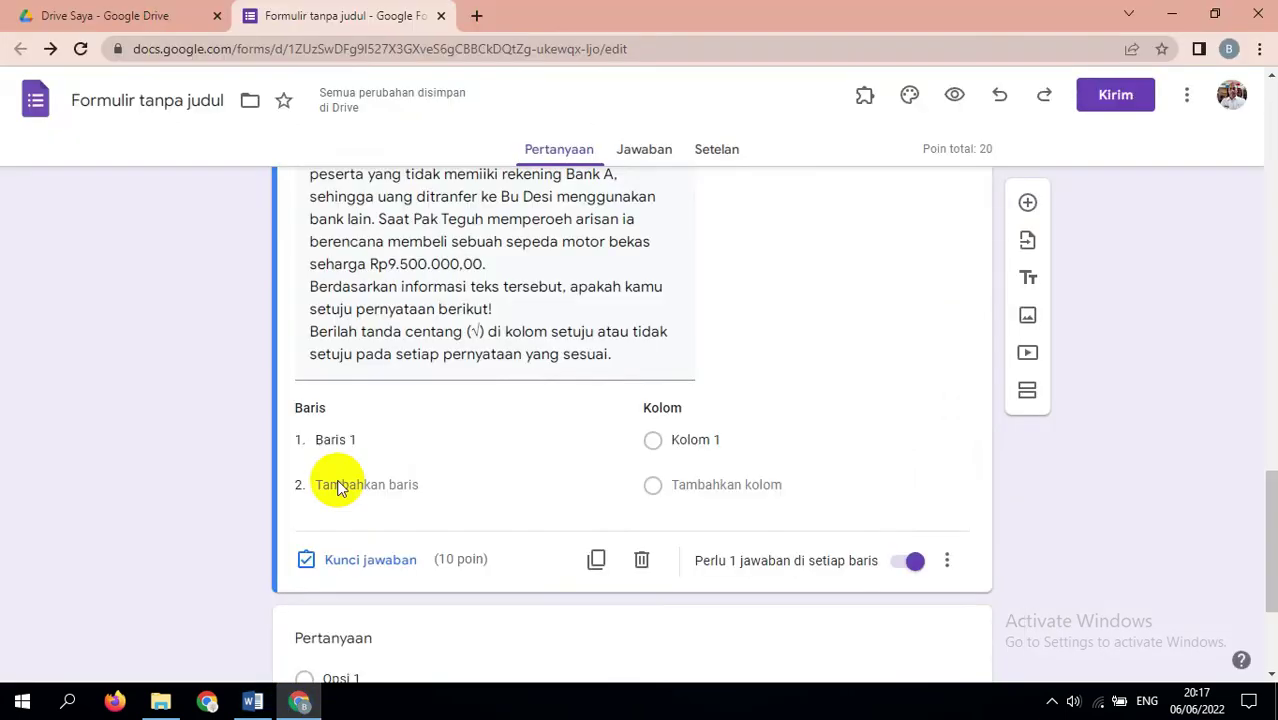
pyautogui.click(341, 436)
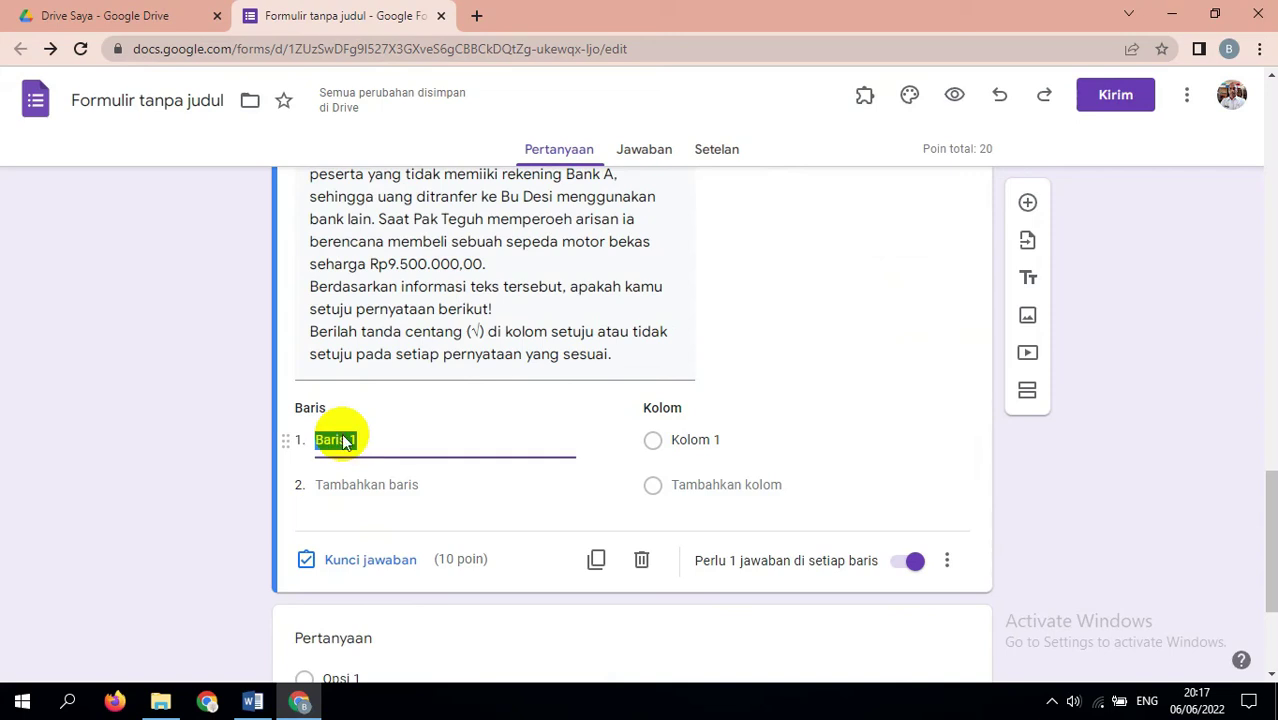
pyautogui.hotkey('ctrl', 'v')
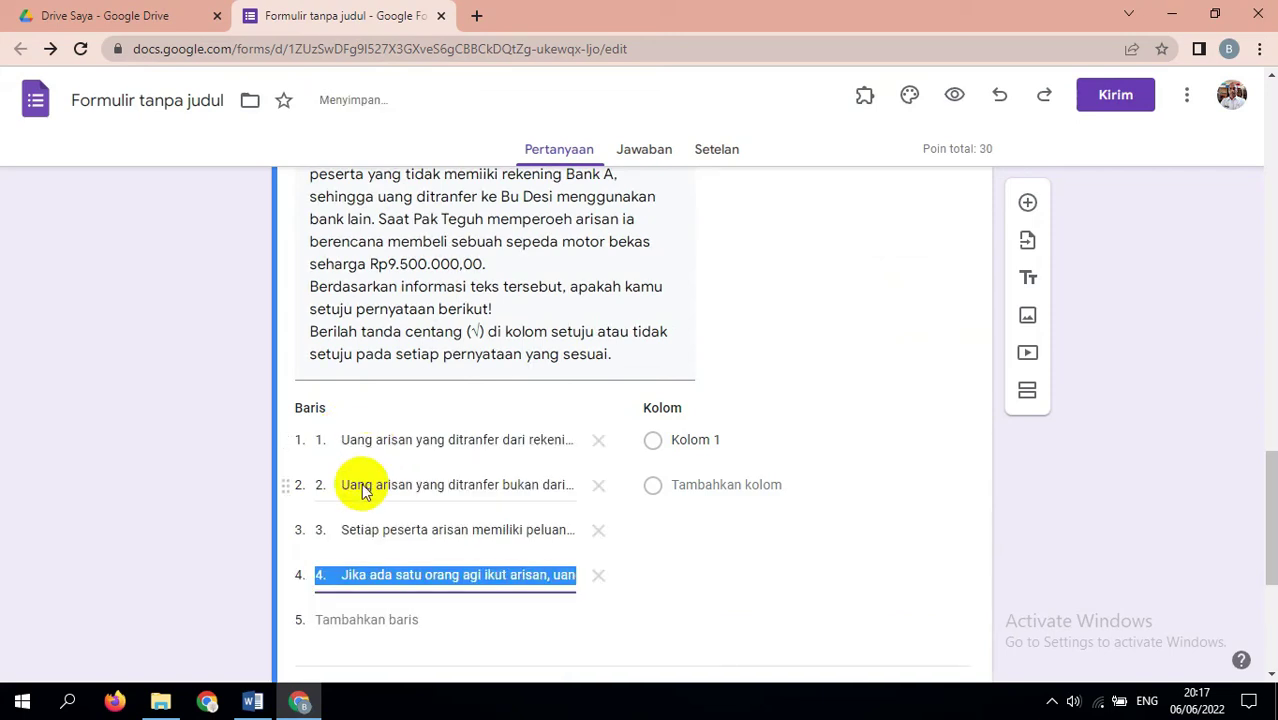
# Remove the pasted number "1." and its gap from the start of the grid question's first row
pyautogui.click(338, 440)
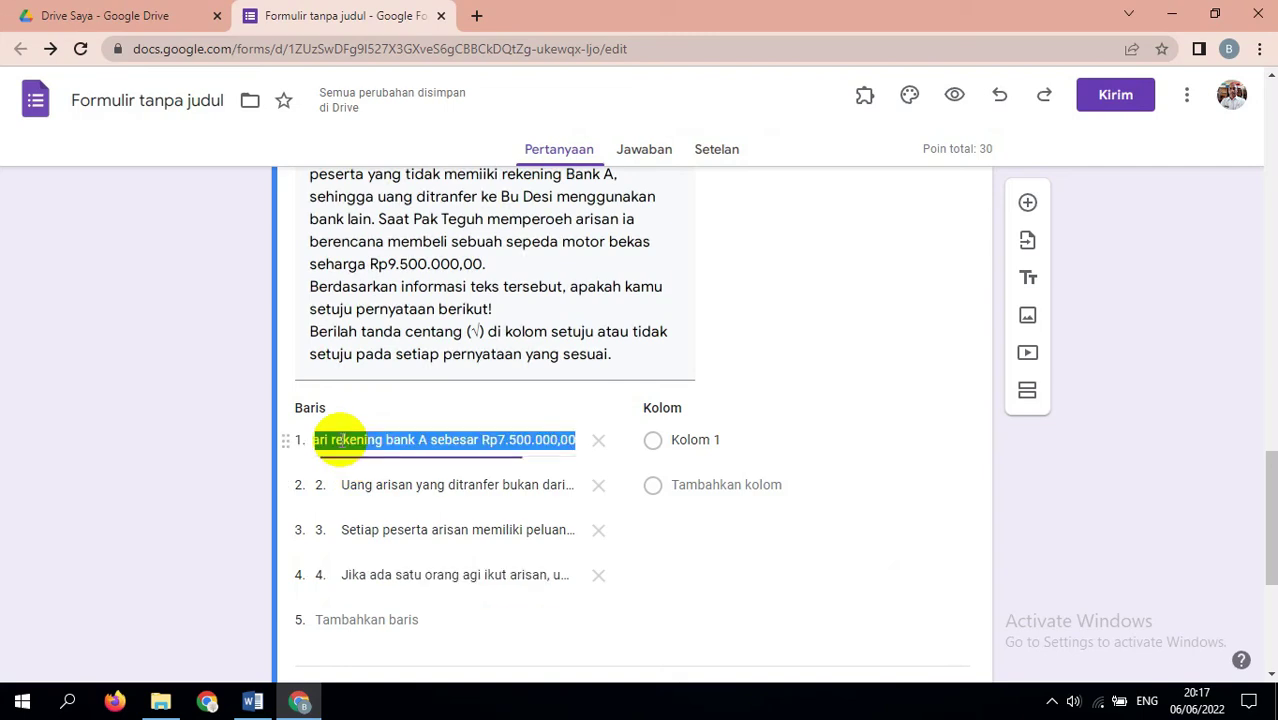
pyautogui.click(341, 440)
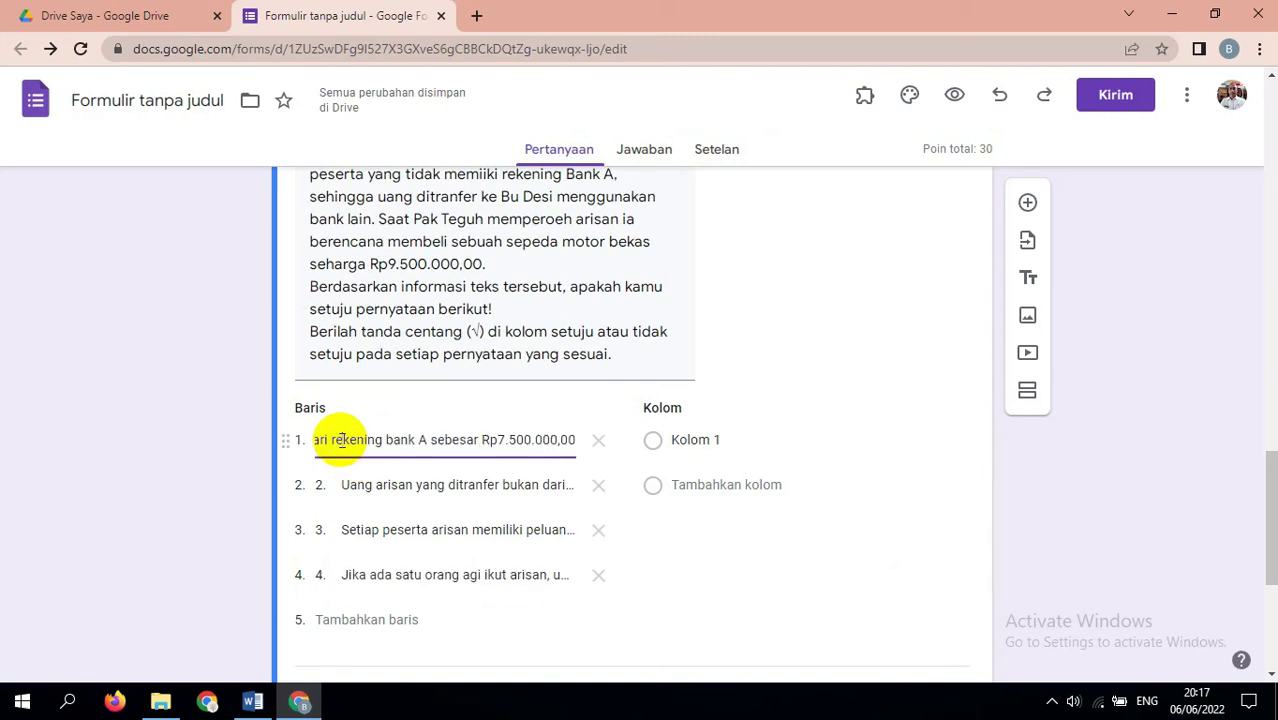
pyautogui.press('Left')
pyautogui.press('Left')
pyautogui.press('Left')
pyautogui.press('Left')
pyautogui.press('Left')
pyautogui.press('Left')
pyautogui.press('Left')
pyautogui.press('Left')
pyautogui.press('Left')
pyautogui.press('Left')
pyautogui.press('Left')
pyautogui.press('Left')
pyautogui.press('Left')
pyautogui.press('Left')
pyautogui.press('Left')
pyautogui.press('Left')
pyautogui.press('Left')
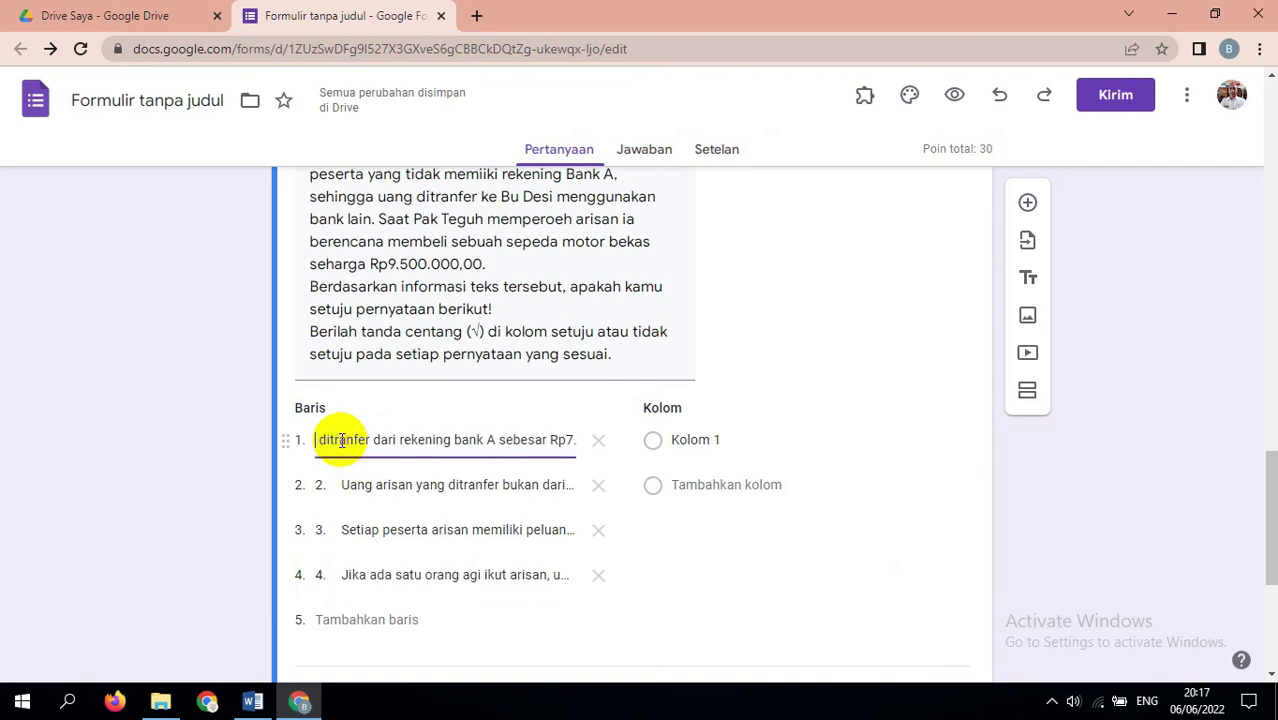
pyautogui.press('Left')
pyautogui.press('Left')
pyautogui.press('Left')
pyautogui.press('Left')
pyautogui.press('Left')
pyautogui.press('Left')
pyautogui.press('Left')
pyautogui.press('Left')
pyautogui.press('Left')
pyautogui.press('Left')
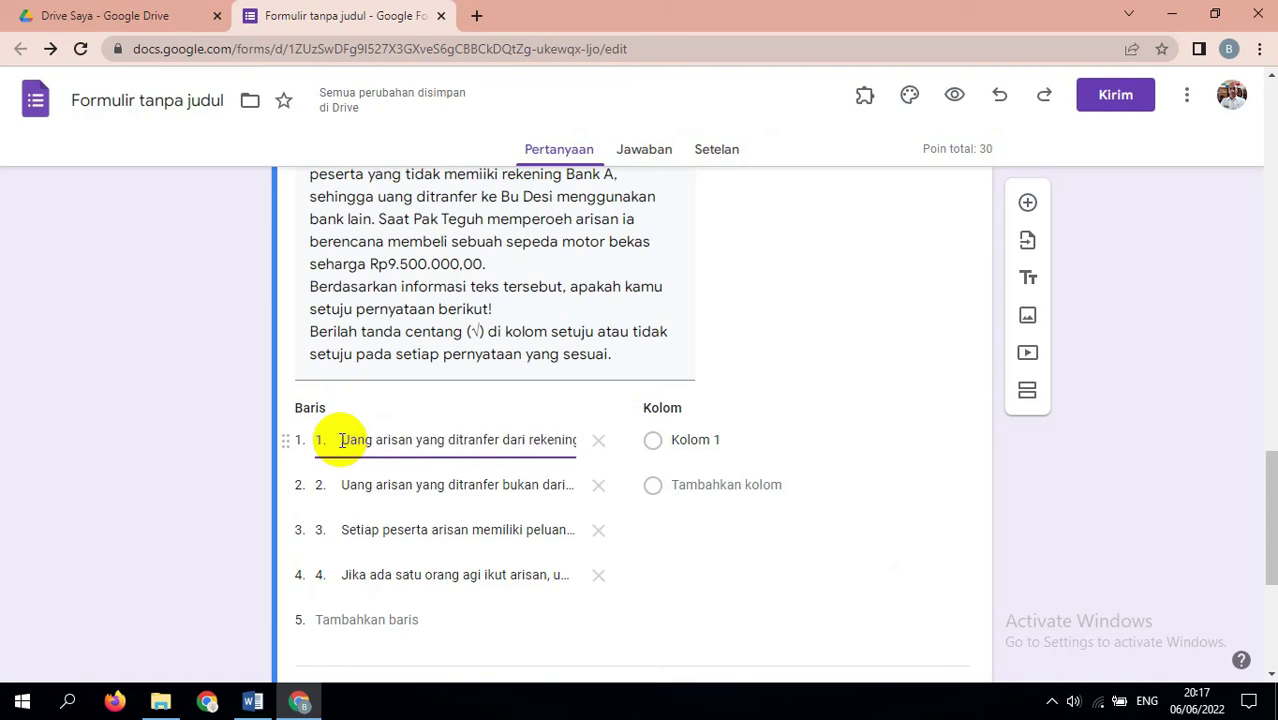
pyautogui.press('Delete')
pyautogui.press('Delete')
pyautogui.press('Delete')
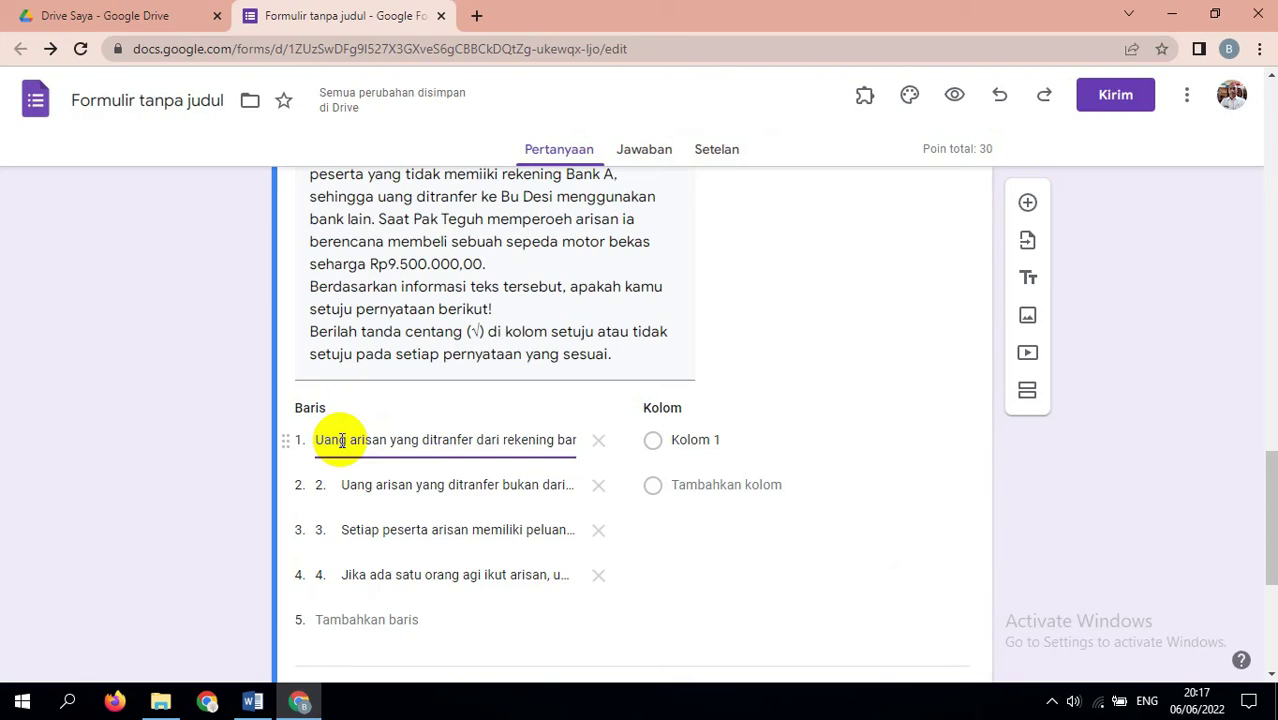
# Remove the pasted number "2." and its gap from the start of the second row
pyautogui.click(340, 485)
pyautogui.hotkey('ctrl', 'a')
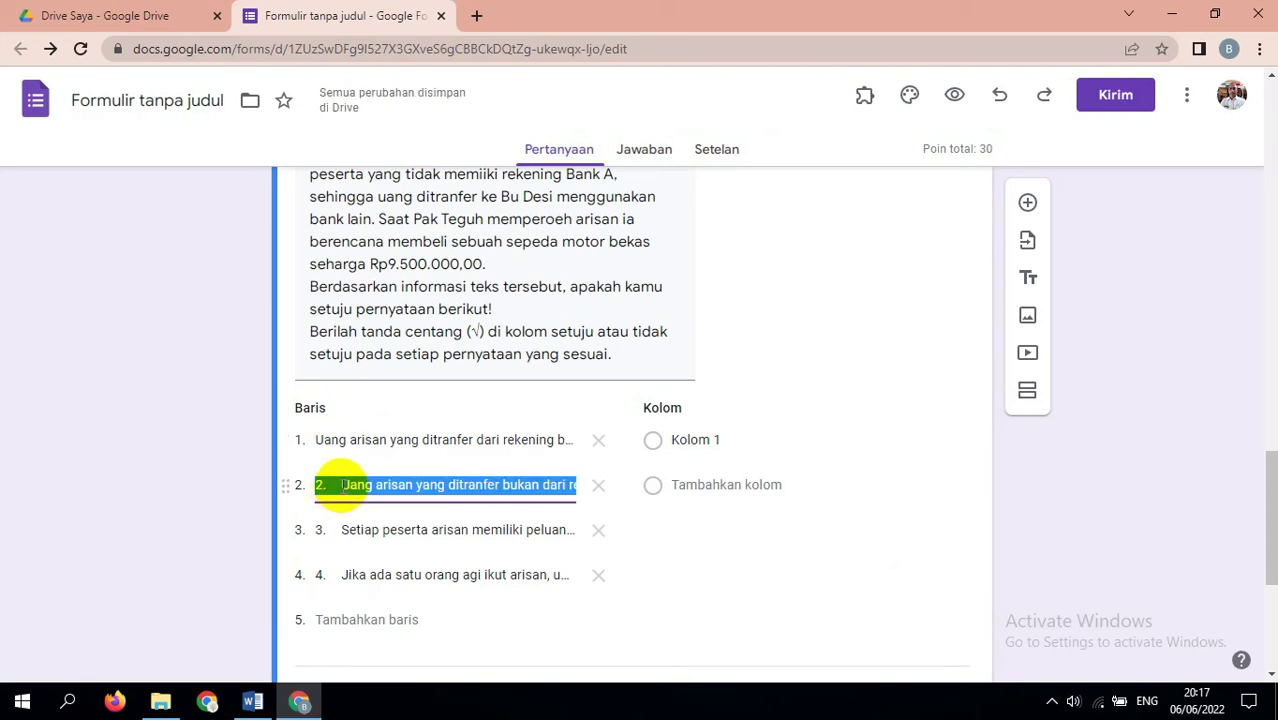
pyautogui.click(341, 486)
pyautogui.press('BackSpace')
pyautogui.press('BackSpace')
pyautogui.press('BackSpace')
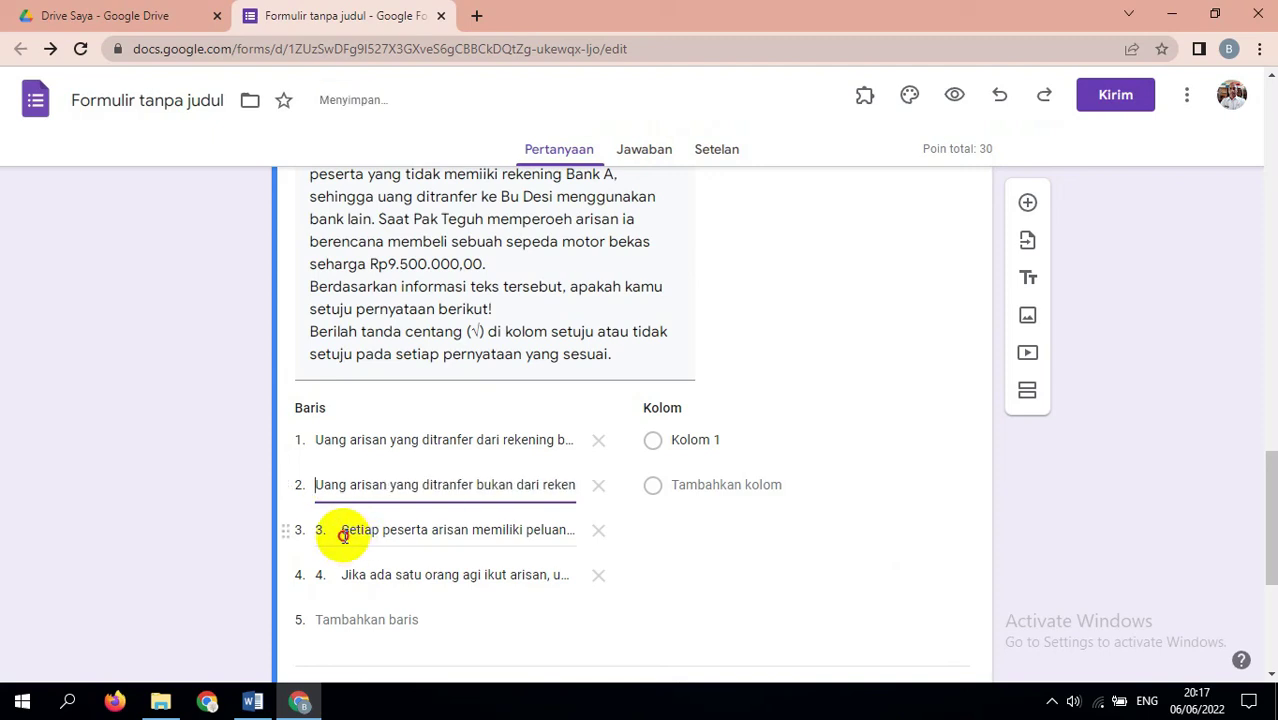
# Remove the pasted number "3." and its gap from the start of the third row
pyautogui.click(344, 535)
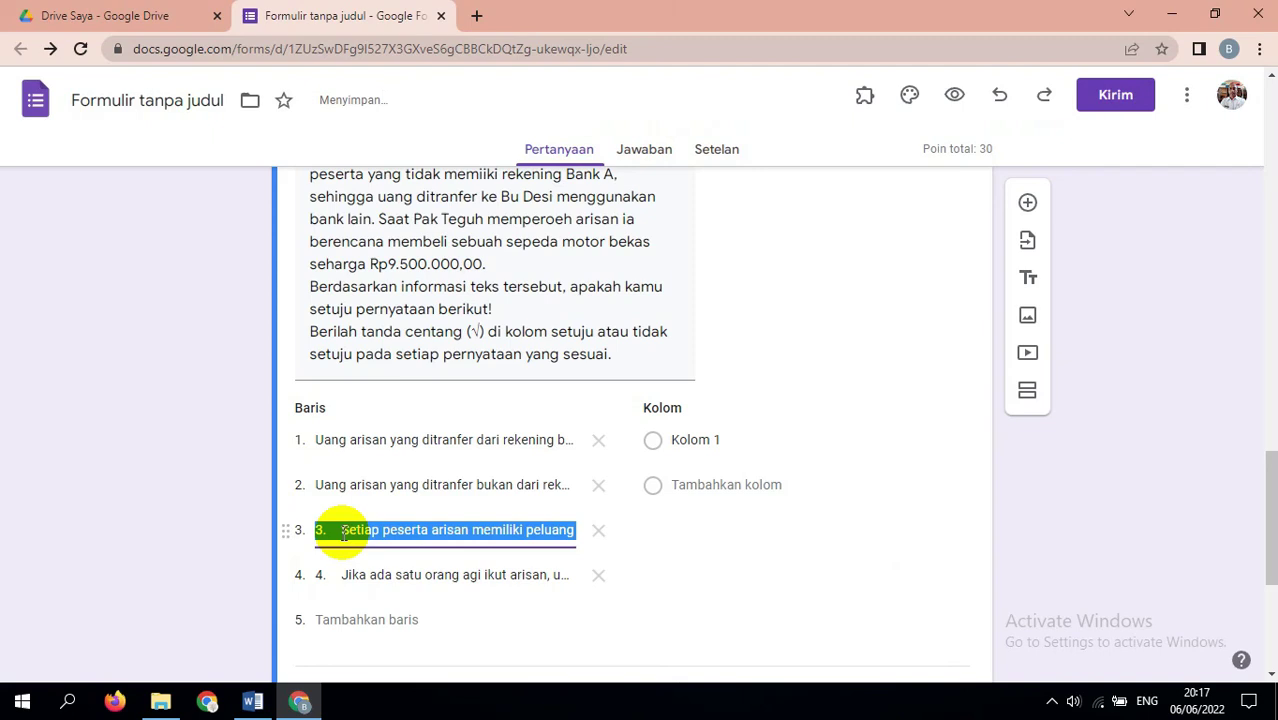
pyautogui.click(341, 532)
pyautogui.press('BackSpace')
pyautogui.press('BackSpace')
pyautogui.press('BackSpace')
# Remove the pasted number "4." and its gap from the start of the fourth row
pyautogui.click(345, 576)
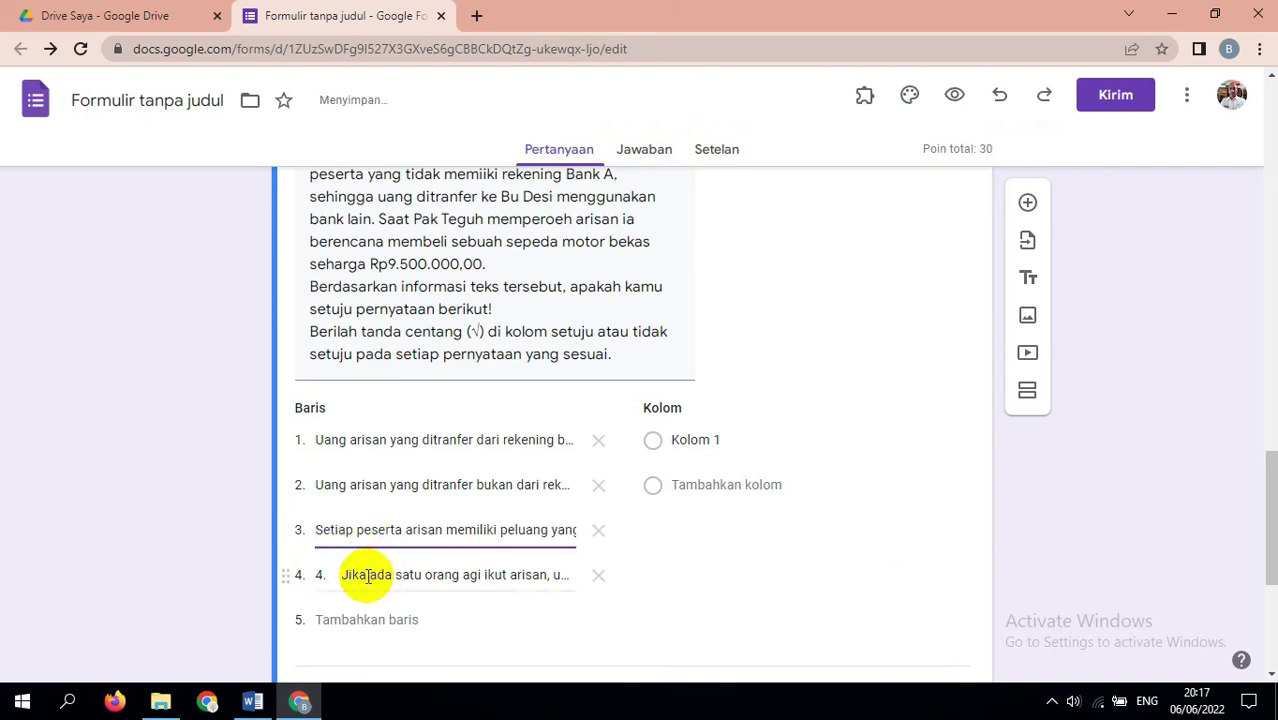
pyautogui.hotkey('ctrl', 'a')
pyautogui.click(343, 576)
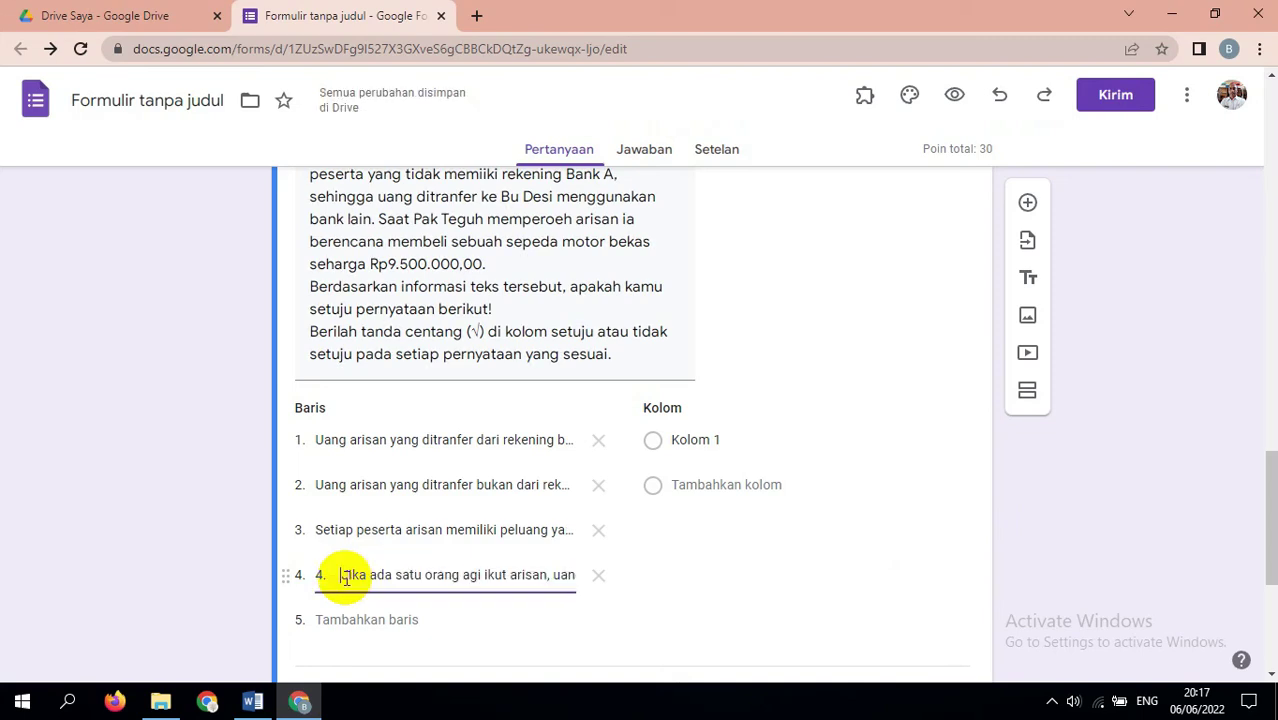
pyautogui.press('BackSpace')
pyautogui.press('BackSpace')
pyautogui.press('BackSpace')
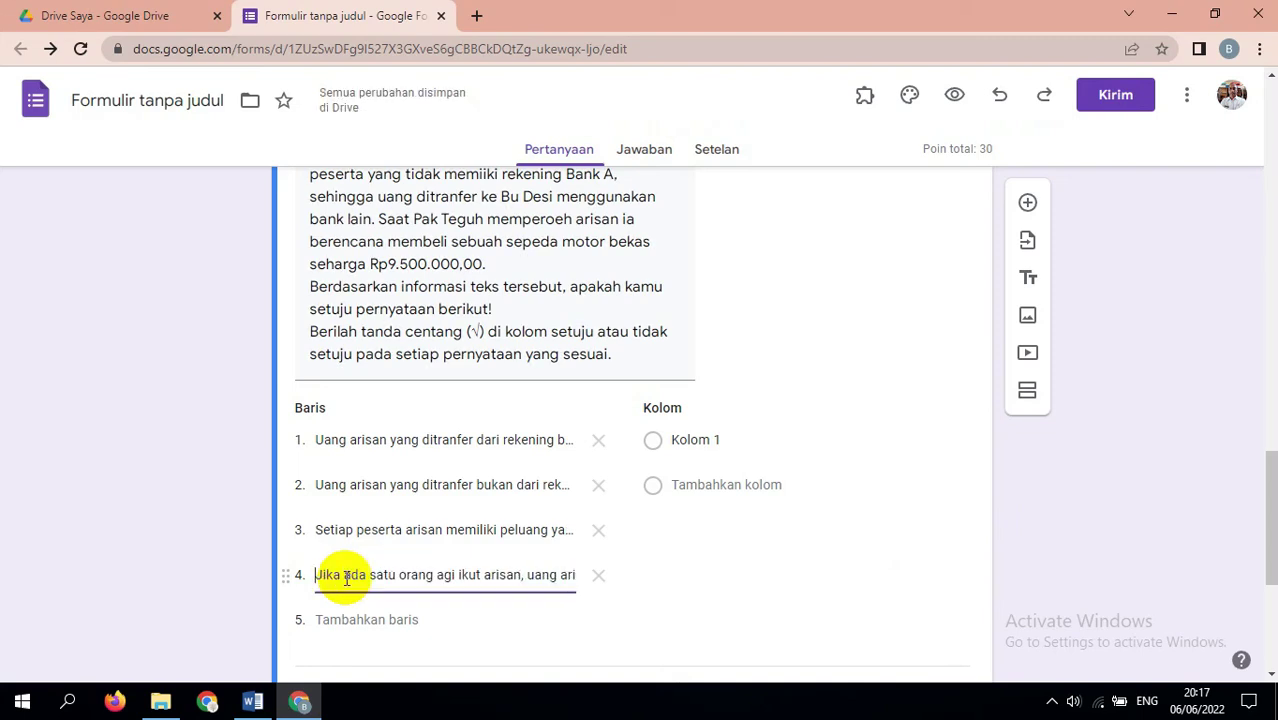
# Name the grid's two columns "Setuju" and "Tidak Setuju", following the table headings in the Word document
pyautogui.click(680, 438)
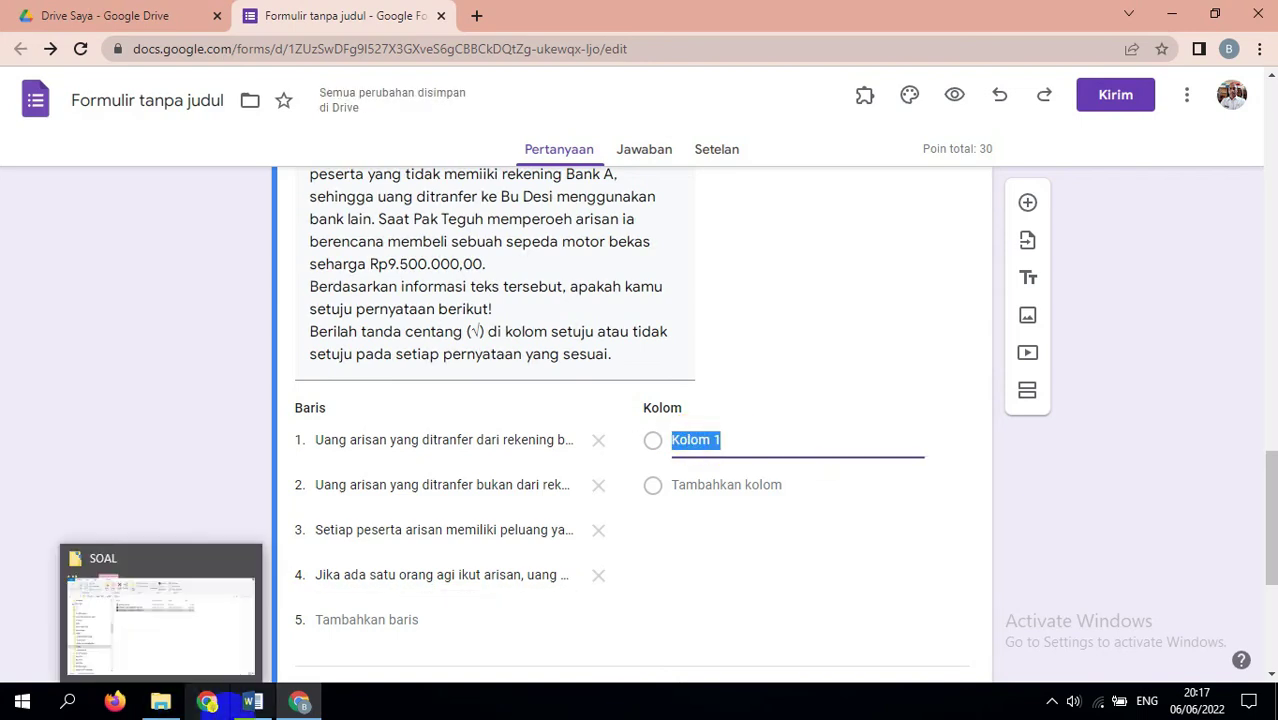
pyautogui.click(252, 702)
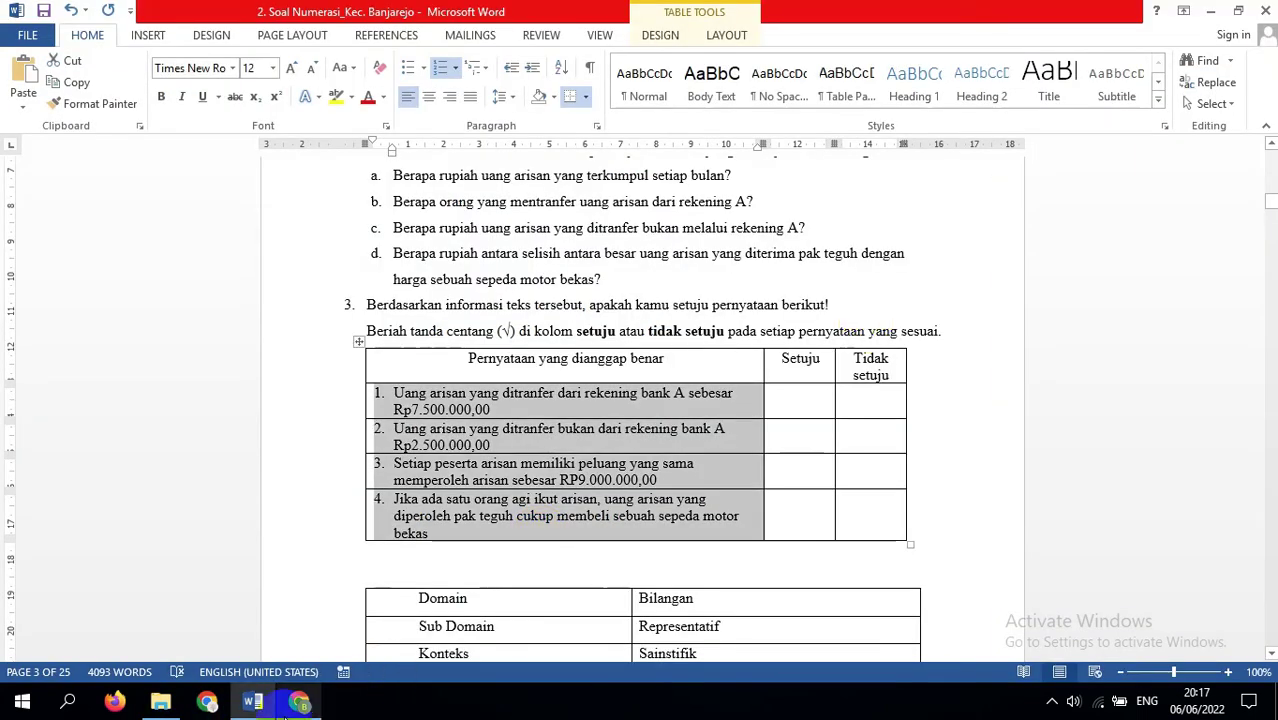
pyautogui.click(299, 702)
pyautogui.click(663, 437)
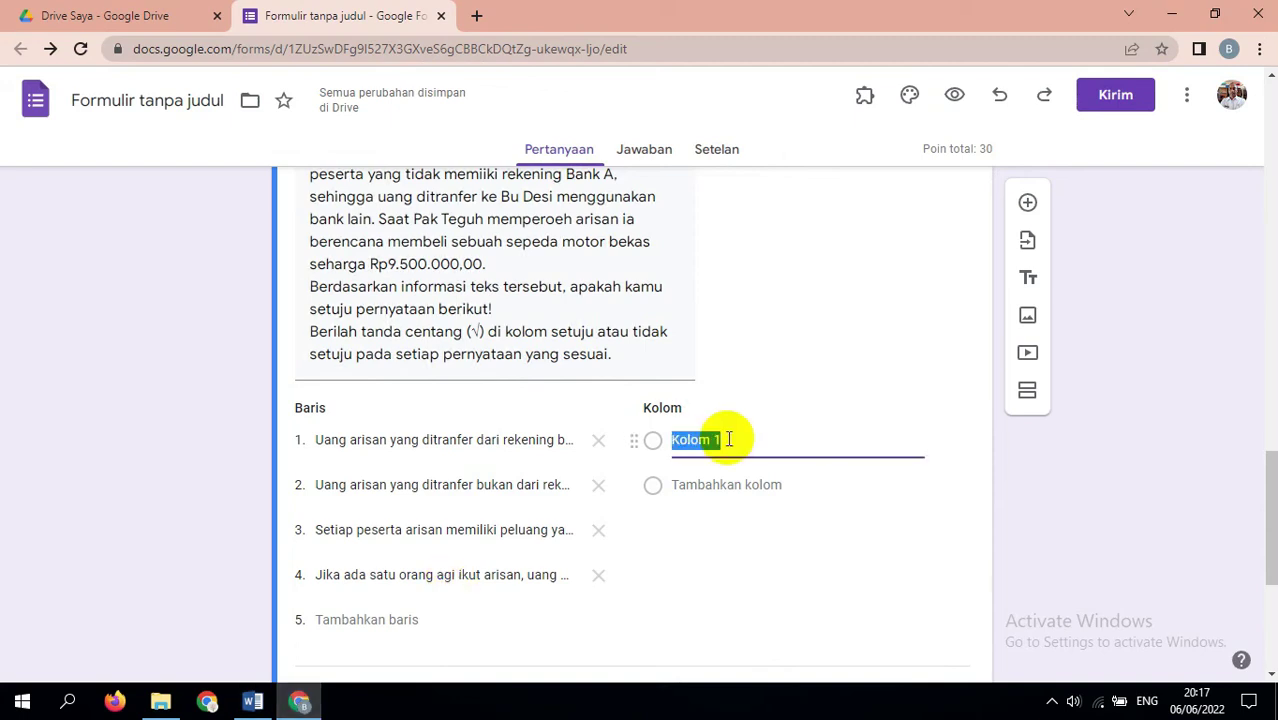
pyautogui.write('Setuju')
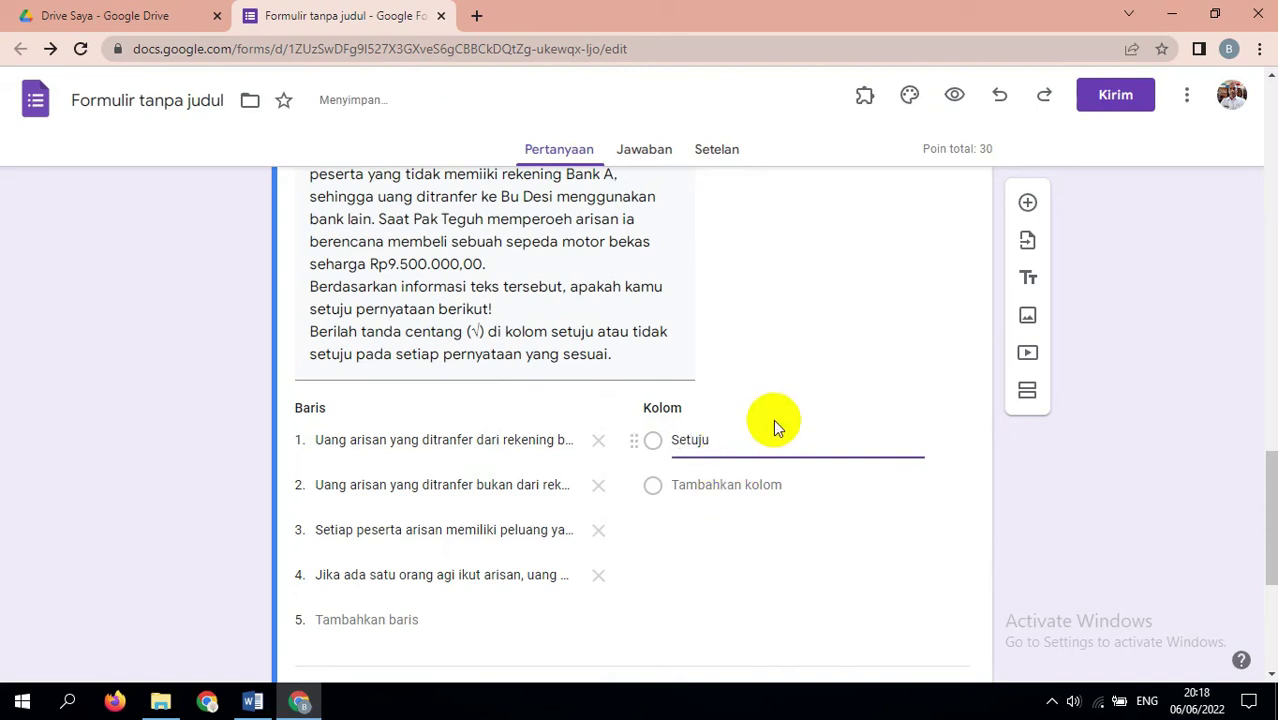
pyautogui.click(724, 484)
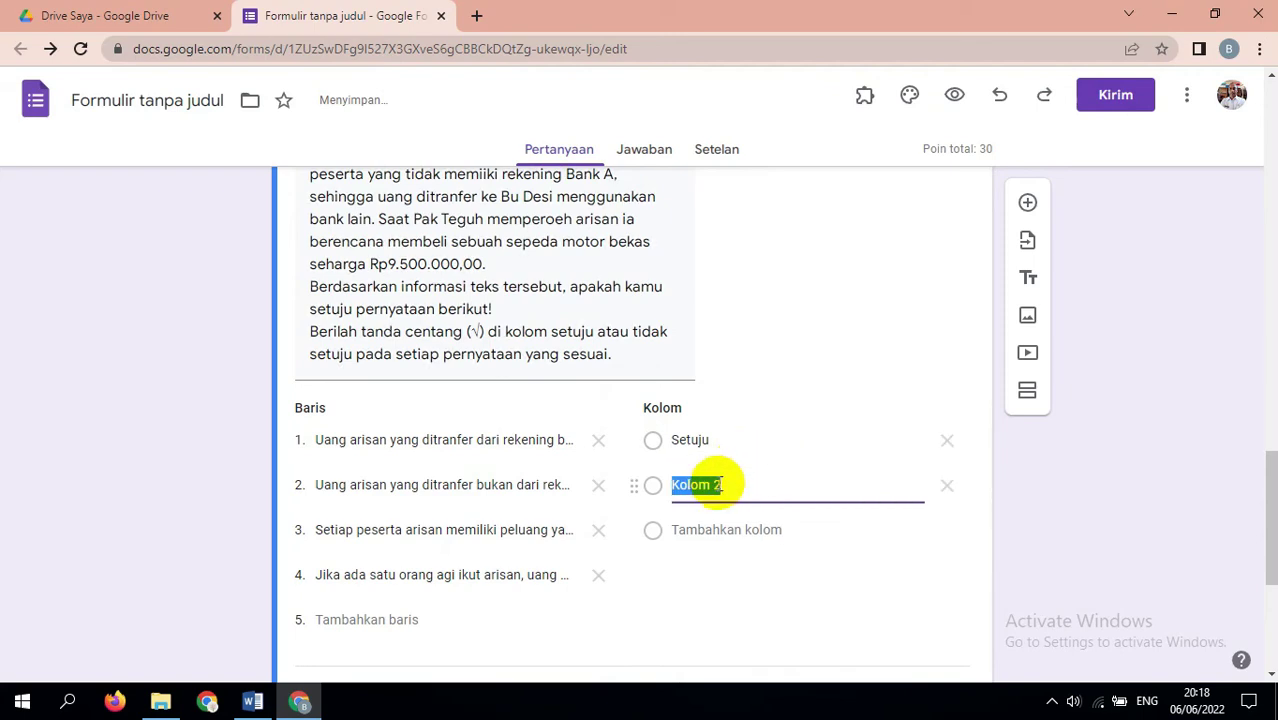
pyautogui.write('Tidak')
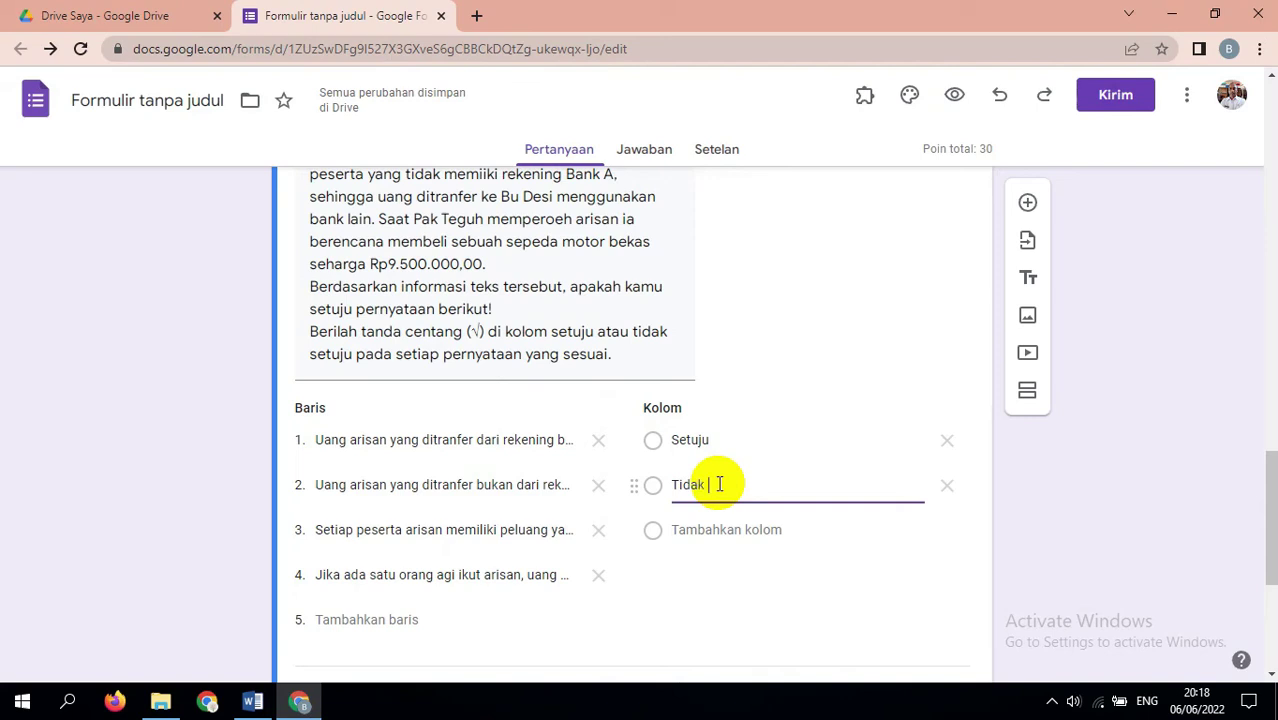
pyautogui.write(' Setuju')
# Set the grid's answer key to Tidak Setuju for the first statement and Setuju for the other three
pyautogui.moveTo(1268, 472); pyautogui.dragTo(1274, 545)
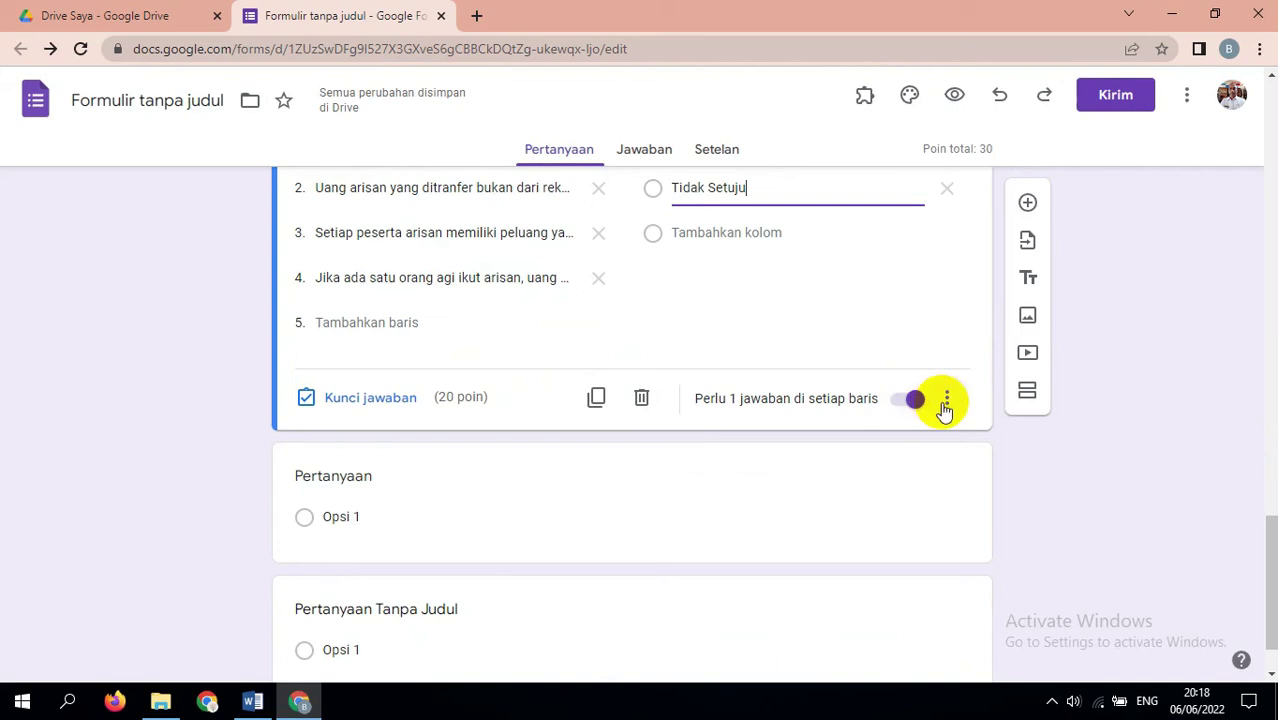
pyautogui.click(388, 400)
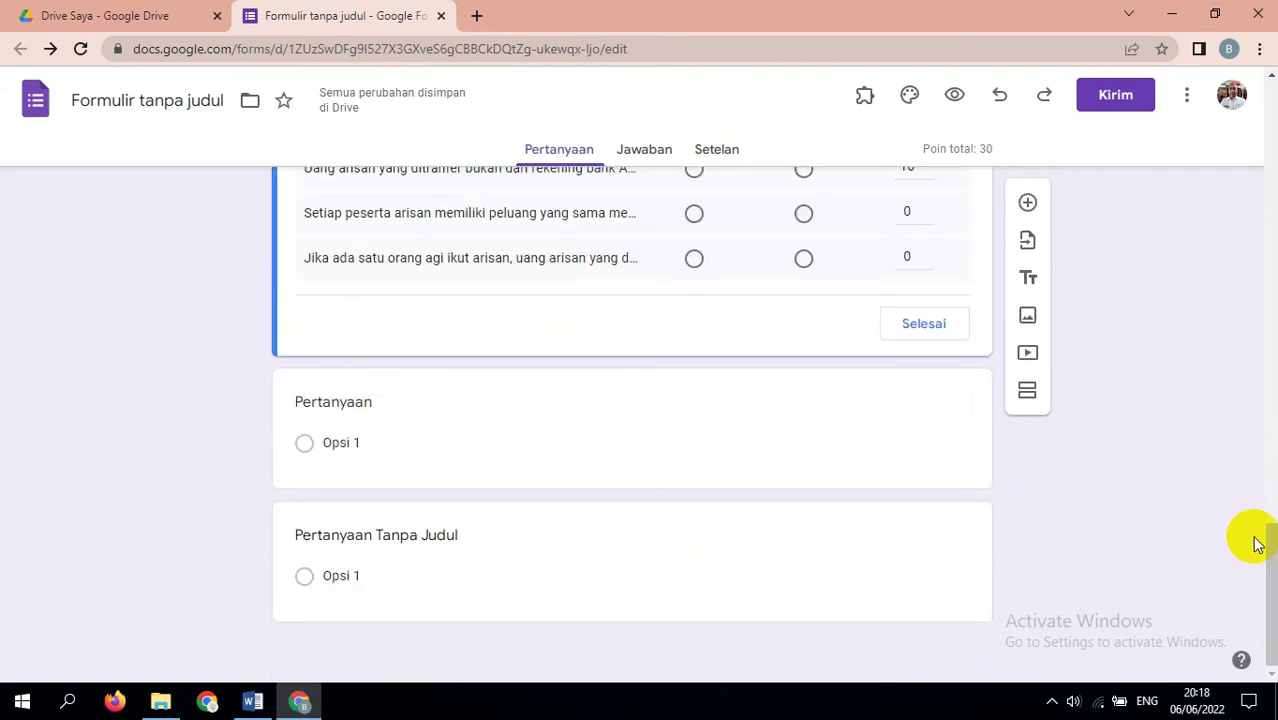
pyautogui.moveTo(1272, 560); pyautogui.dragTo(1270, 490)
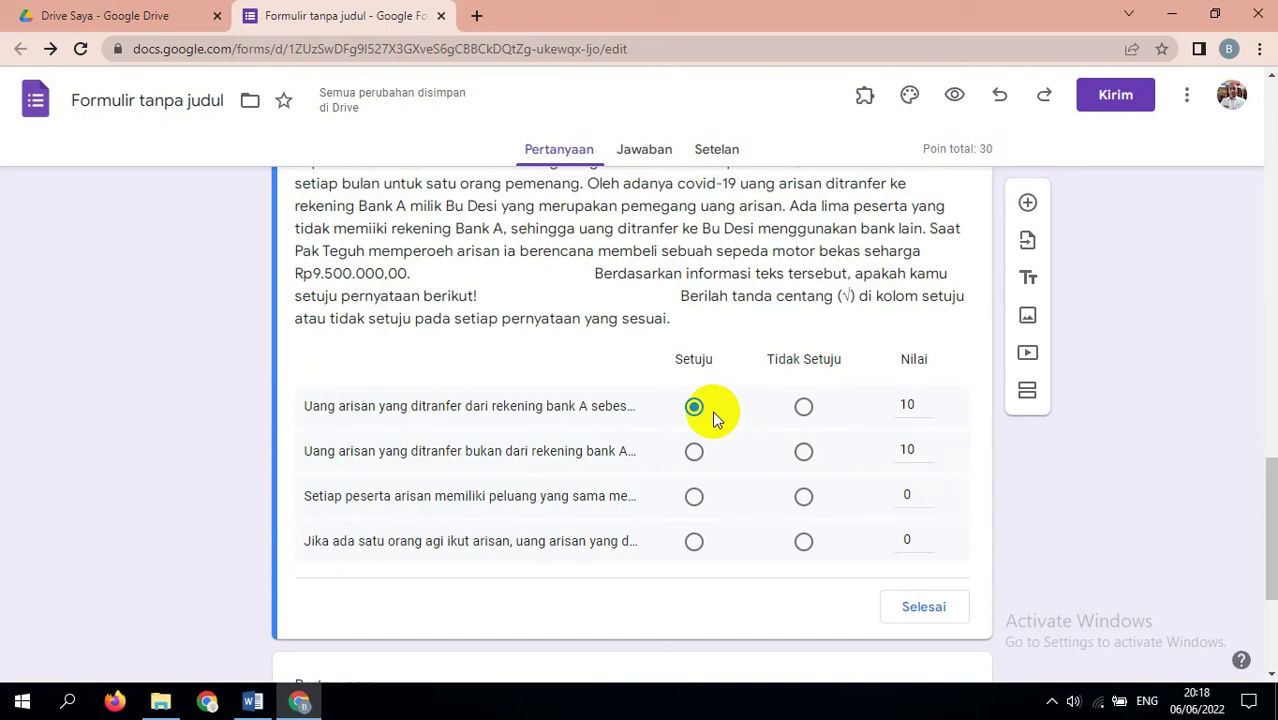
pyautogui.click(804, 455)
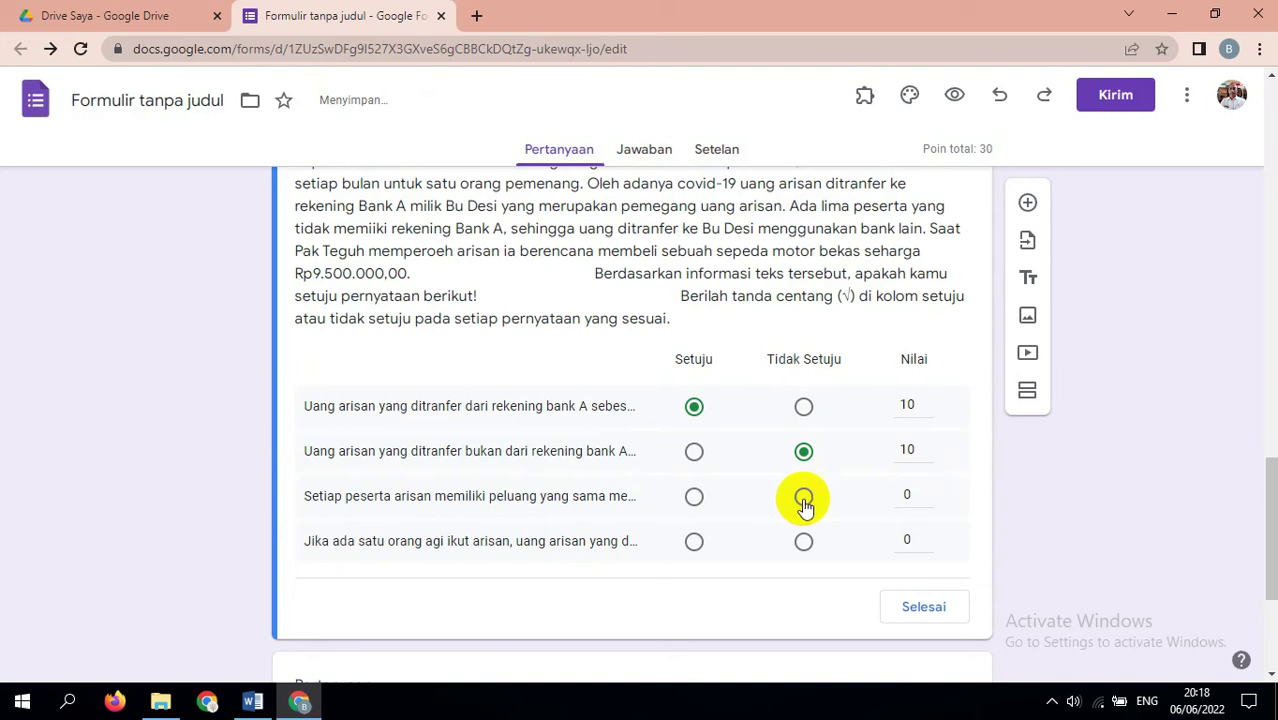
pyautogui.click(802, 408)
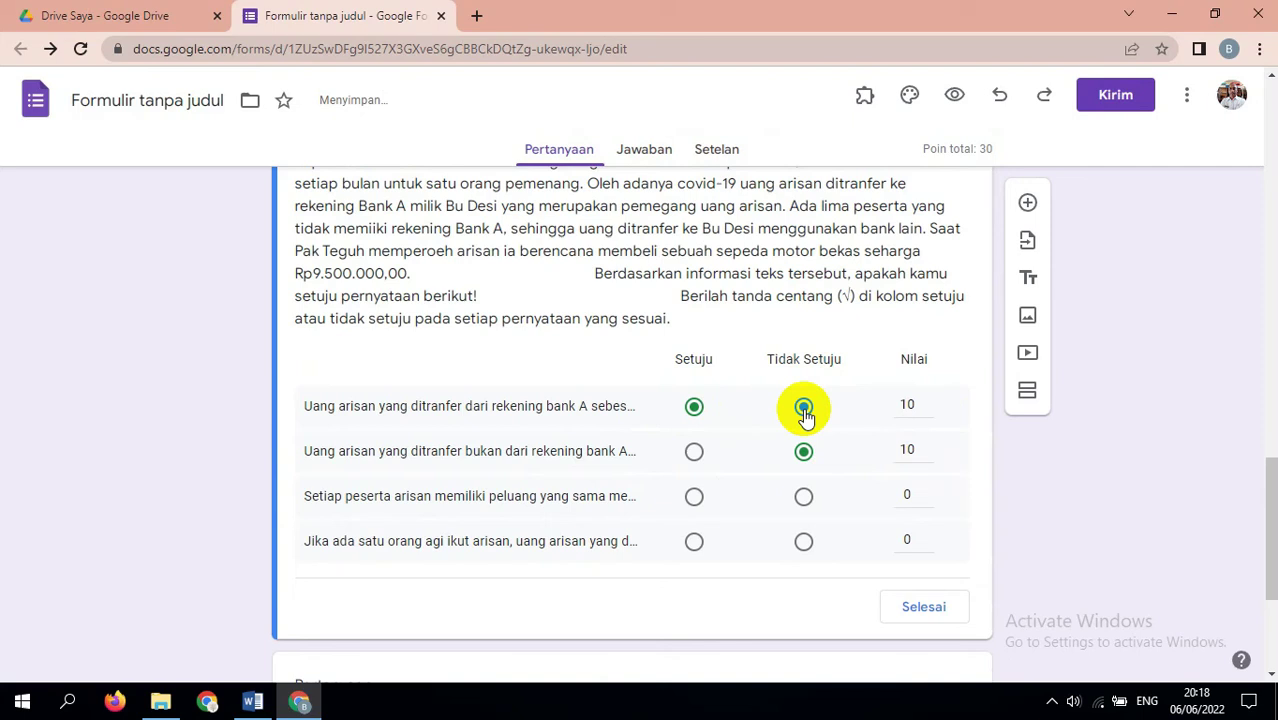
pyautogui.click(694, 410)
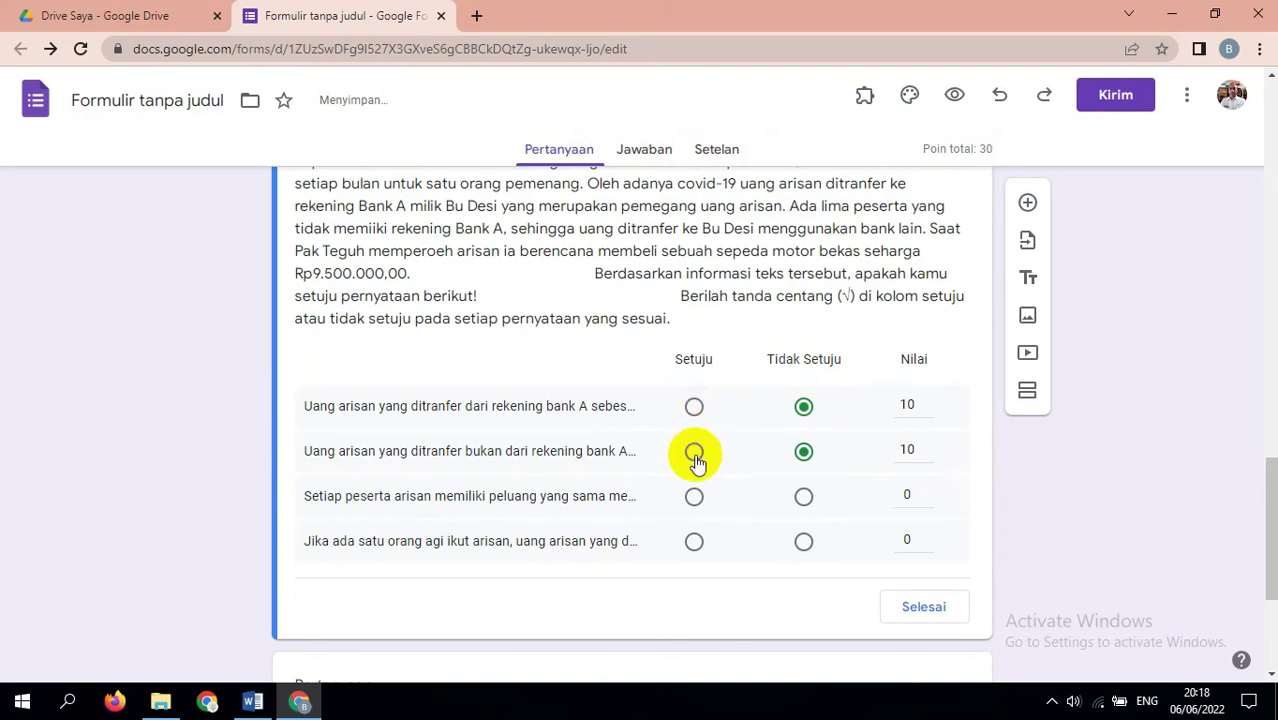
pyautogui.click(694, 454)
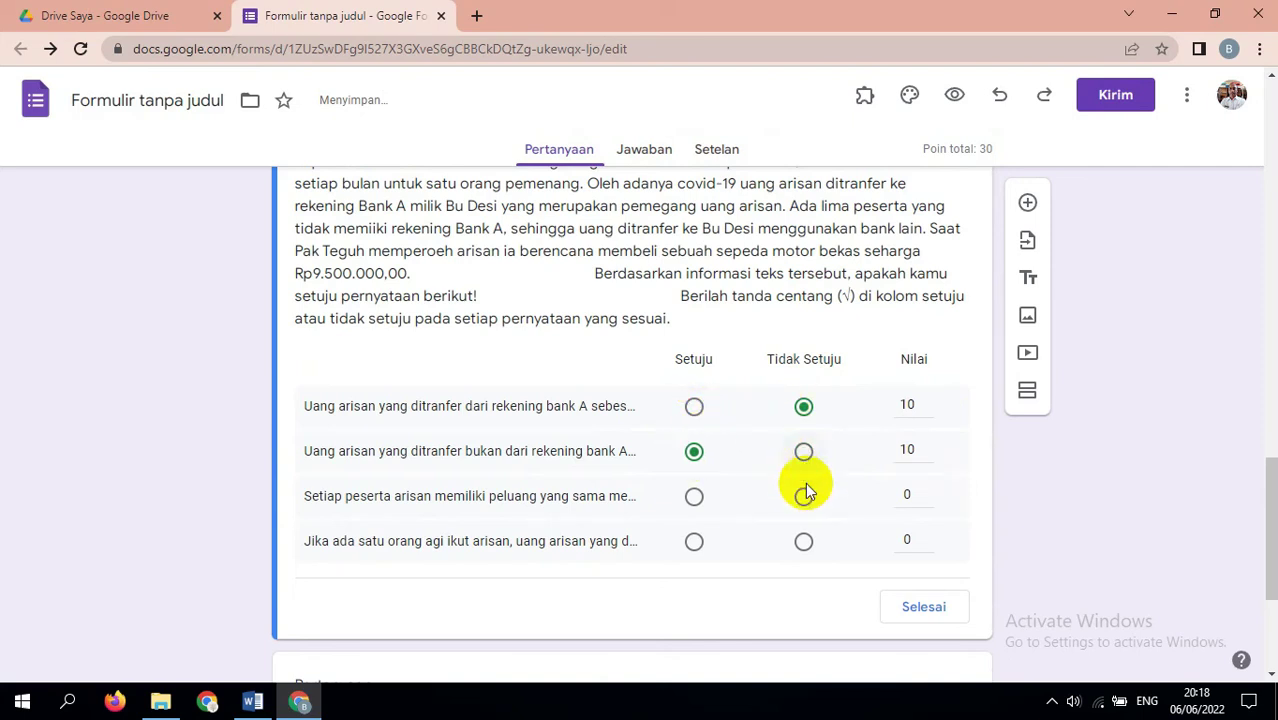
pyautogui.click(696, 500)
pyautogui.click(695, 541)
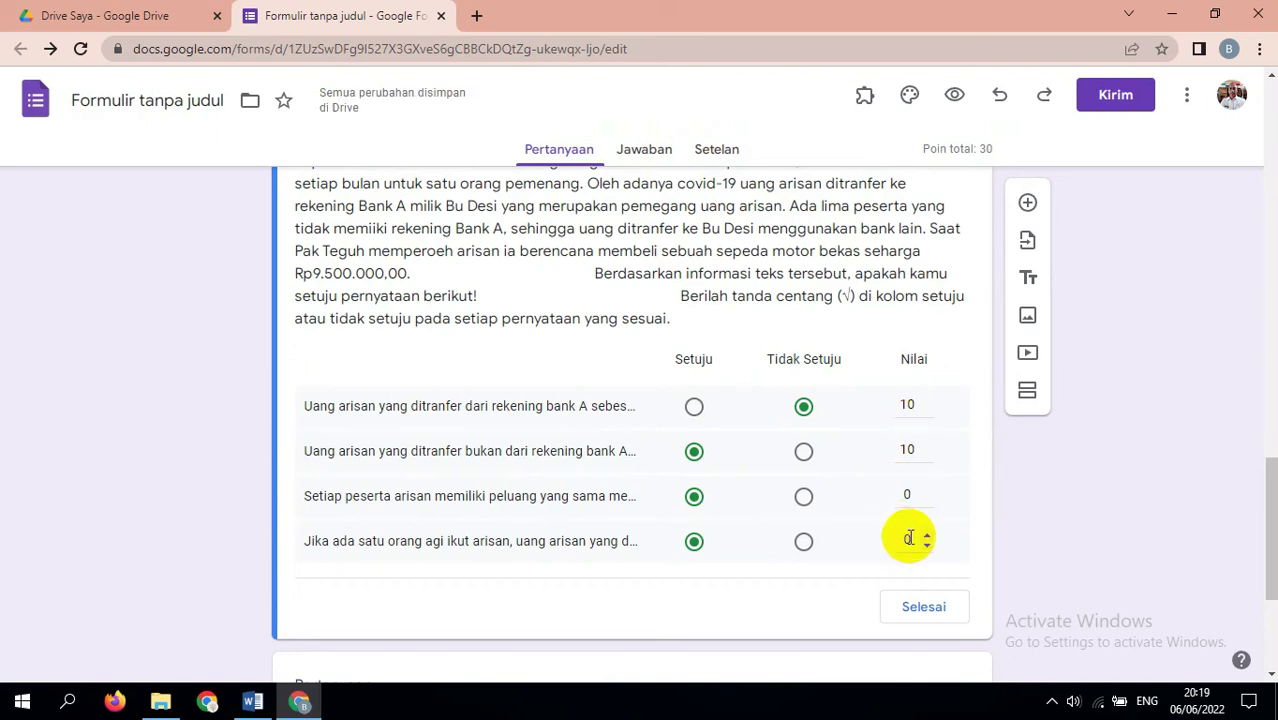
# Assign 10 points each to the third and fourth statements and finish the answer key
pyautogui.click(925, 490)
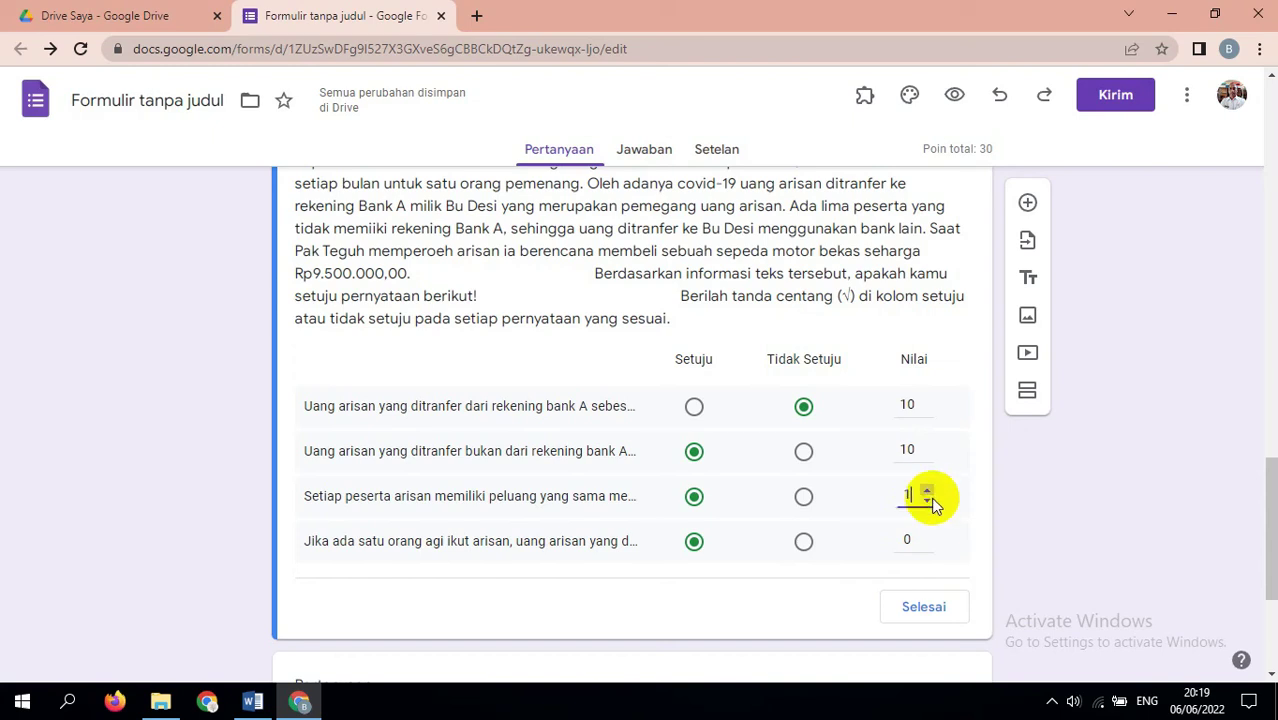
pyautogui.click(908, 542)
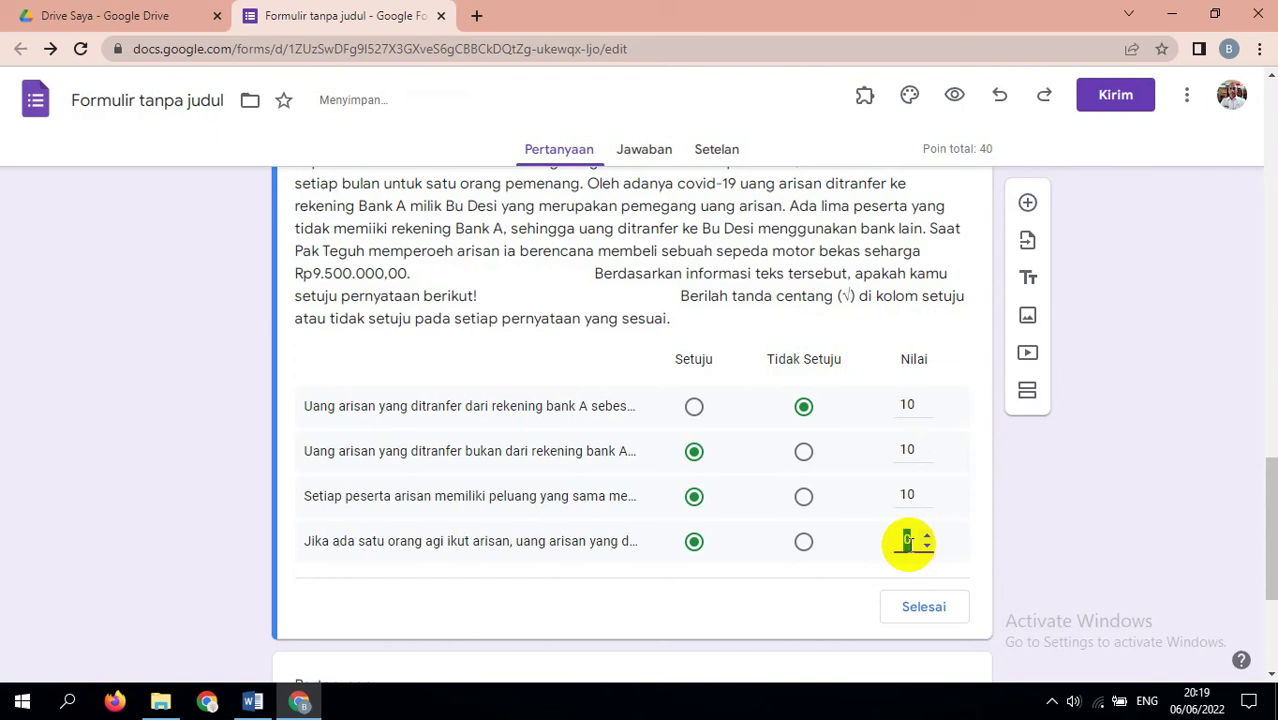
pyautogui.write('1')
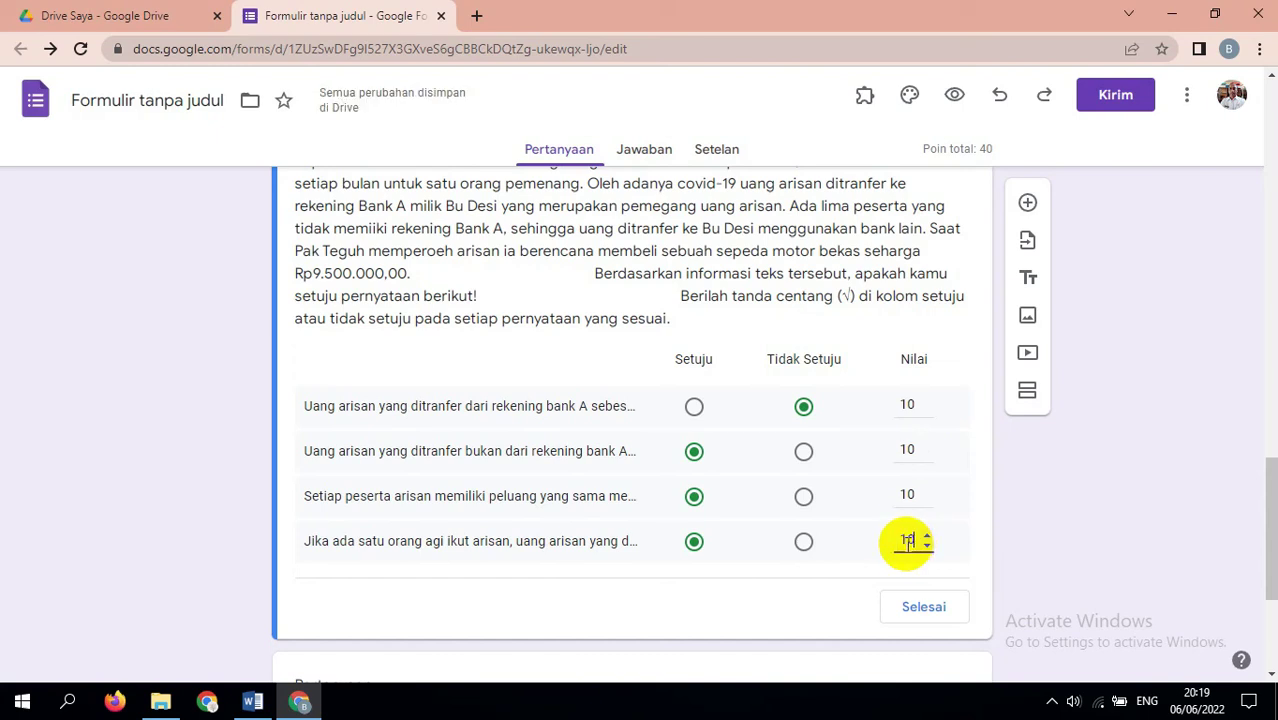
pyautogui.write('0')
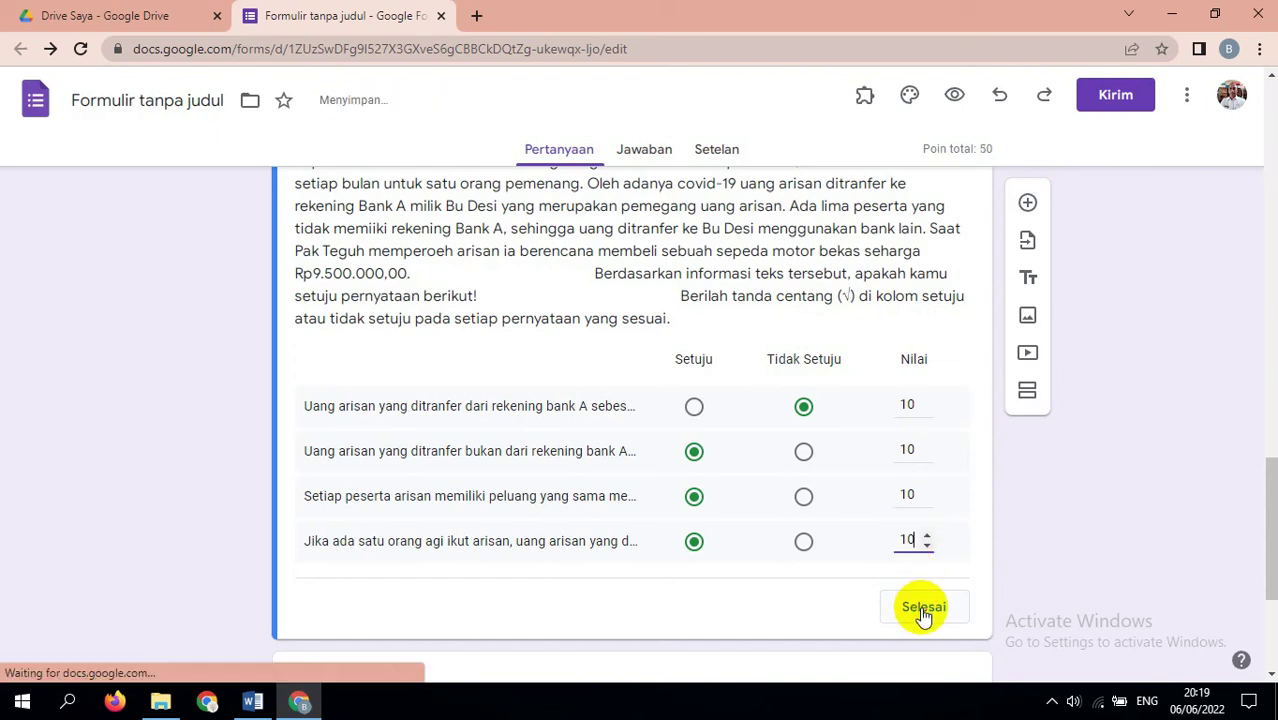
pyautogui.click(922, 610)
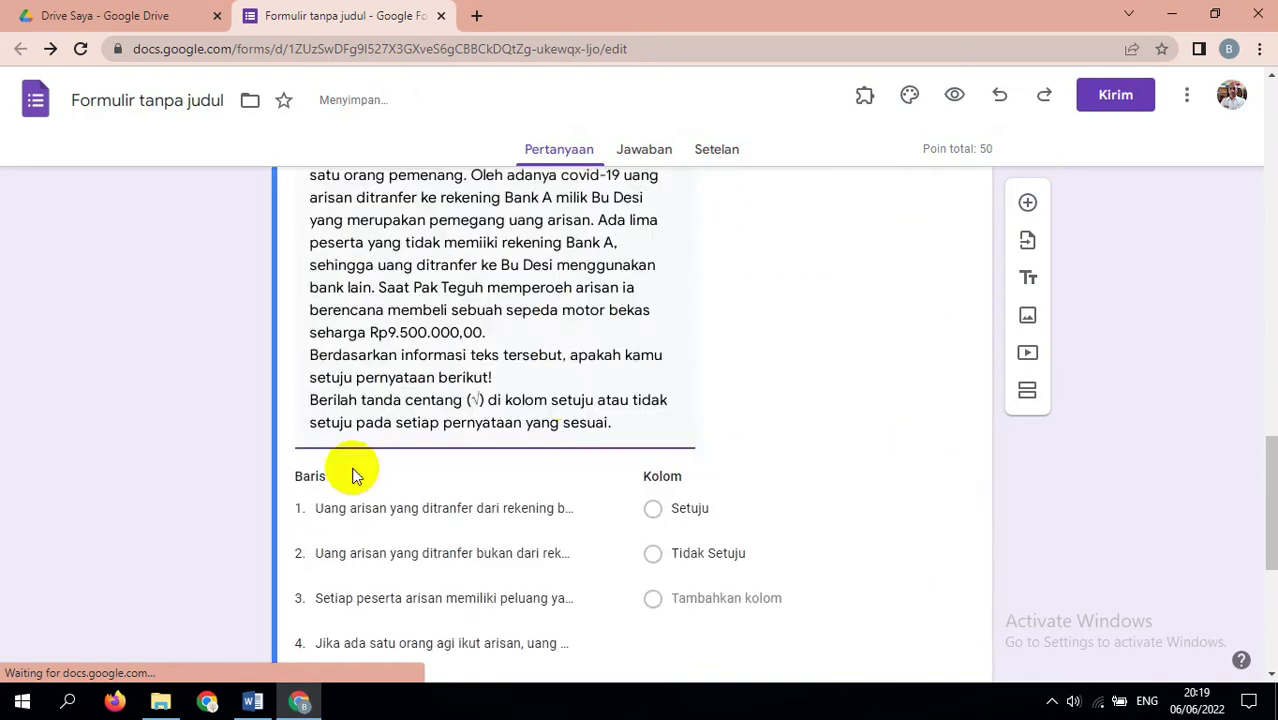
# Preview the form and continue past the identity section to the questions page
pyautogui.moveTo(1268, 443); pyautogui.dragTo(1261, 503)
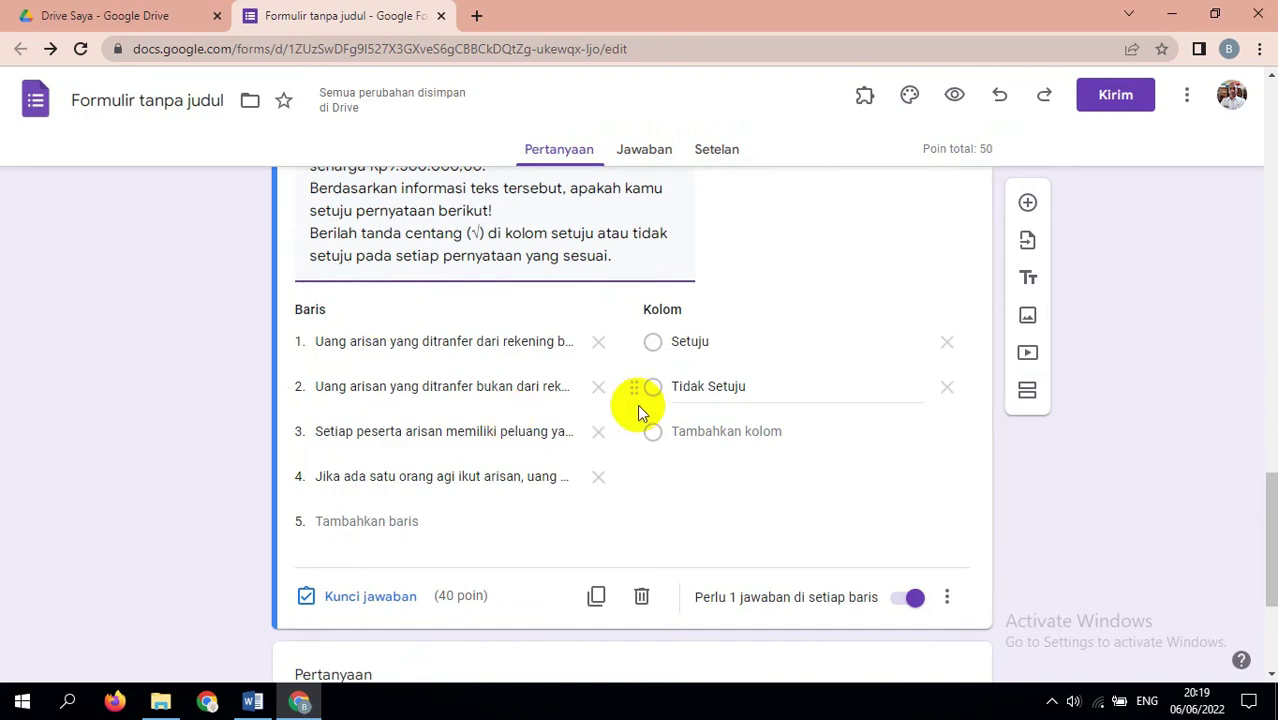
pyautogui.click(955, 97)
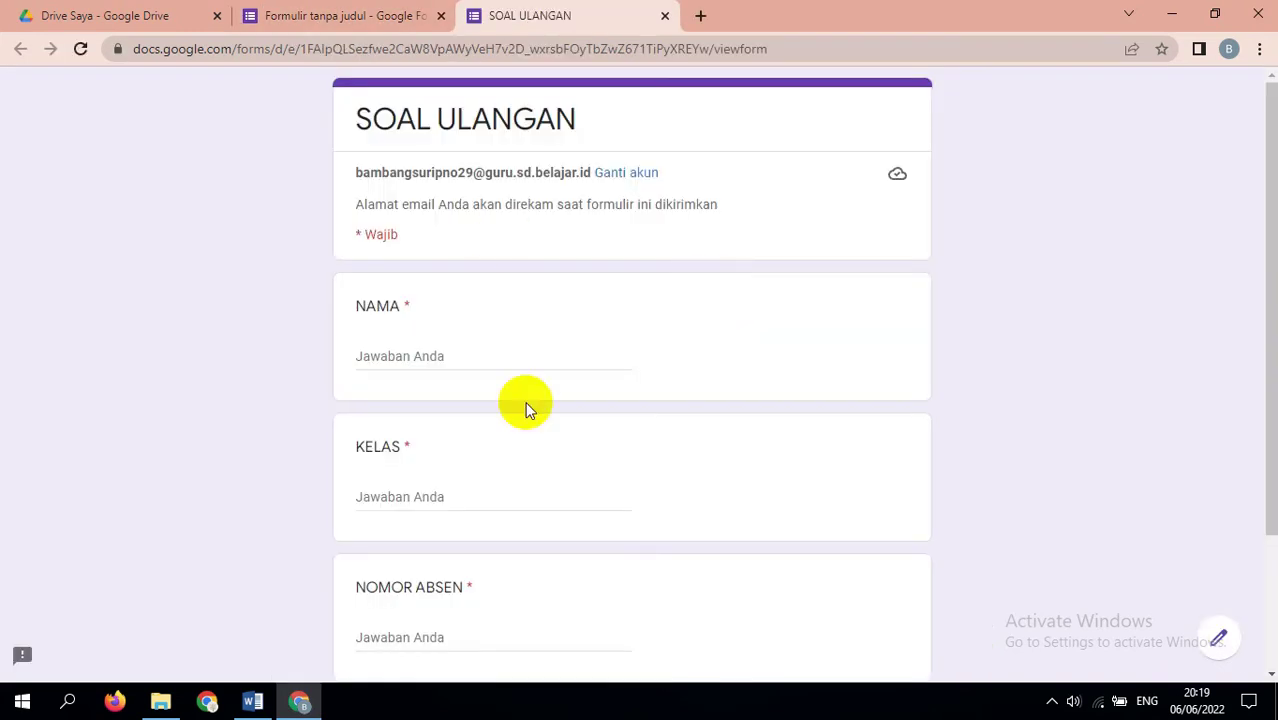
pyautogui.click(395, 357)
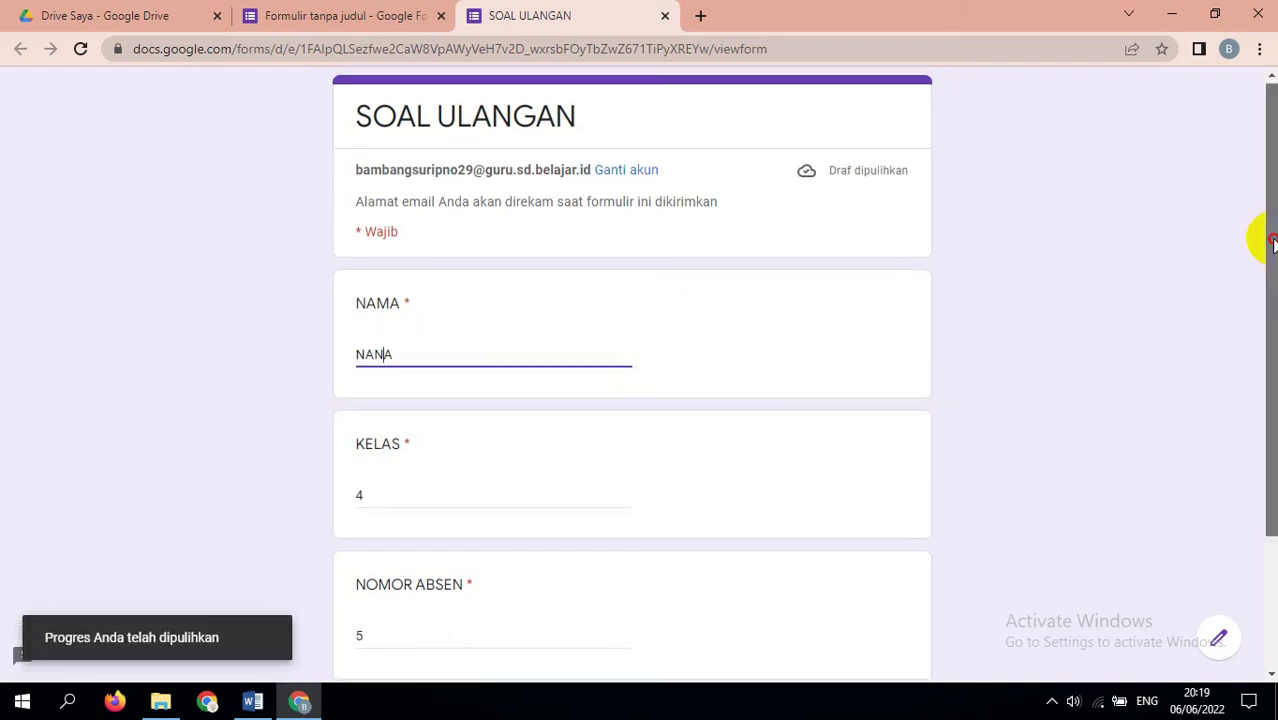
pyautogui.scroll(-2, 1250, 320)
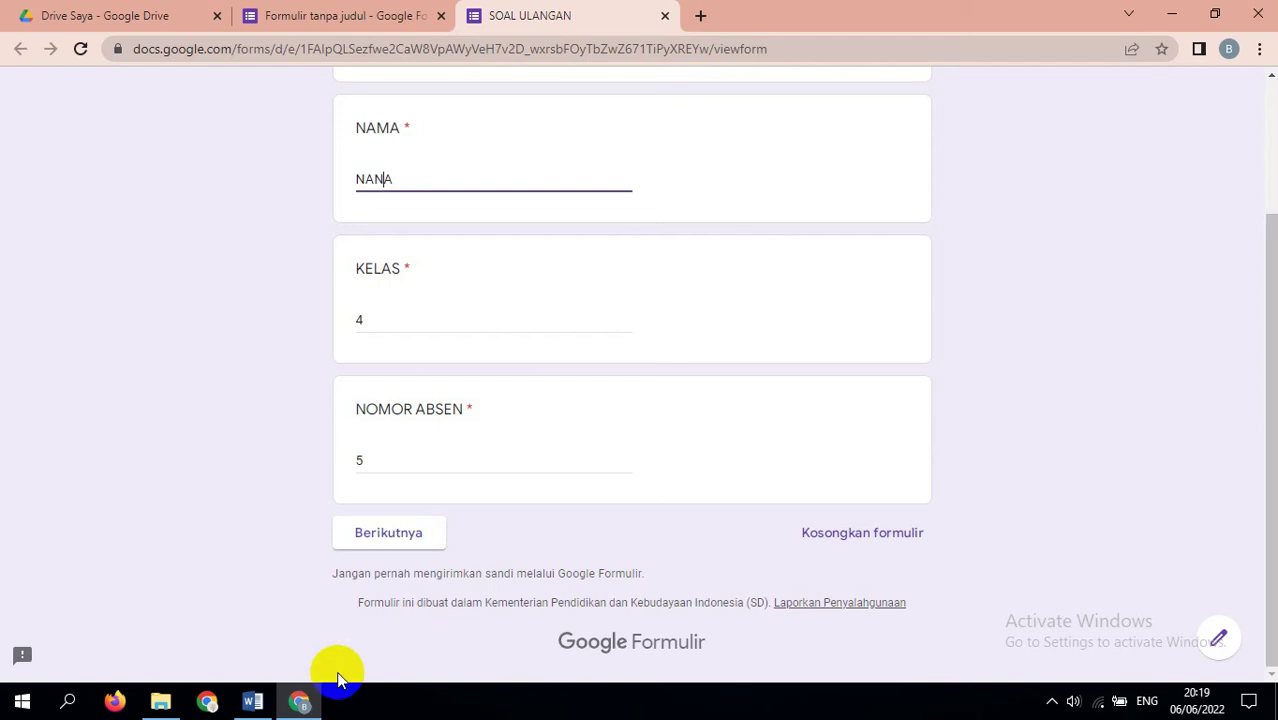
pyautogui.click(386, 541)
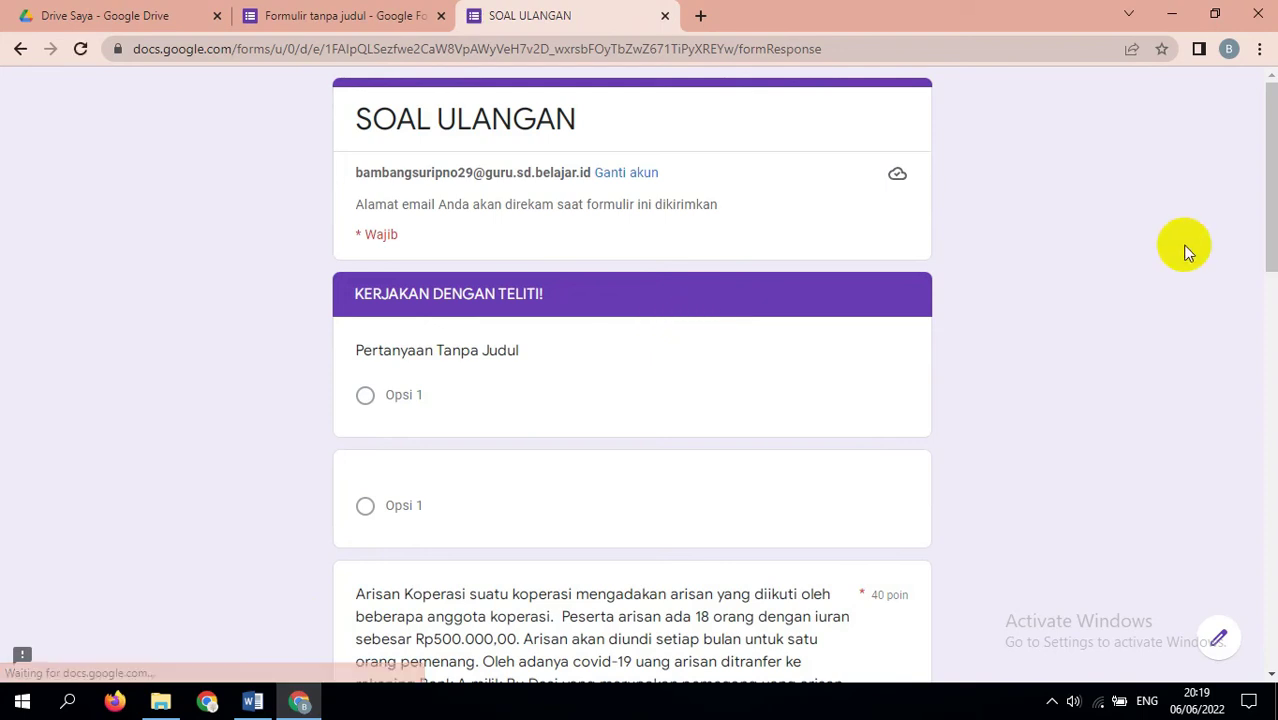
# Review all questions on the previewed form's KERJAKAN DENGAN TELITI! page from start to end, and close the preview
pyautogui.scroll(-1, 1273, 193)
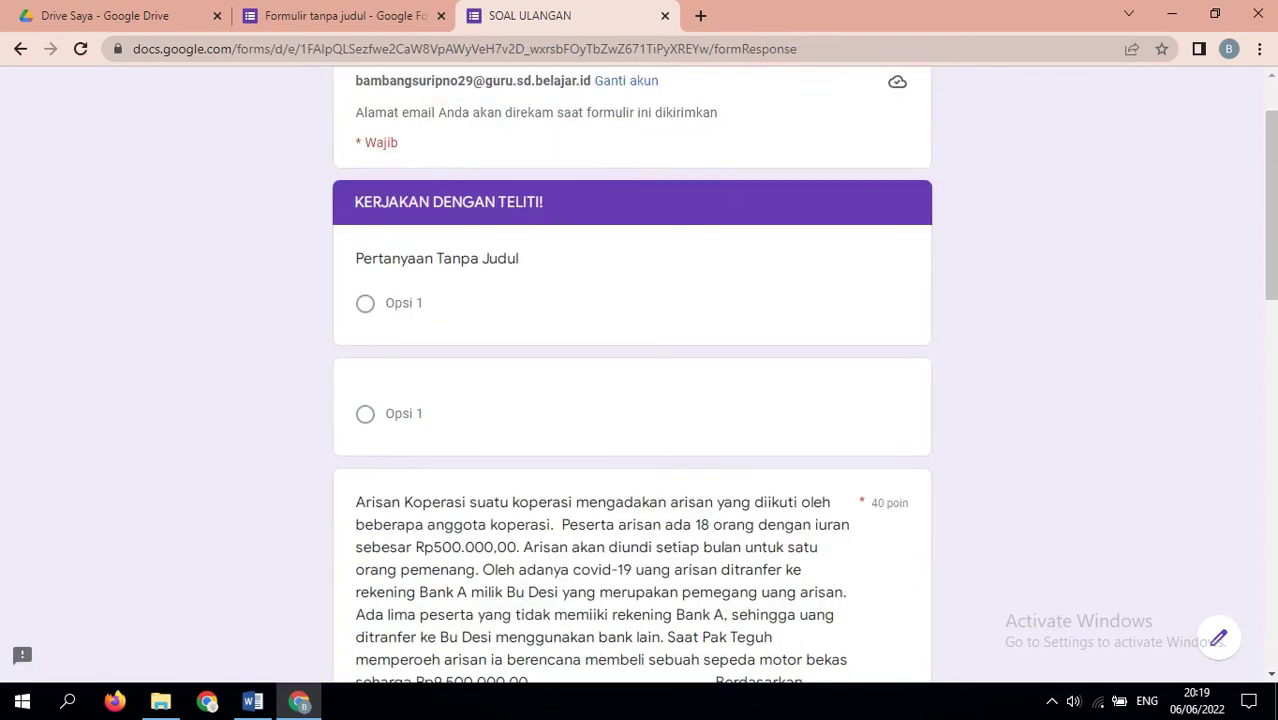
pyautogui.scroll(1, 1273, 193)
pyautogui.scroll(-3, 1273, 193)
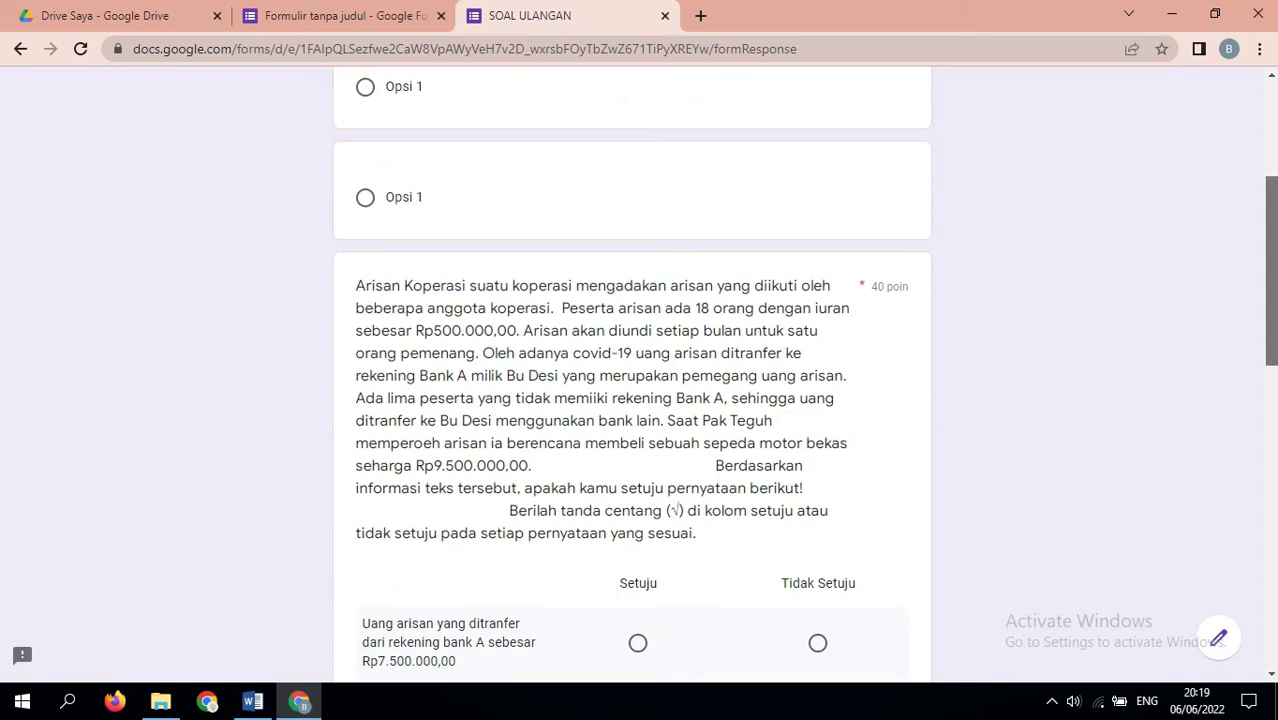
pyautogui.scroll(-1, 1273, 193)
pyautogui.scroll(-1, 1273, 193)
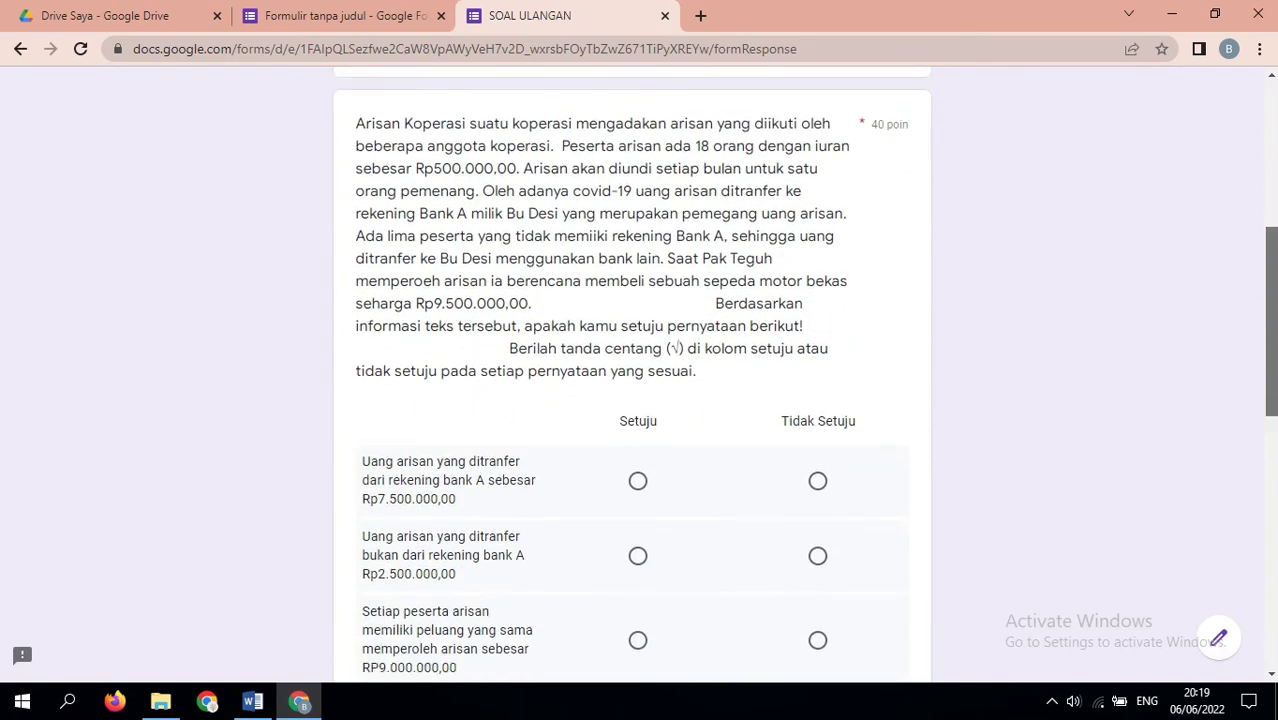
pyautogui.scroll(-1, 595, 335)
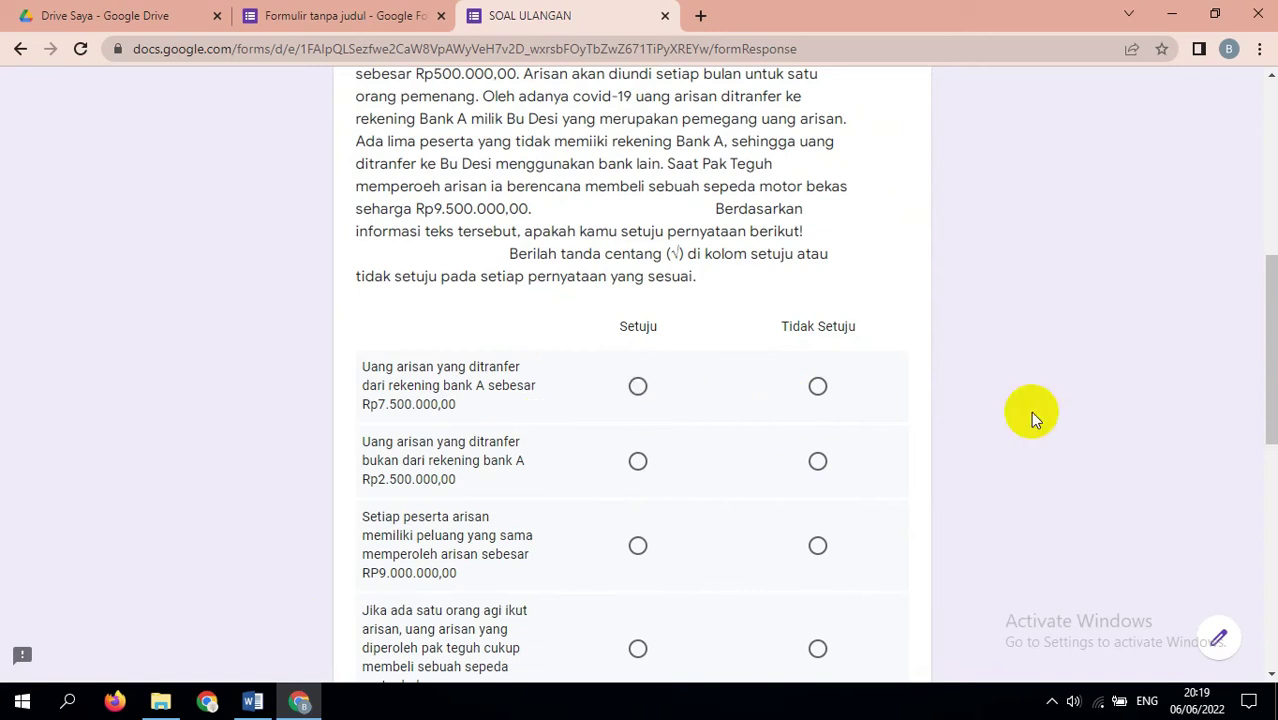
pyautogui.moveTo(1262, 365); pyautogui.dragTo(1255, 573)
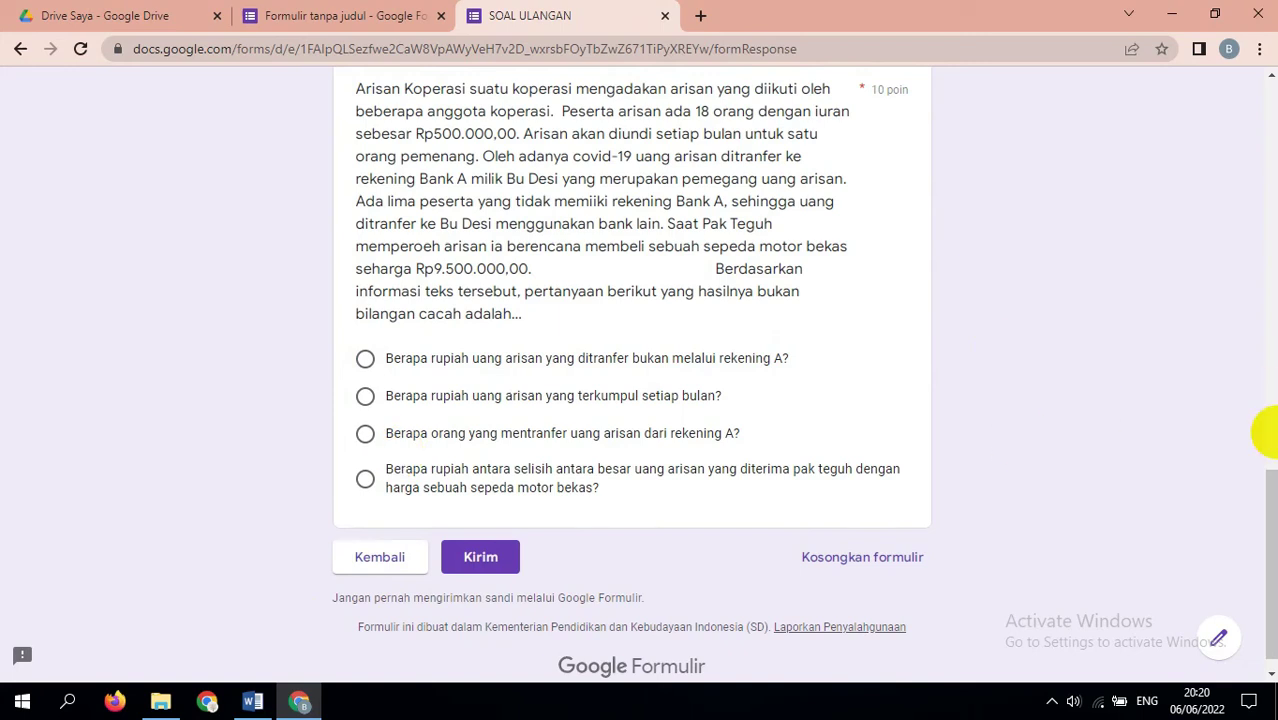
pyautogui.moveTo(1267, 491); pyautogui.dragTo(1260, 110)
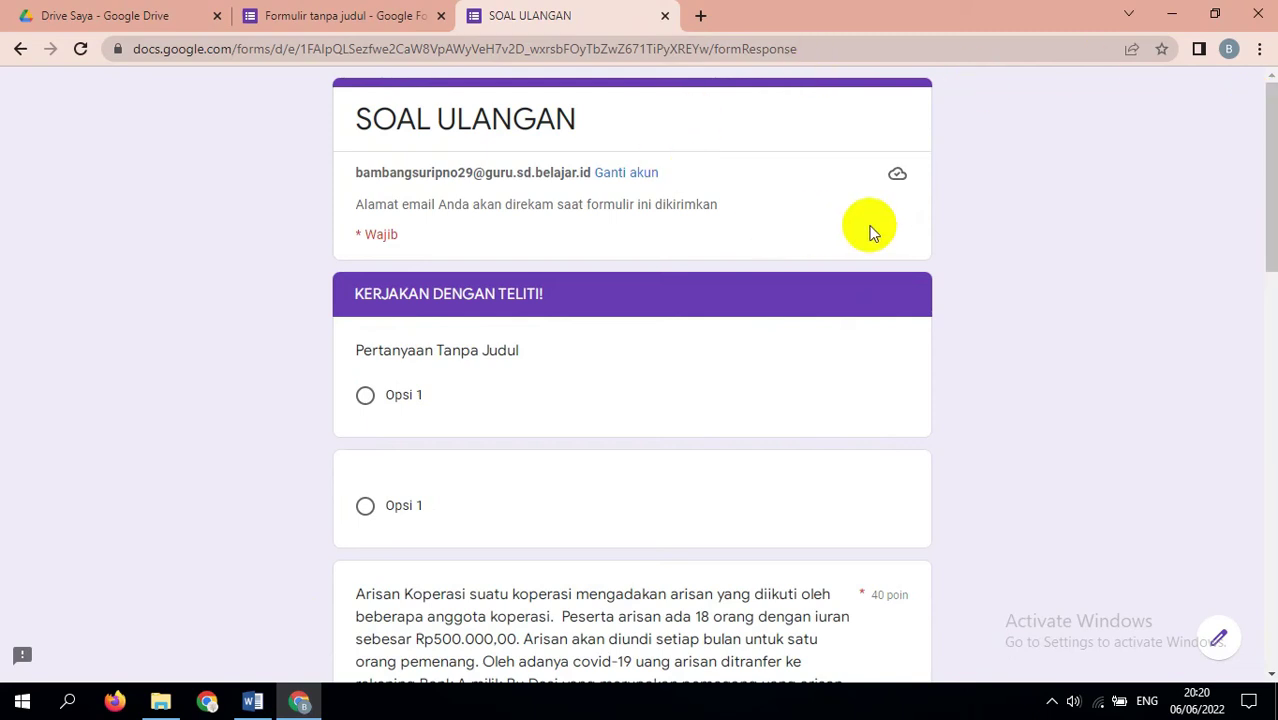
pyautogui.click(664, 15)
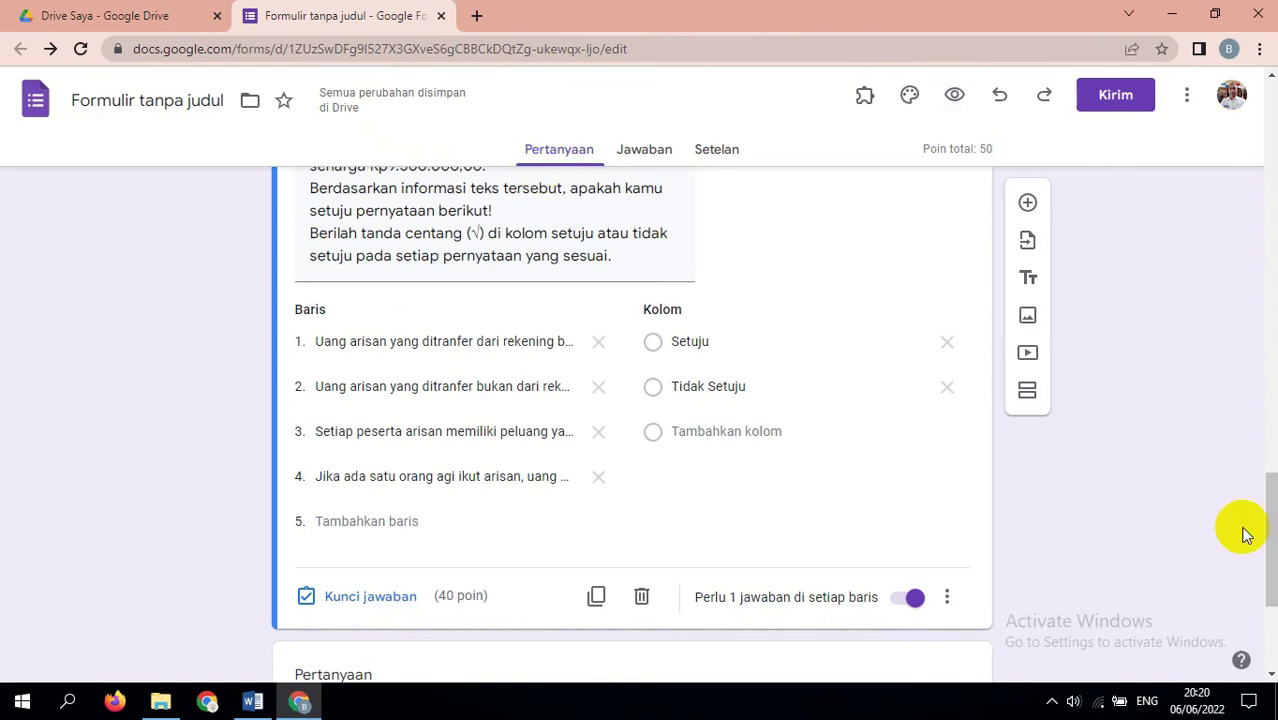
# Select the empty question after the Setuju/Tidak Setuju grid, and copy question 4's text about the taman from the Word document
pyautogui.moveTo(1260, 522); pyautogui.dragTo(1262, 585)
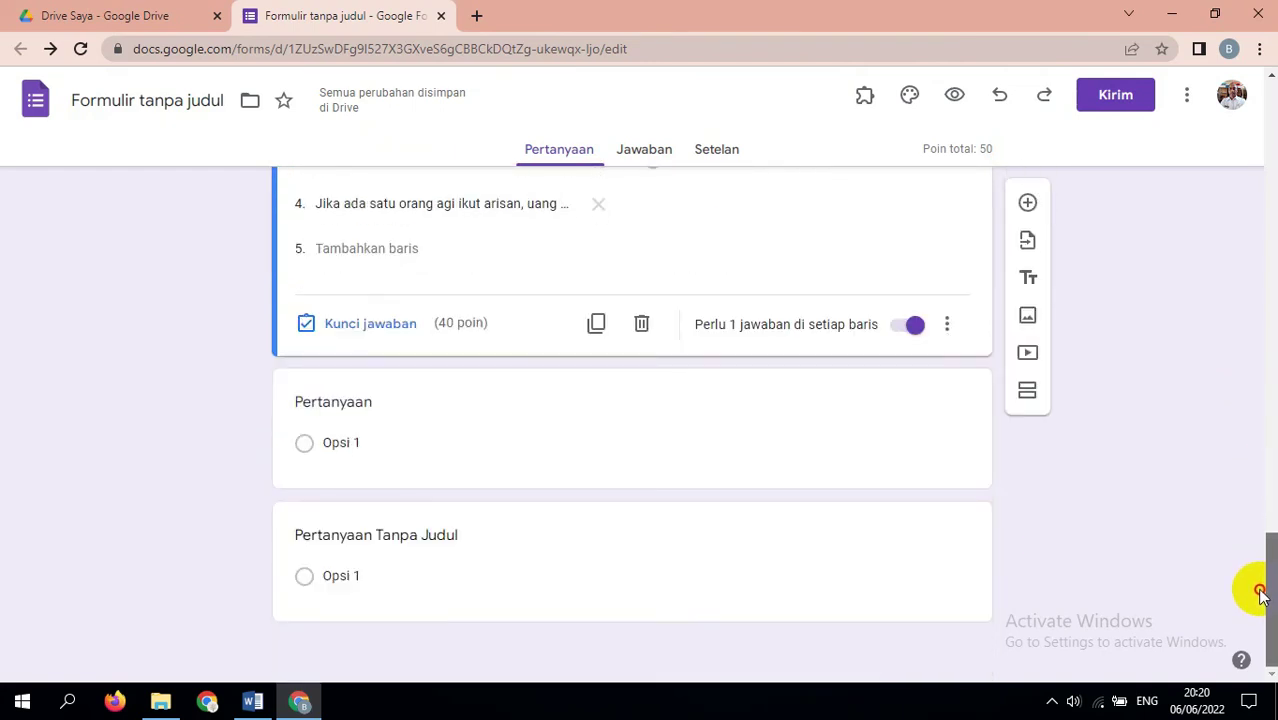
pyautogui.click(343, 410)
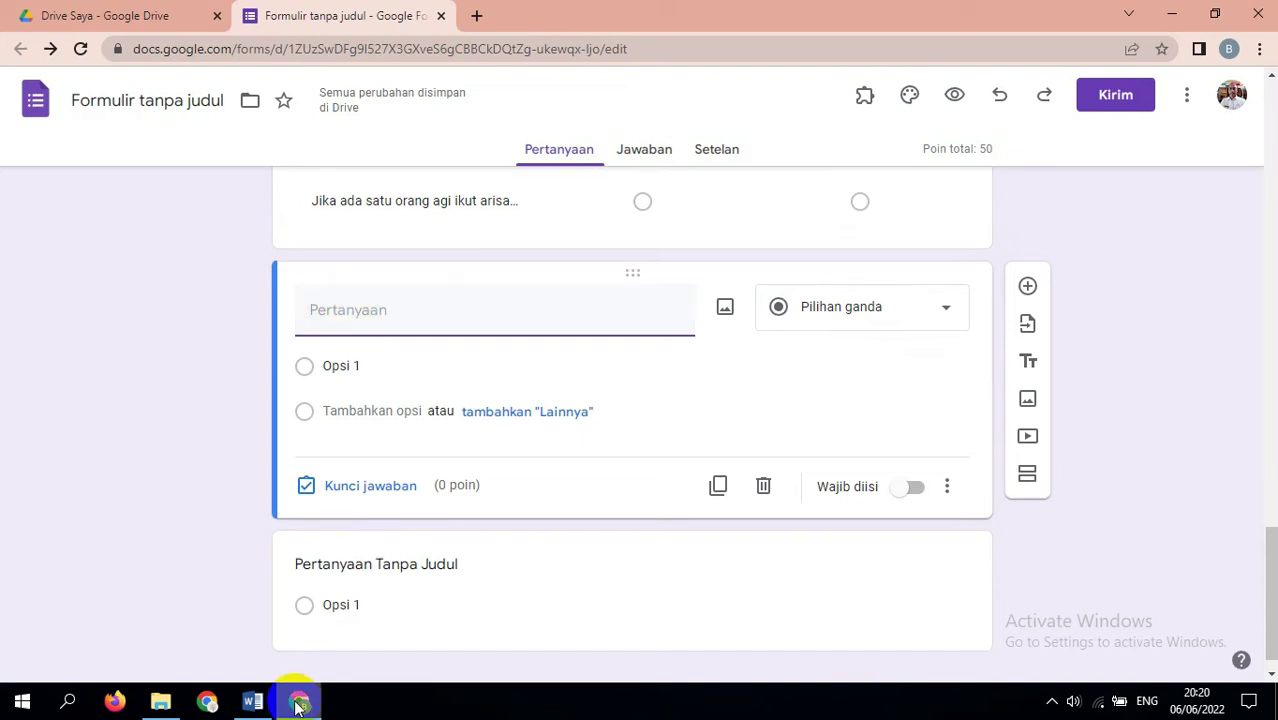
pyautogui.click(252, 702)
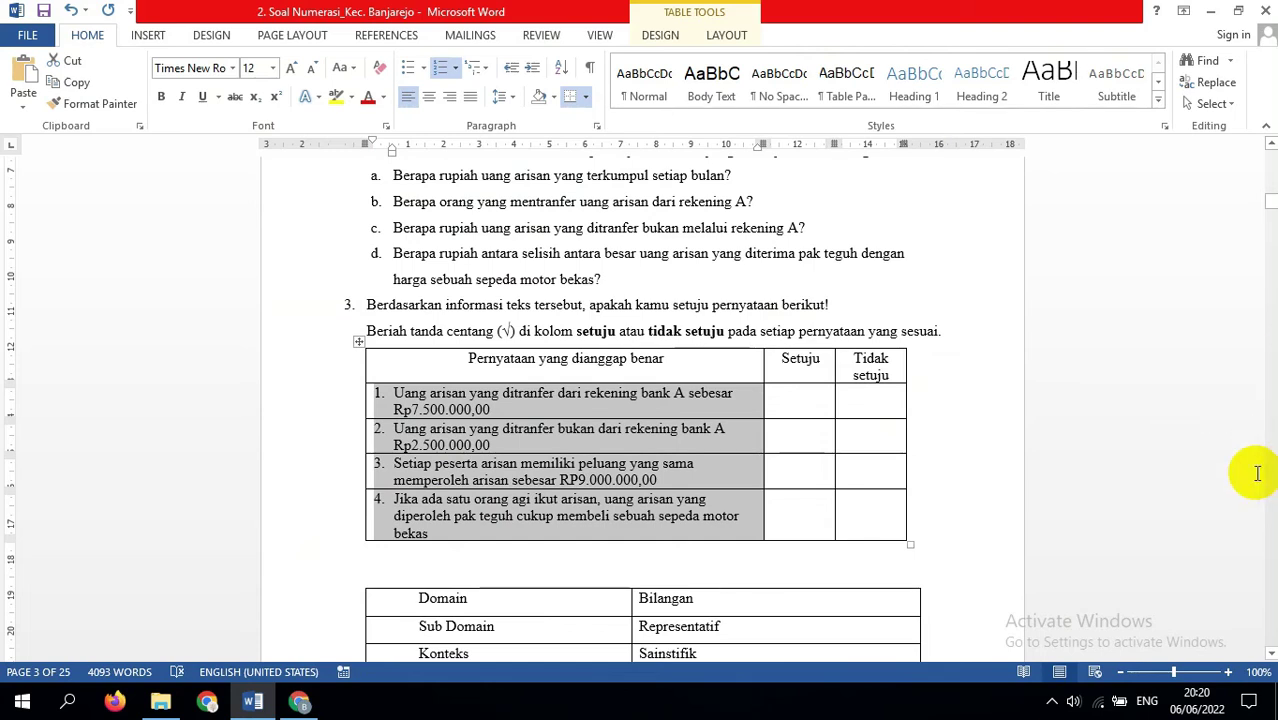
pyautogui.click(1270, 203)
pyautogui.moveTo(1270, 203); pyautogui.dragTo(1271, 220)
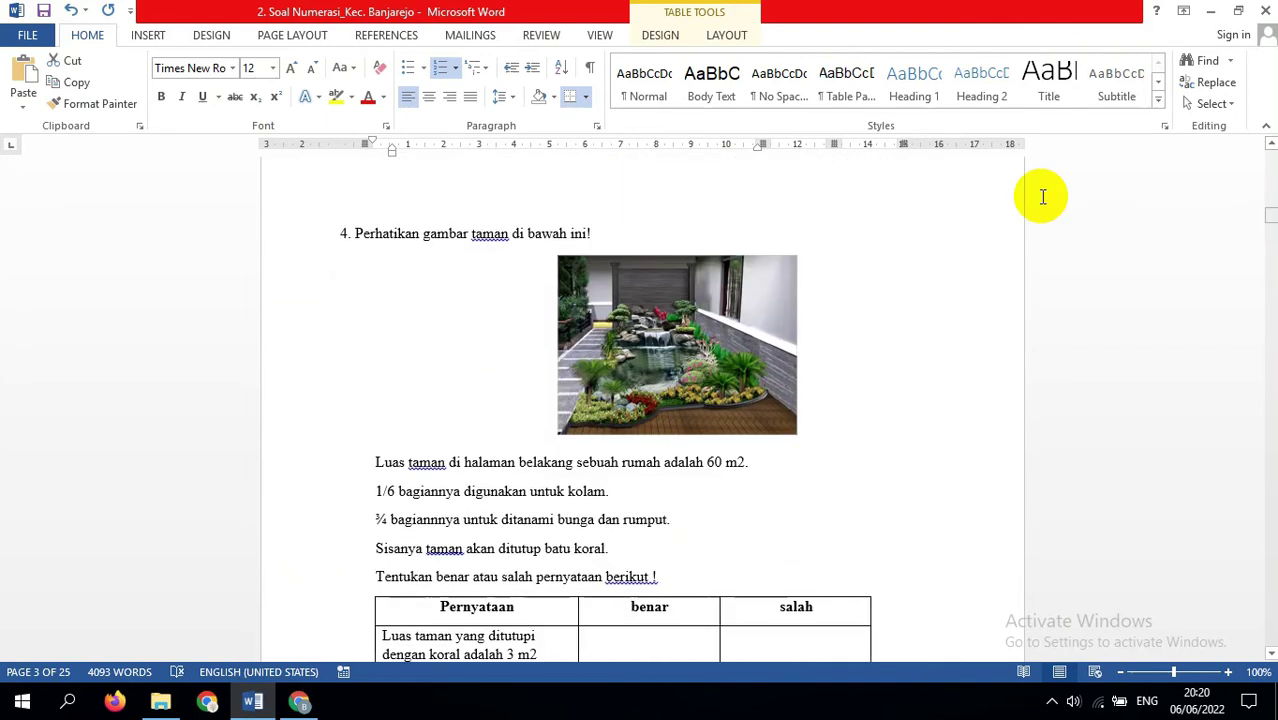
pyautogui.click(357, 234)
pyautogui.moveTo(357, 234); pyautogui.dragTo(689, 578)
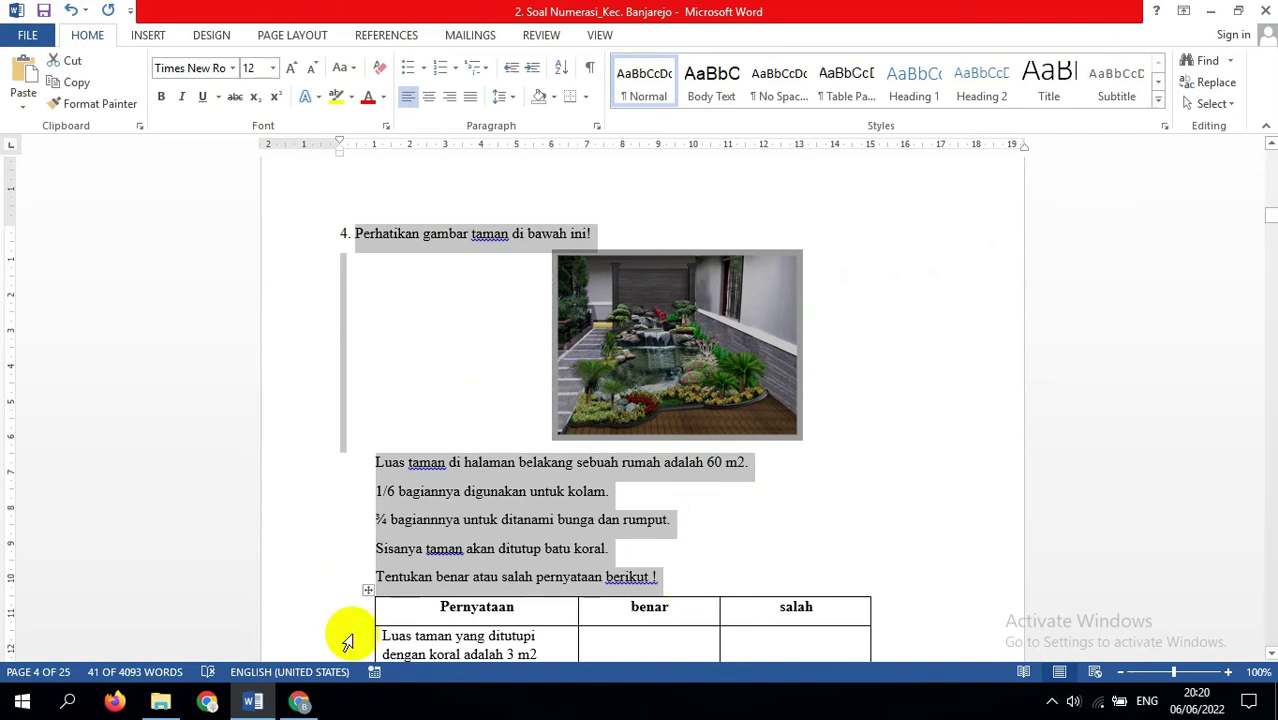
# Paste the taman text into the form's empty question and start a new line after "Perhatikan gambar taman di bawah ini!"
pyautogui.click(298, 702)
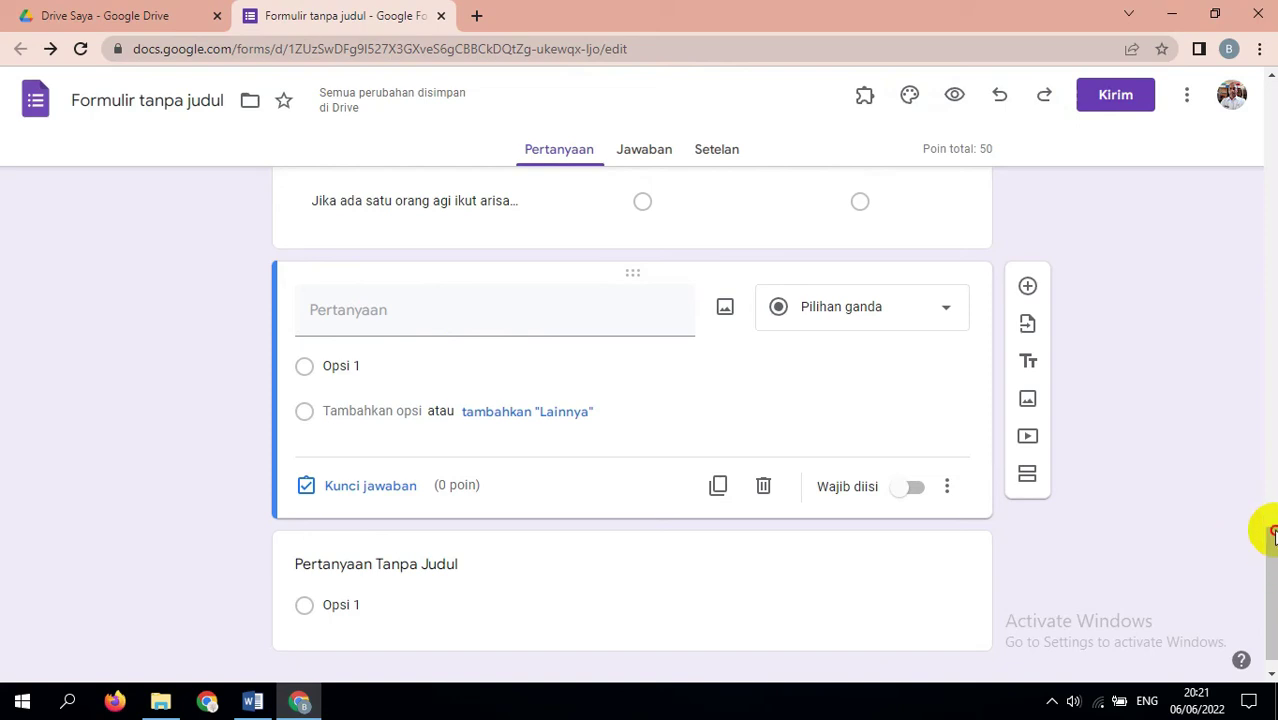
pyautogui.moveTo(1267, 528); pyautogui.dragTo(1267, 526)
pyautogui.click(329, 285)
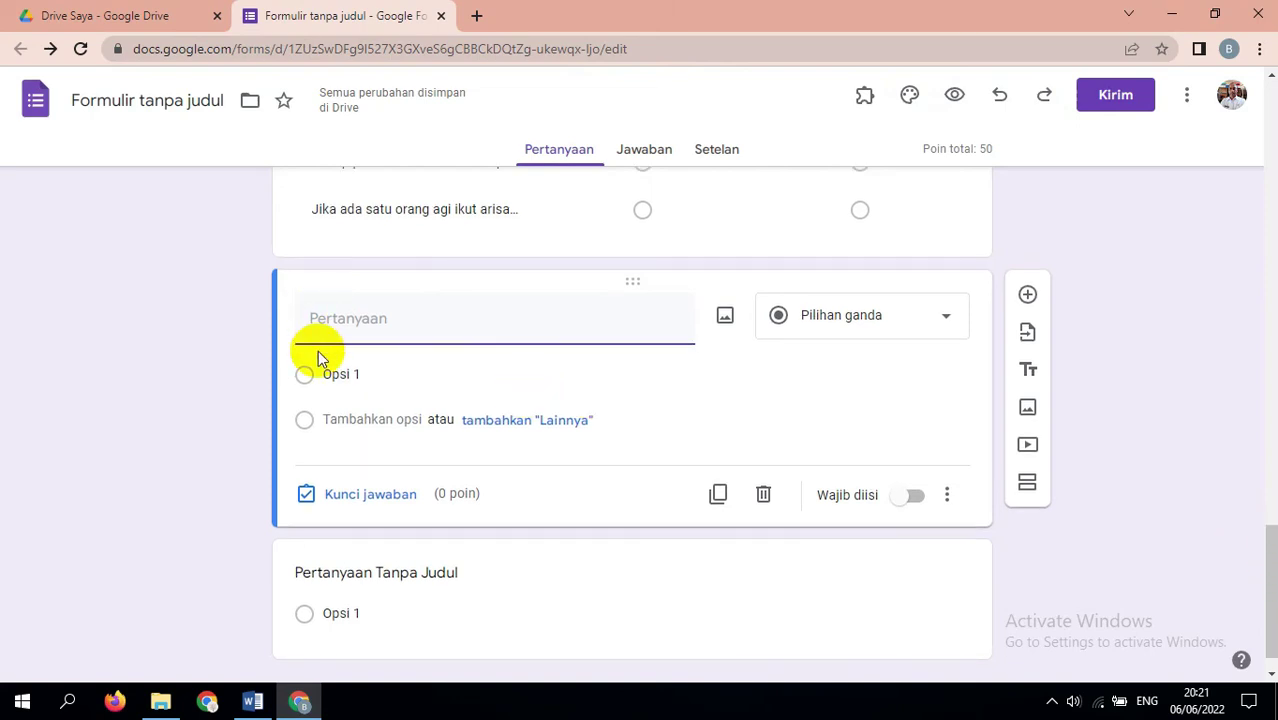
pyautogui.write('Perhatikan gambar taman di bawah ini!Luas taman di halaman belakang sebuah rumah adalah 60 m2.1/6 bagiannya digunakan untuk kolam.¾ bagiannnya untuk ditanami bunga dan rumput.Sisanya taman akan ditutup batu koral.Tentukan benar atau salah pernyataan berikut !')
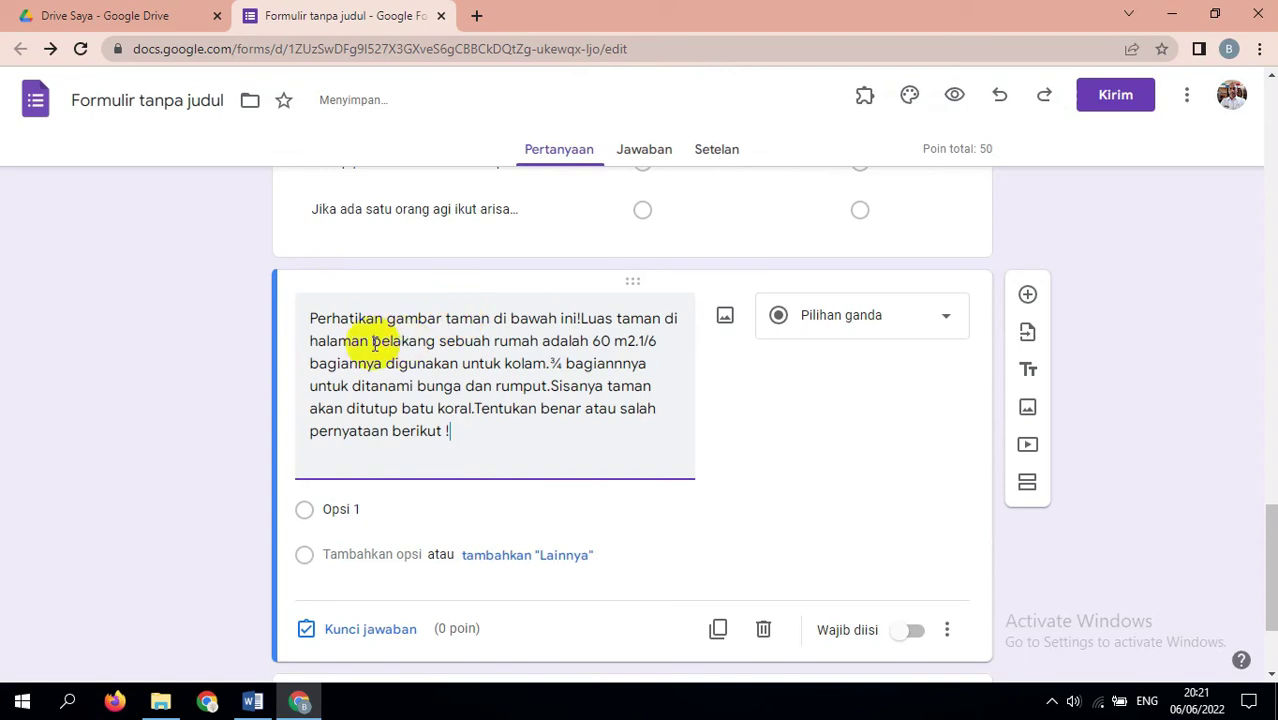
pyautogui.click(582, 318)
pyautogui.press('Return')
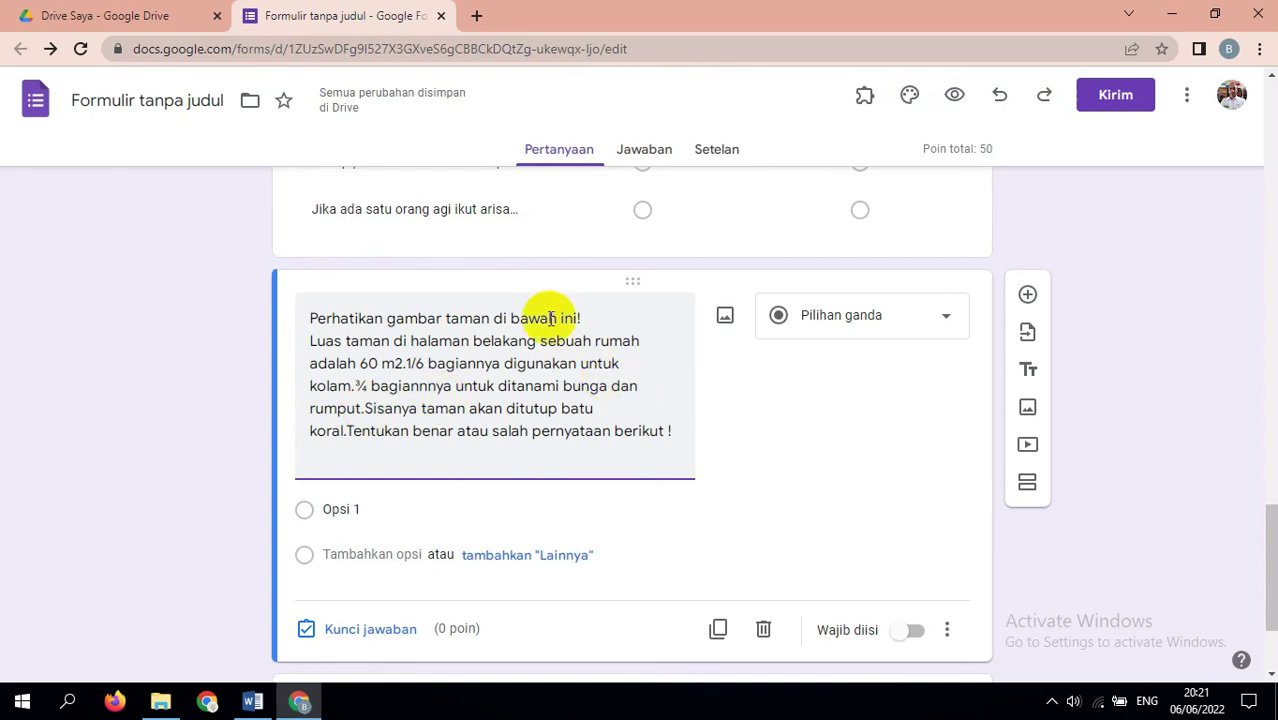
# Upload the image file "gambar taman" from the SOAL folder into the taman question
pyautogui.click(725, 317)
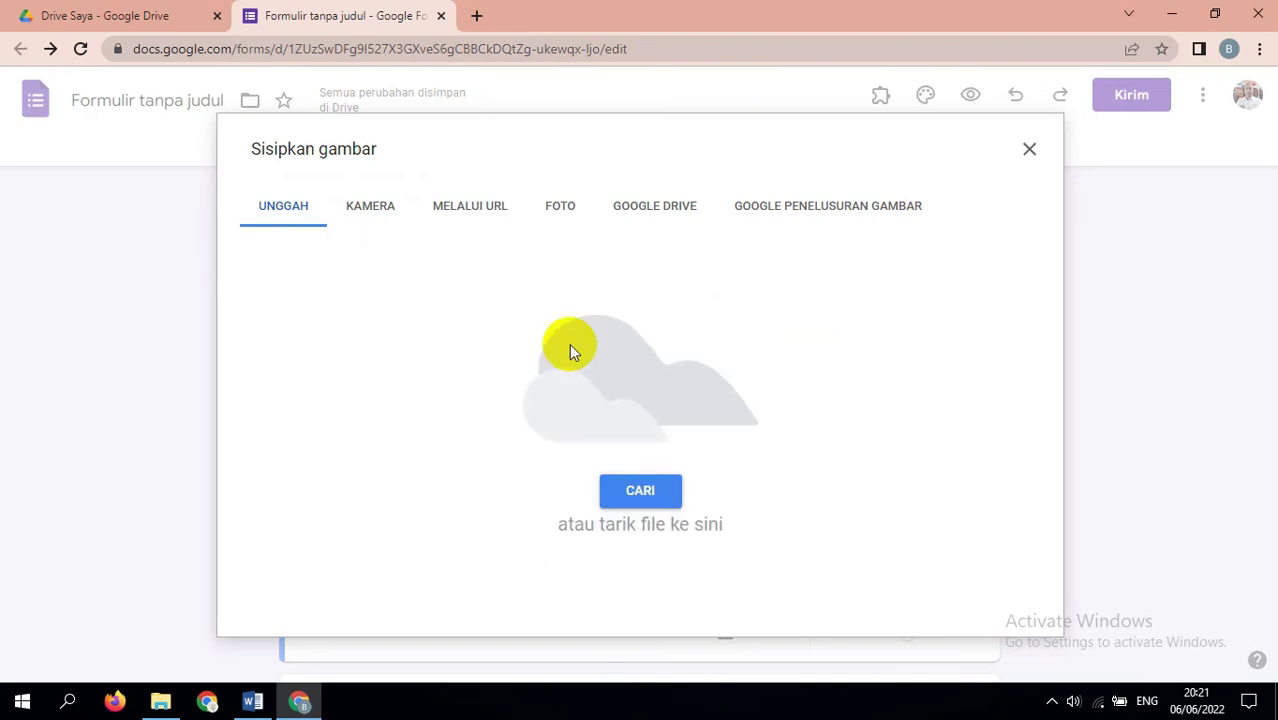
pyautogui.click(639, 492)
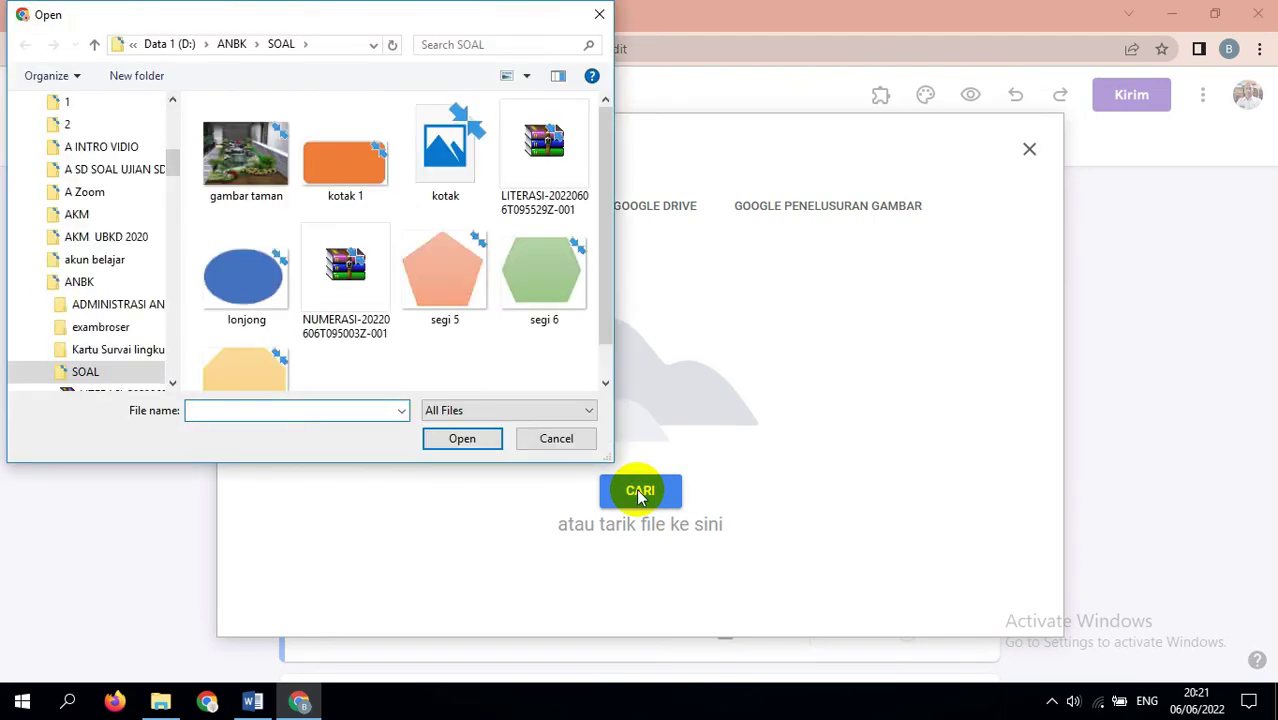
pyautogui.click(246, 150)
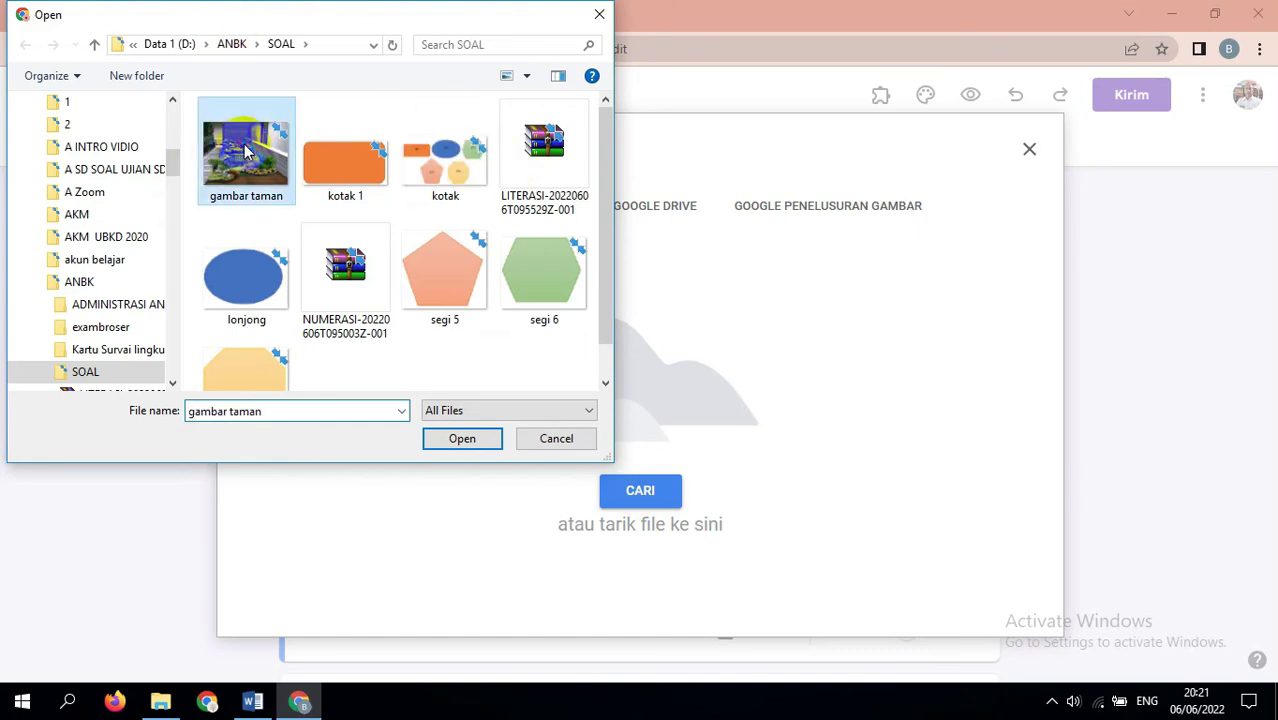
pyautogui.click(471, 438)
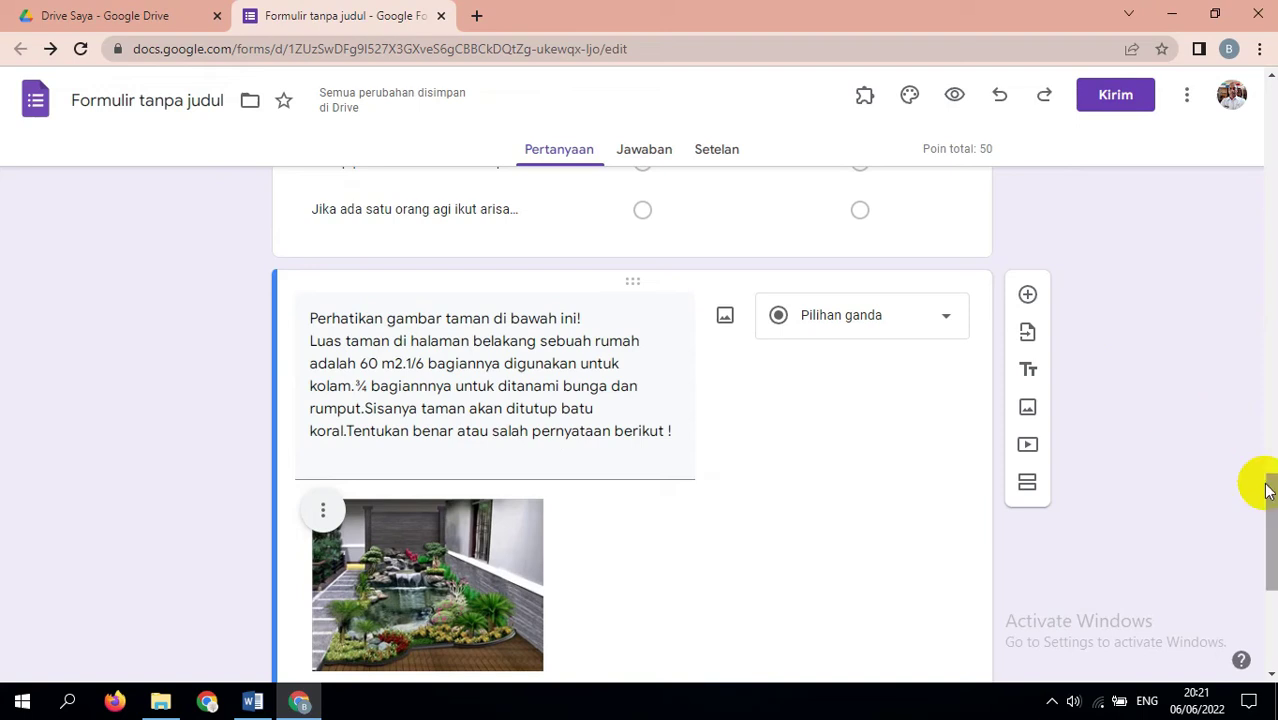
# Check question 4 in the Word document and change the taman question's type to Kisi pilihan ganda
pyautogui.moveTo(1268, 540); pyautogui.dragTo(1267, 580)
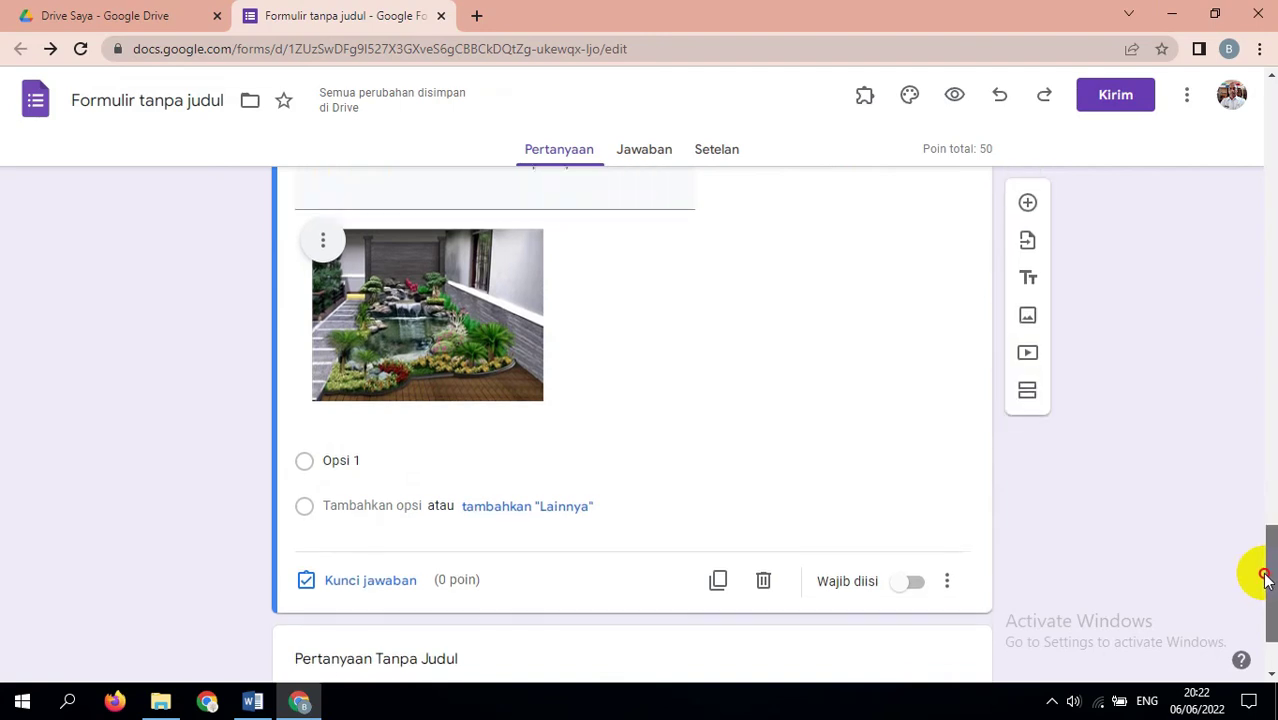
pyautogui.click(255, 704)
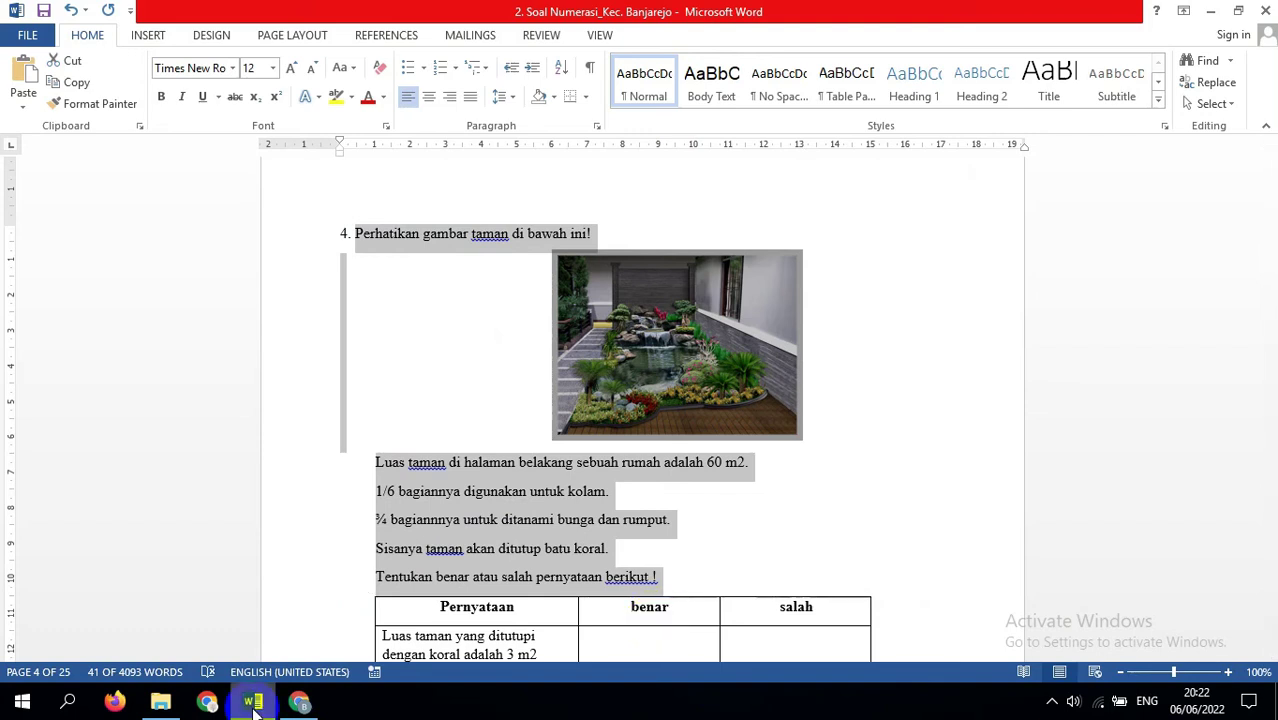
pyautogui.click(298, 704)
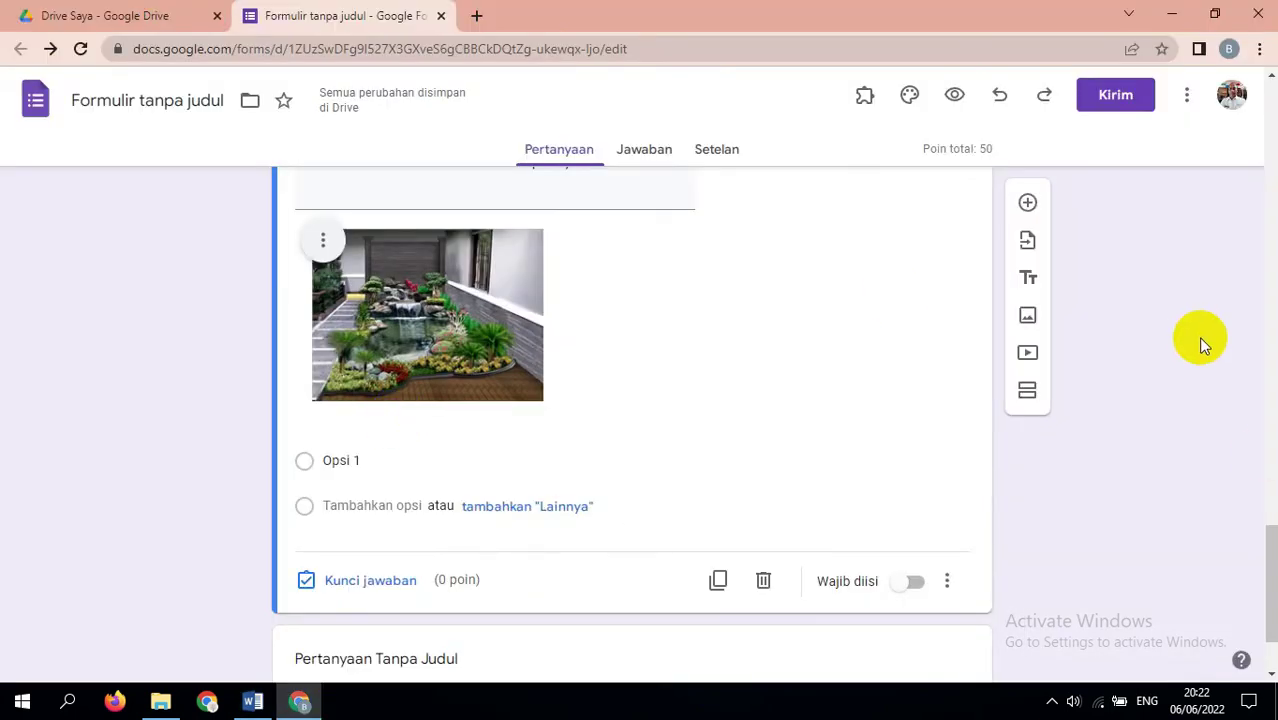
pyautogui.moveTo(1271, 543); pyautogui.dragTo(1266, 500)
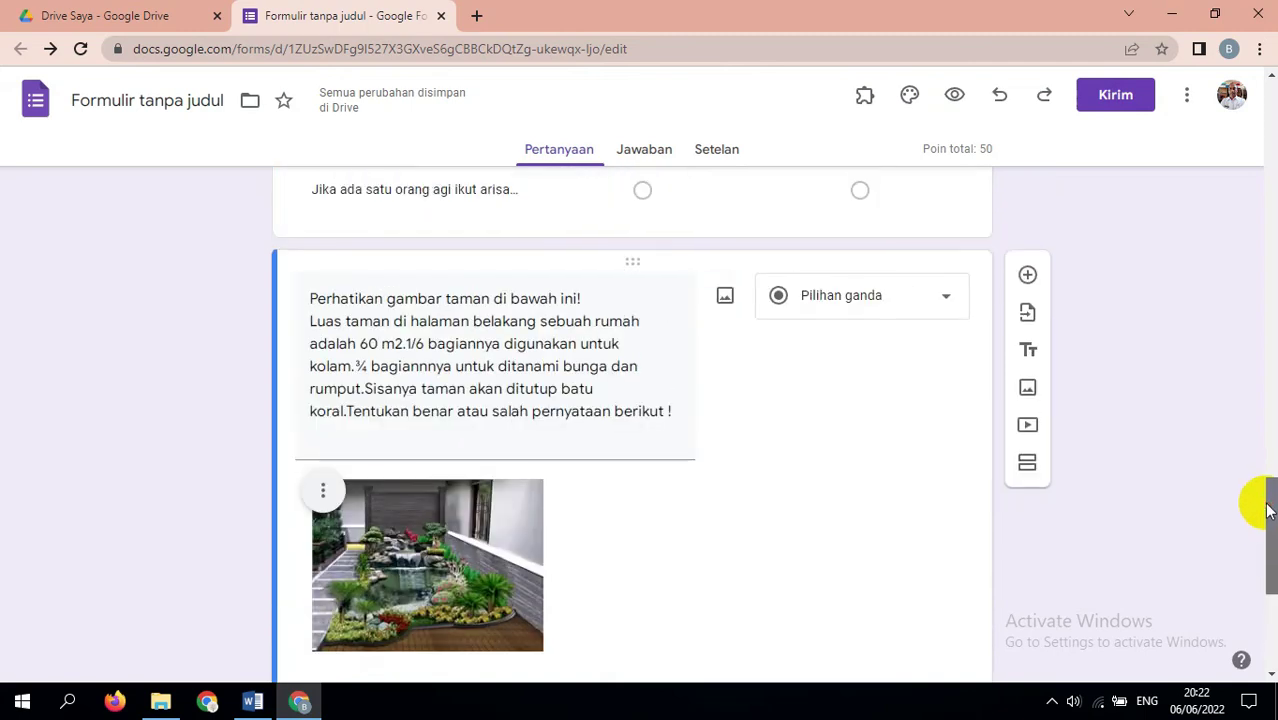
pyautogui.click(946, 303)
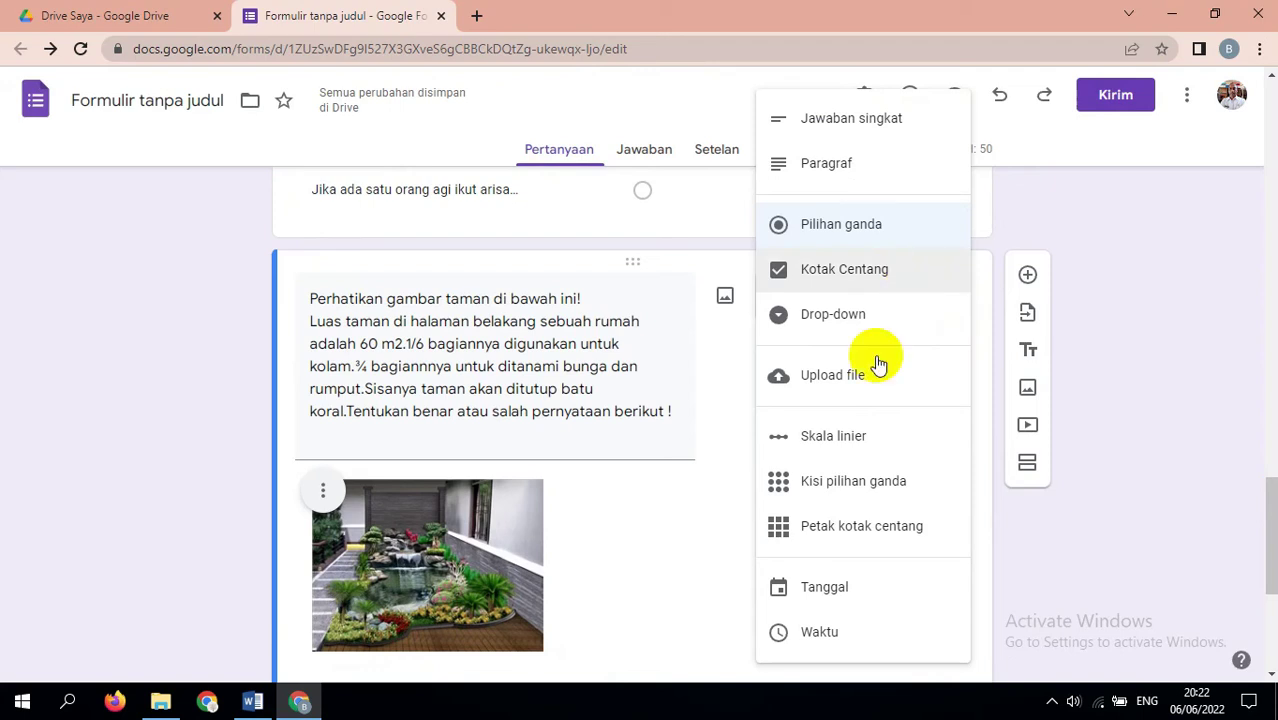
pyautogui.click(840, 488)
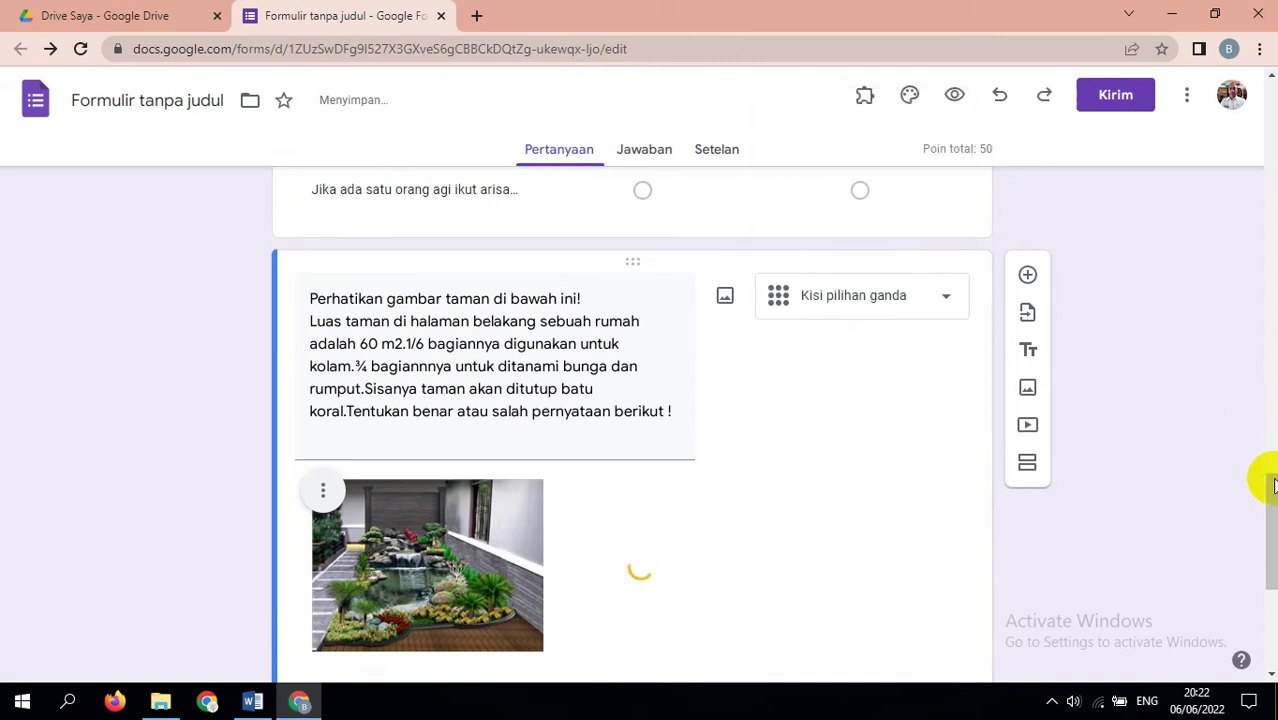
# Fill the grid's first row with "Luas taman yang ditutupi dengan koral adalah 3 m2", copied from the Word table
pyautogui.moveTo(1270, 479); pyautogui.dragTo(1268, 565)
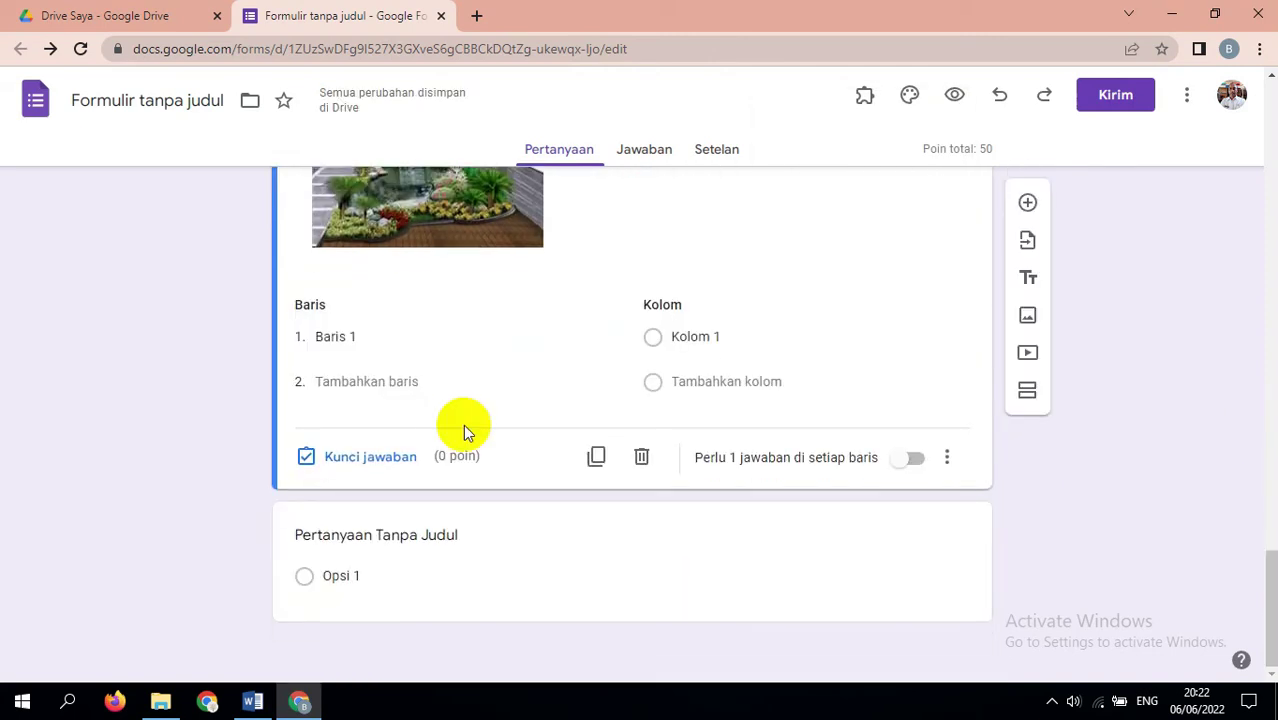
pyautogui.click(371, 337)
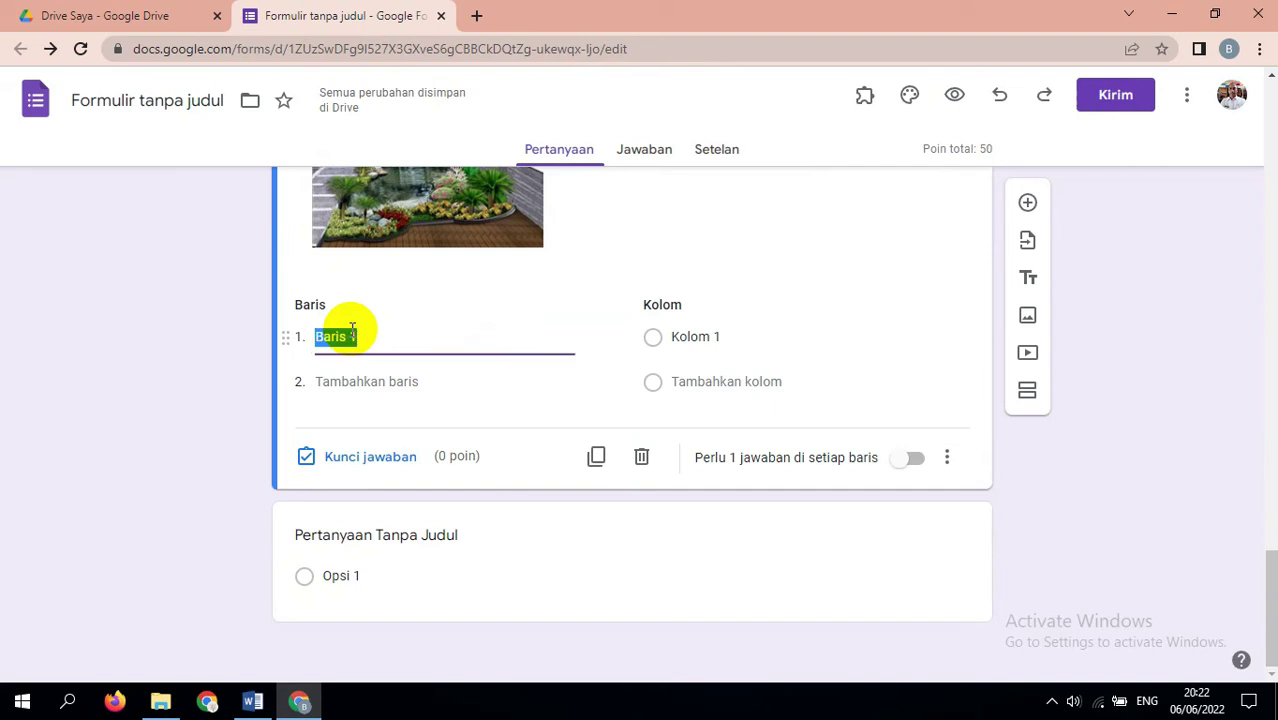
pyautogui.click(252, 702)
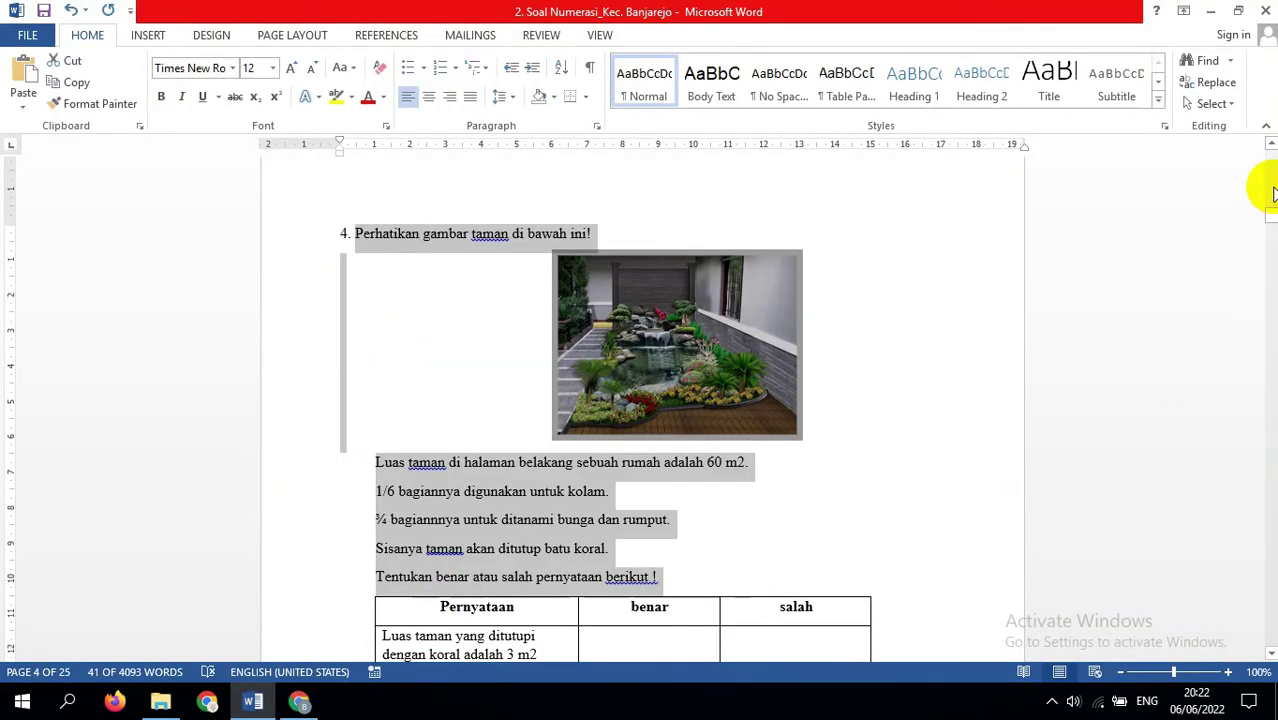
pyautogui.moveTo(1272, 210); pyautogui.dragTo(1268, 222)
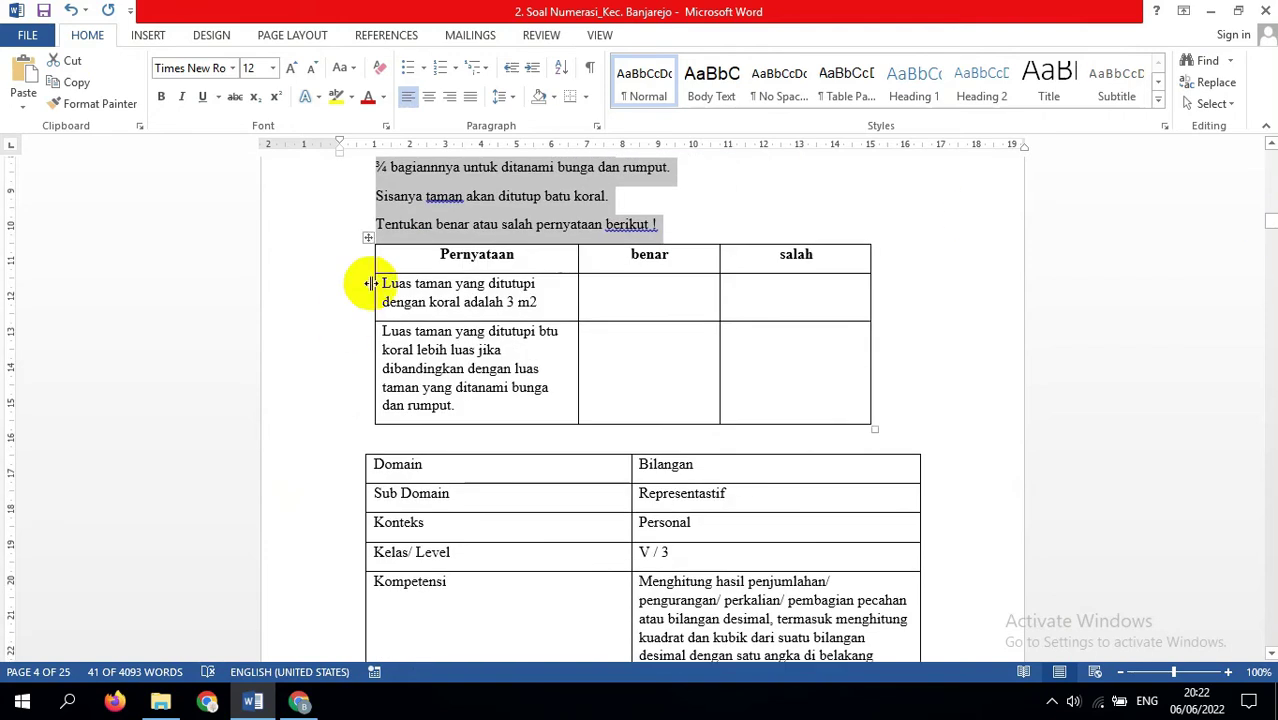
pyautogui.moveTo(383, 285); pyautogui.dragTo(555, 302)
pyautogui.hotkey('ctrl', 'c')
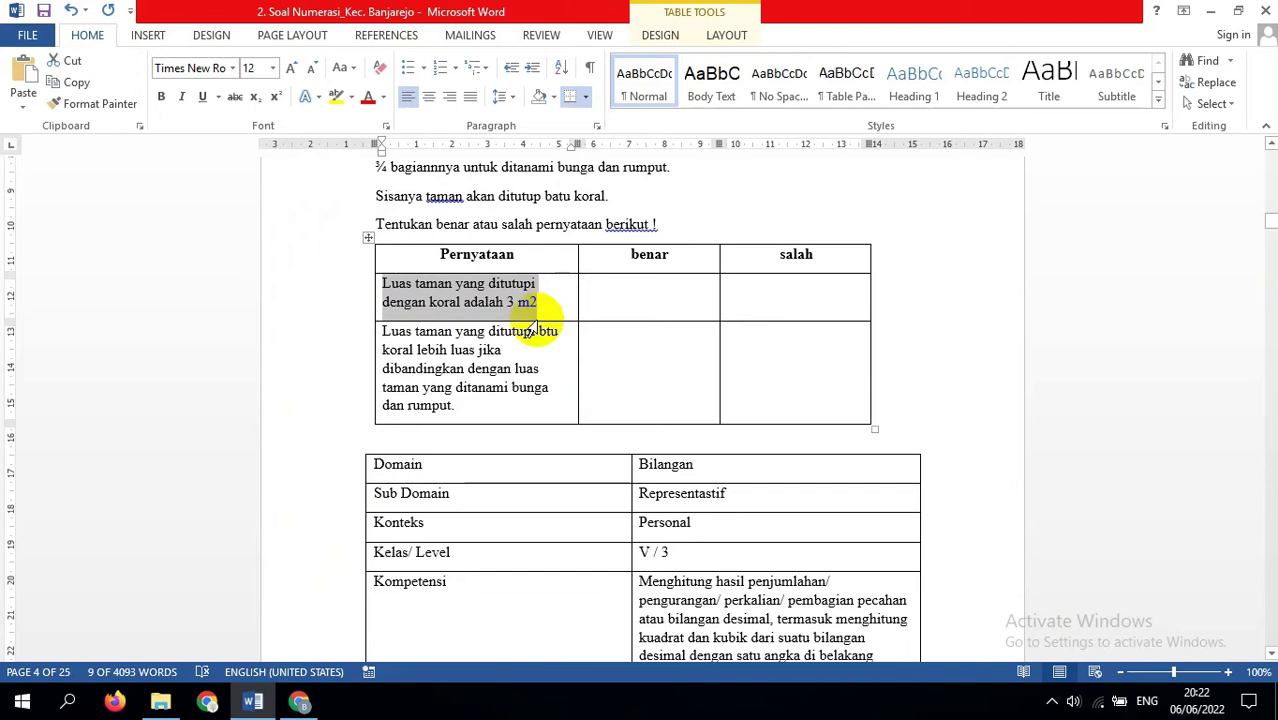
pyautogui.click(300, 703)
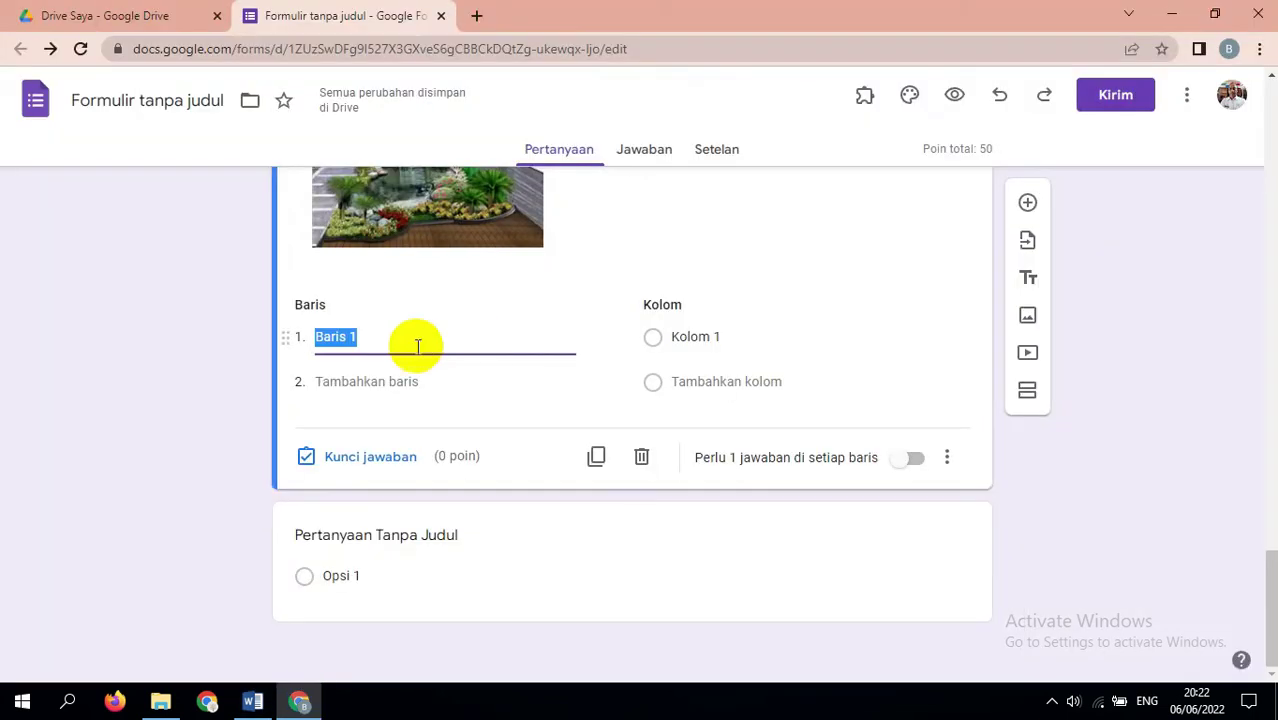
pyautogui.hotkey('ctrl', 'v')
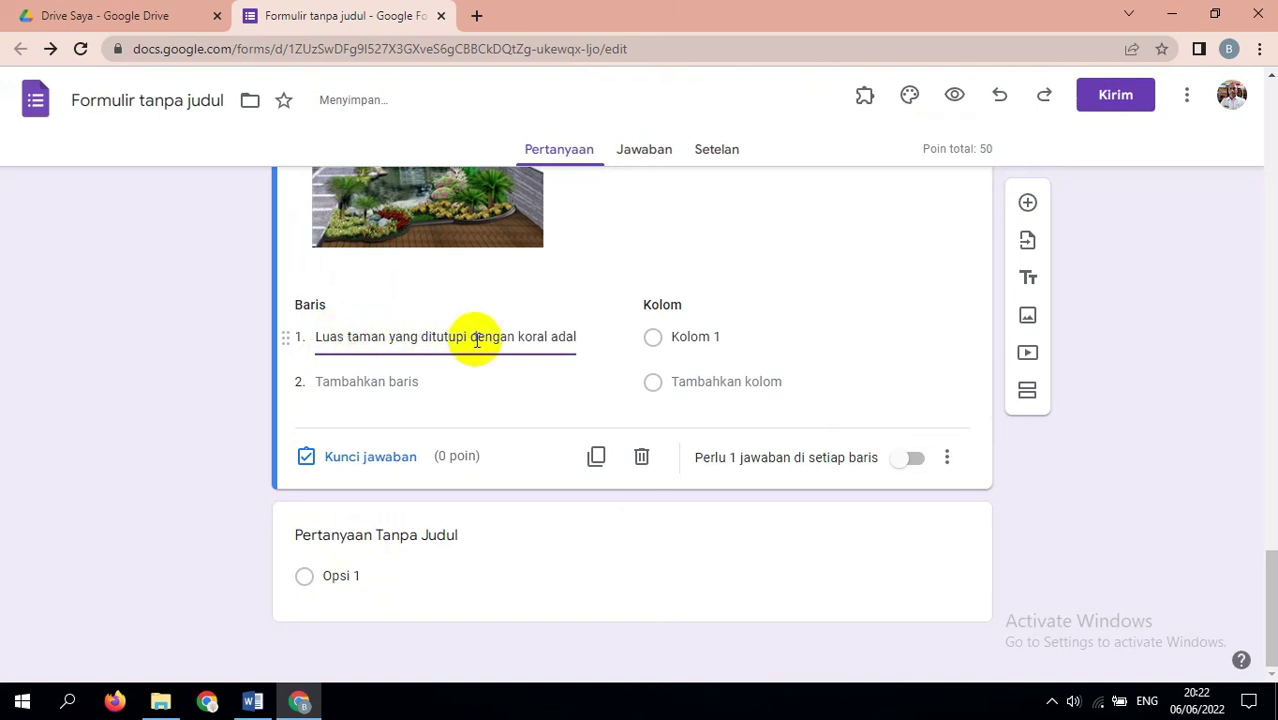
pyautogui.hotkey('ctrl', 'a')
pyautogui.click(590, 339)
pyautogui.click(582, 338)
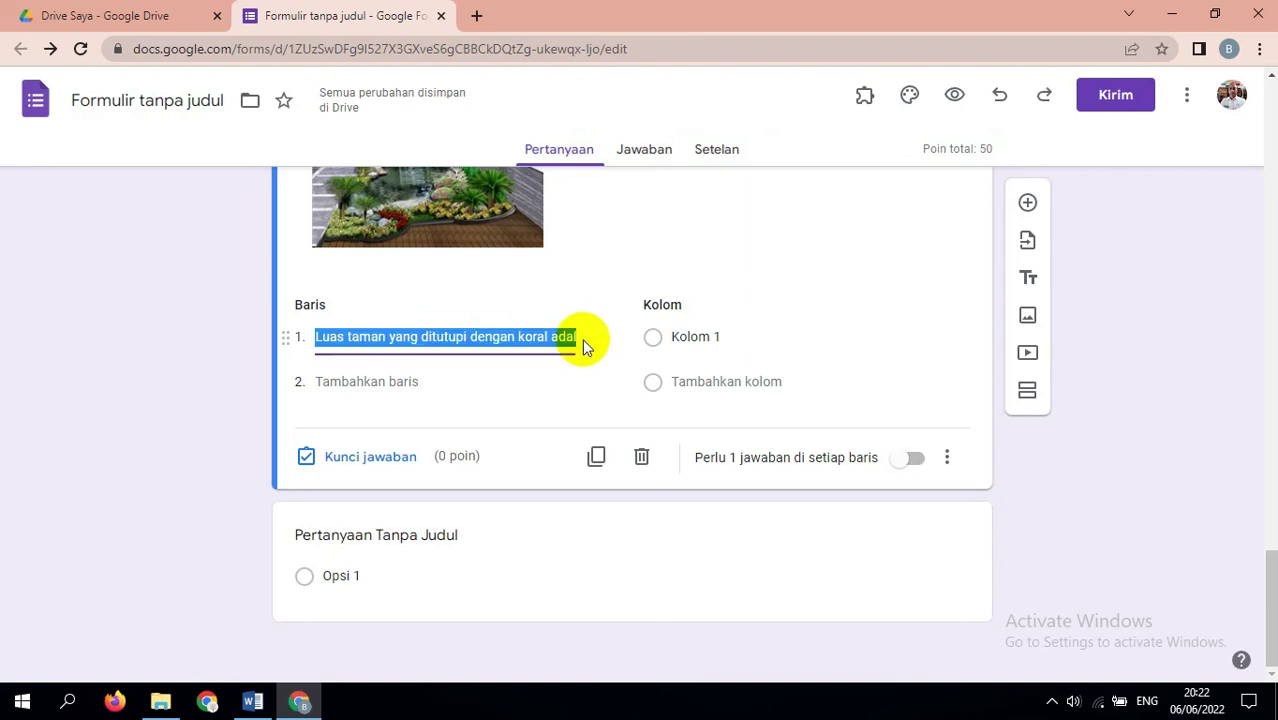
# Name the taman grid's first column "Benar" and add a second column named "Salah"
pyautogui.click(677, 340)
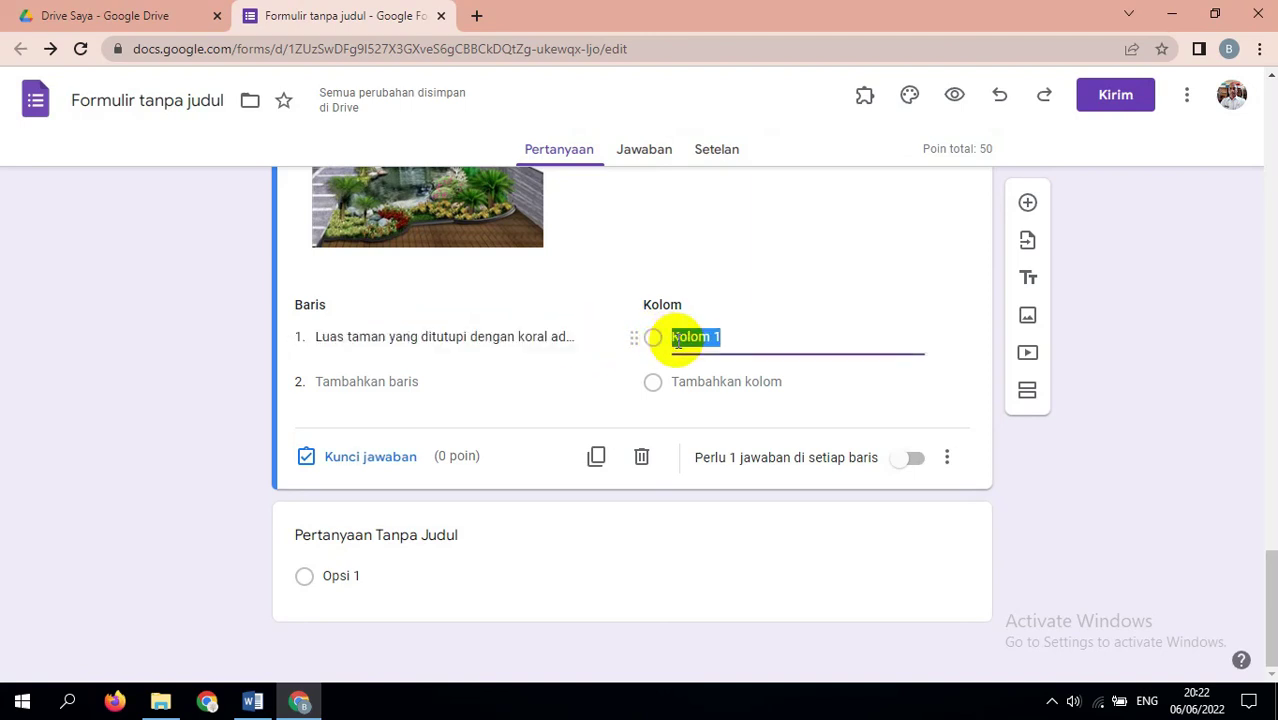
pyautogui.write('B')
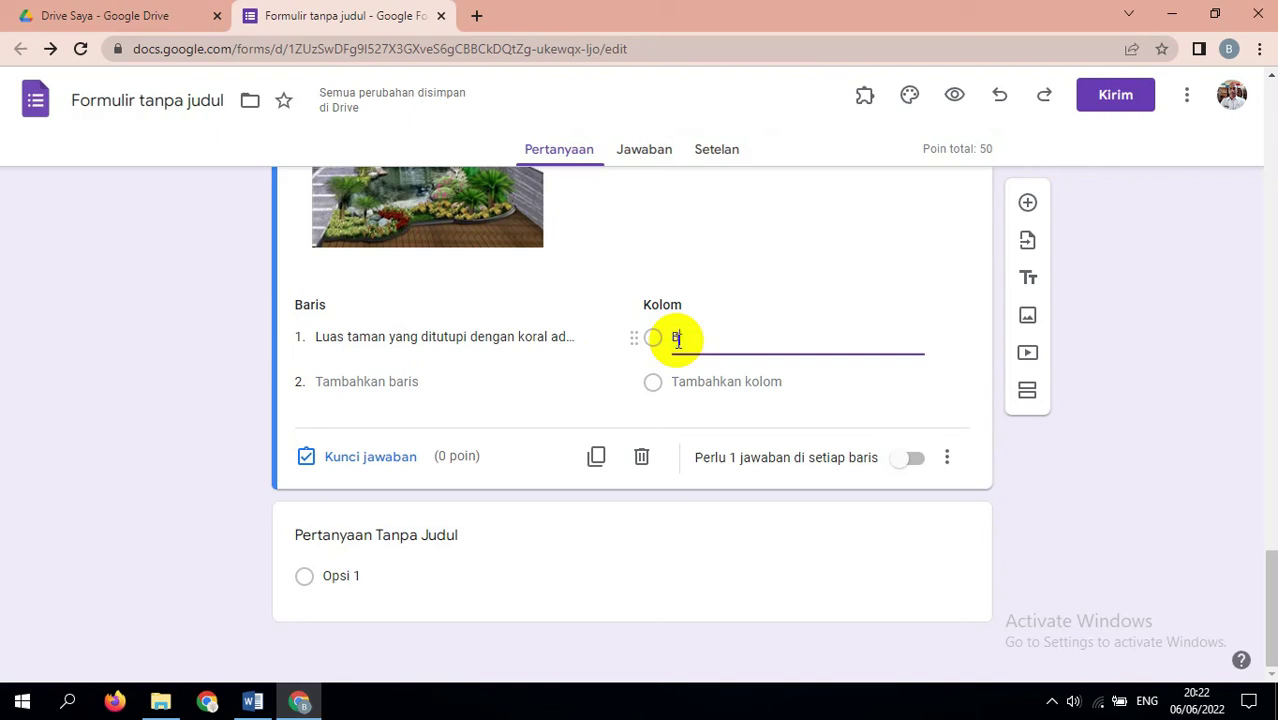
pyautogui.write('enar')
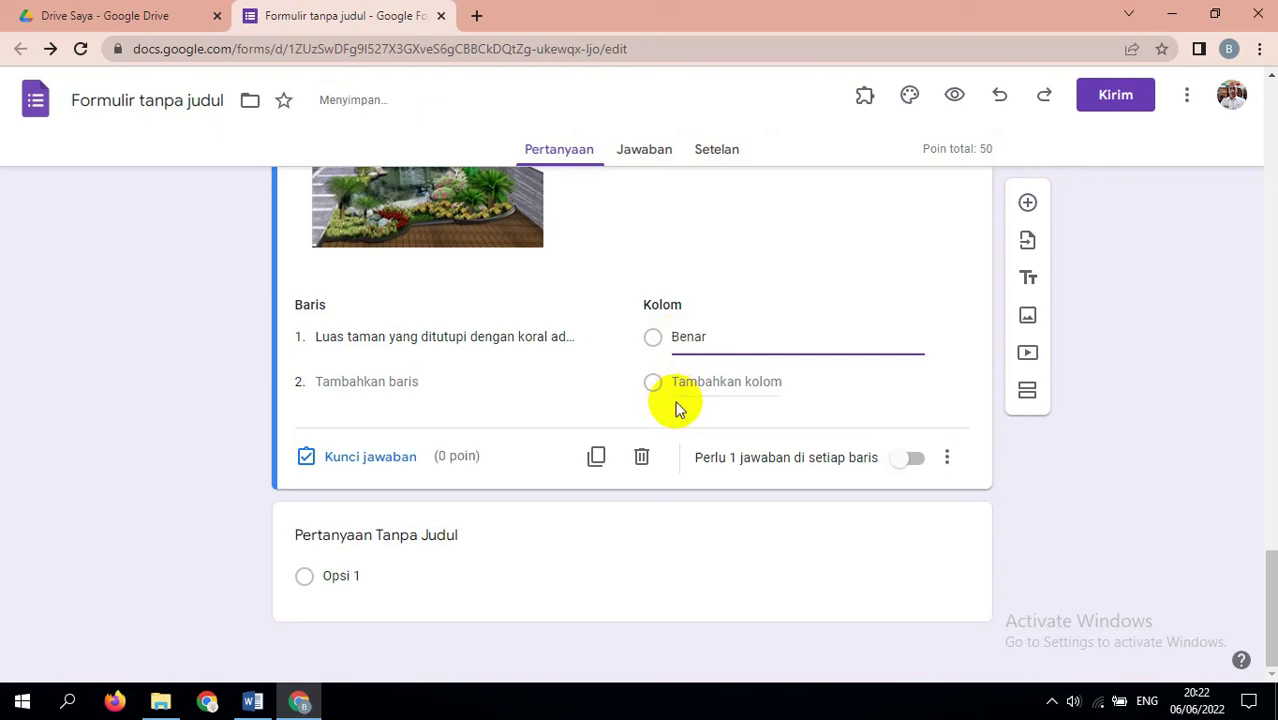
pyautogui.write('\\')
pyautogui.press('BackSpace')
pyautogui.click(672, 382)
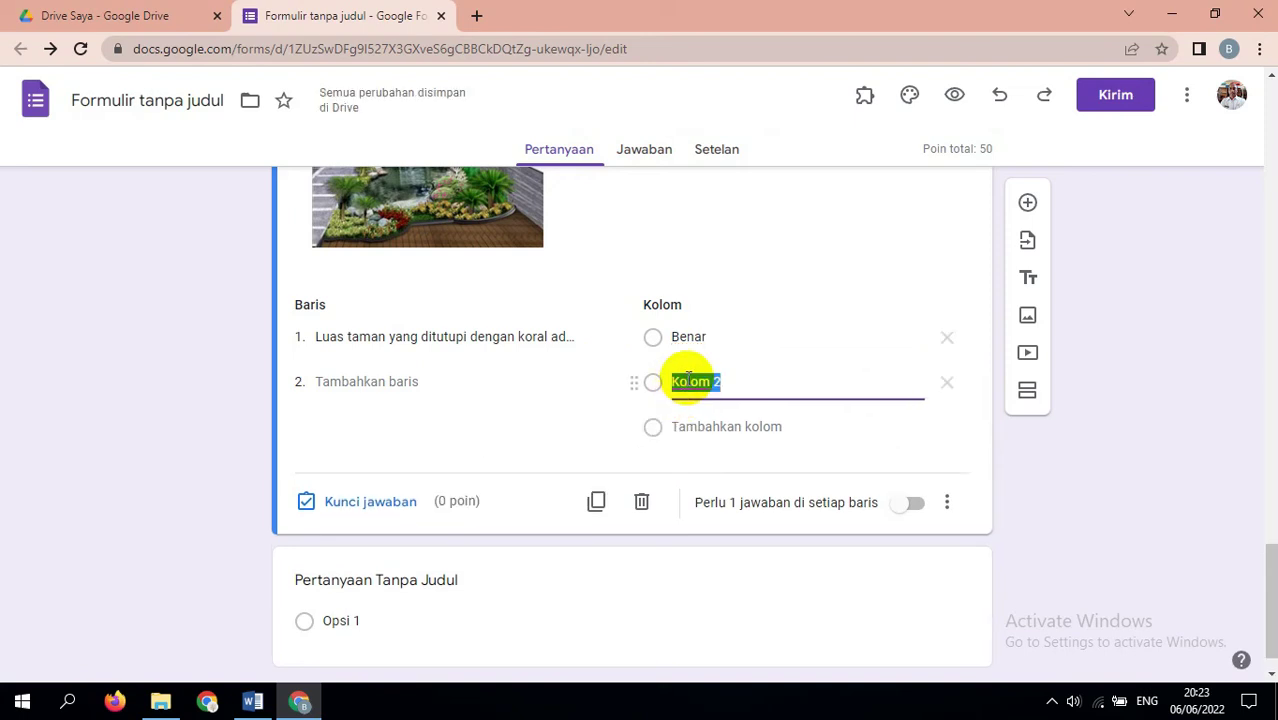
pyautogui.write('Sala')
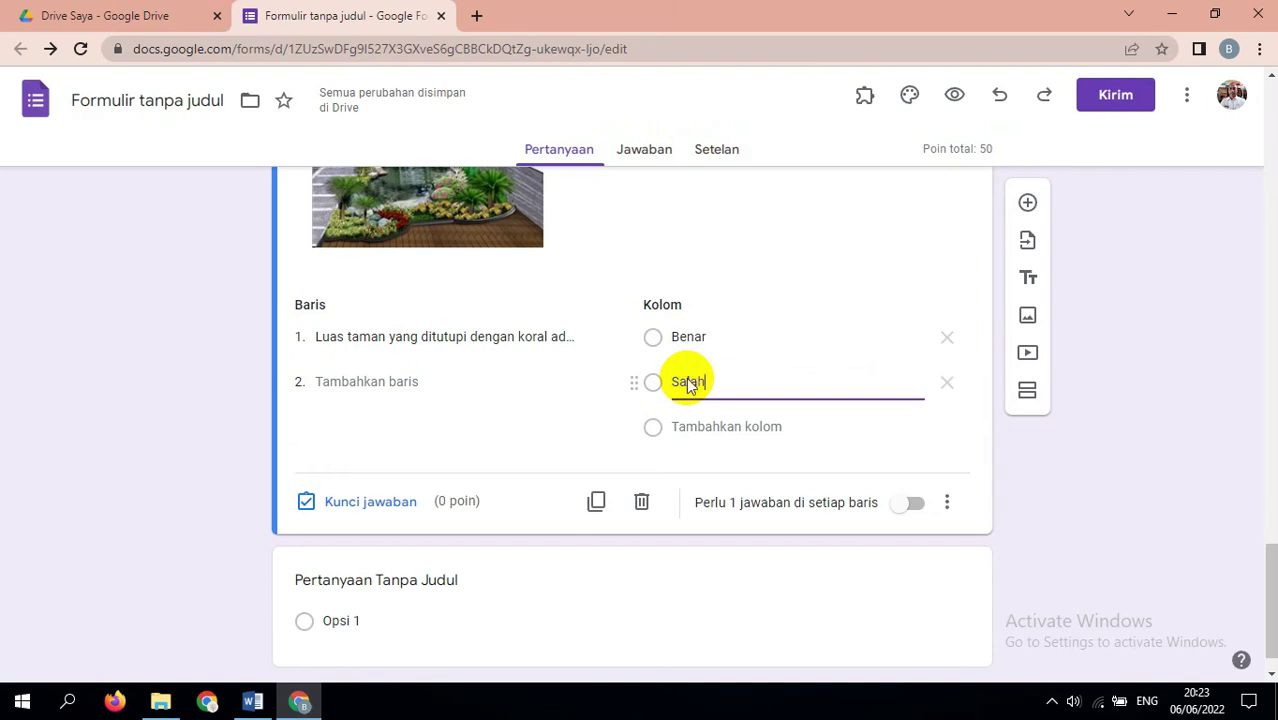
pyautogui.write('h')
# Add a second grid row and paste in the statement "Luas taman yang ditutupi btu koral lebih luas jika…" from the Word table
pyautogui.click(253, 702)
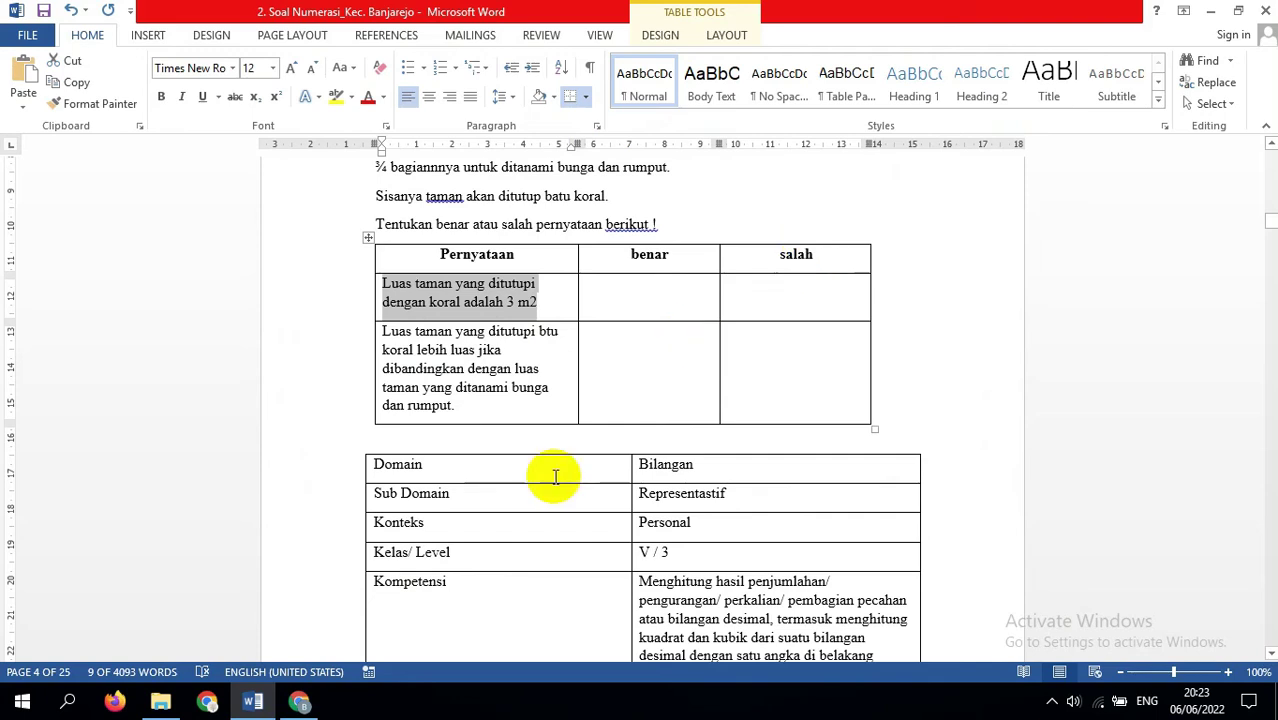
pyautogui.click(299, 702)
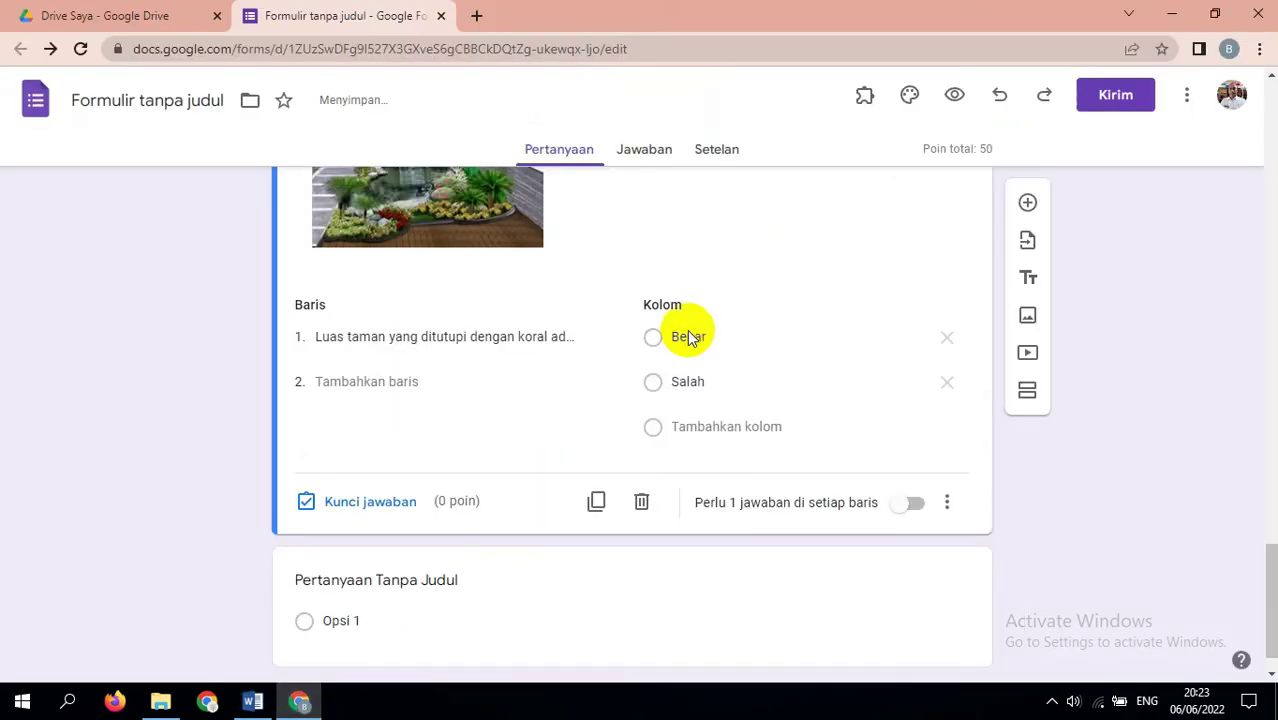
pyautogui.click(346, 382)
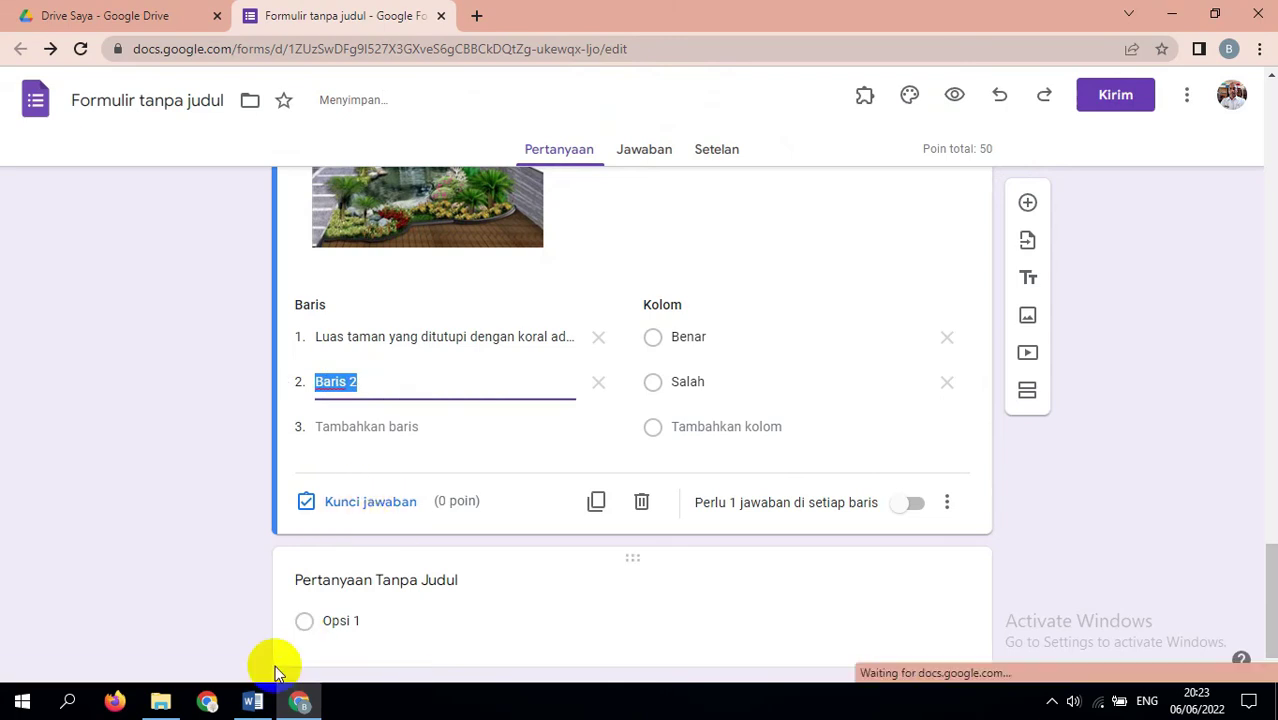
pyautogui.click(254, 697)
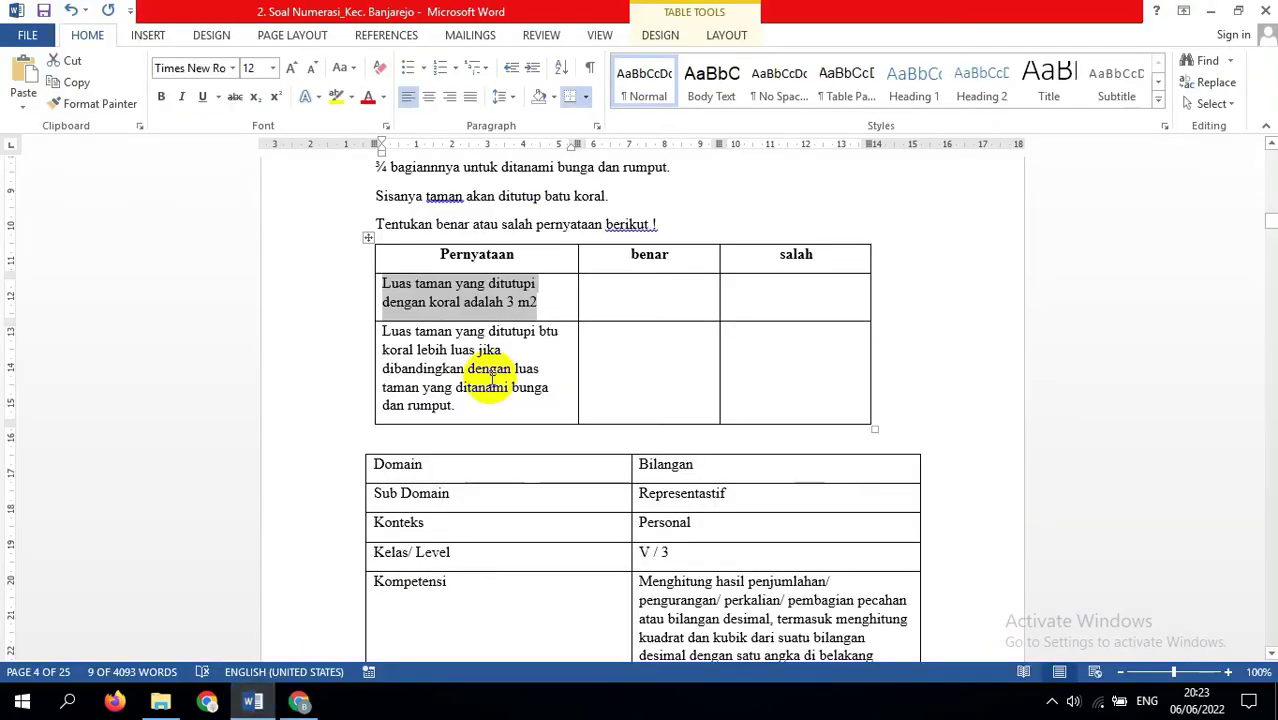
pyautogui.moveTo(383, 332); pyautogui.dragTo(505, 405)
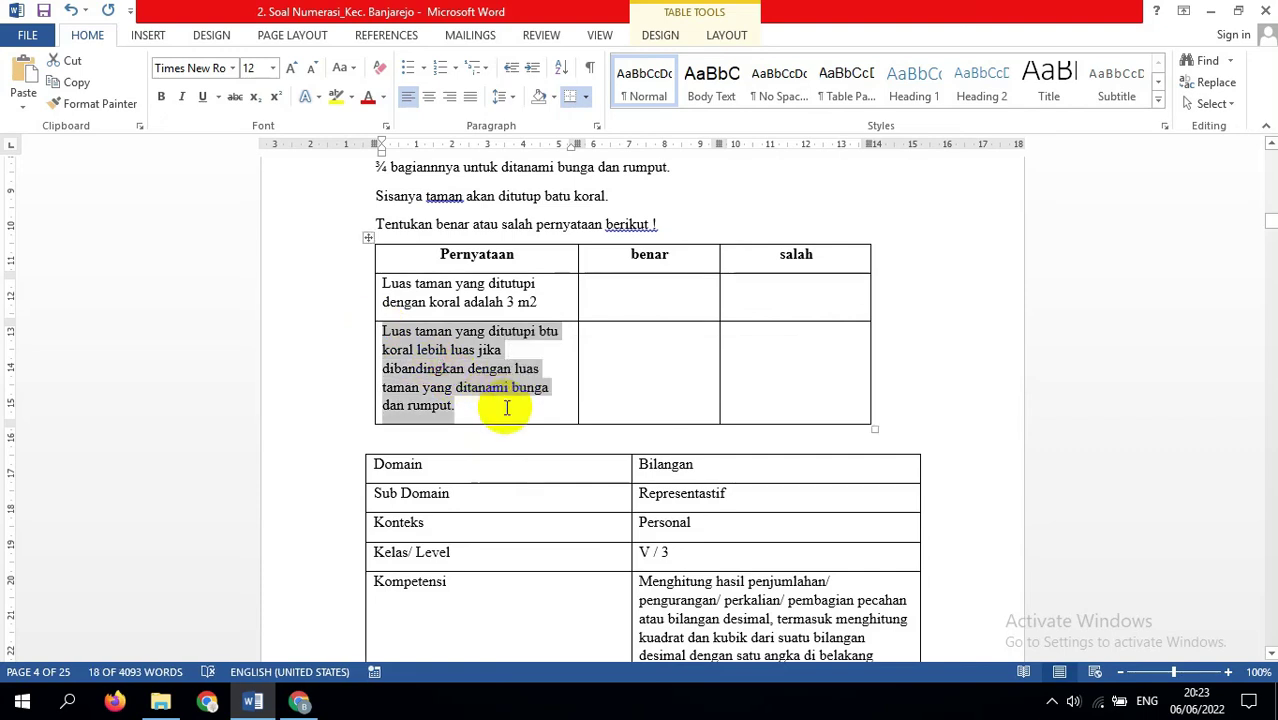
pyautogui.click(298, 702)
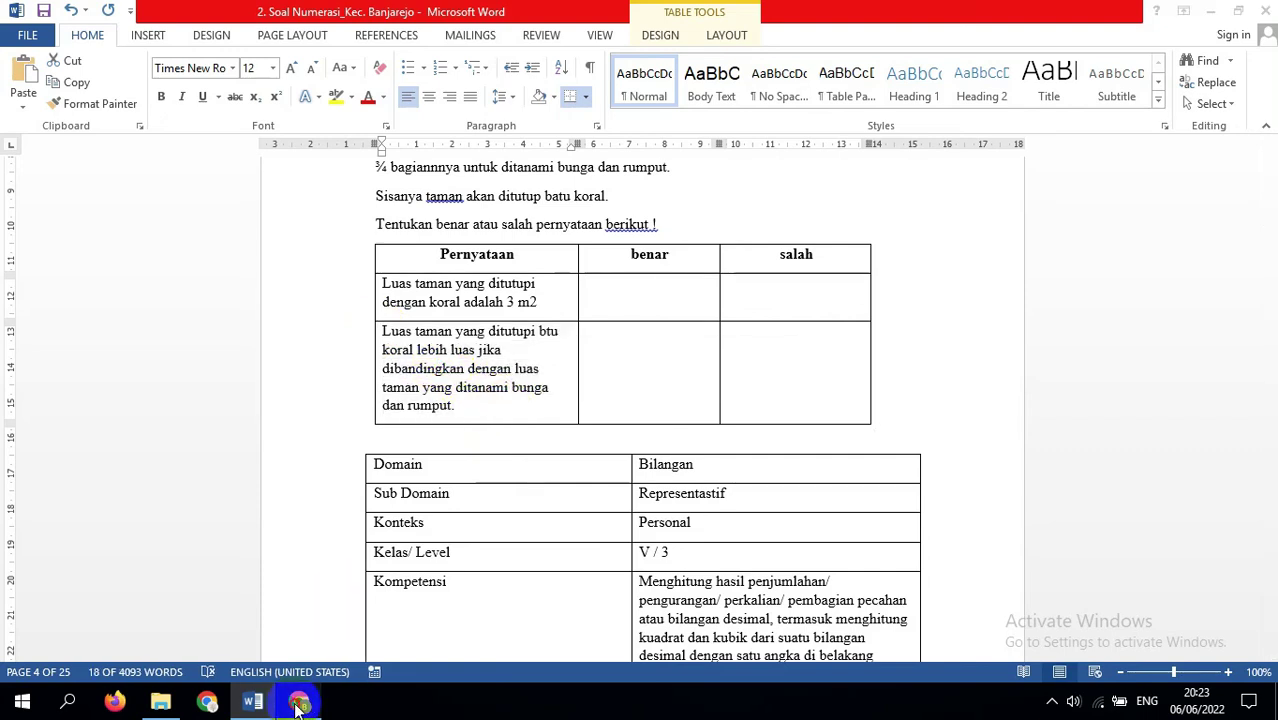
pyautogui.click(362, 380)
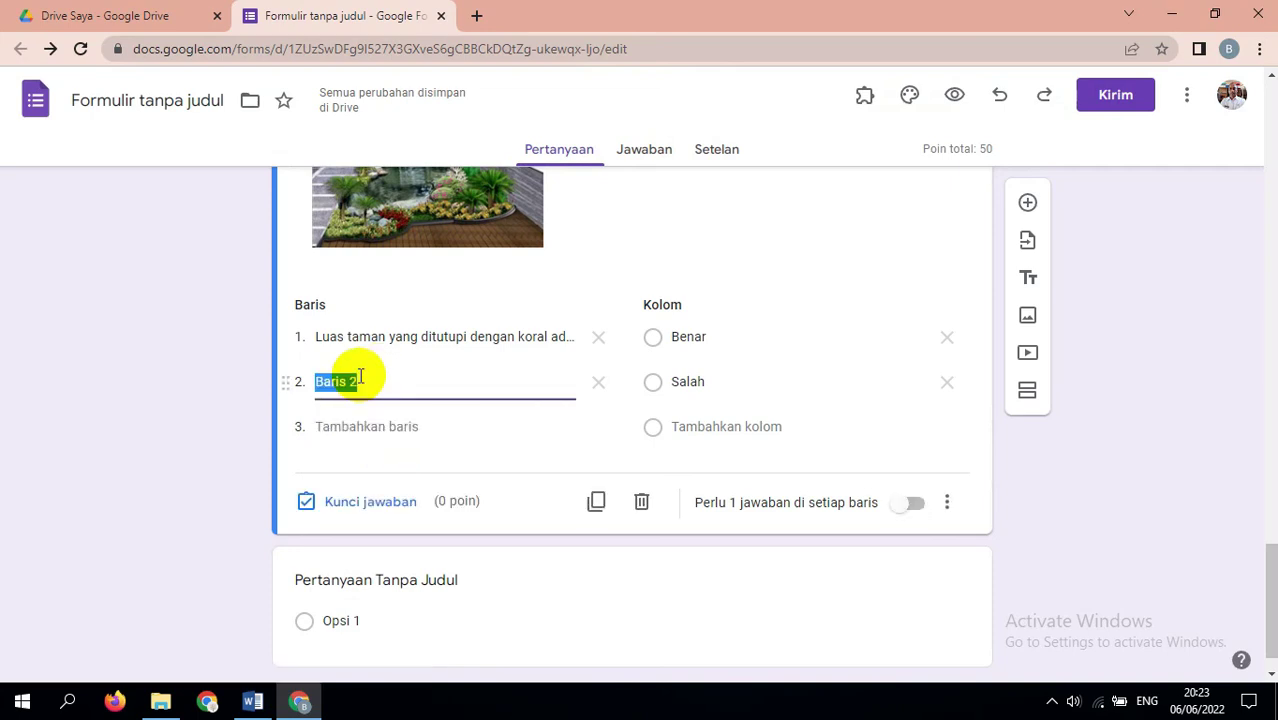
pyautogui.click(361, 377)
pyautogui.hotkey('ctrl', 'v')
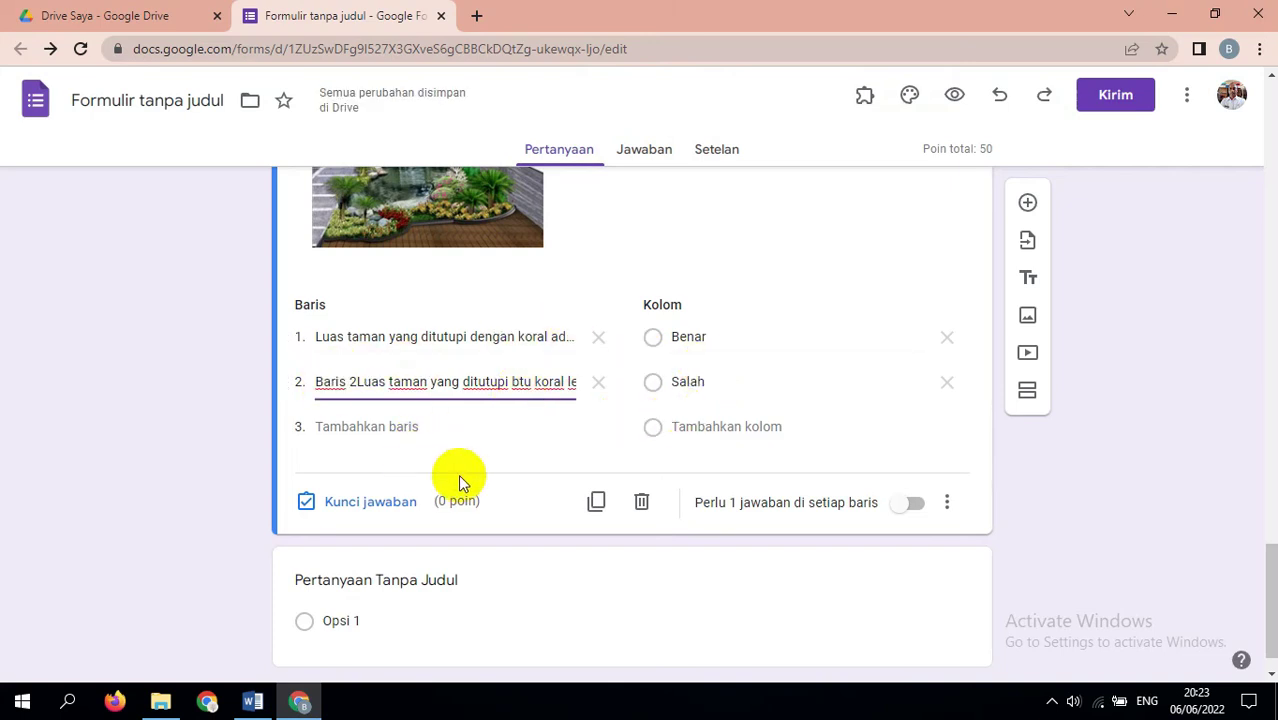
# Set the grid's answer key to Benar for the first row and Salah for the second, with 10 points each
pyautogui.click(357, 503)
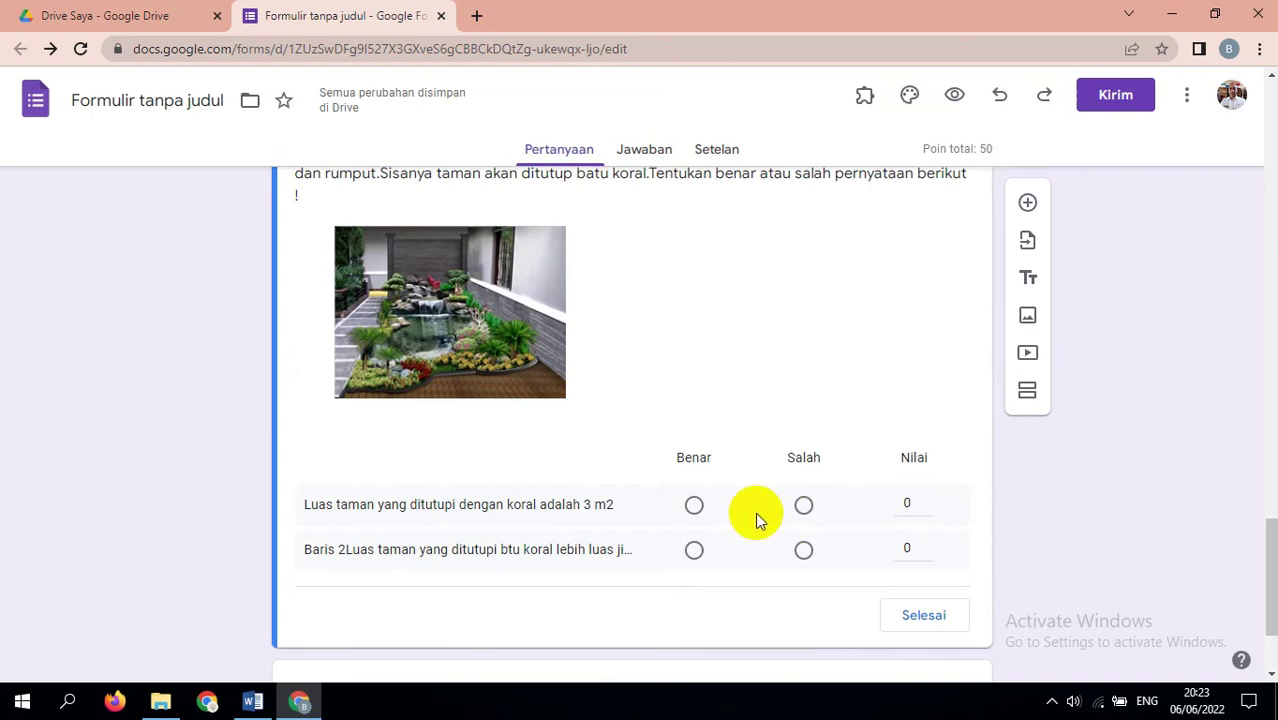
pyautogui.click(694, 507)
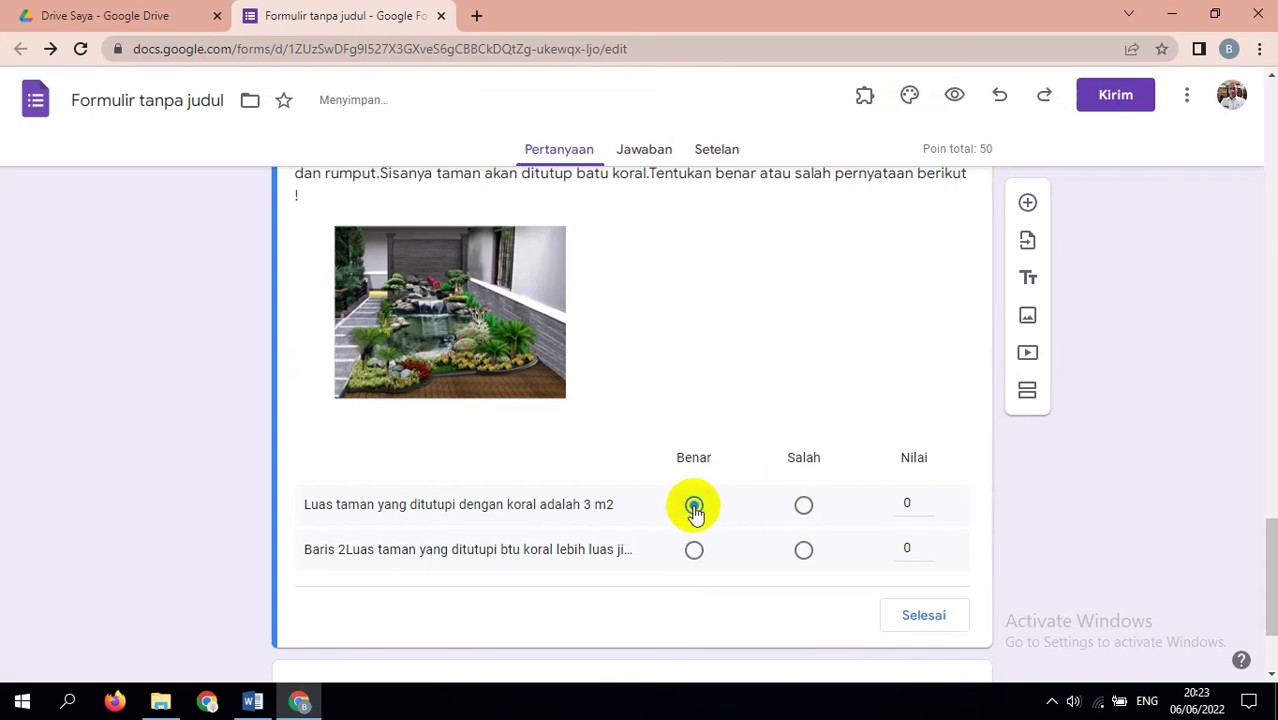
pyautogui.click(925, 500)
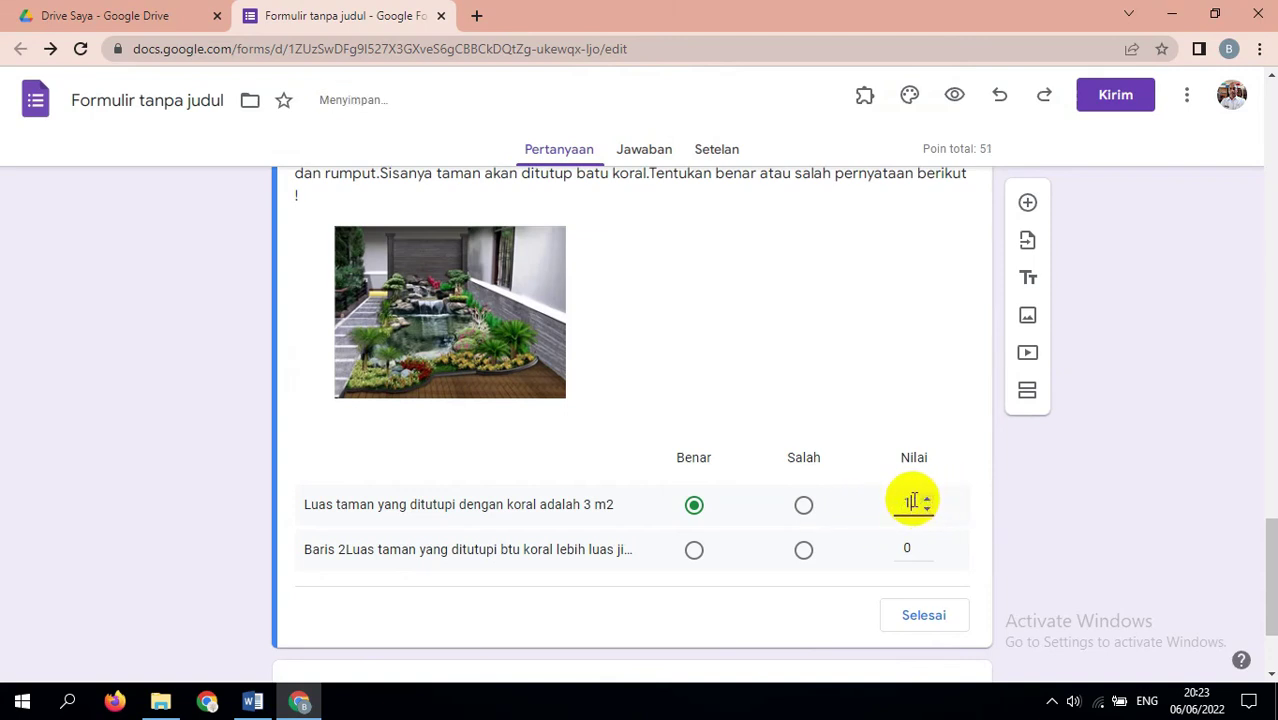
pyautogui.write('0')
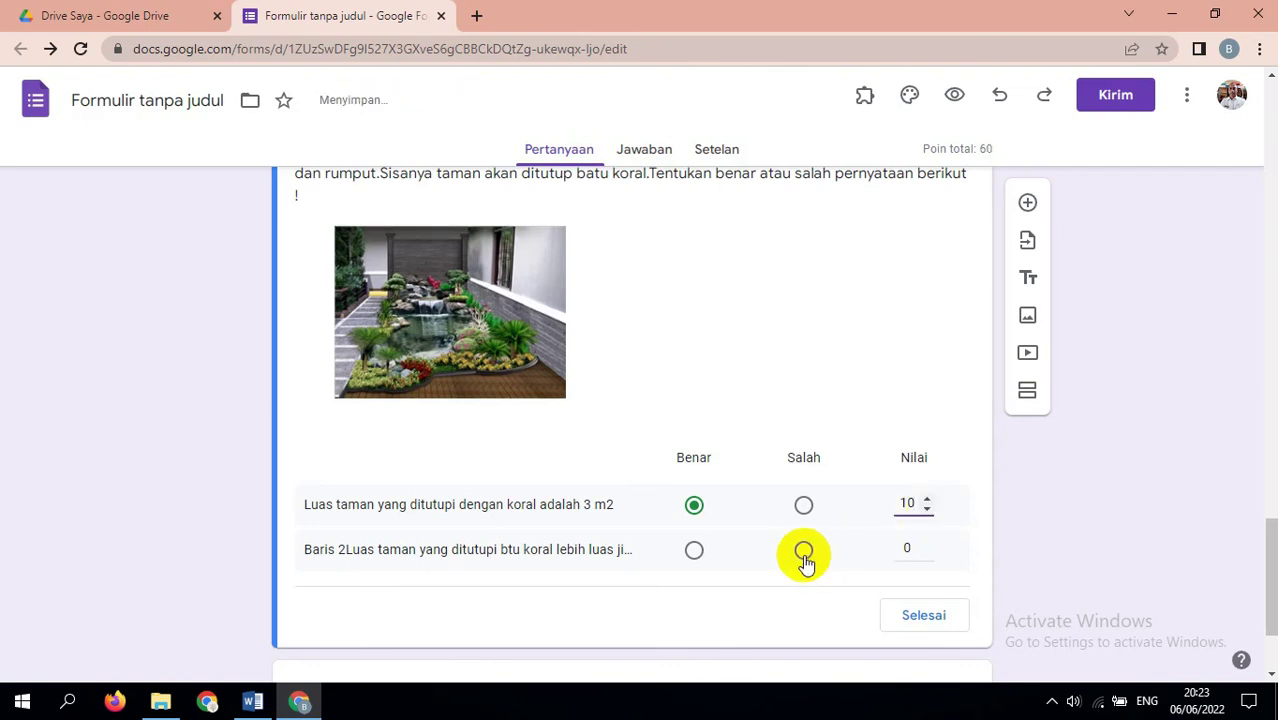
pyautogui.click(804, 553)
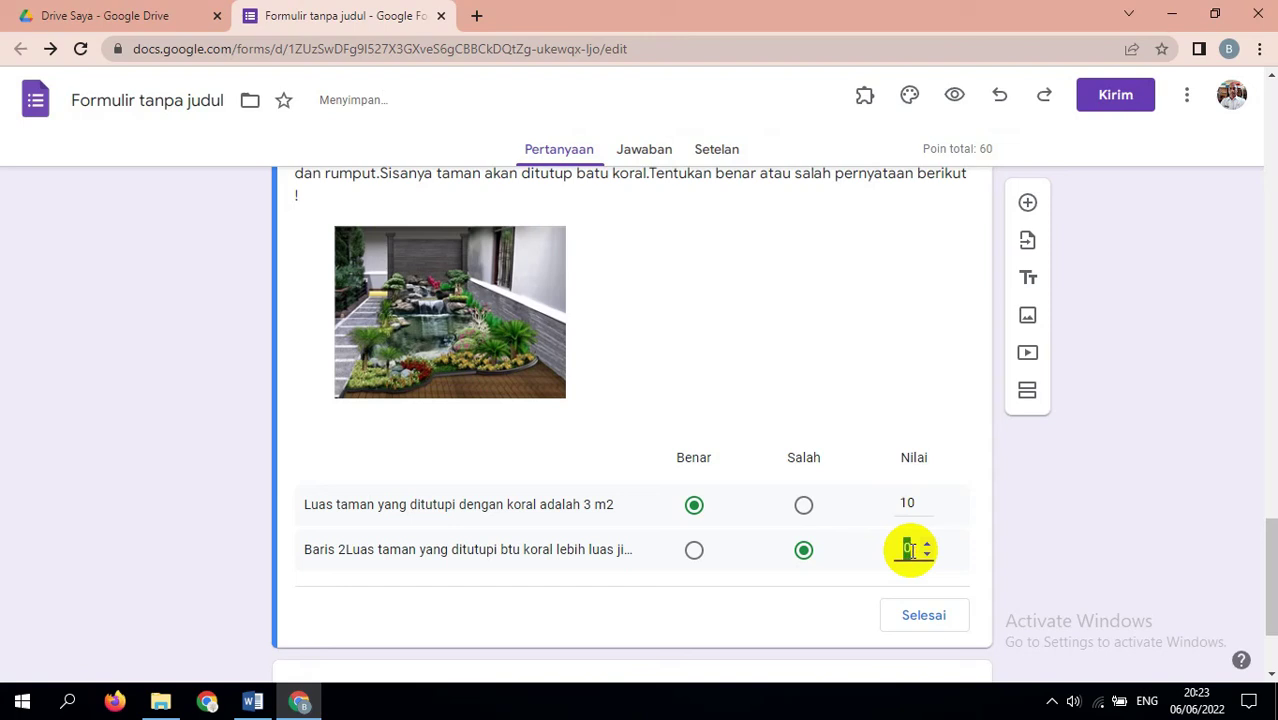
pyautogui.write('10')
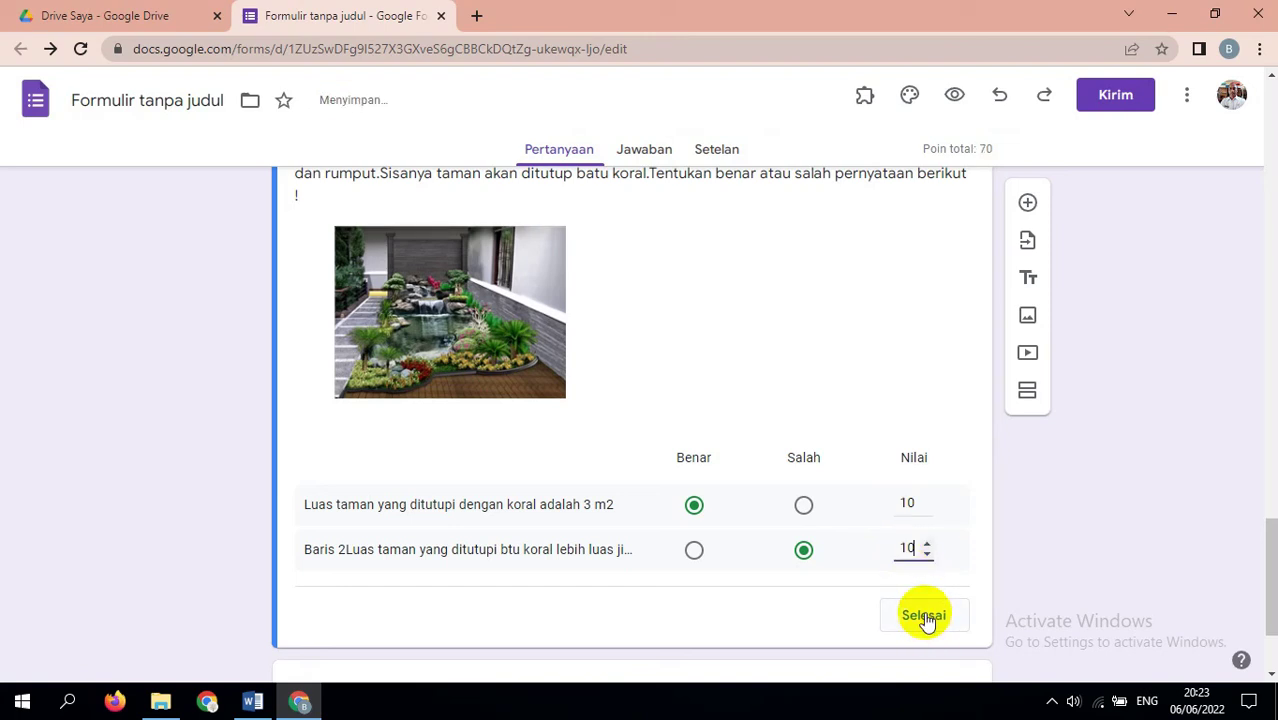
pyautogui.click(924, 616)
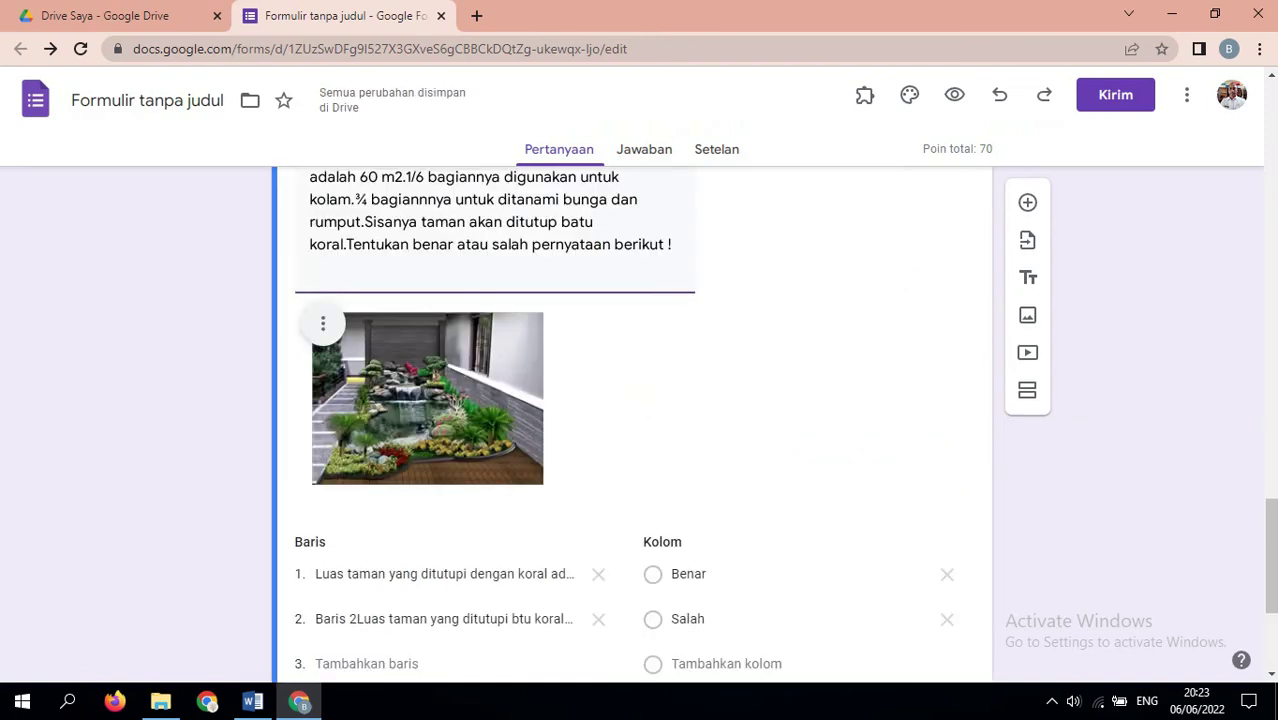
# Require one answer in every row of the taman grid question
pyautogui.moveTo(1270, 530); pyautogui.dragTo(1272, 556)
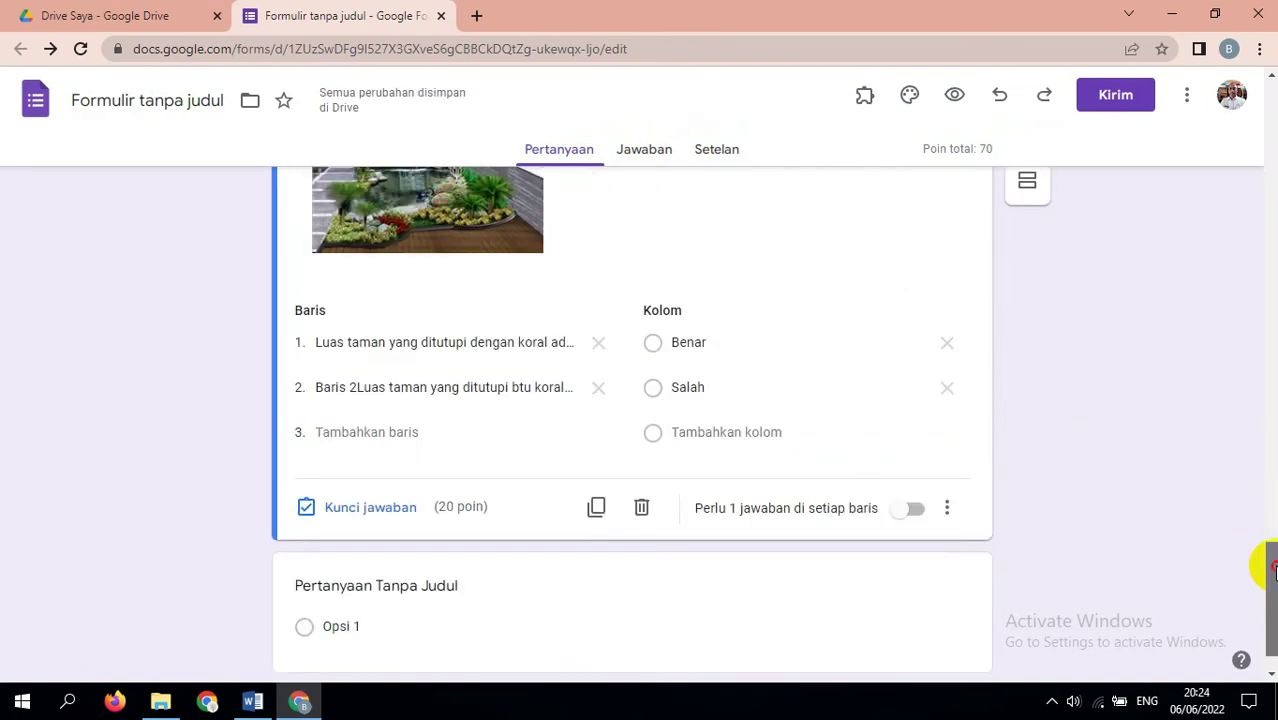
pyautogui.click(921, 497)
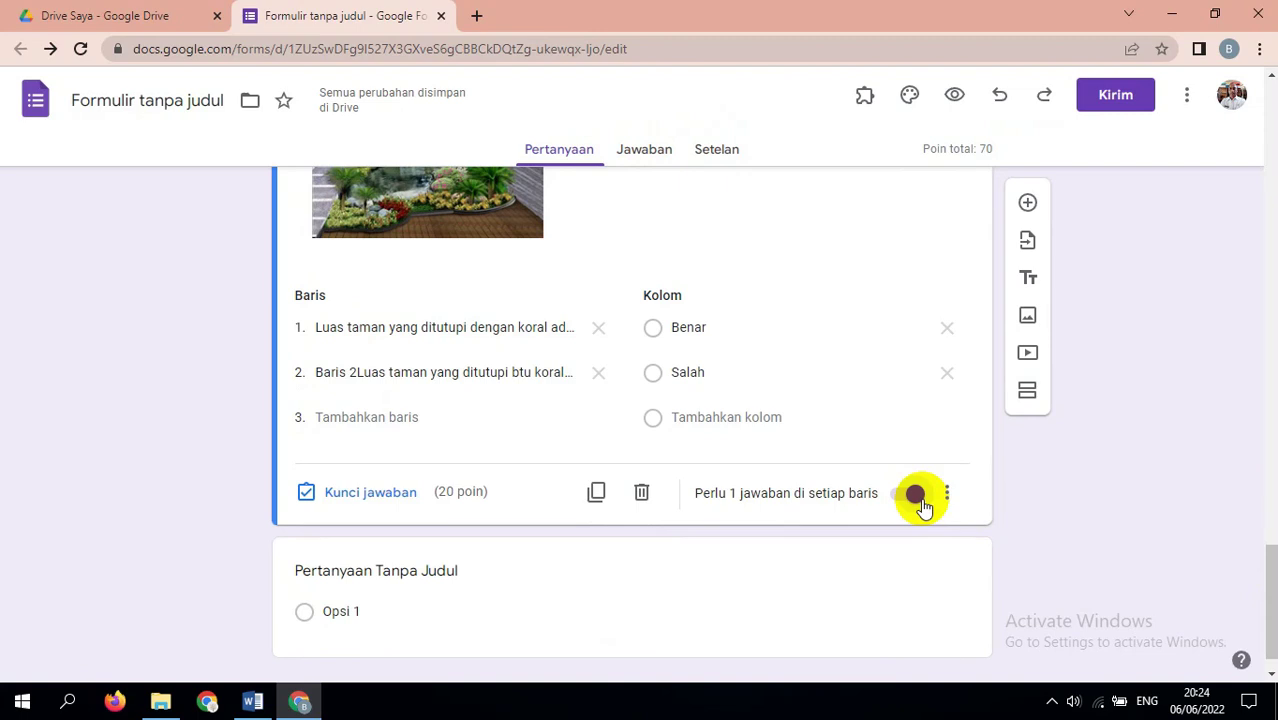
pyautogui.click(916, 496)
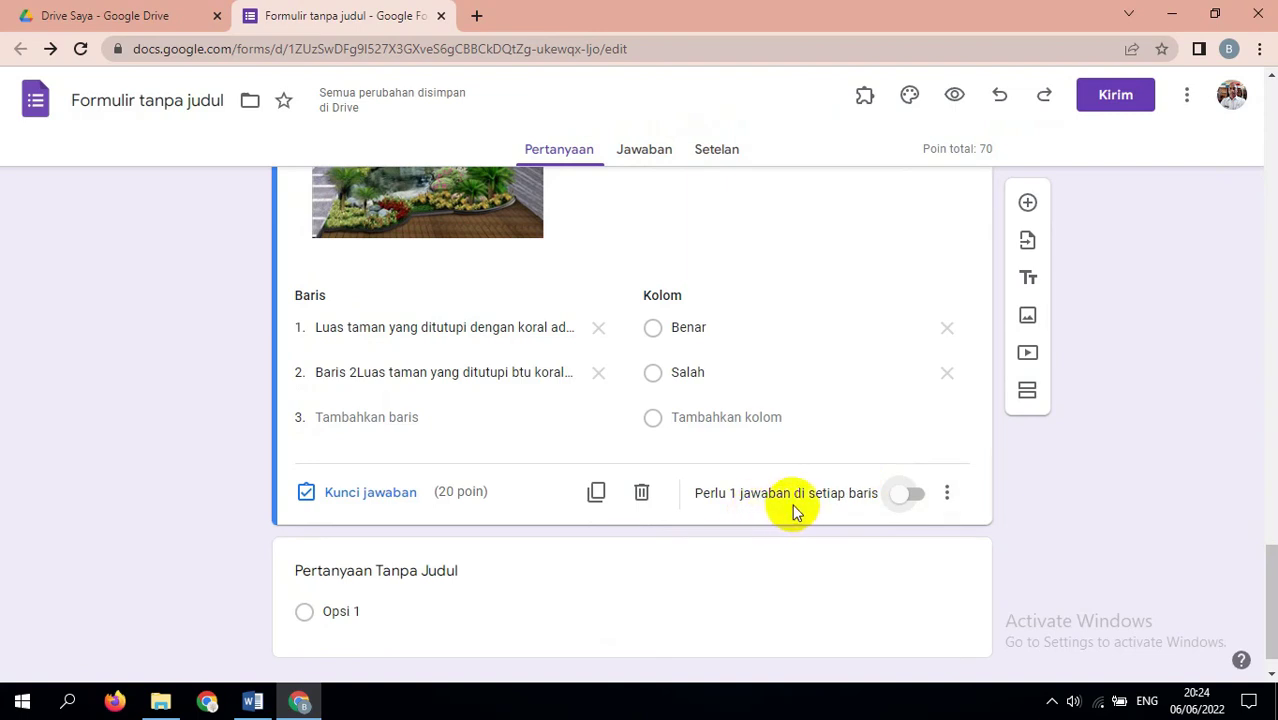
pyautogui.click(914, 503)
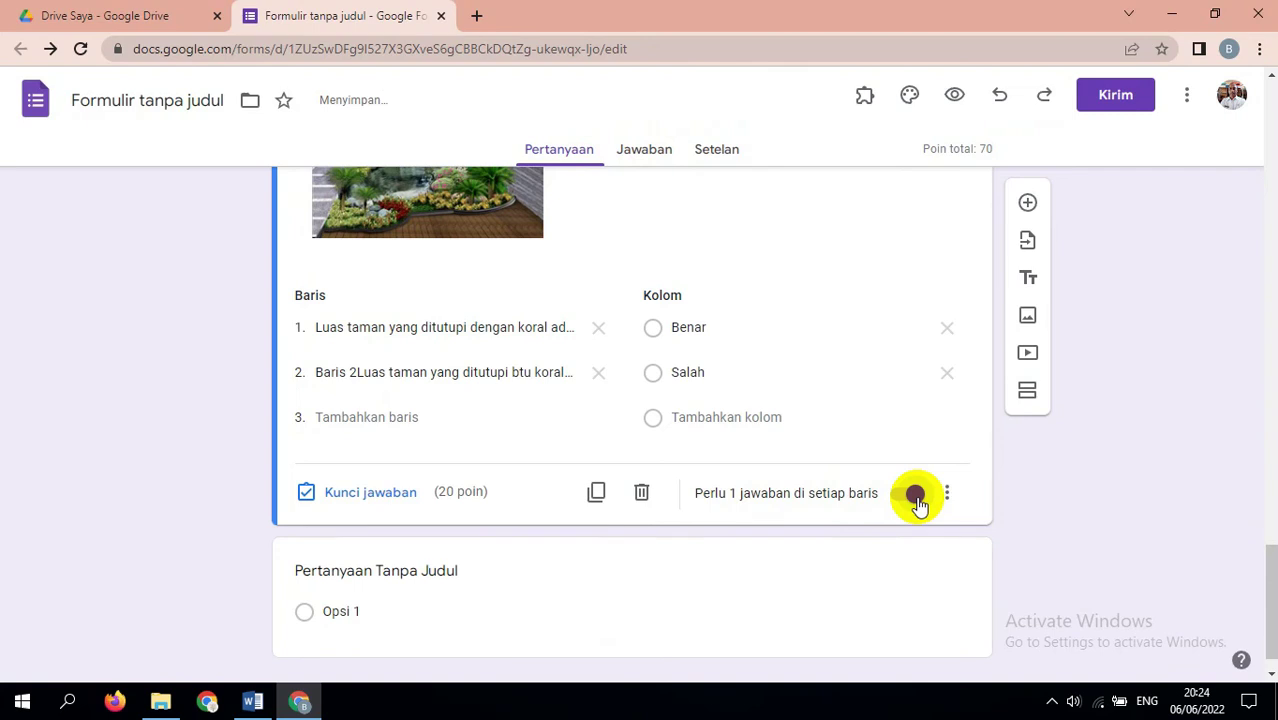
# Select the empty question's title and copy question 7, from "Perhatikan kartu bilangan" to "lebih besar dari 4?", in the Word document
pyautogui.moveTo(1265, 600)
pyautogui.mouseDown()
pyautogui.moveTo(1264, 563)
pyautogui.moveTo(1262, 610)
pyautogui.mouseUp()
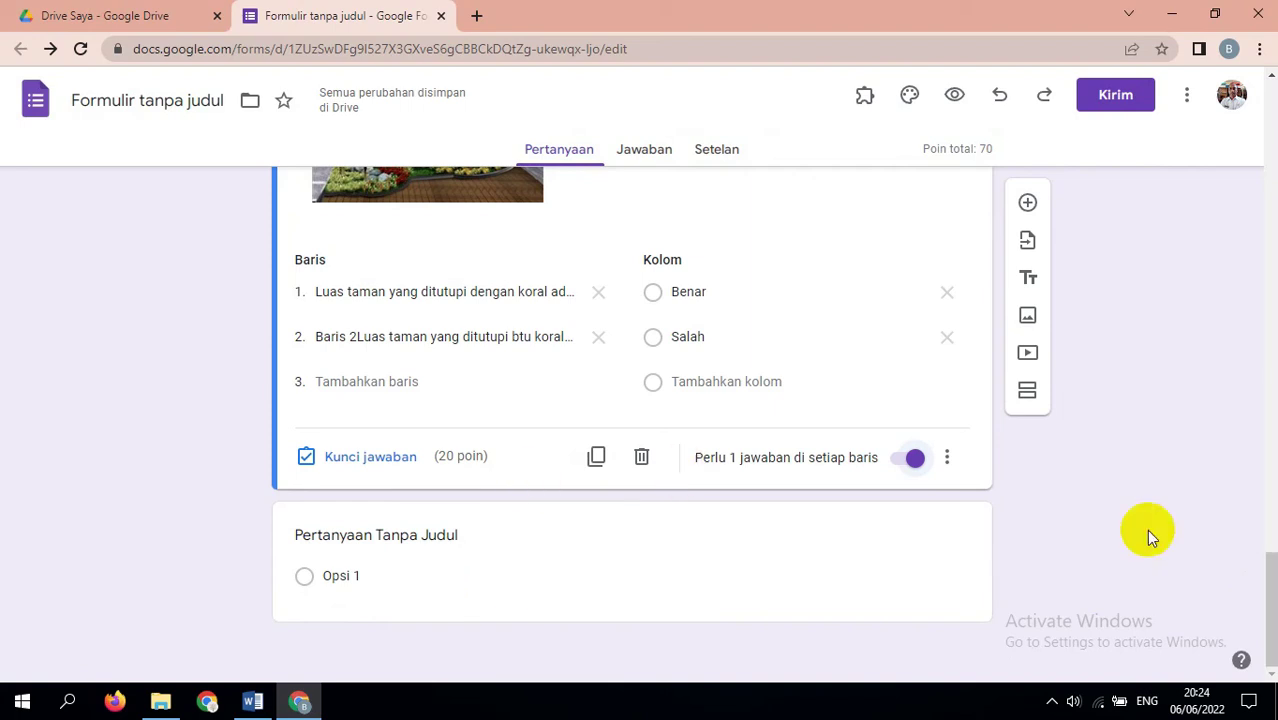
pyautogui.moveTo(1264, 579)
pyautogui.mouseDown()
pyautogui.moveTo(1247, 260)
pyautogui.moveTo(1232, 205)
pyautogui.moveTo(1217, 607)
pyautogui.mouseUp()
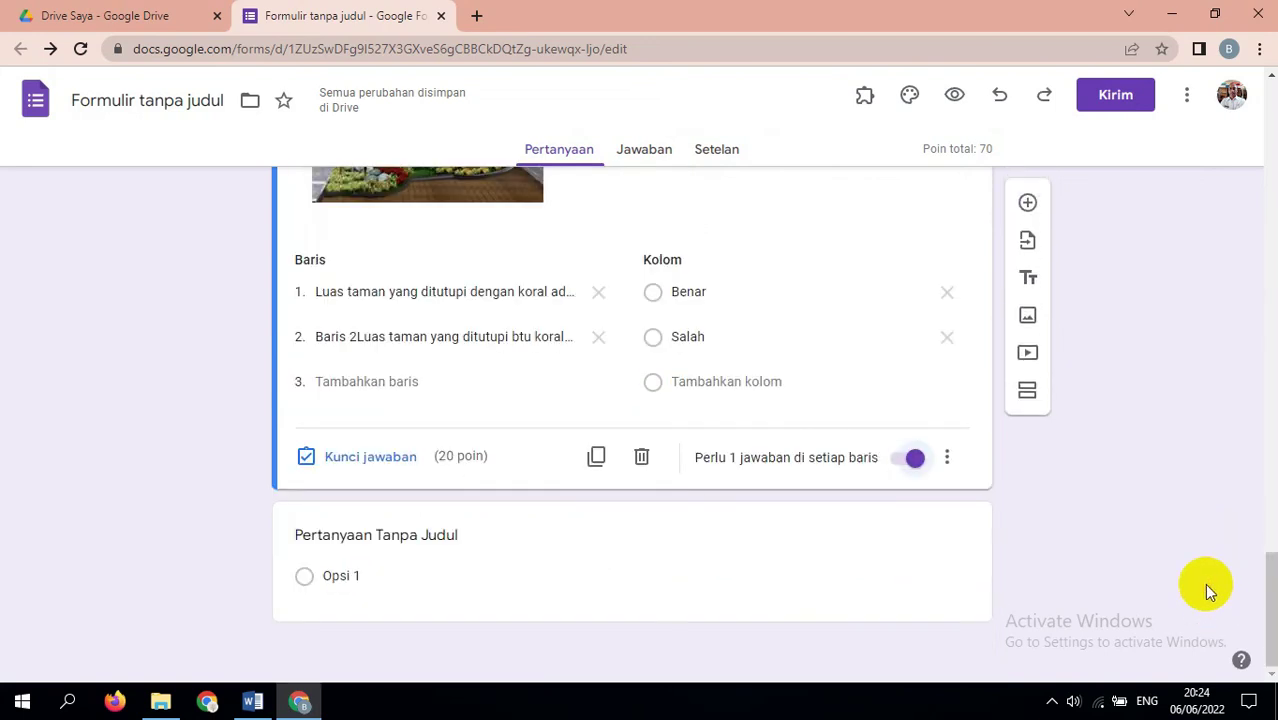
pyautogui.click(406, 536)
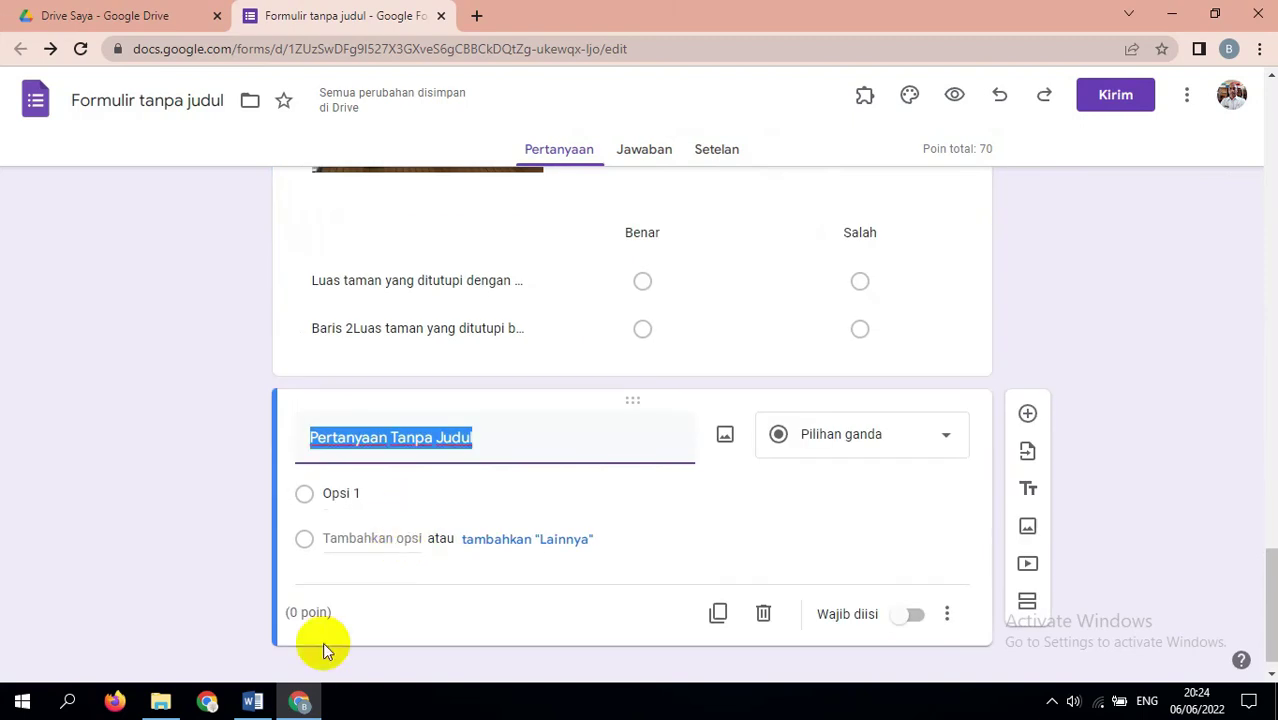
pyautogui.click(254, 703)
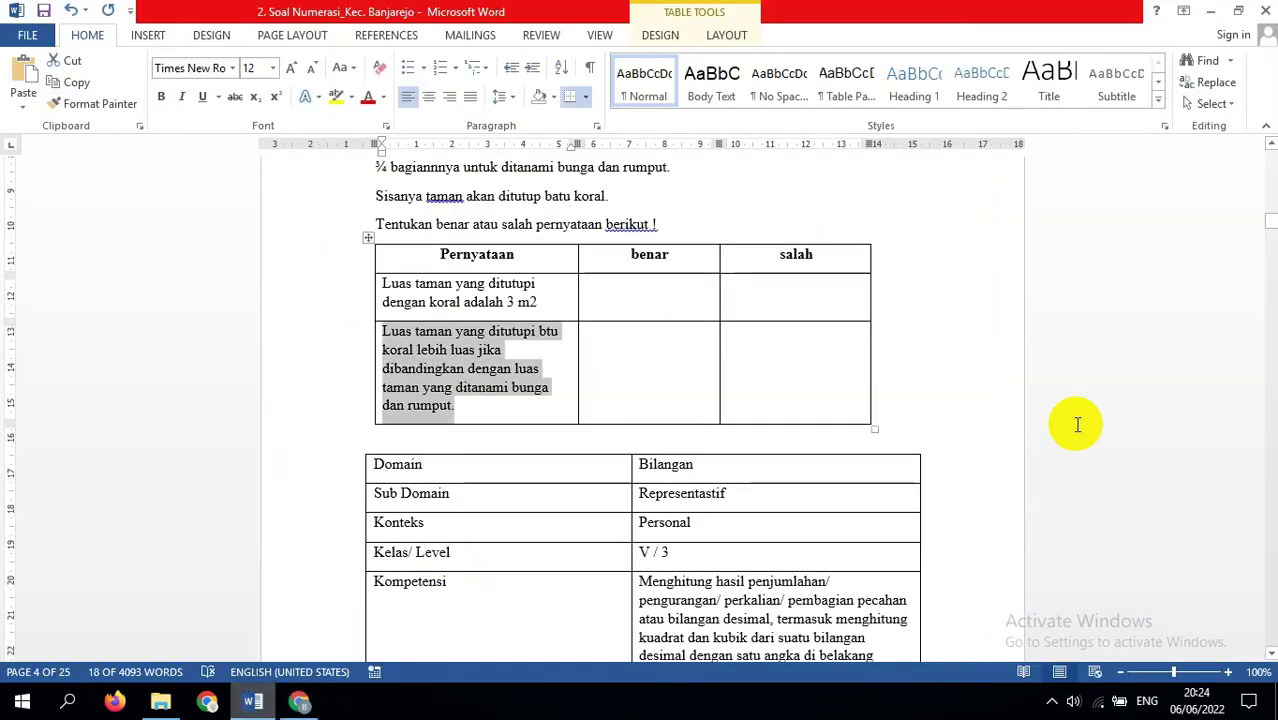
pyautogui.moveTo(1271, 205); pyautogui.dragTo(1268, 257)
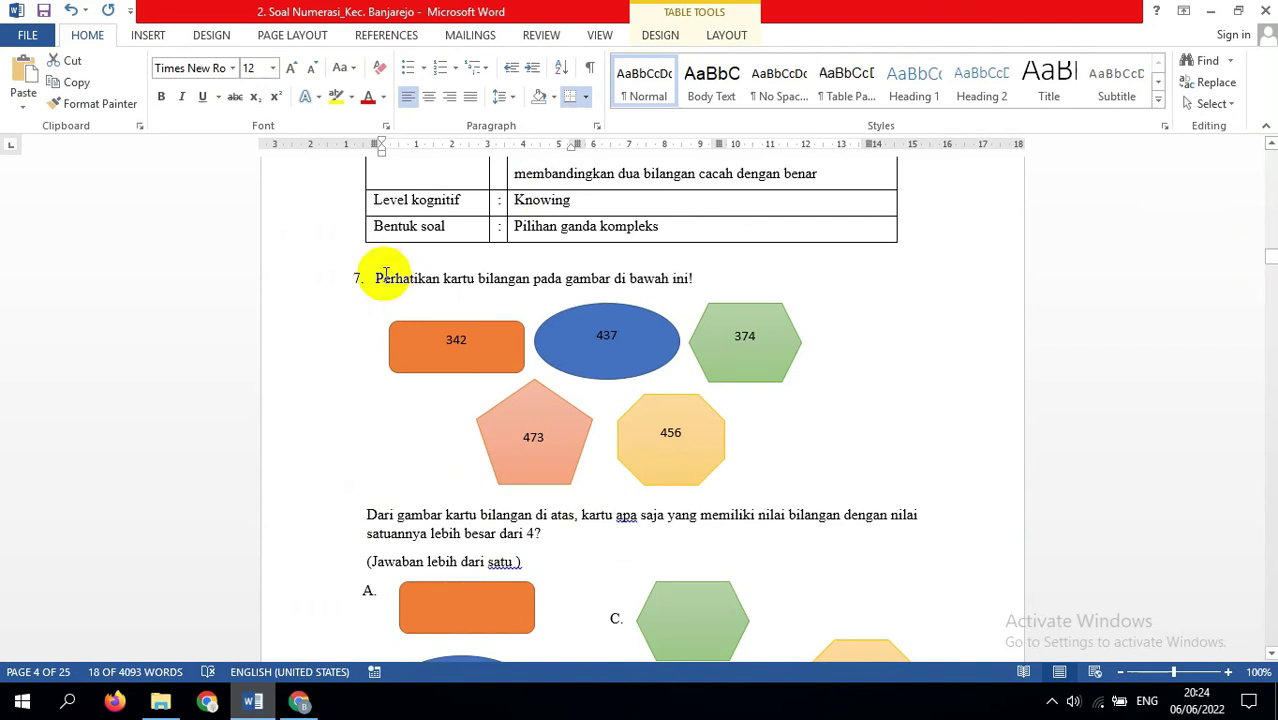
pyautogui.moveTo(368, 278); pyautogui.dragTo(587, 544)
pyautogui.hotkey('ctrl', 'c')
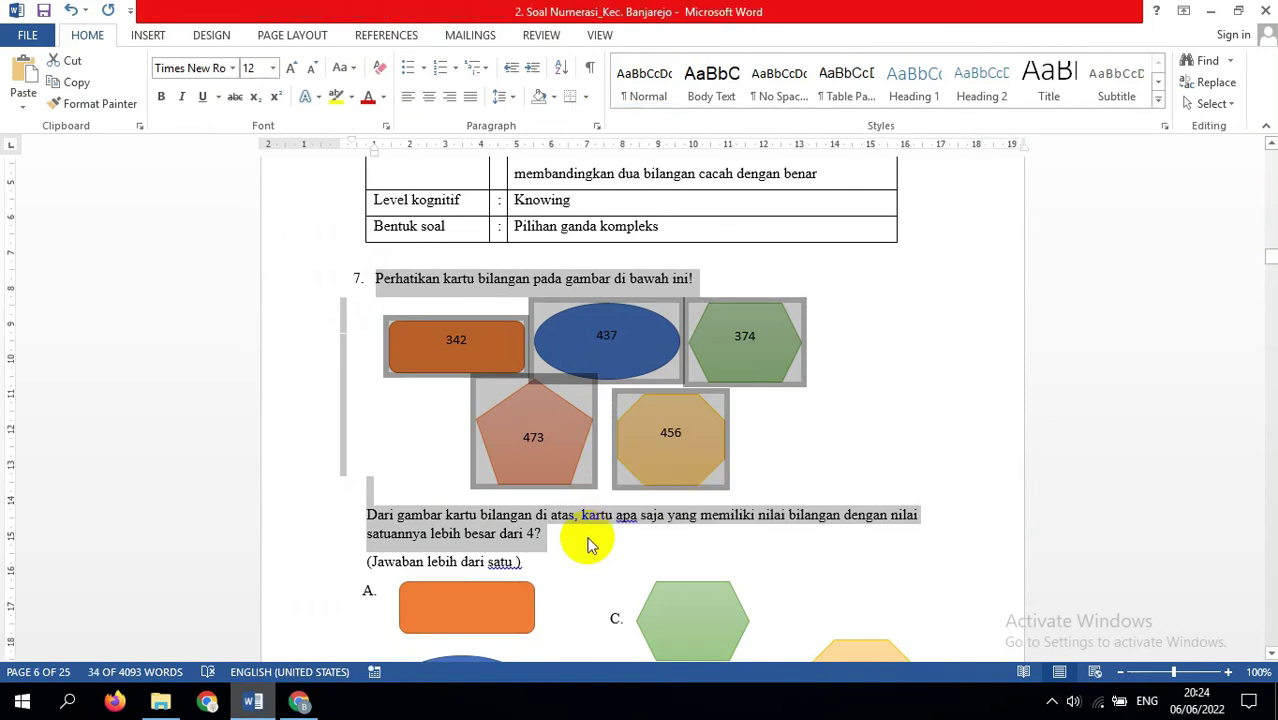
# Paste the kartu bilangan text as the form's question, remove its number 7, and start a new line at "Dari gambar kartu bilangan"
pyautogui.click(296, 703)
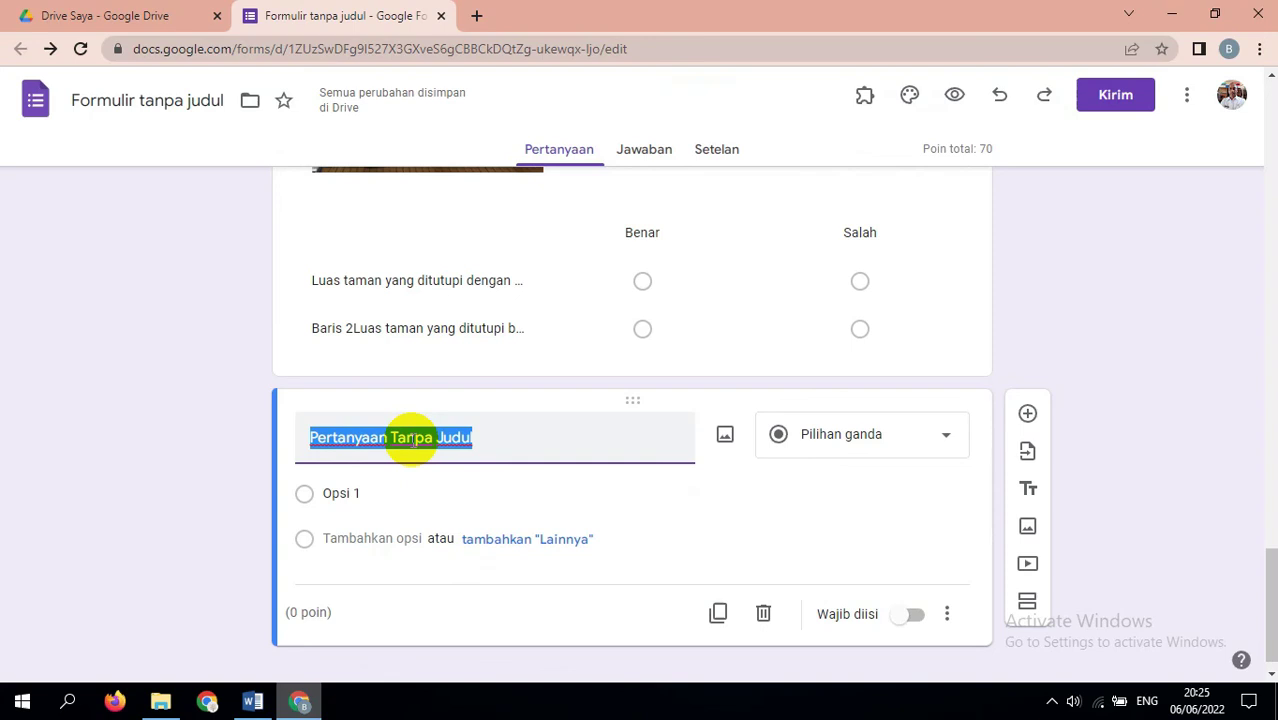
pyautogui.hotkey('ctrl', 'v')
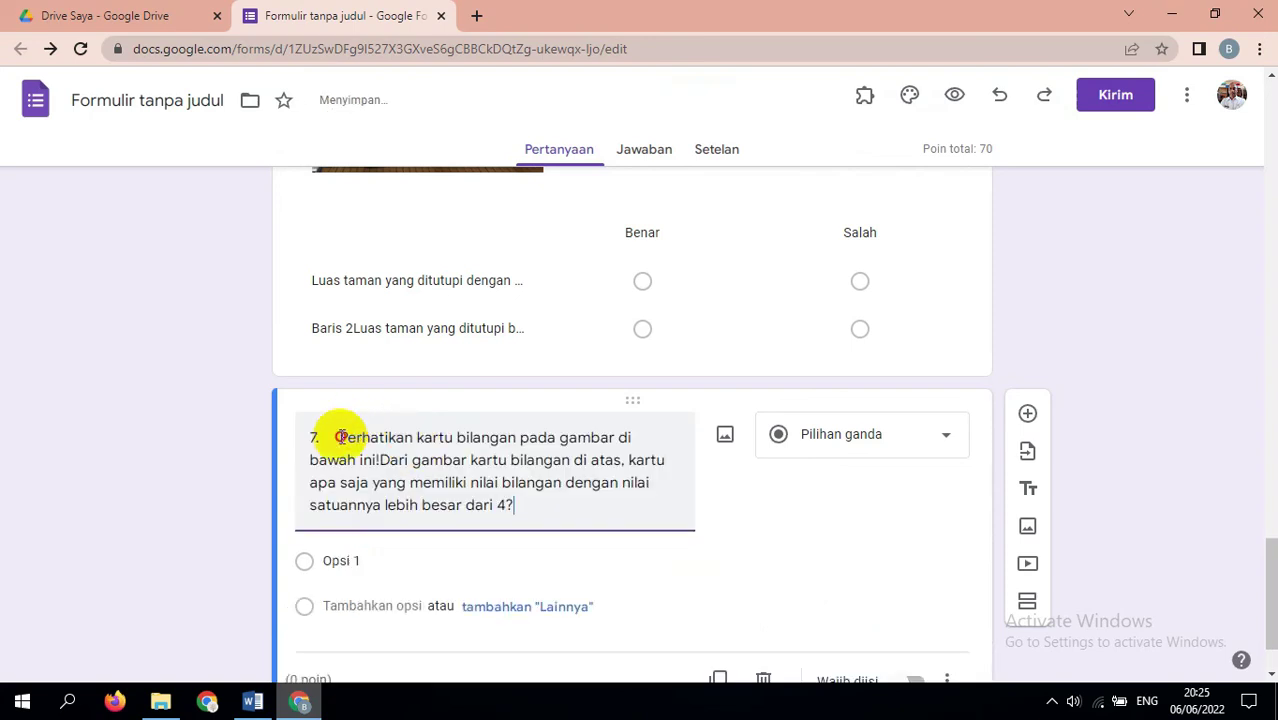
pyautogui.click(340, 437)
pyautogui.press('BackSpace')
pyautogui.press('BackSpace')
pyautogui.press('BackSpace')
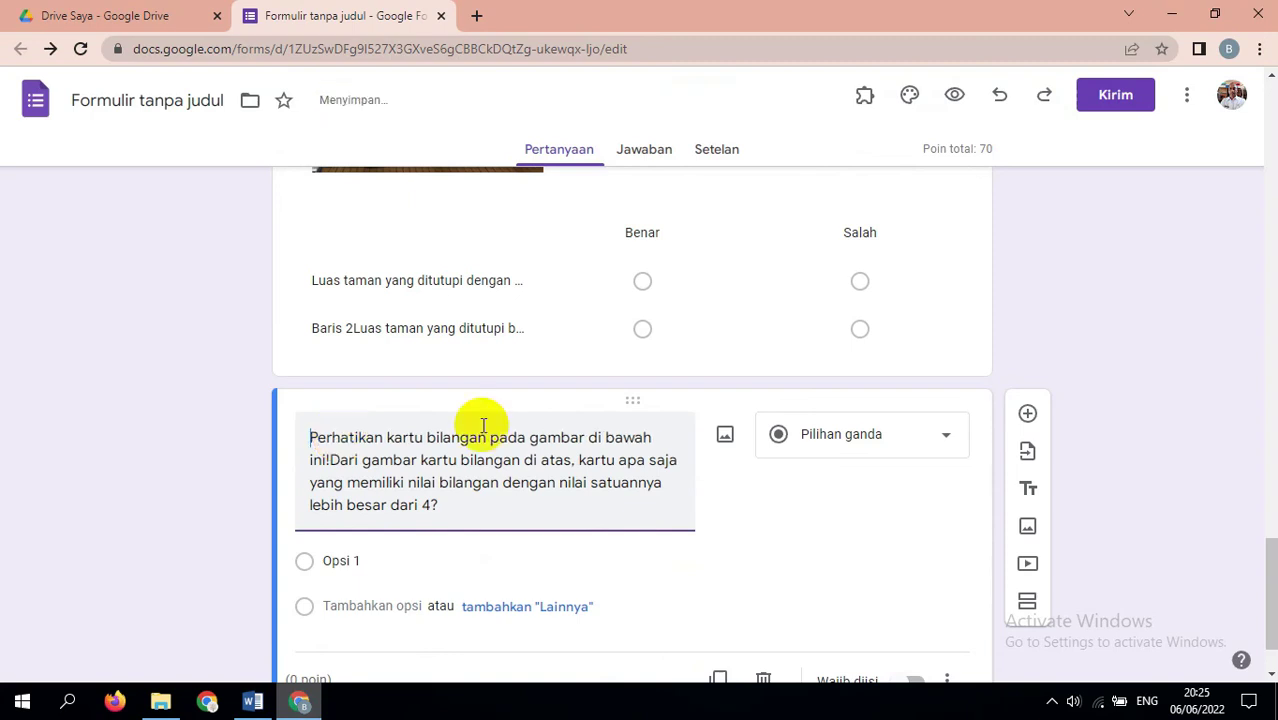
pyautogui.click(330, 461)
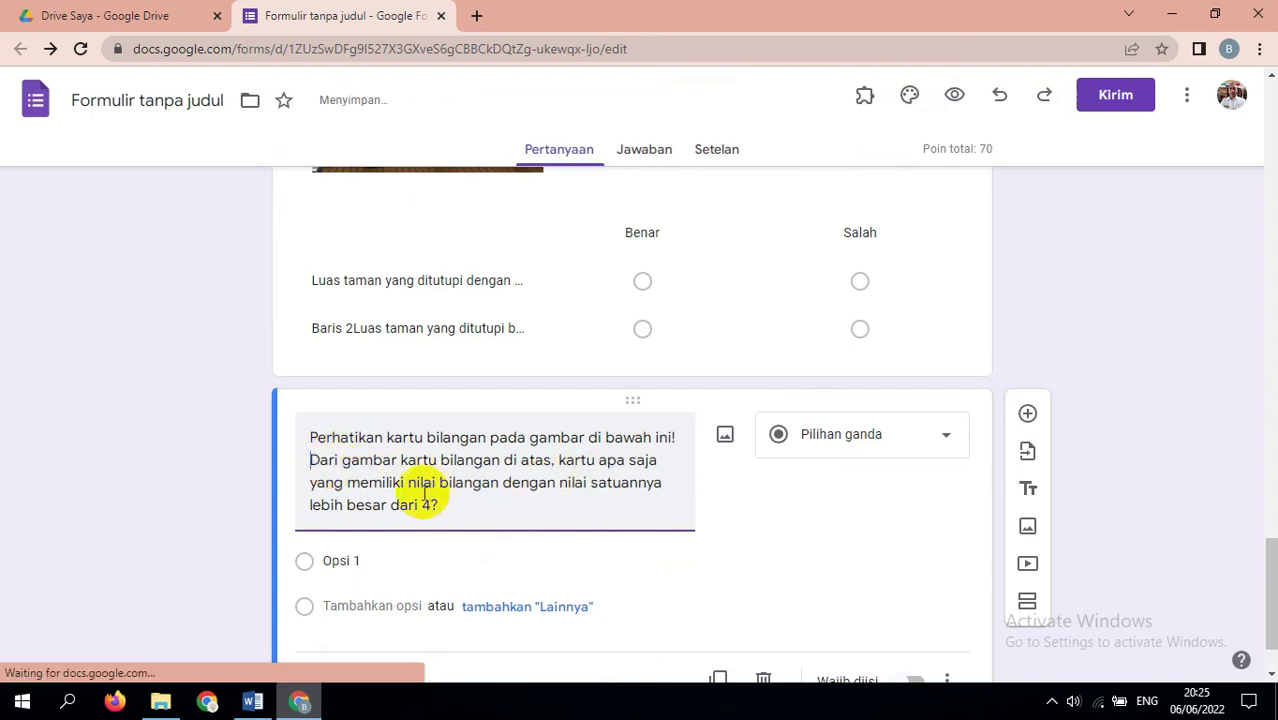
pyautogui.click(460, 508)
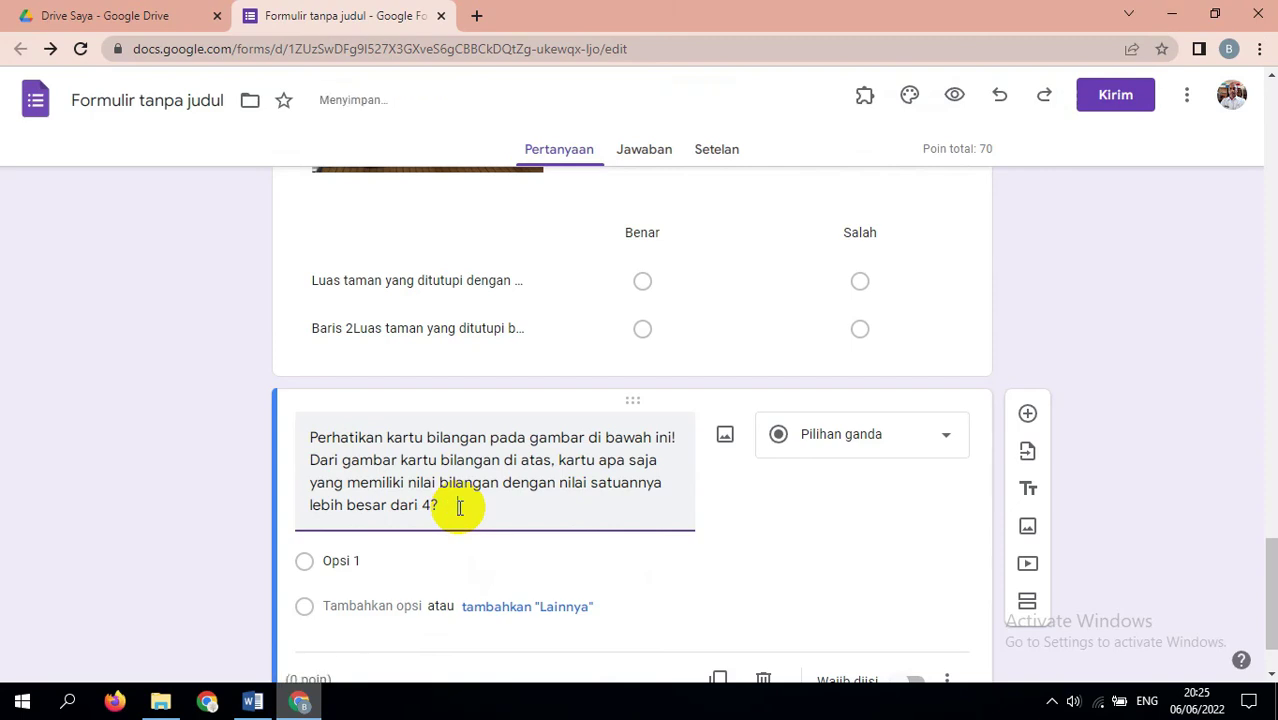
# Append the note "Jawaban boleh lebih dari Satu" to the end of the kartu bilangan question text
pyautogui.write('Jawaban bo')
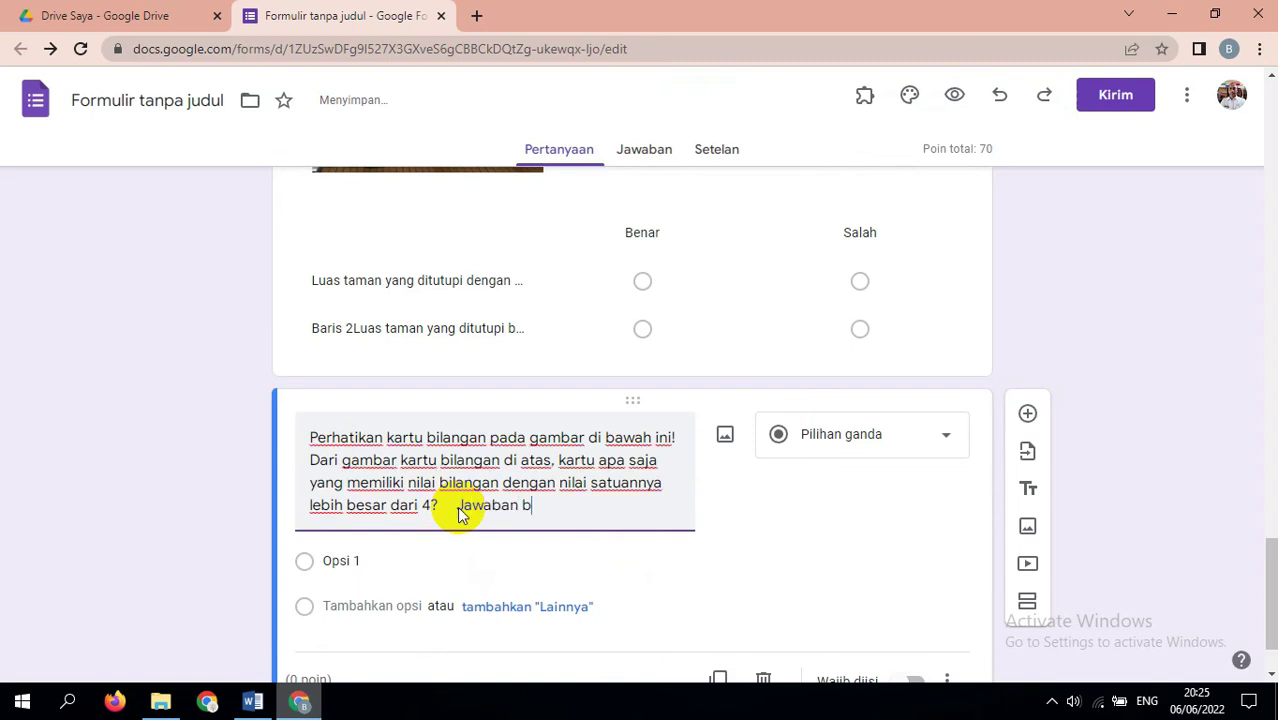
pyautogui.click(252, 702)
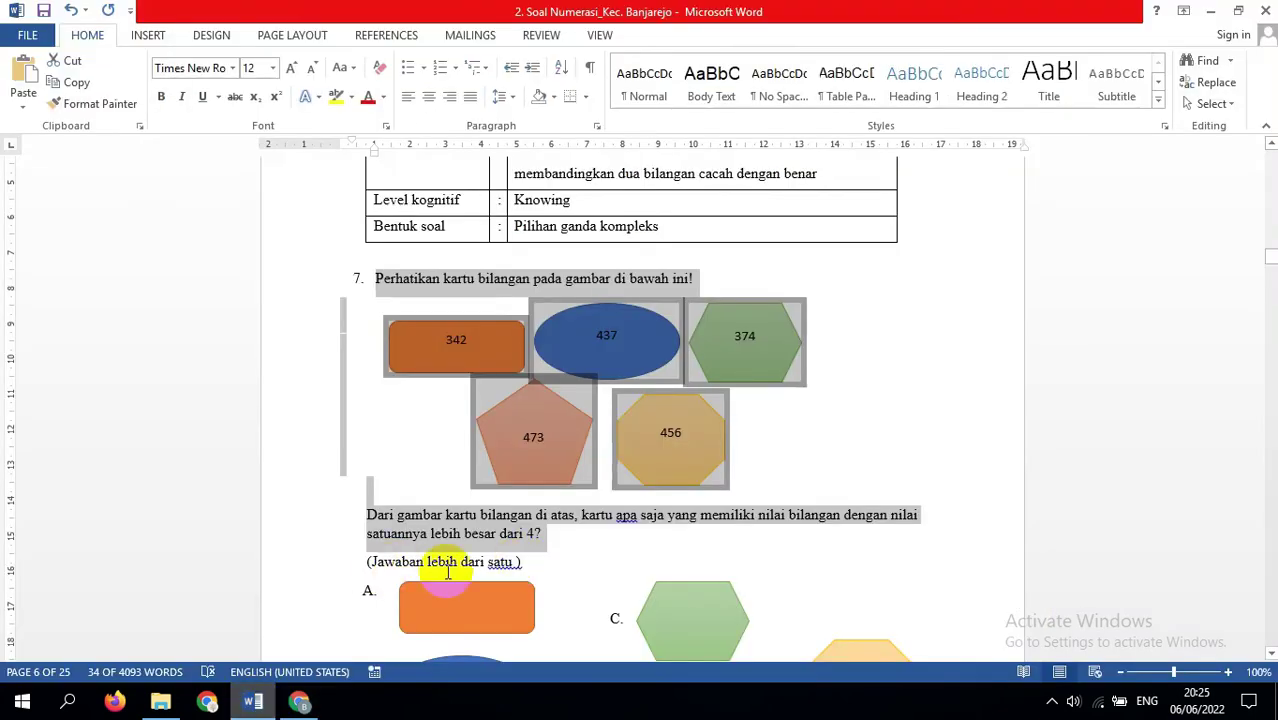
pyautogui.click(299, 701)
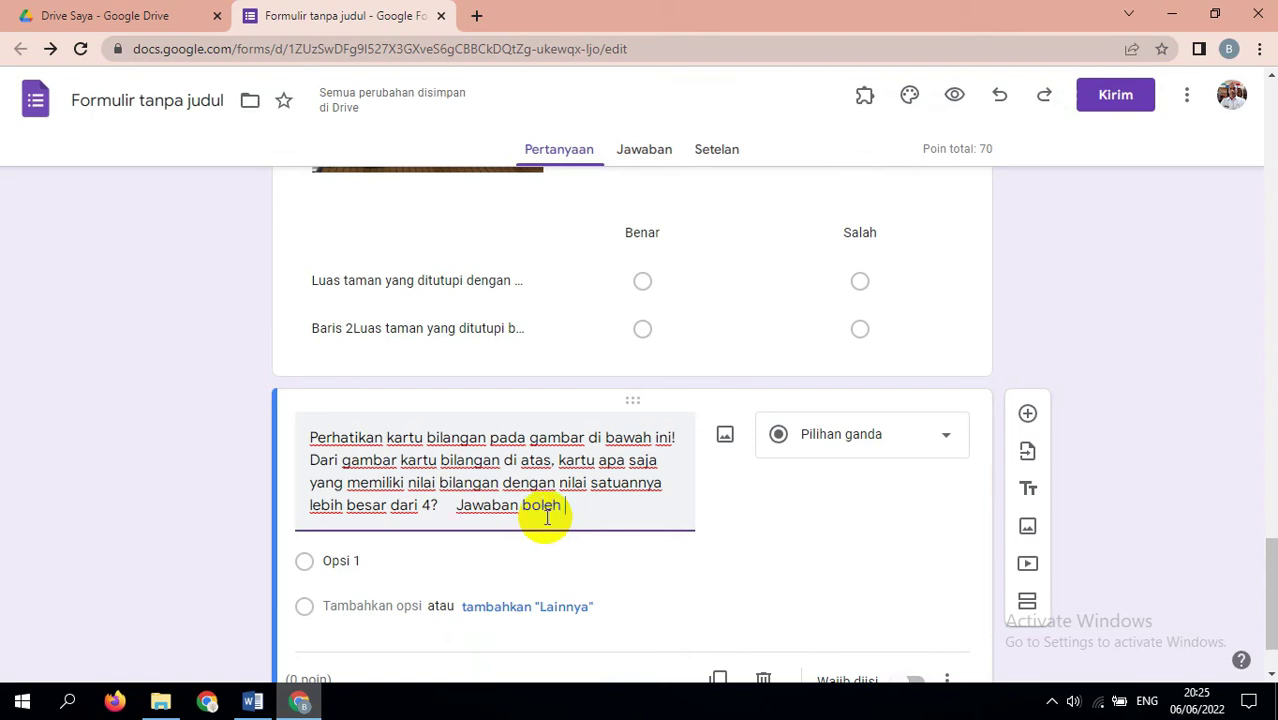
pyautogui.write('ih dari Satu')
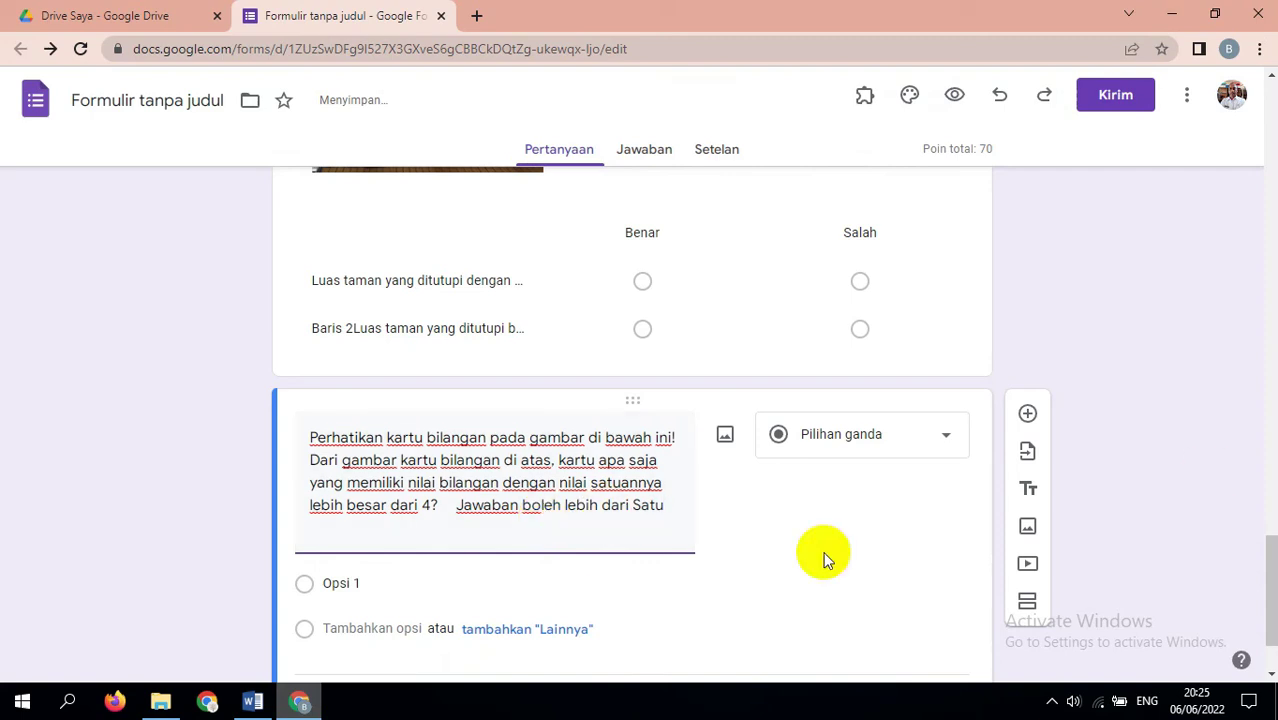
# Insert the image file kotak from the SOAL folder into the kartu bilangan question
pyautogui.scroll(-1, 1267, 555)
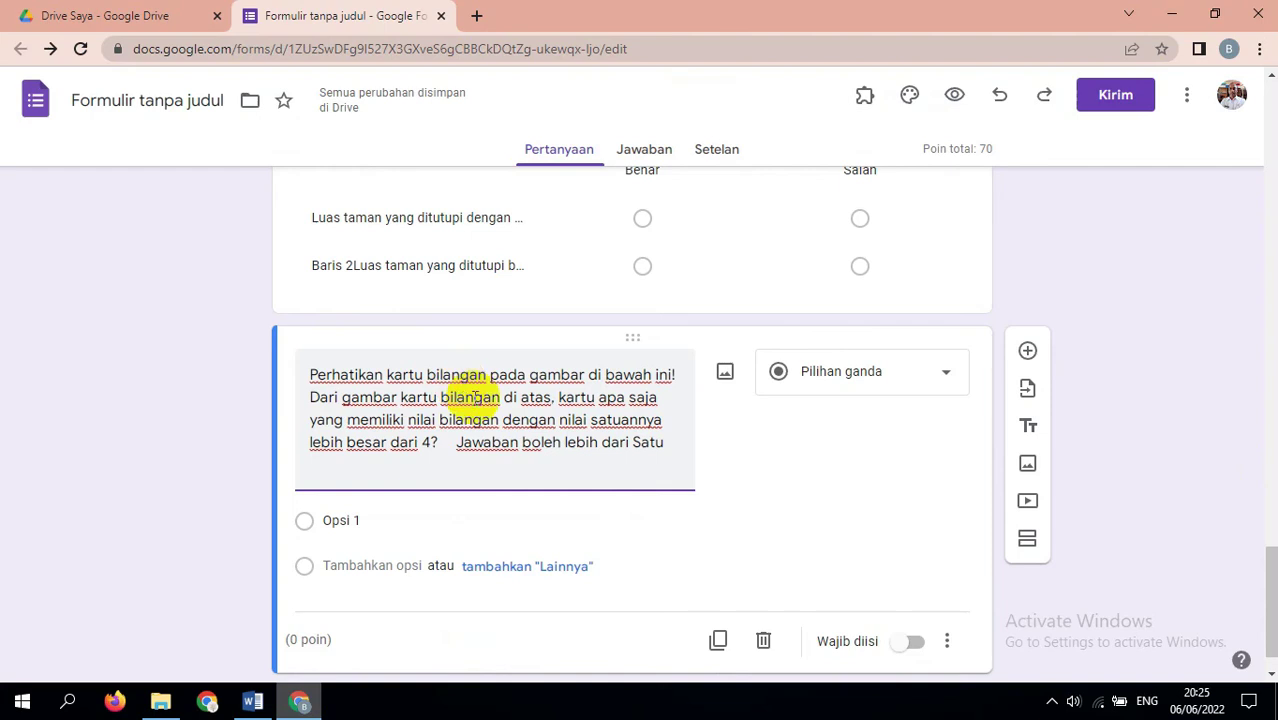
pyautogui.click(725, 372)
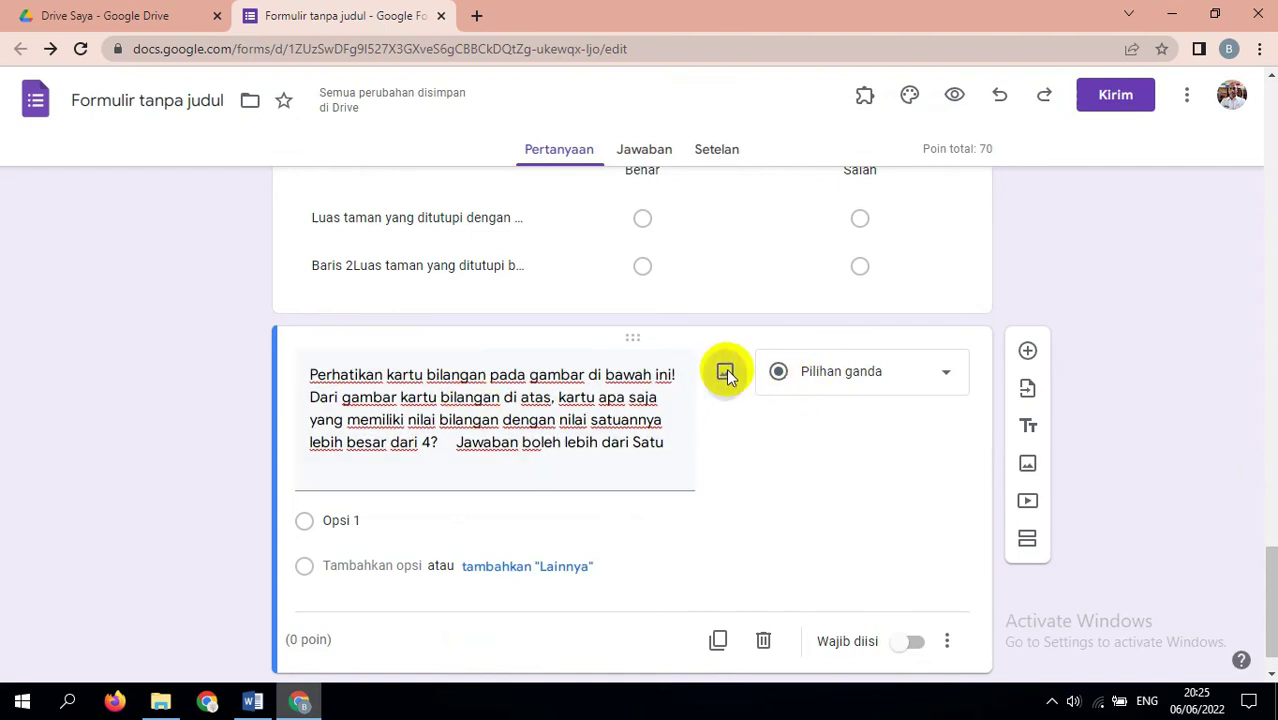
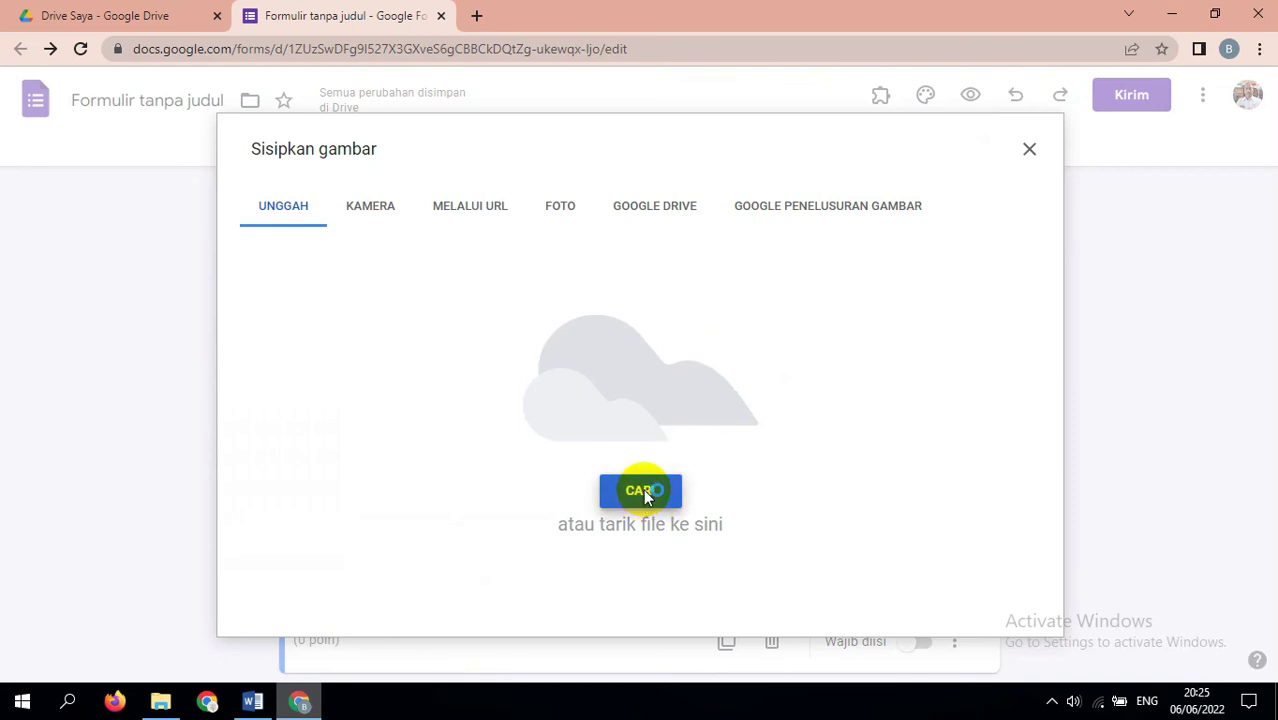
pyautogui.click(408, 245)
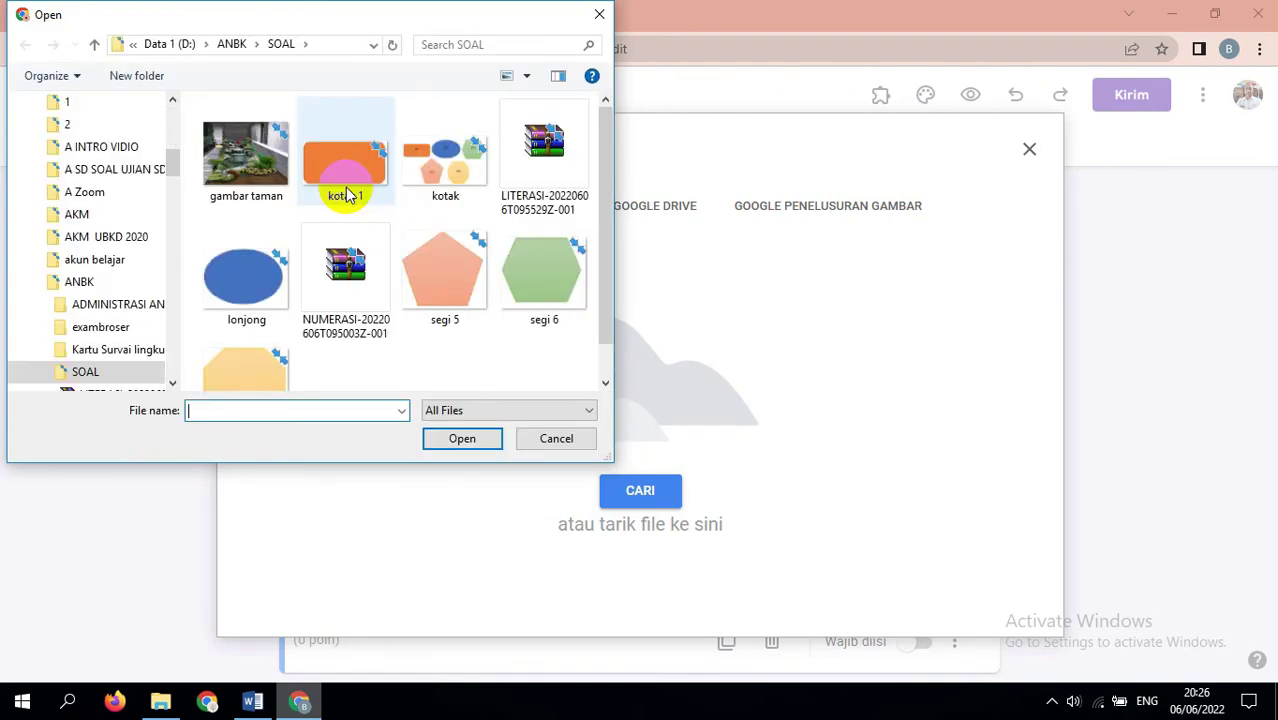
pyautogui.click(444, 170)
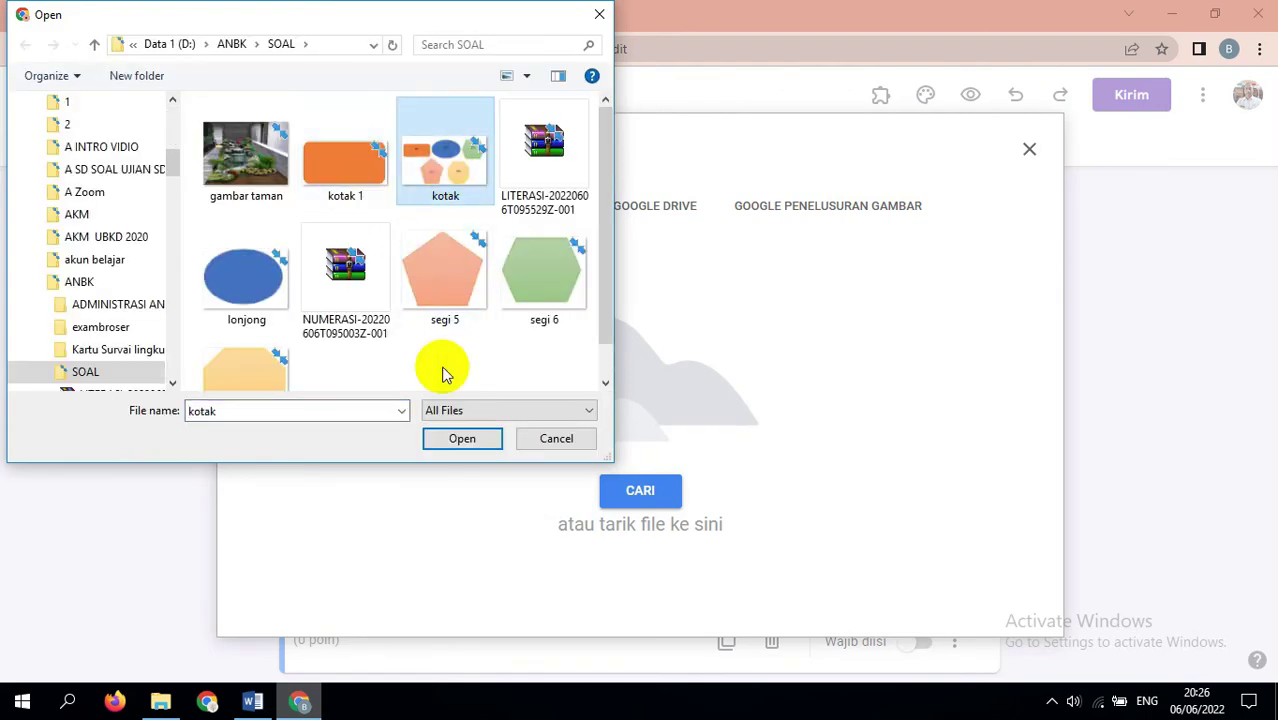
pyautogui.click(461, 440)
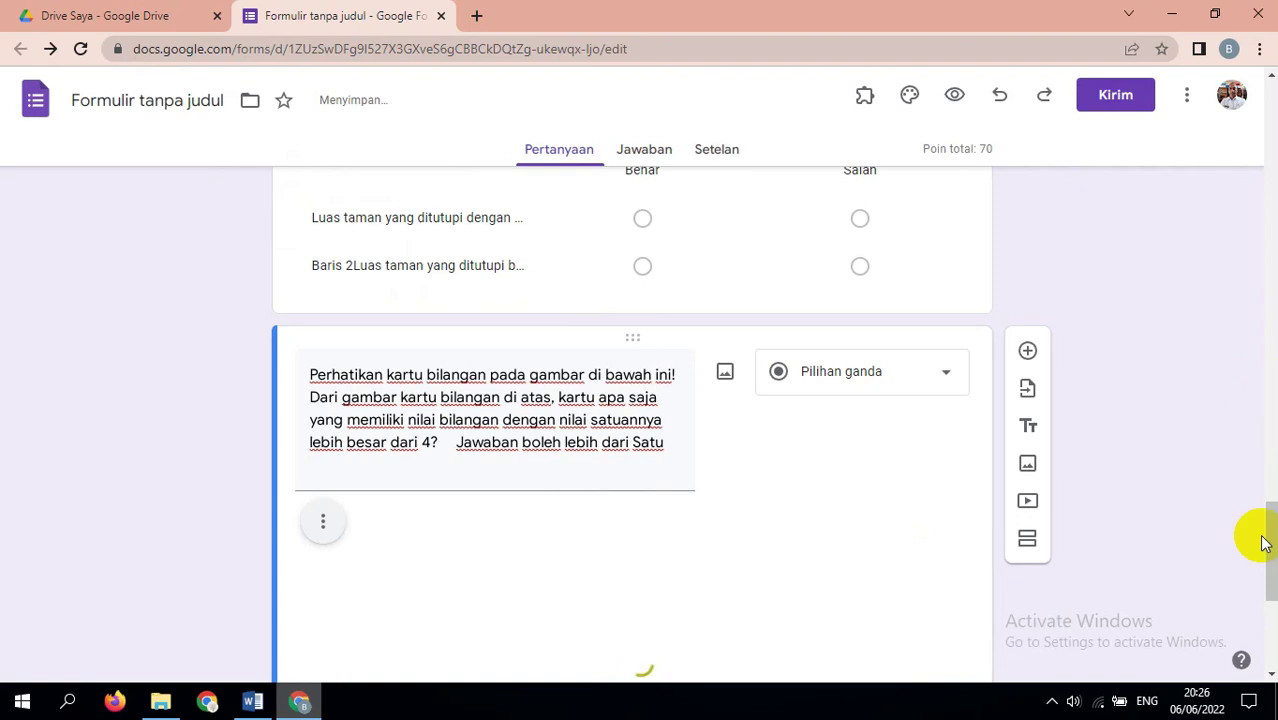
# Check option A in the Word document and insert the image file kotak 1 into the question's first answer option
pyautogui.scroll(5, 1270, 515)
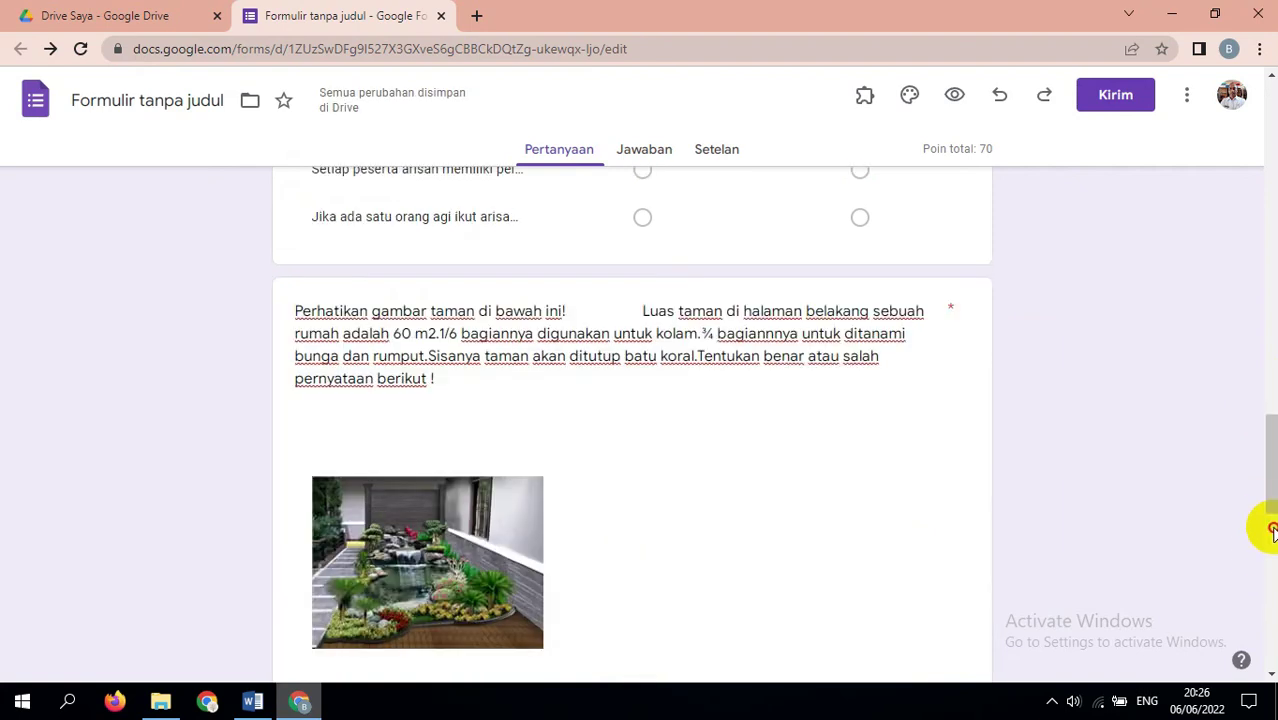
pyautogui.moveTo(1270, 474); pyautogui.dragTo(1262, 604)
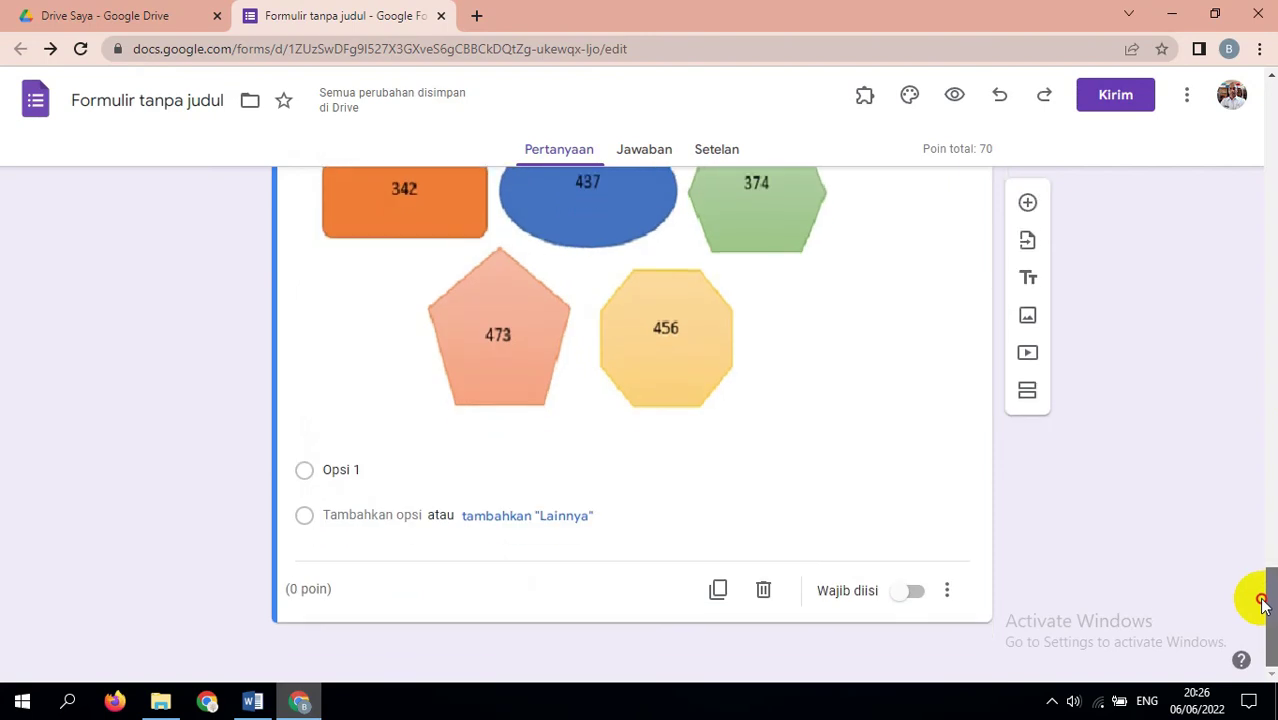
pyautogui.click(367, 469)
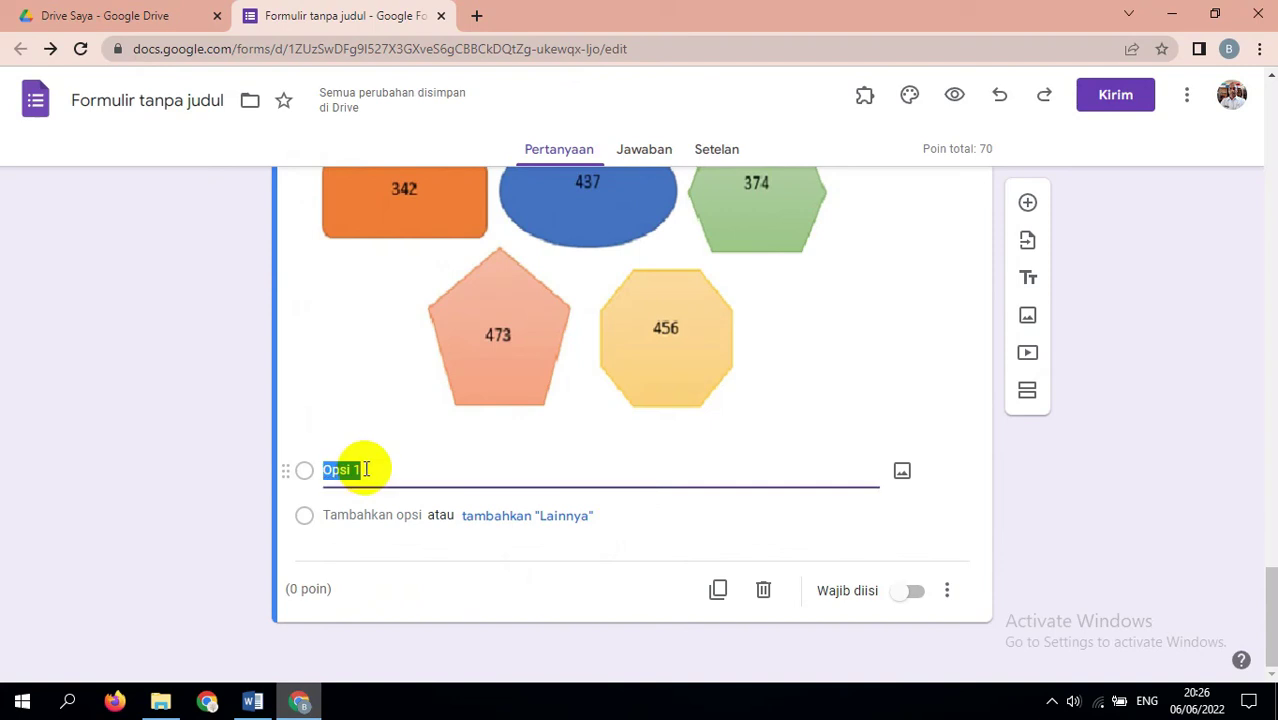
pyautogui.click(252, 701)
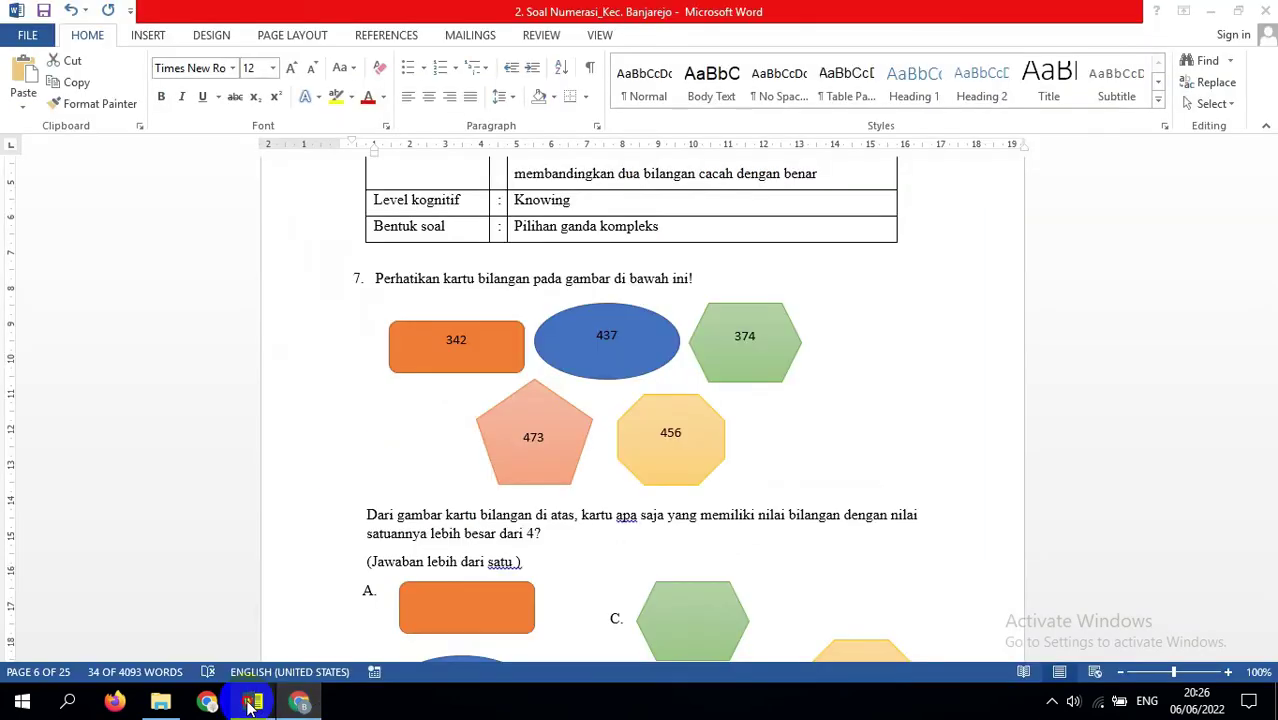
pyautogui.click(449, 612)
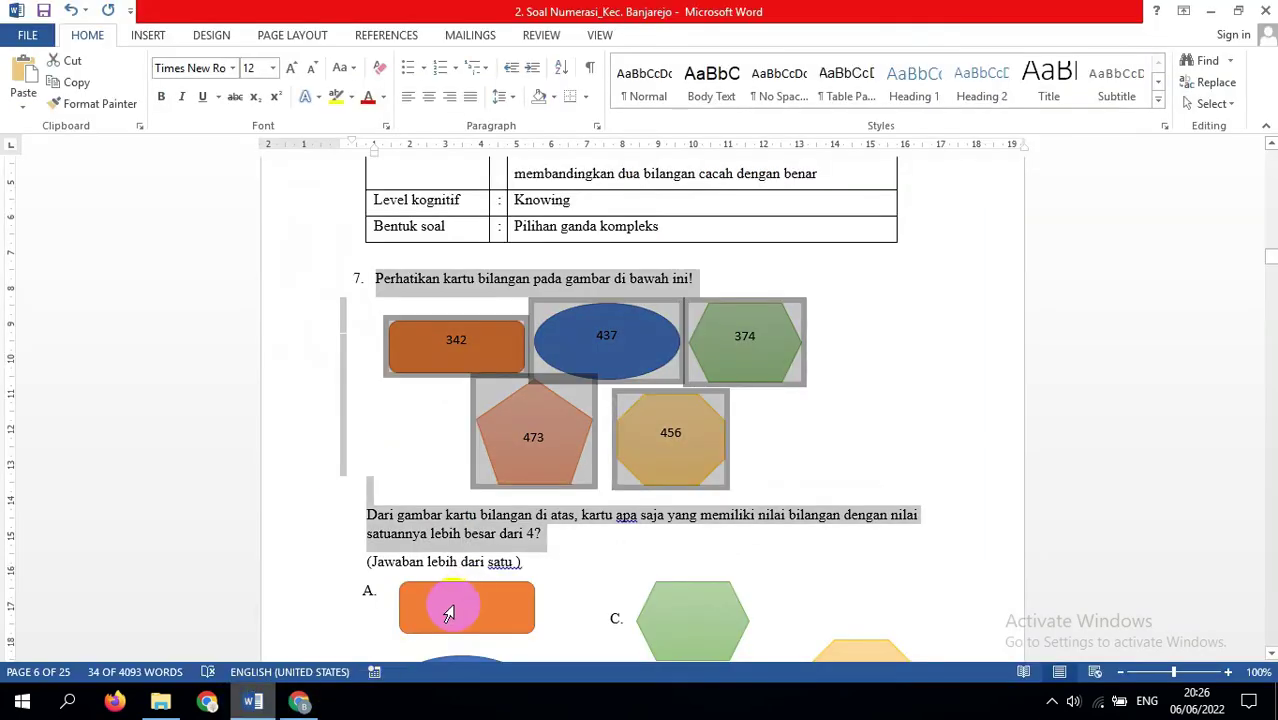
pyautogui.click(298, 701)
pyautogui.click(355, 472)
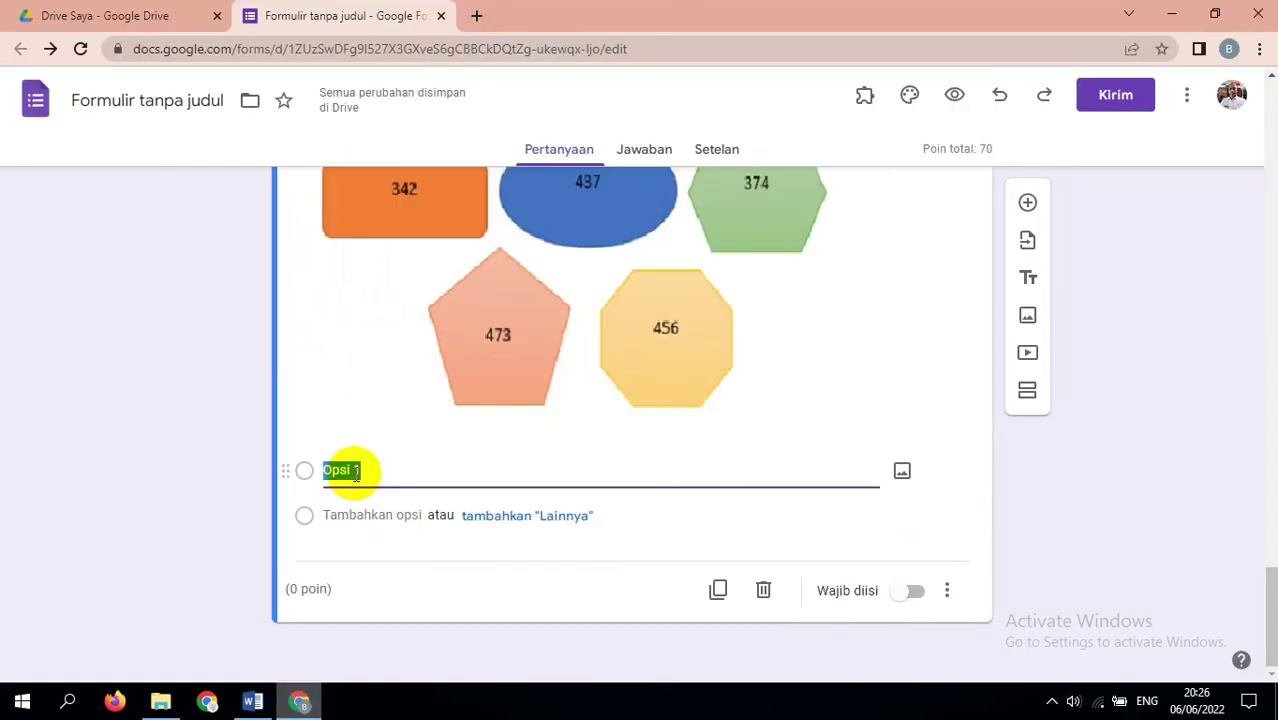
pyautogui.click(901, 472)
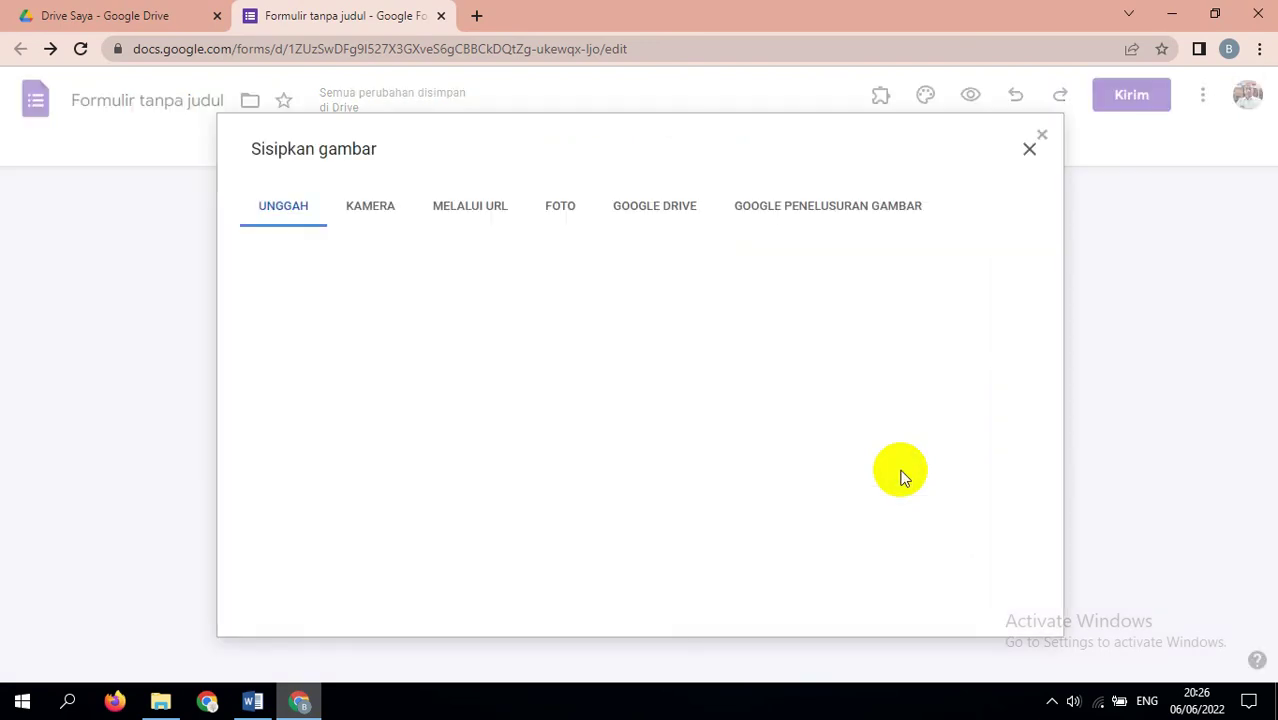
pyautogui.click(641, 491)
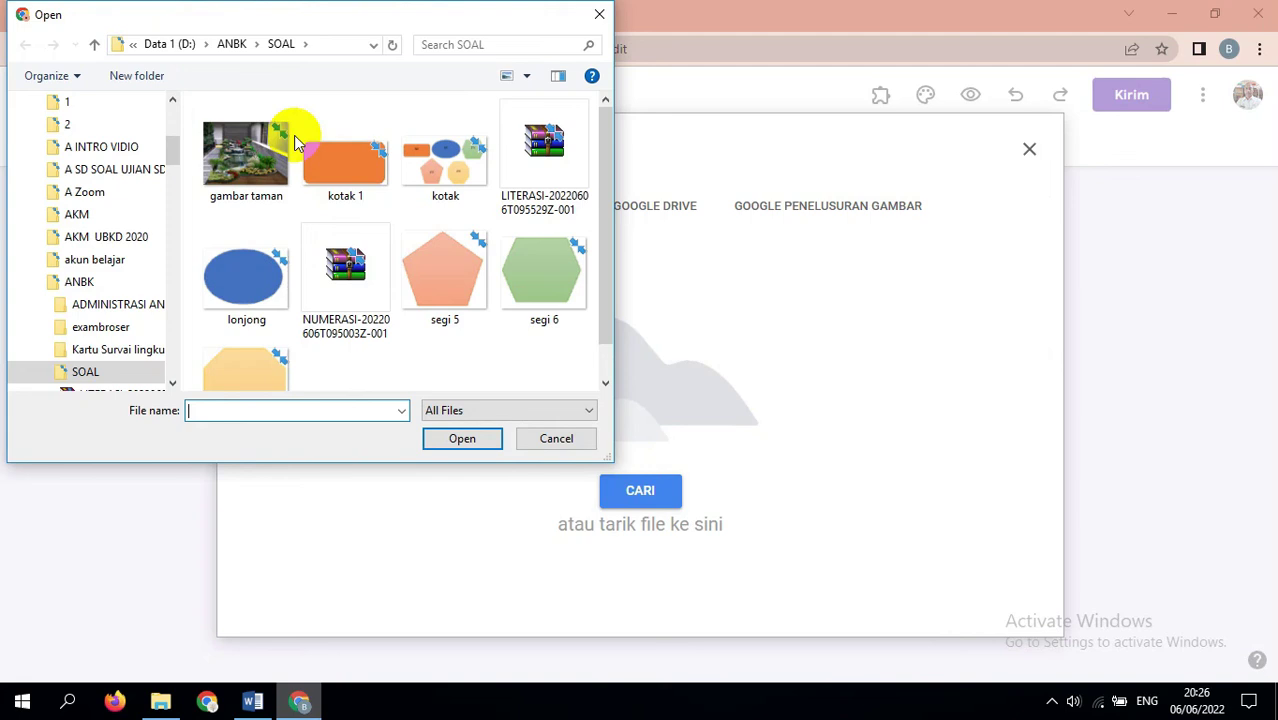
pyautogui.click(337, 163)
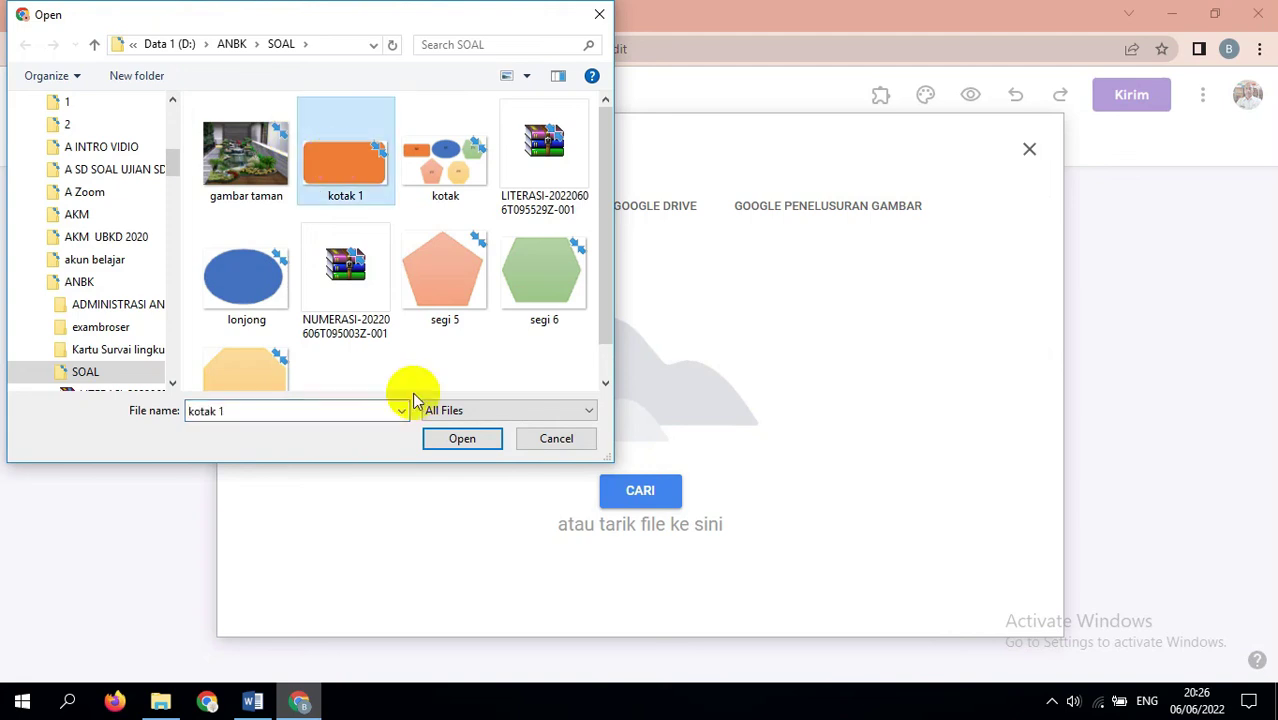
pyautogui.click(458, 438)
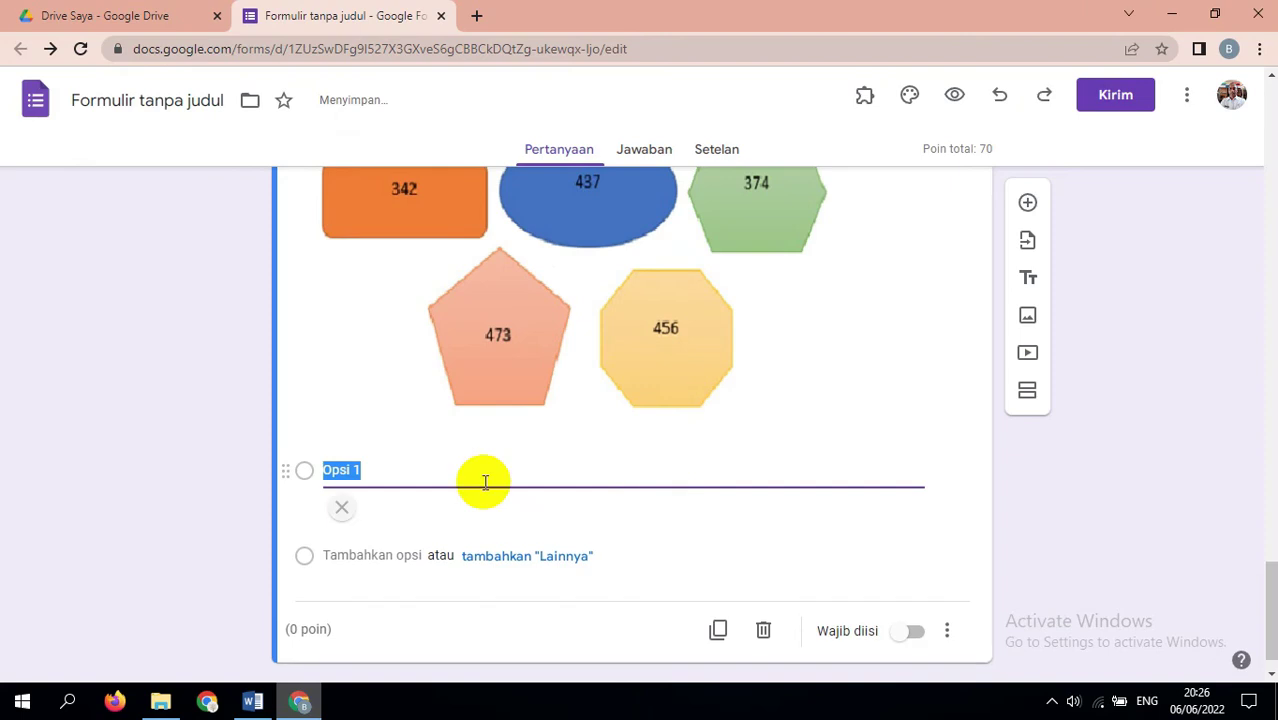
pyautogui.click(476, 522)
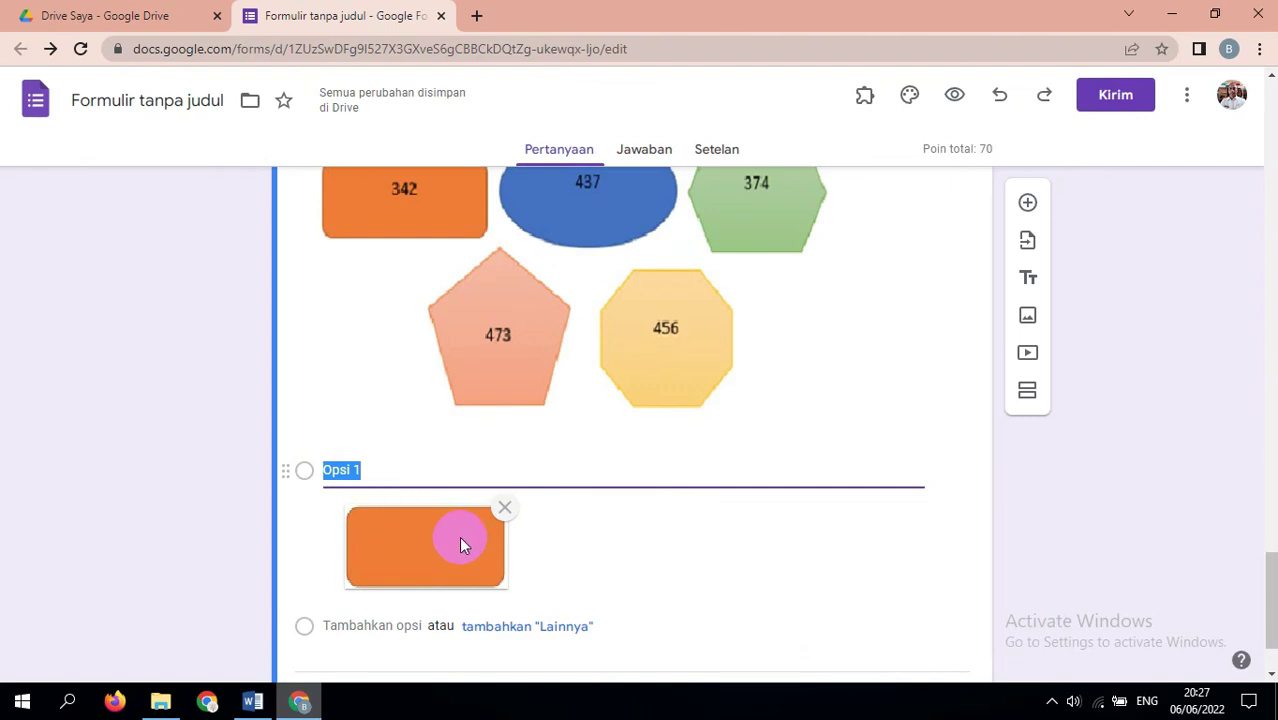
pyautogui.rightClick(400, 537)
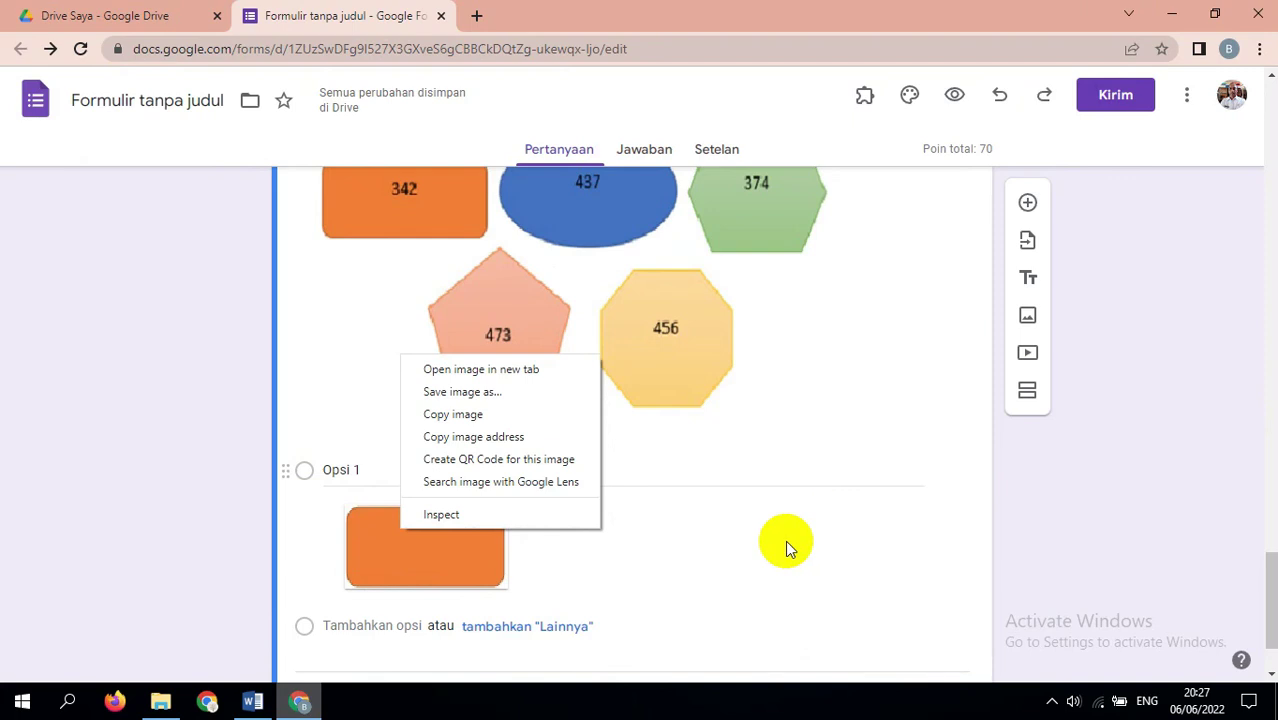
pyautogui.click(1012, 525)
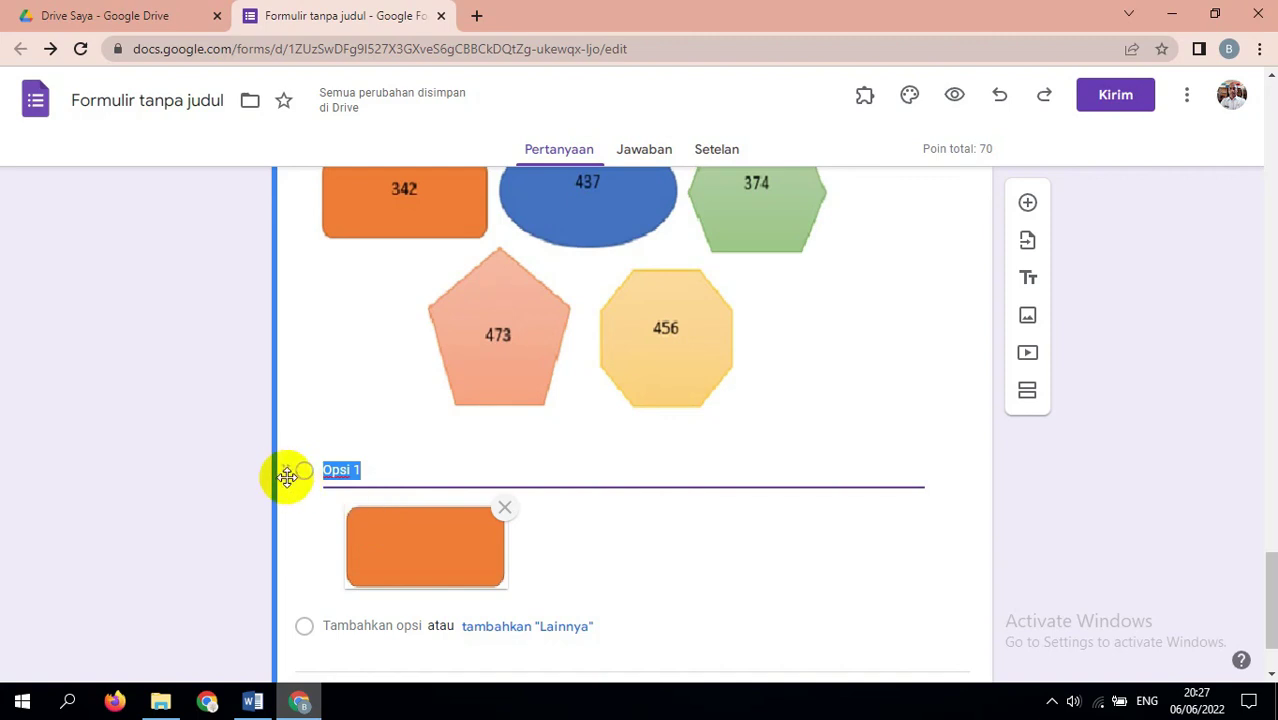
# Add a second answer option and insert the image file lonjong into it
pyautogui.moveTo(1268, 563); pyautogui.dragTo(1264, 590)
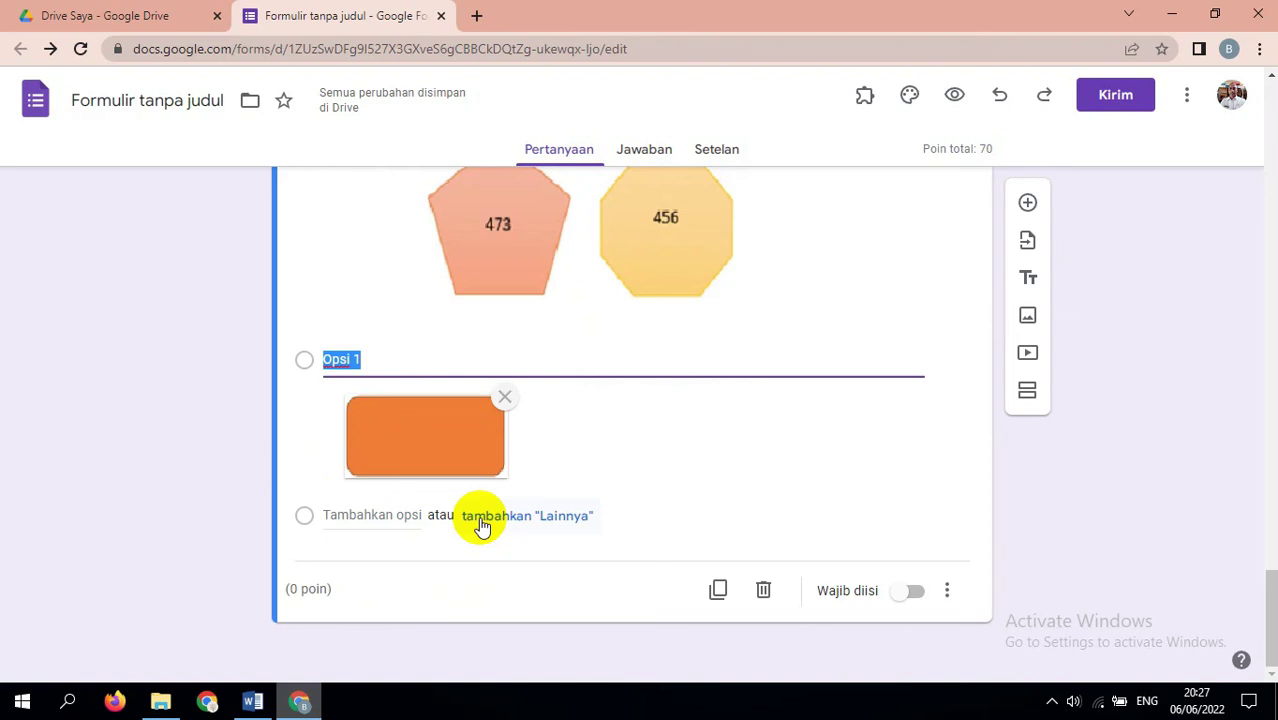
pyautogui.click(375, 438)
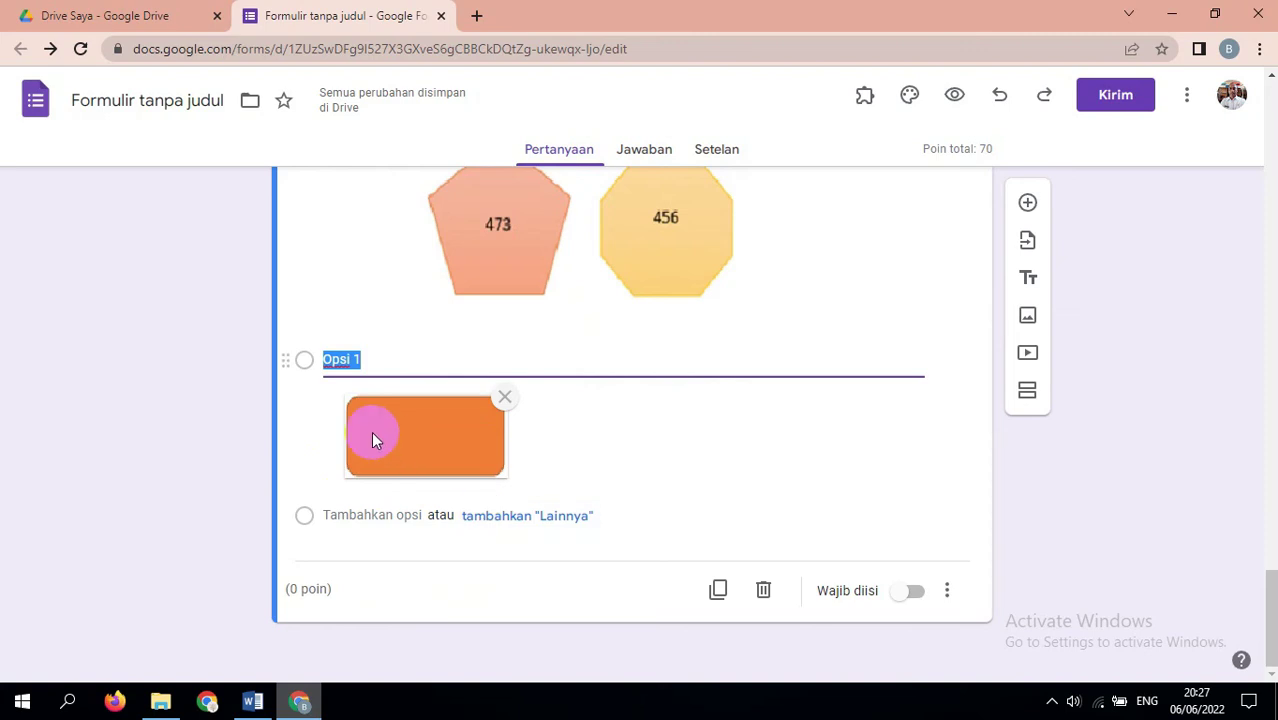
pyautogui.press('Return')
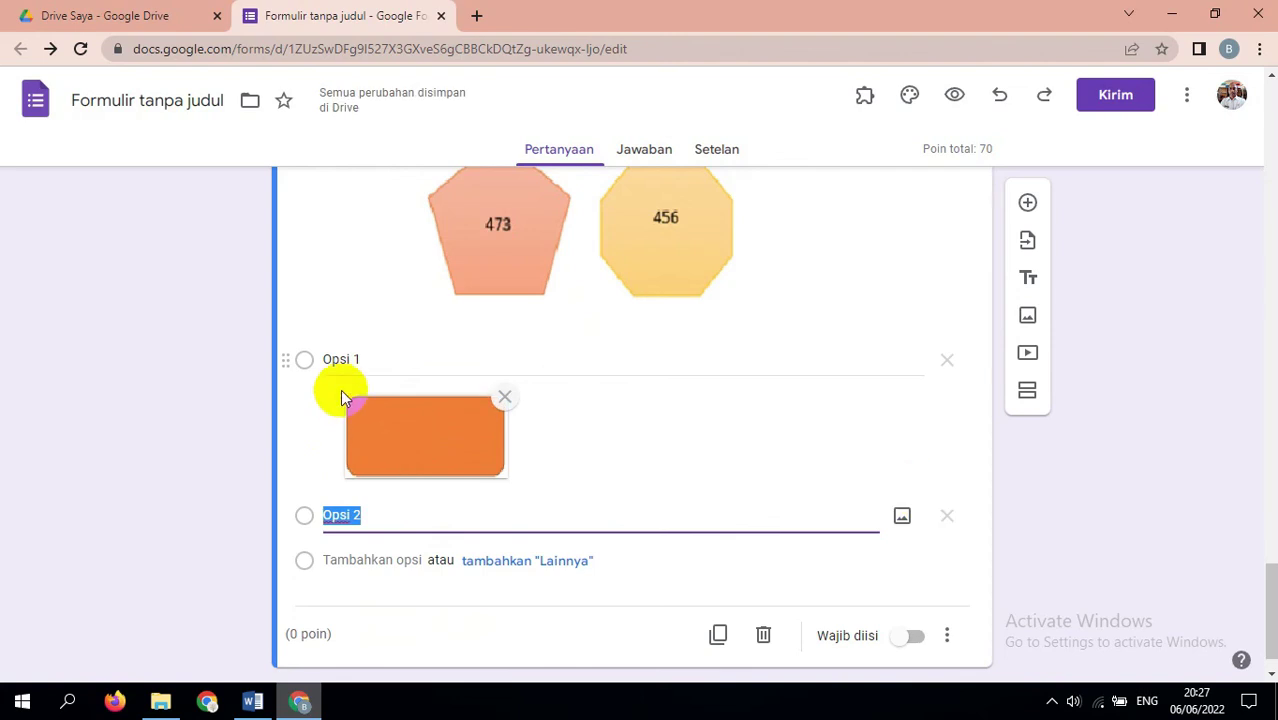
pyautogui.click(902, 518)
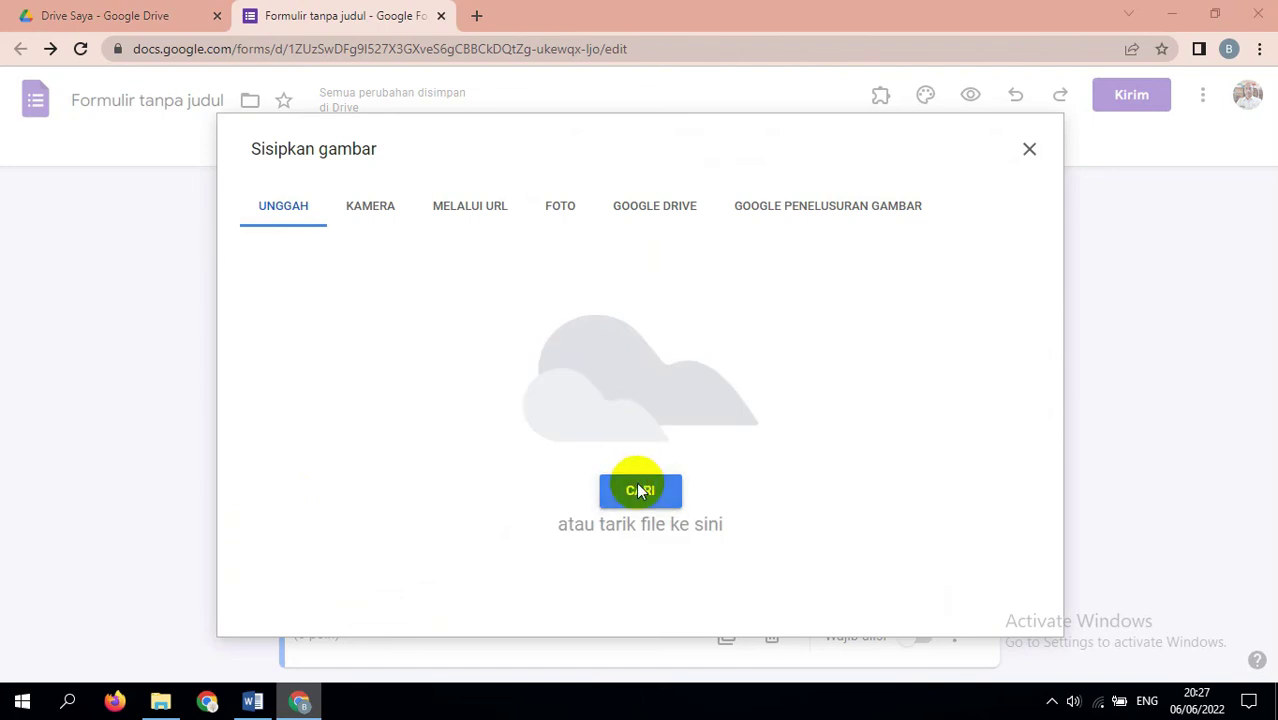
pyautogui.click(638, 486)
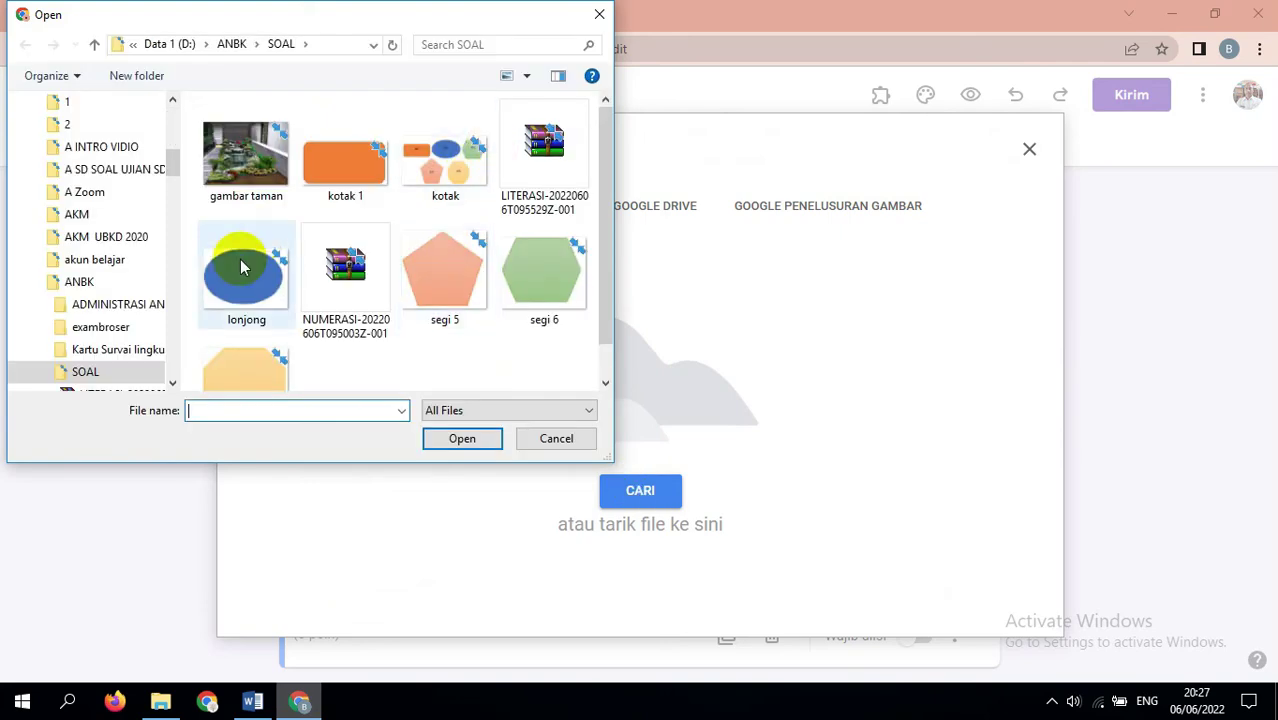
pyautogui.click(248, 289)
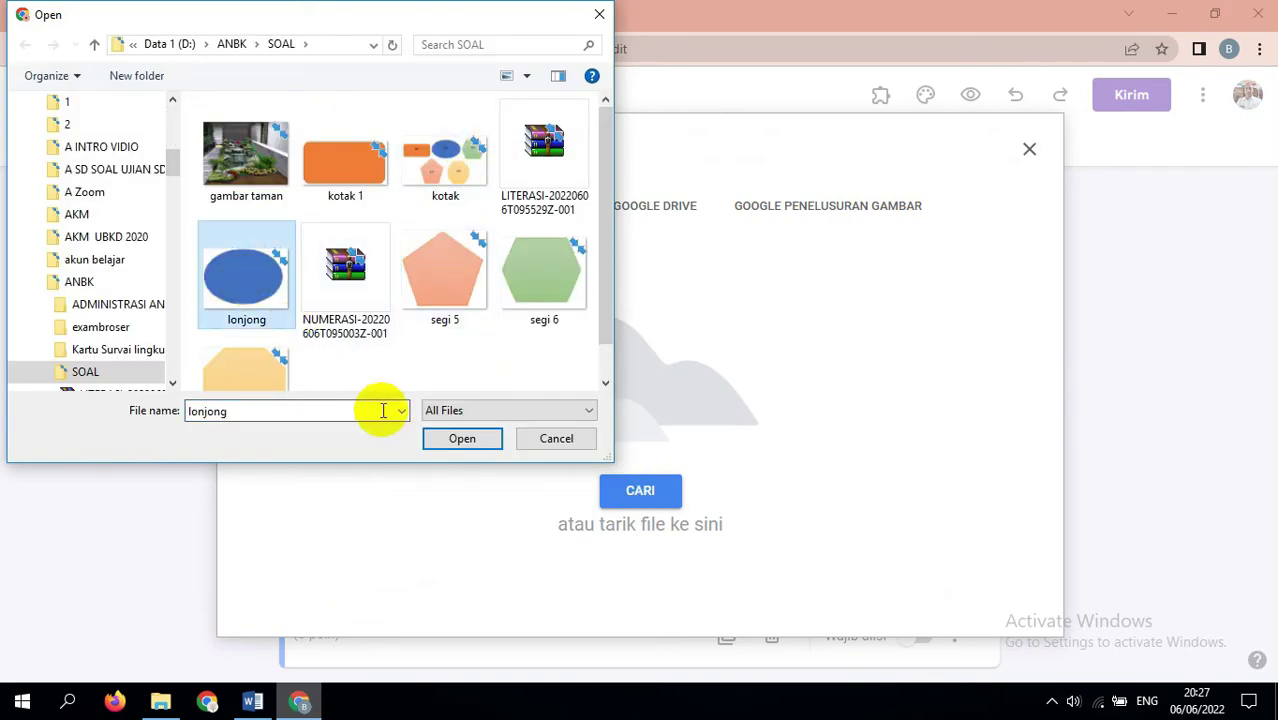
pyautogui.click(472, 441)
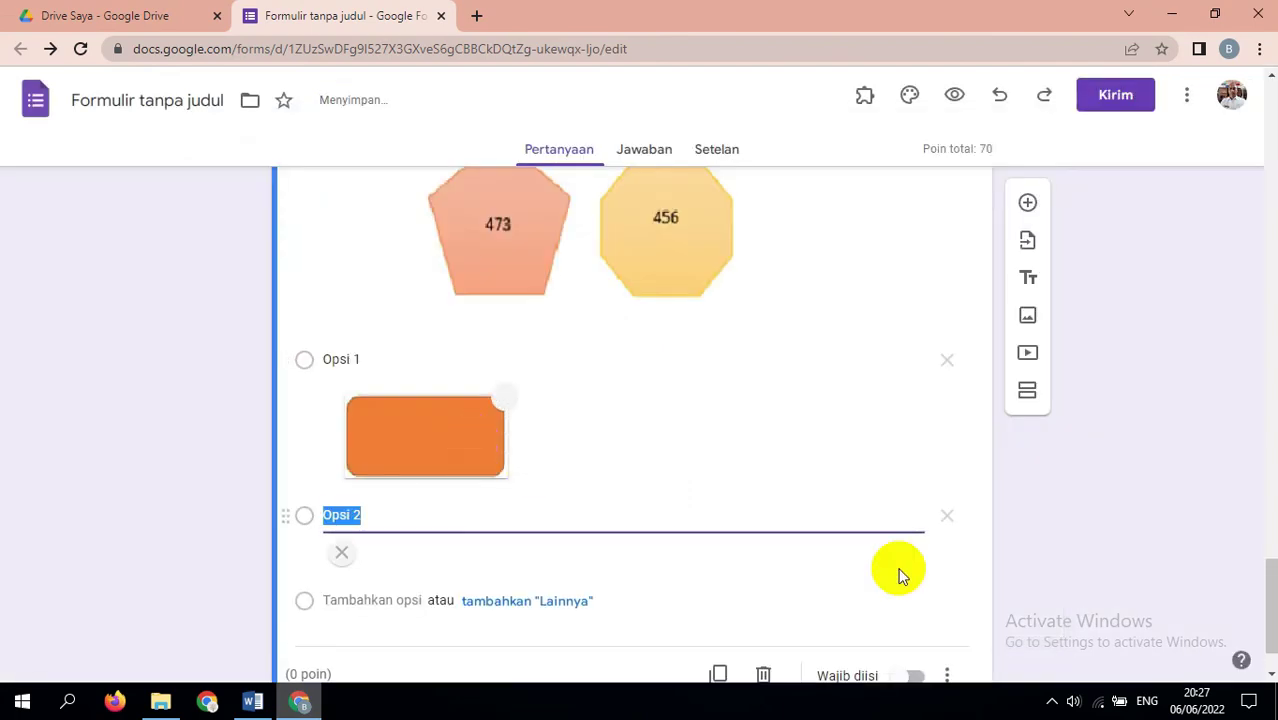
# Add a third answer option to the kartu bilangan question and insert the image file segi 5 into it
pyautogui.moveTo(1270, 556); pyautogui.dragTo(1268, 605)
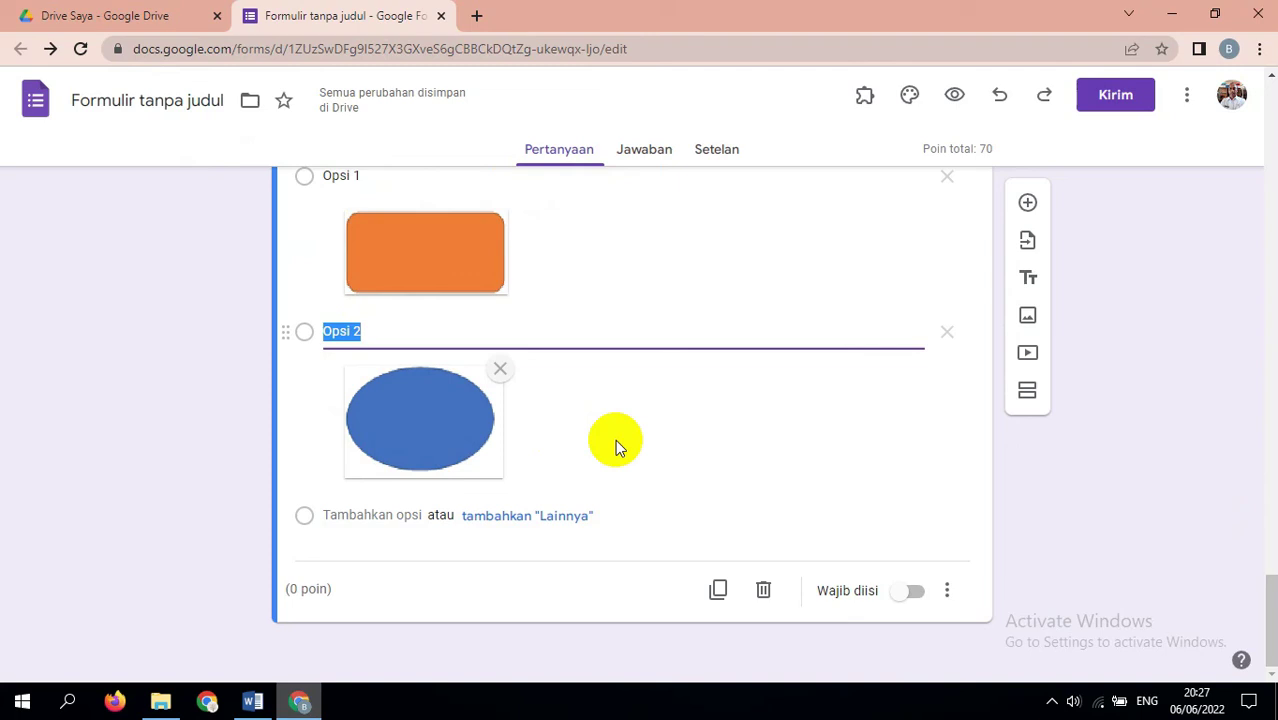
pyautogui.press('Return')
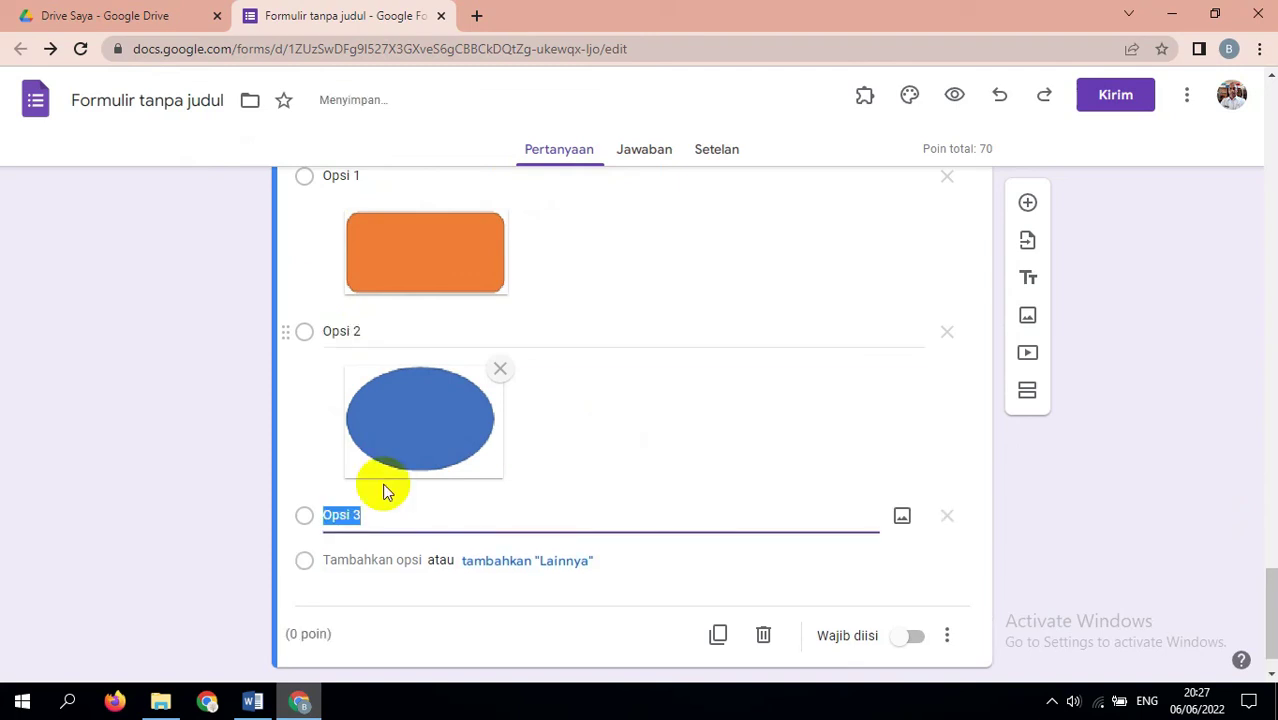
pyautogui.click(903, 517)
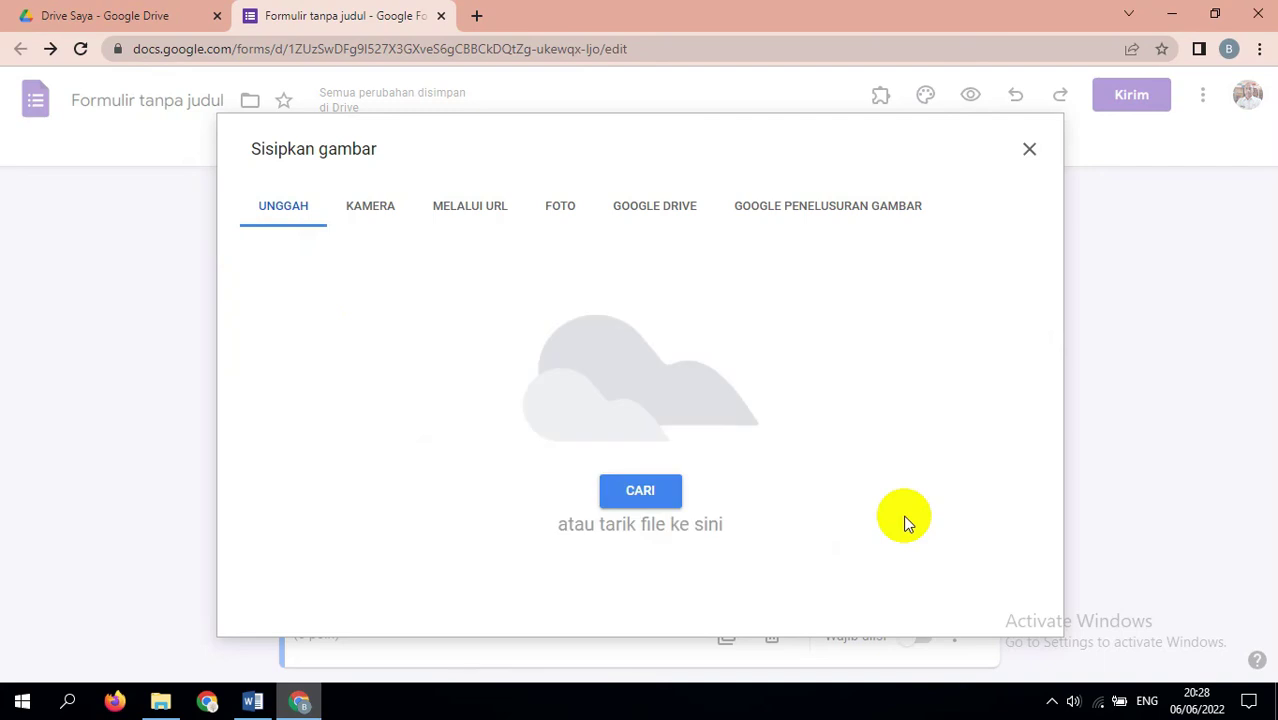
pyautogui.click(641, 496)
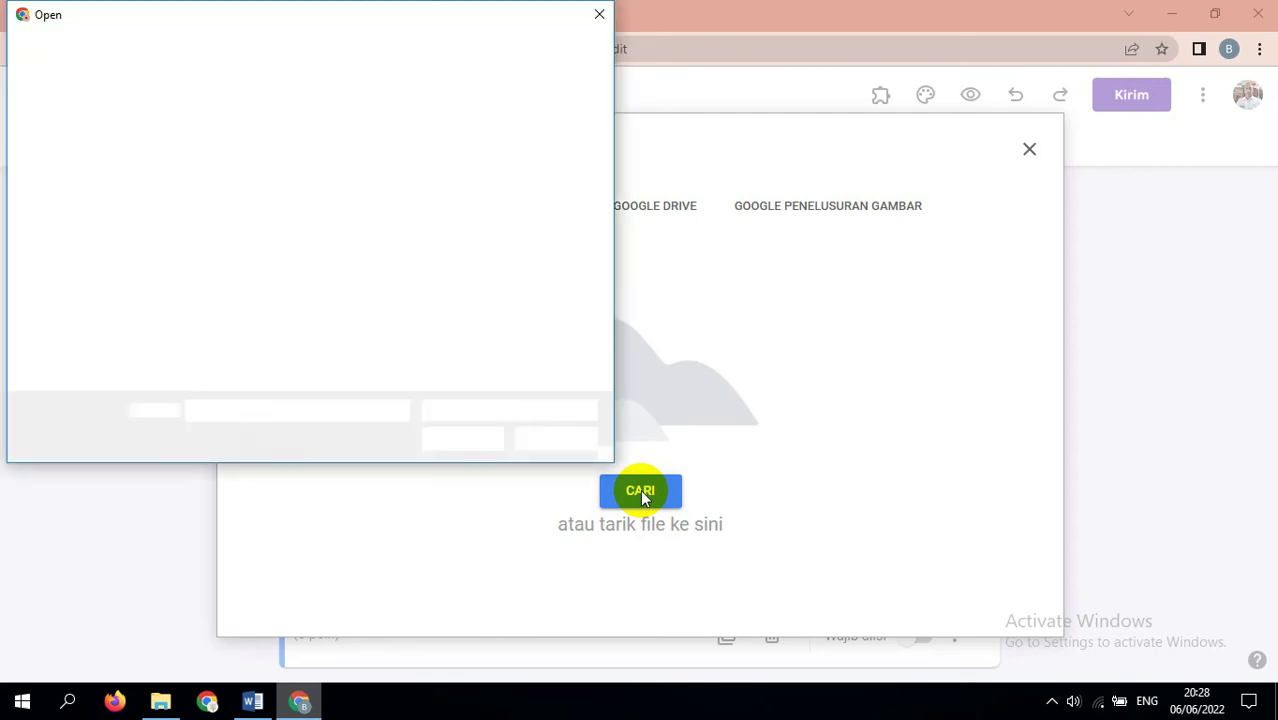
pyautogui.click(447, 299)
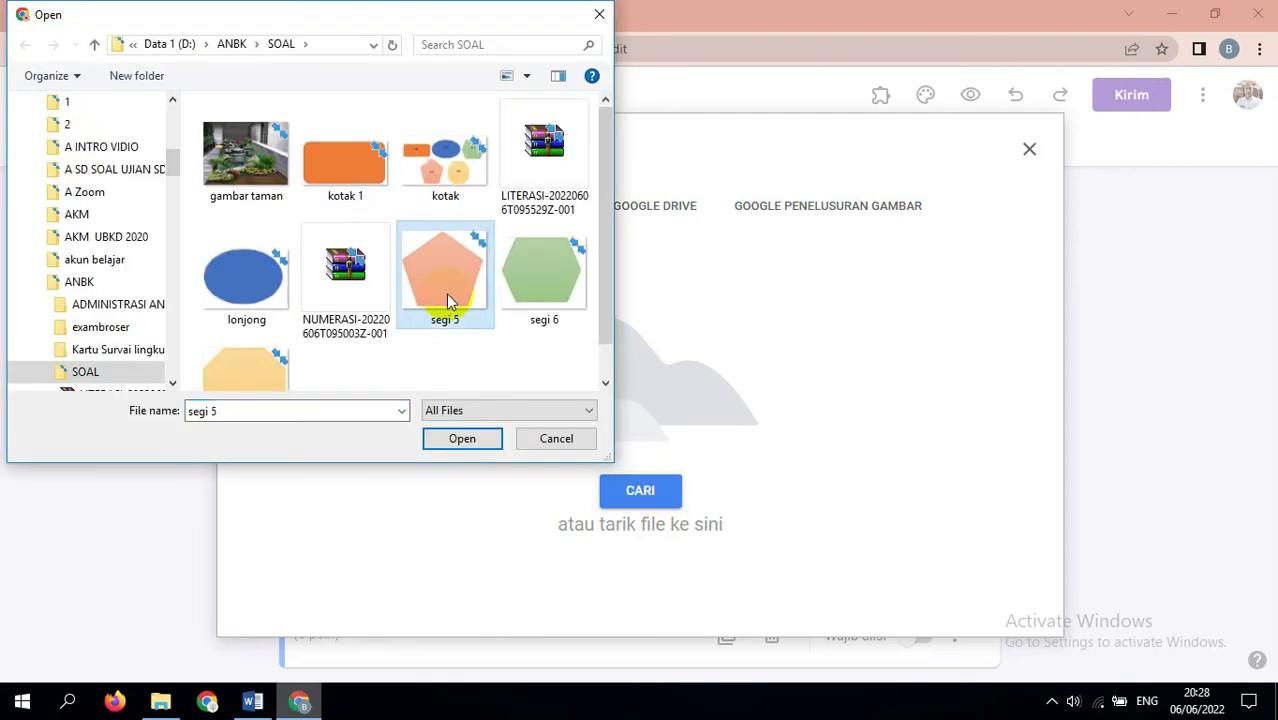
pyautogui.click(472, 438)
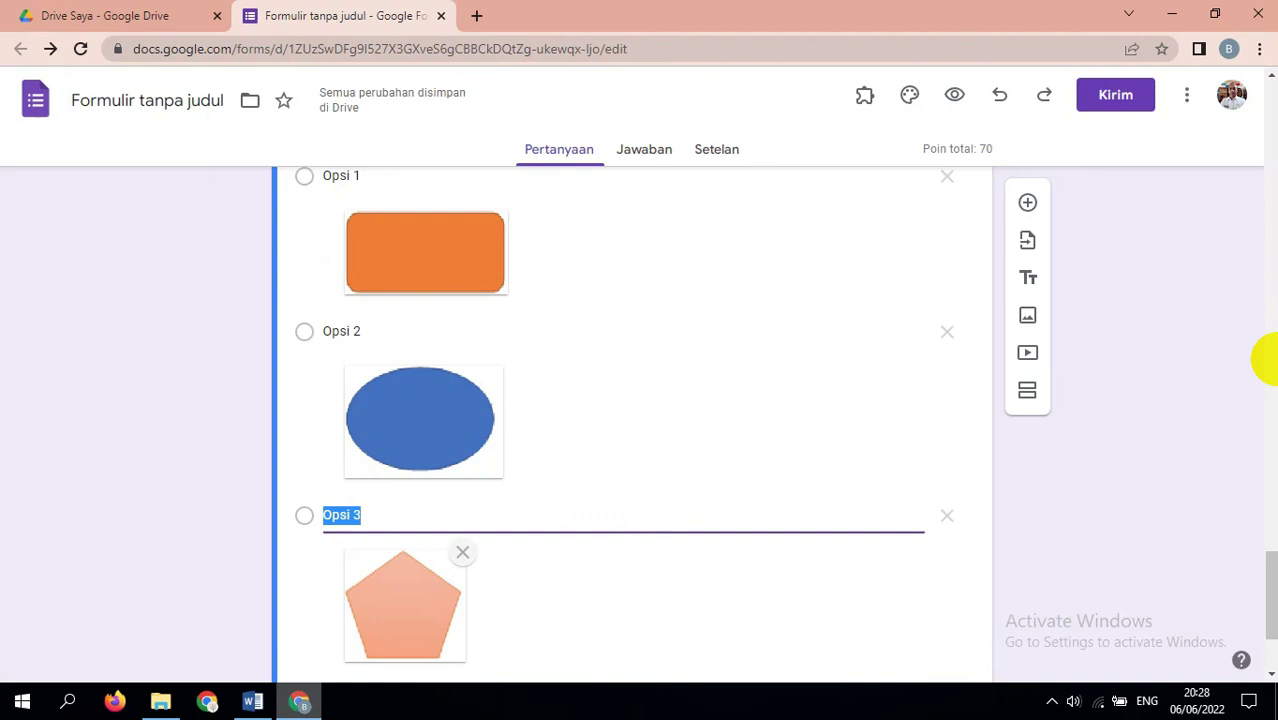
# Add a fourth and a fifth answer option with the image files segi 6 and segi 8 respectively
pyautogui.moveTo(1268, 588); pyautogui.dragTo(1270, 612)
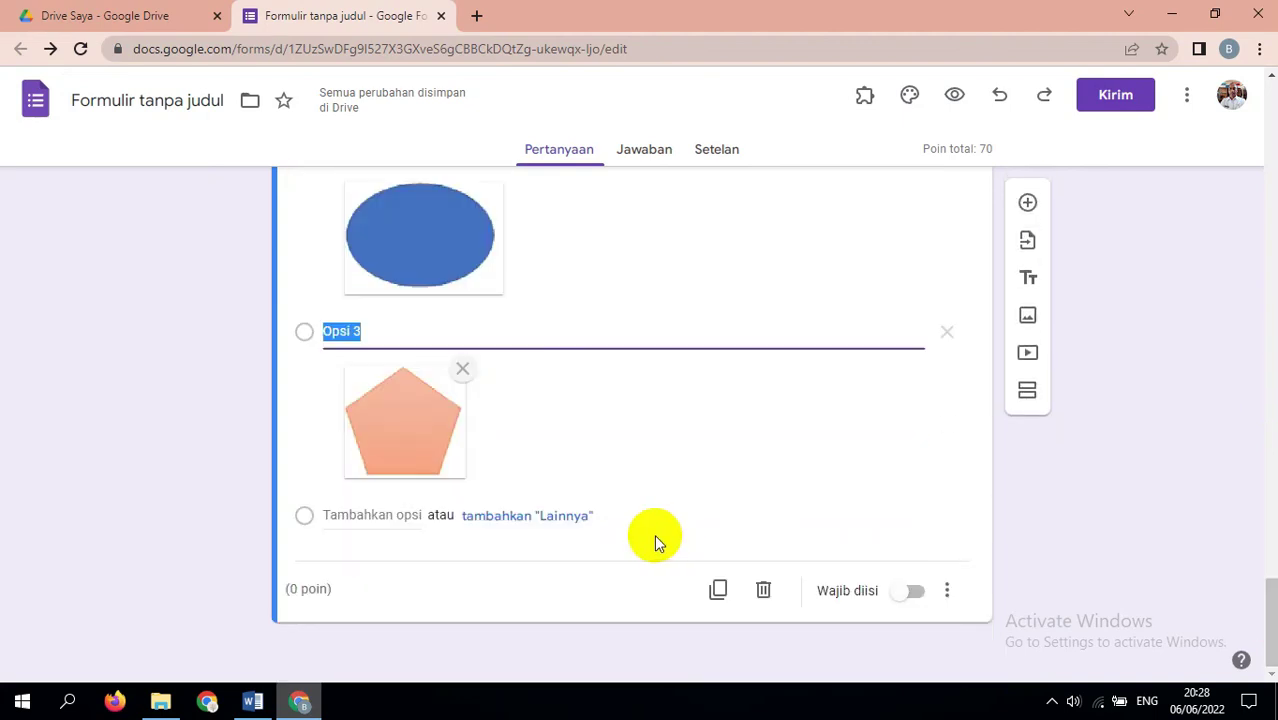
pyautogui.moveTo(1261, 605); pyautogui.dragTo(1260, 637)
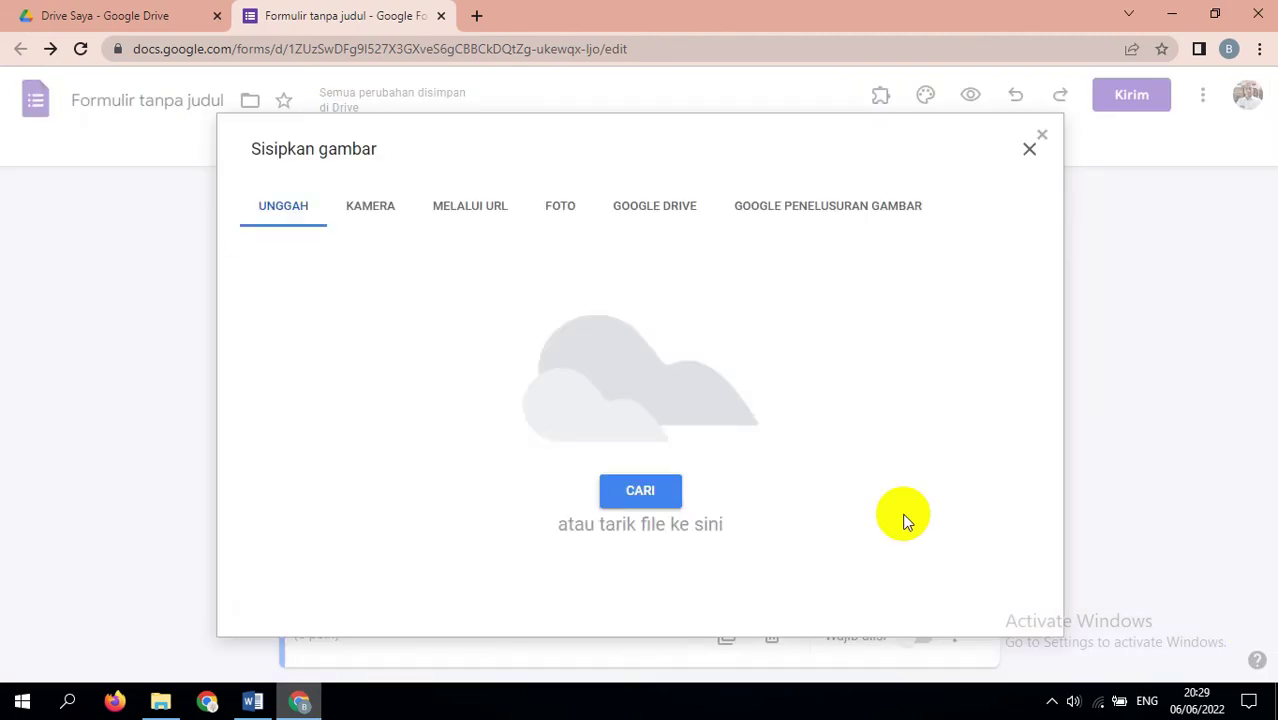
pyautogui.click(641, 488)
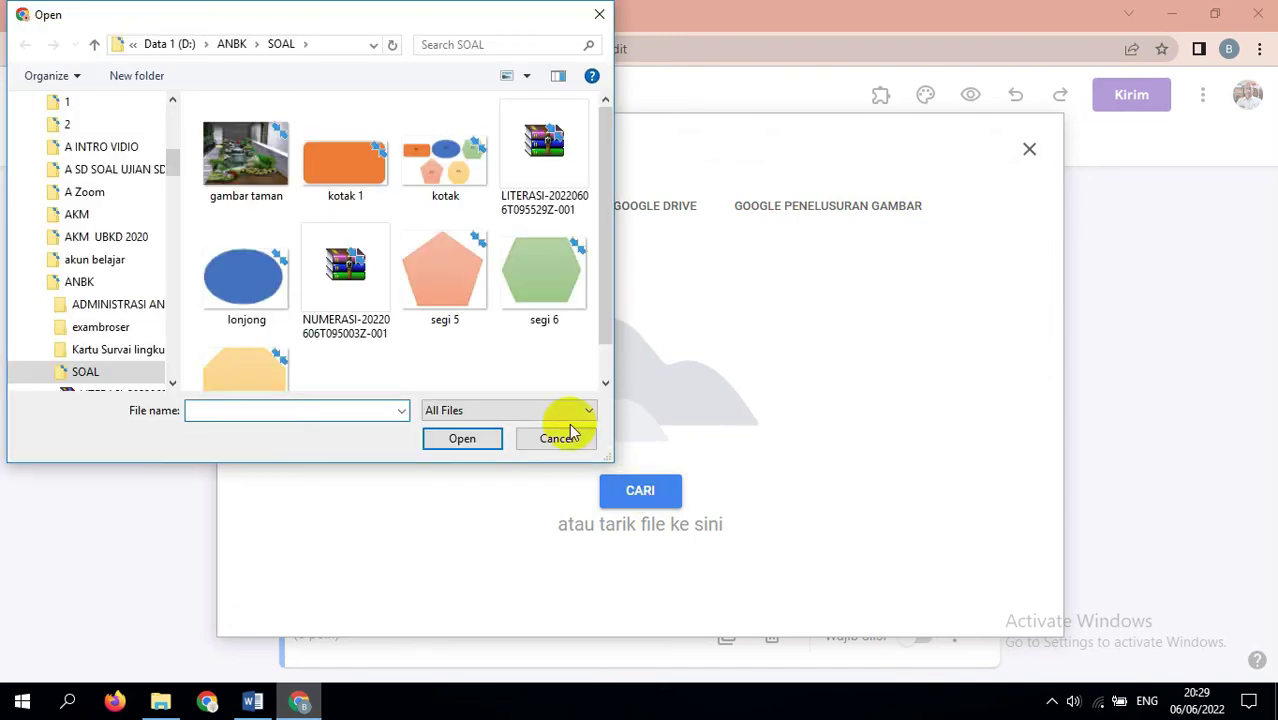
pyautogui.moveTo(608, 302); pyautogui.dragTo(609, 347)
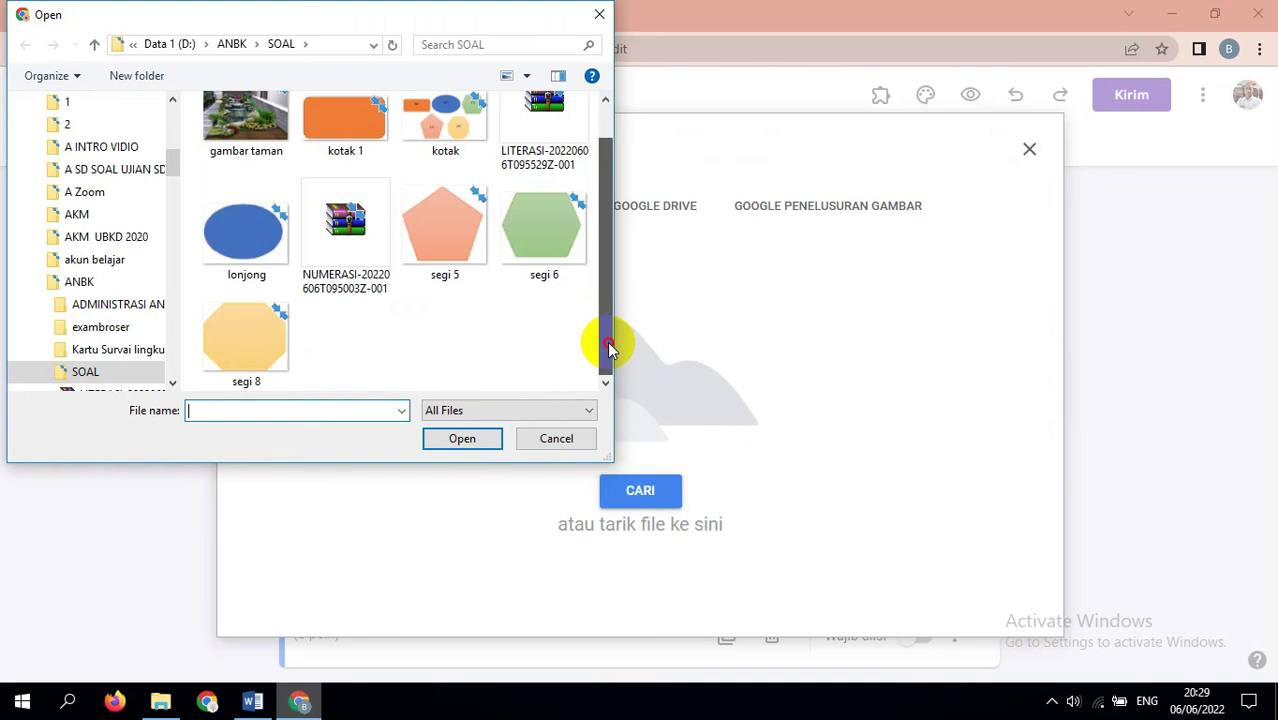
pyautogui.click(238, 350)
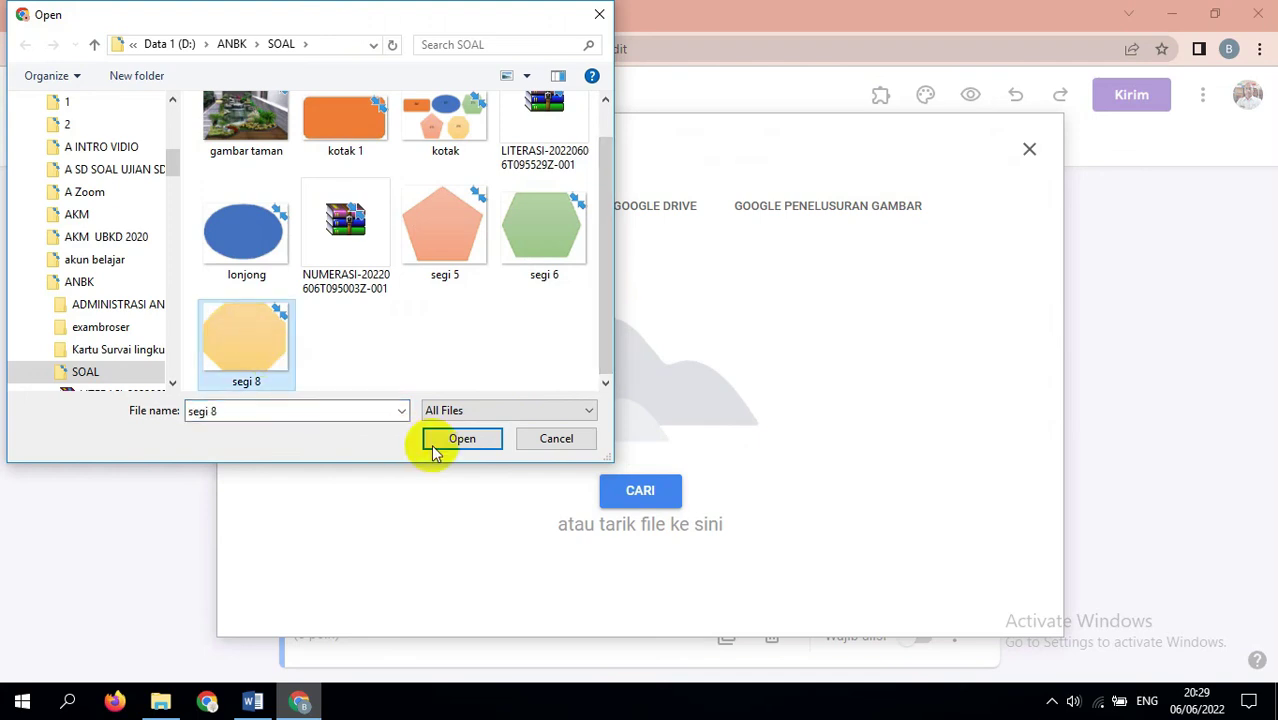
pyautogui.click(466, 441)
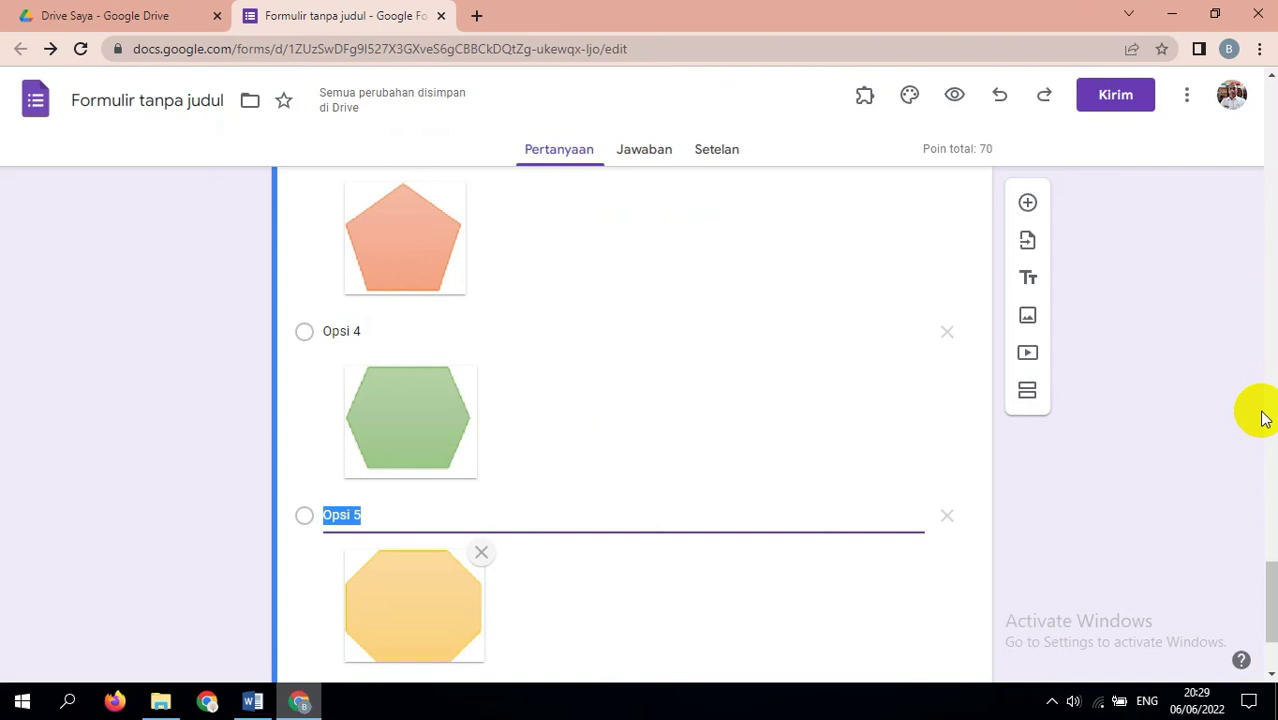
pyautogui.moveTo(1265, 608); pyautogui.dragTo(1262, 502)
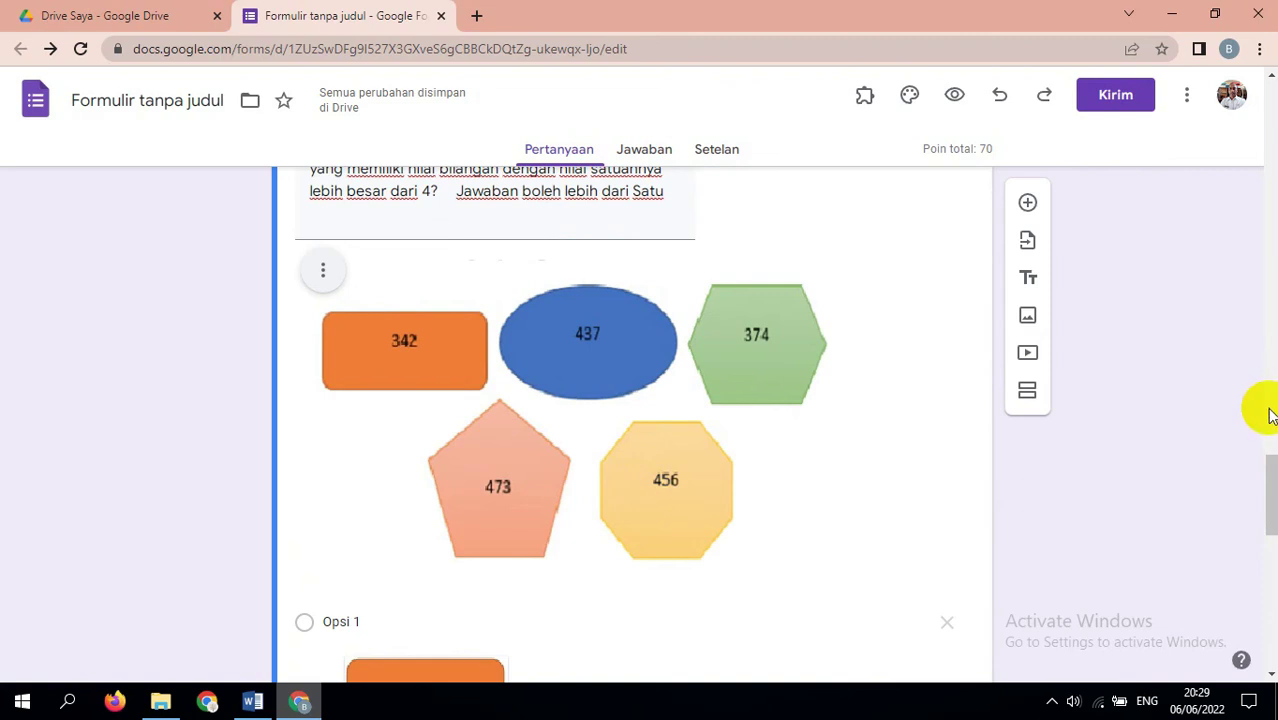
pyautogui.moveTo(1258, 471); pyautogui.dragTo(1256, 632)
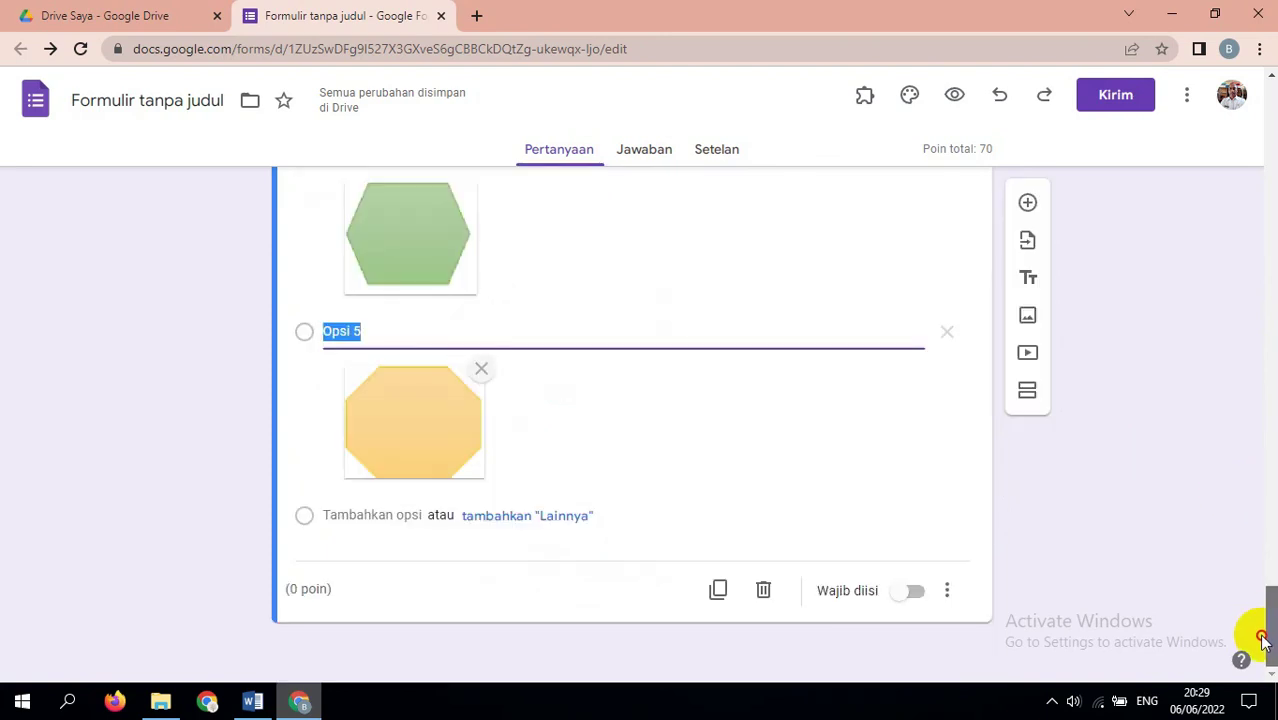
pyautogui.click(620, 497)
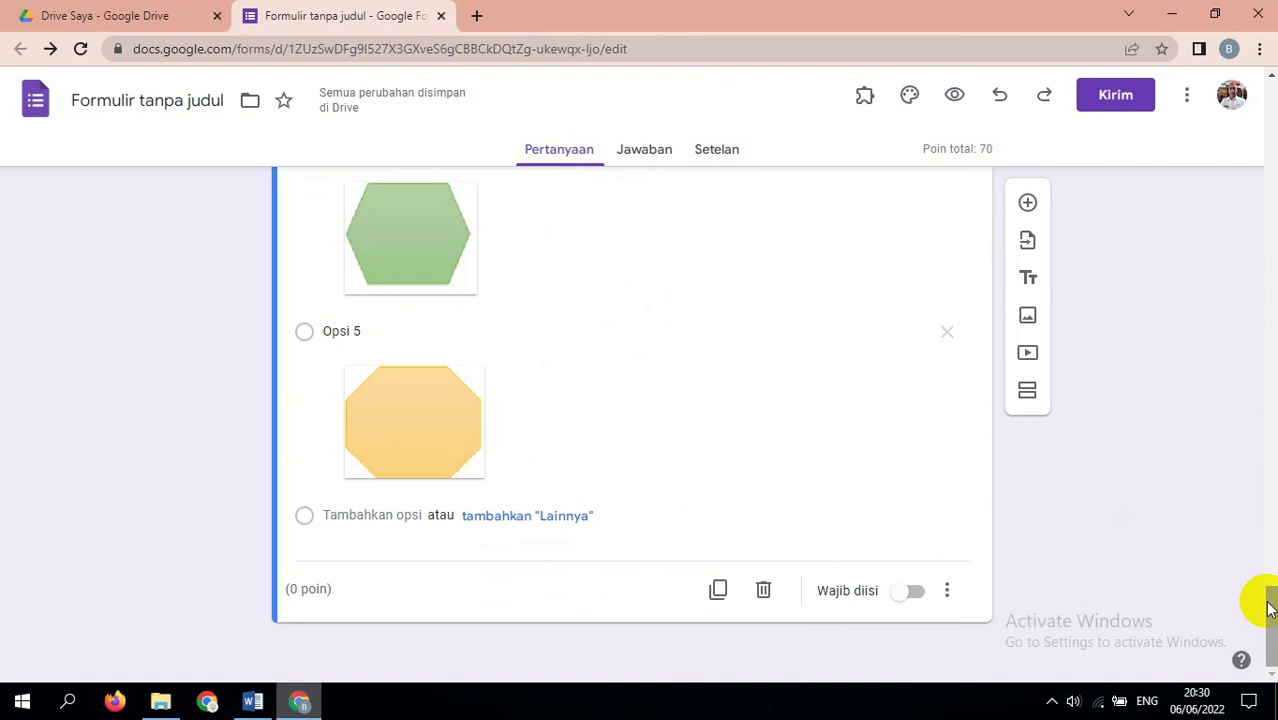
pyautogui.moveTo(1272, 617); pyautogui.dragTo(1258, 608)
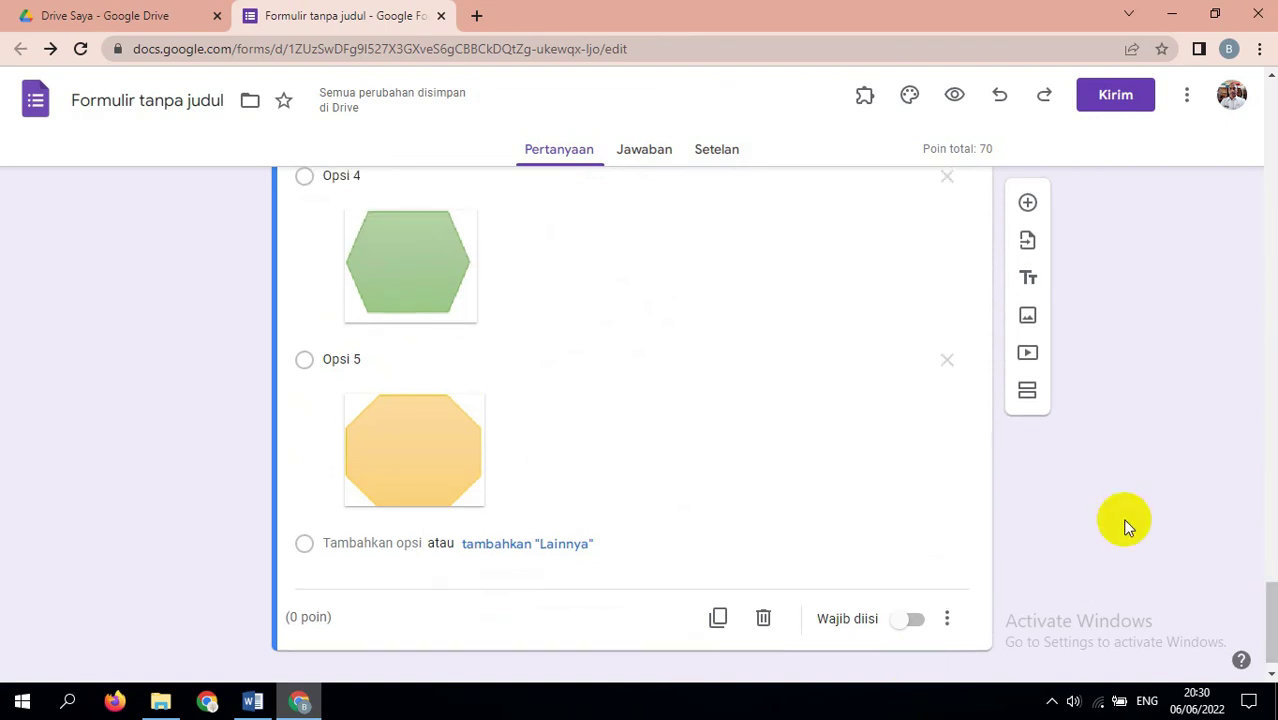
pyautogui.moveTo(1268, 605); pyautogui.dragTo(1232, 448)
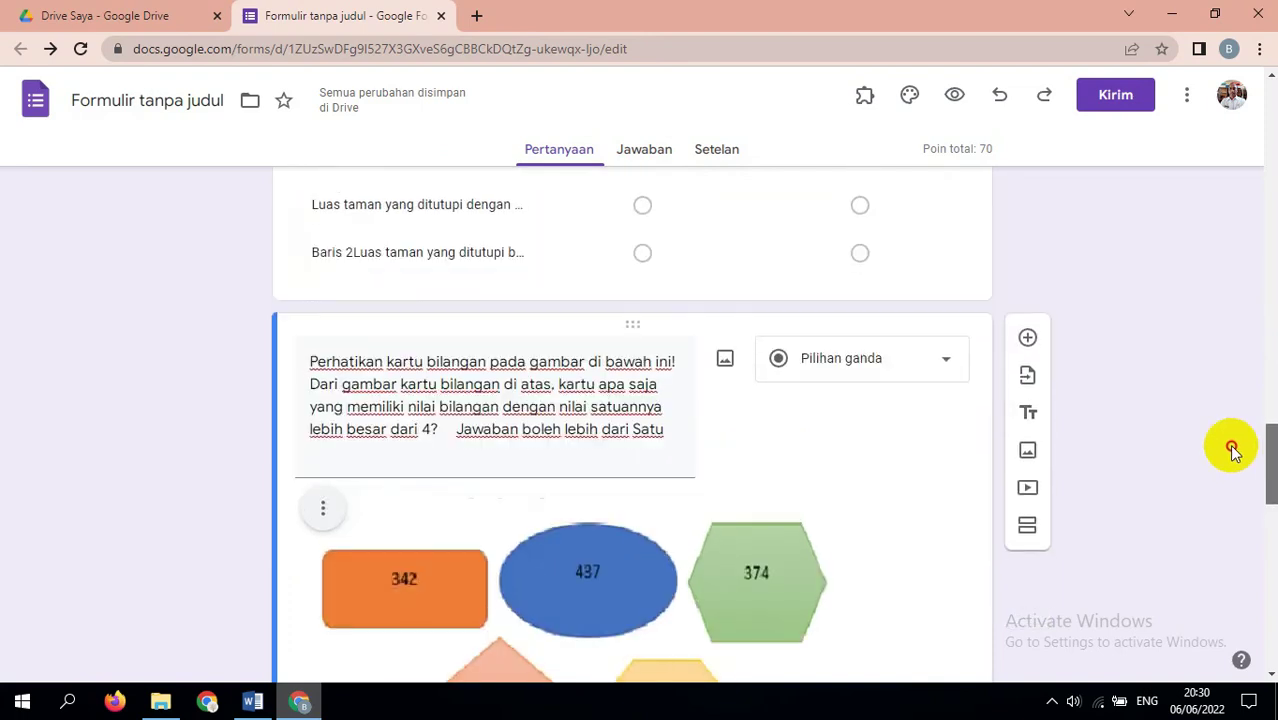
pyautogui.click(800, 708)
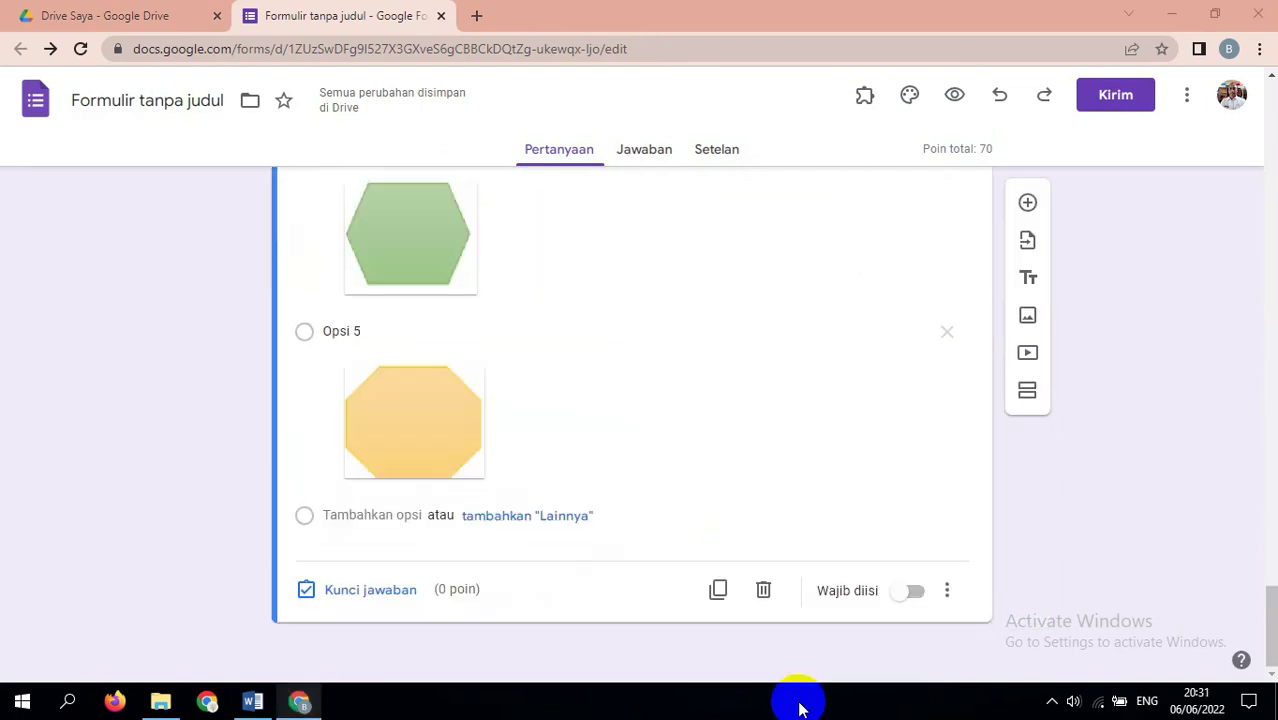
# Mark Opsi 2 and Opsi 5 as correct answers to the kartu bilangan question and set its score to 20 points
pyautogui.click(364, 593)
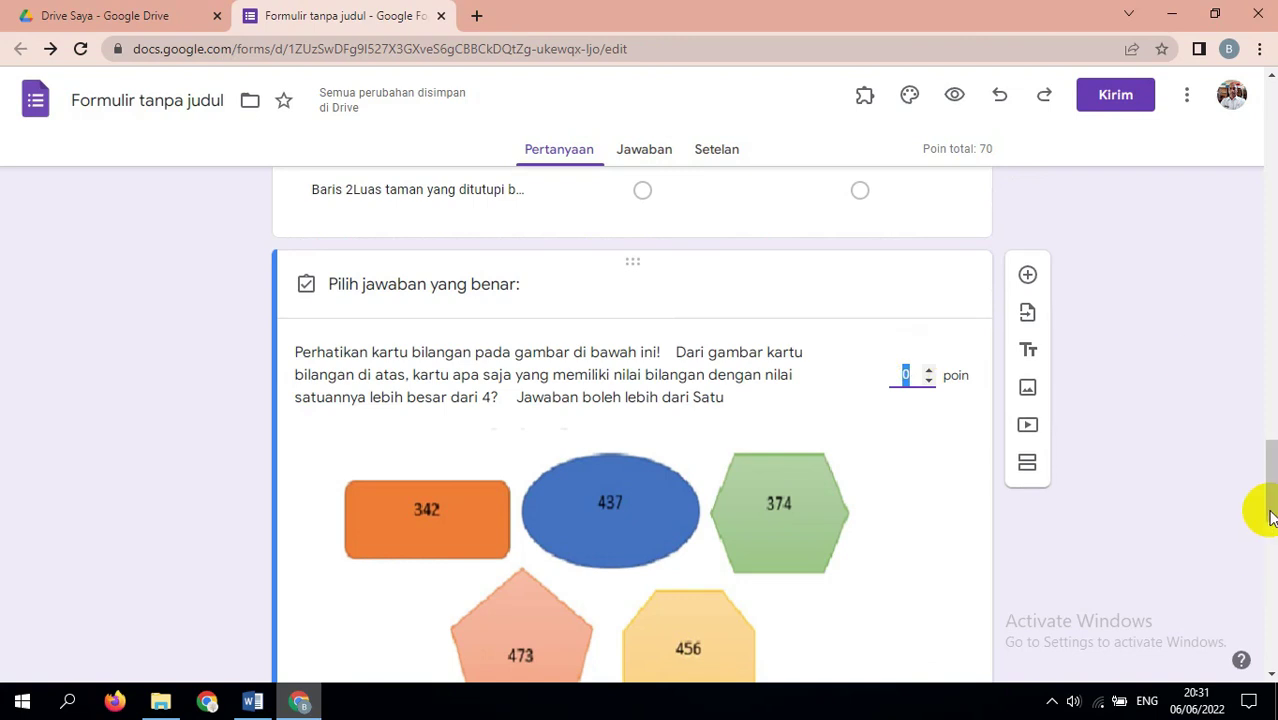
pyautogui.moveTo(1264, 485); pyautogui.dragTo(1262, 572)
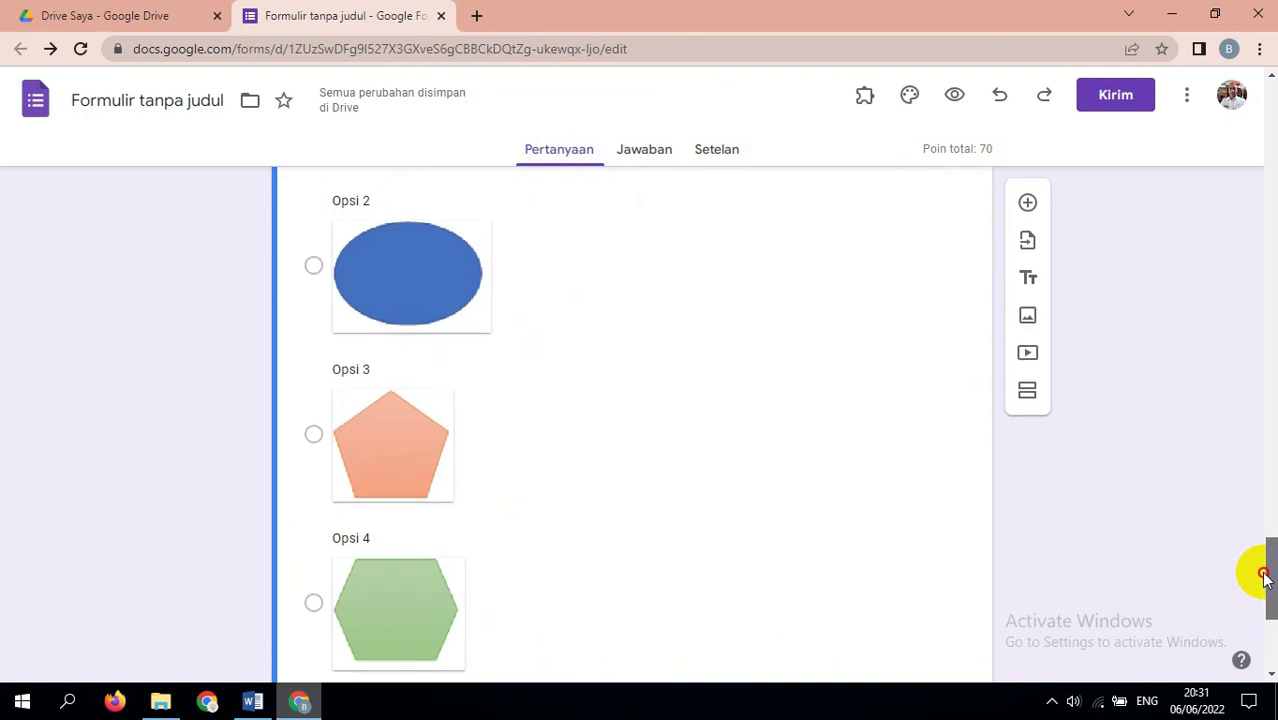
pyautogui.click(312, 268)
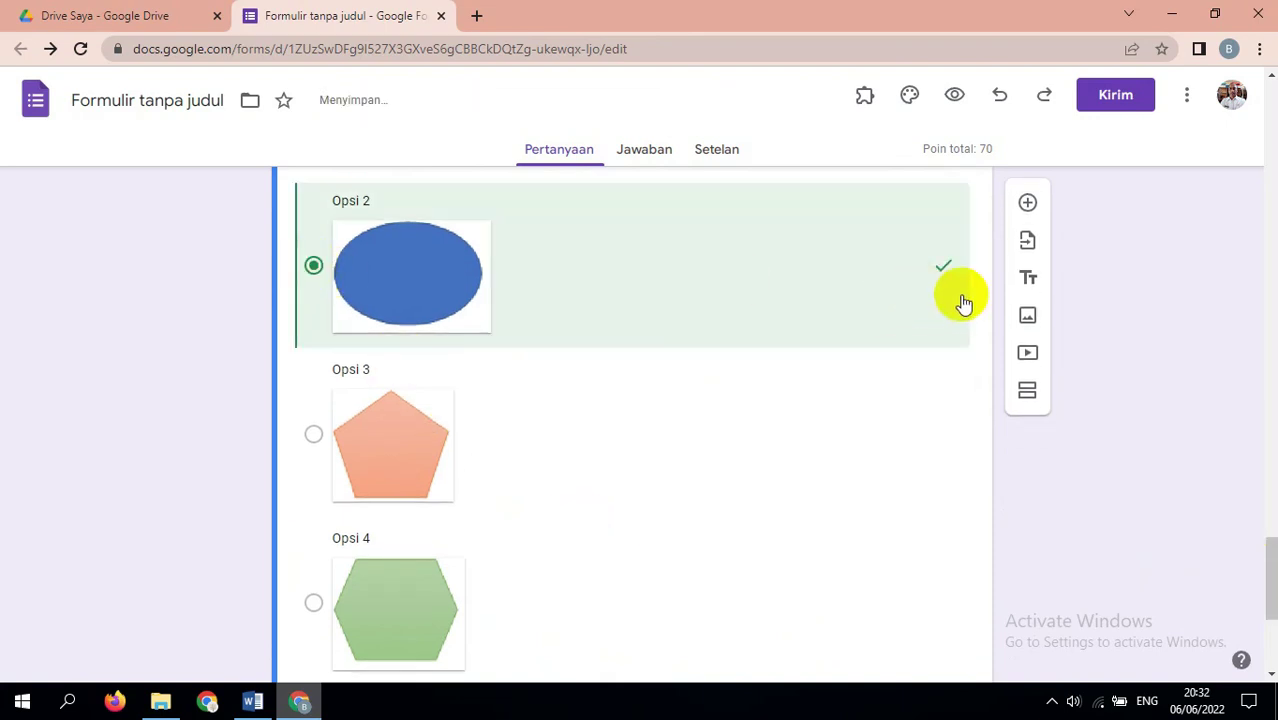
pyautogui.moveTo(1270, 543); pyautogui.dragTo(1270, 610)
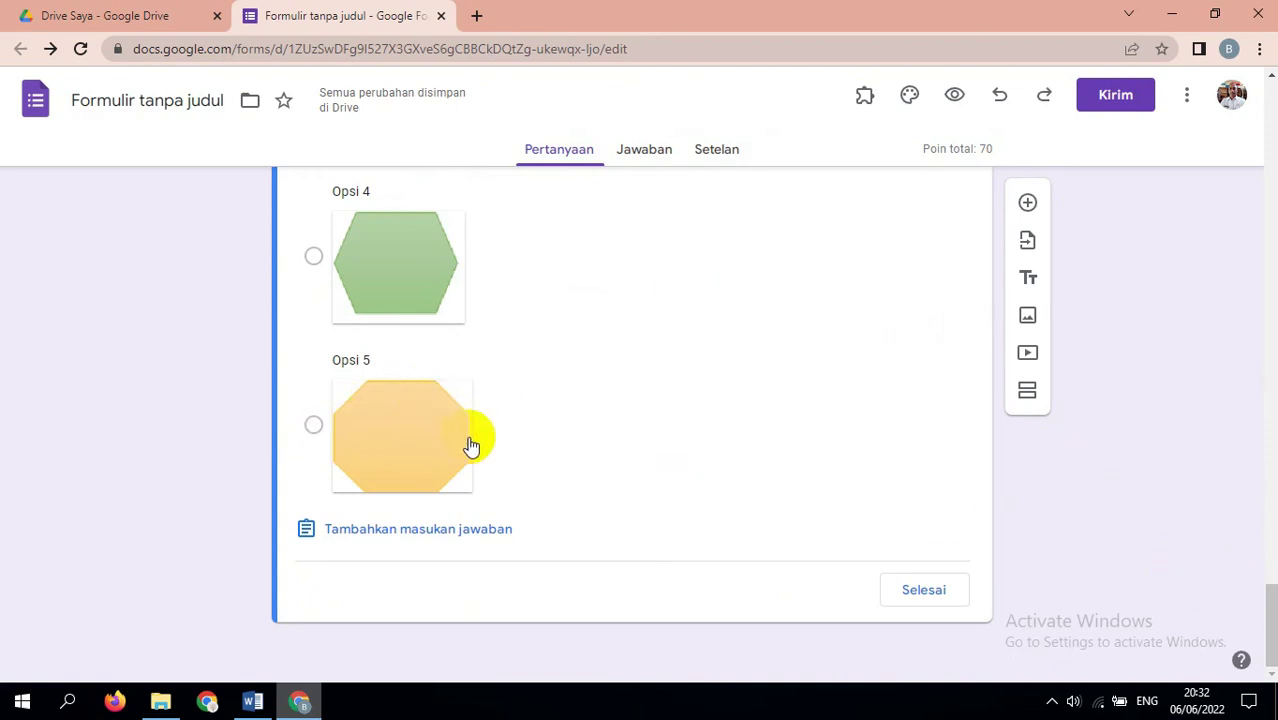
pyautogui.click(314, 427)
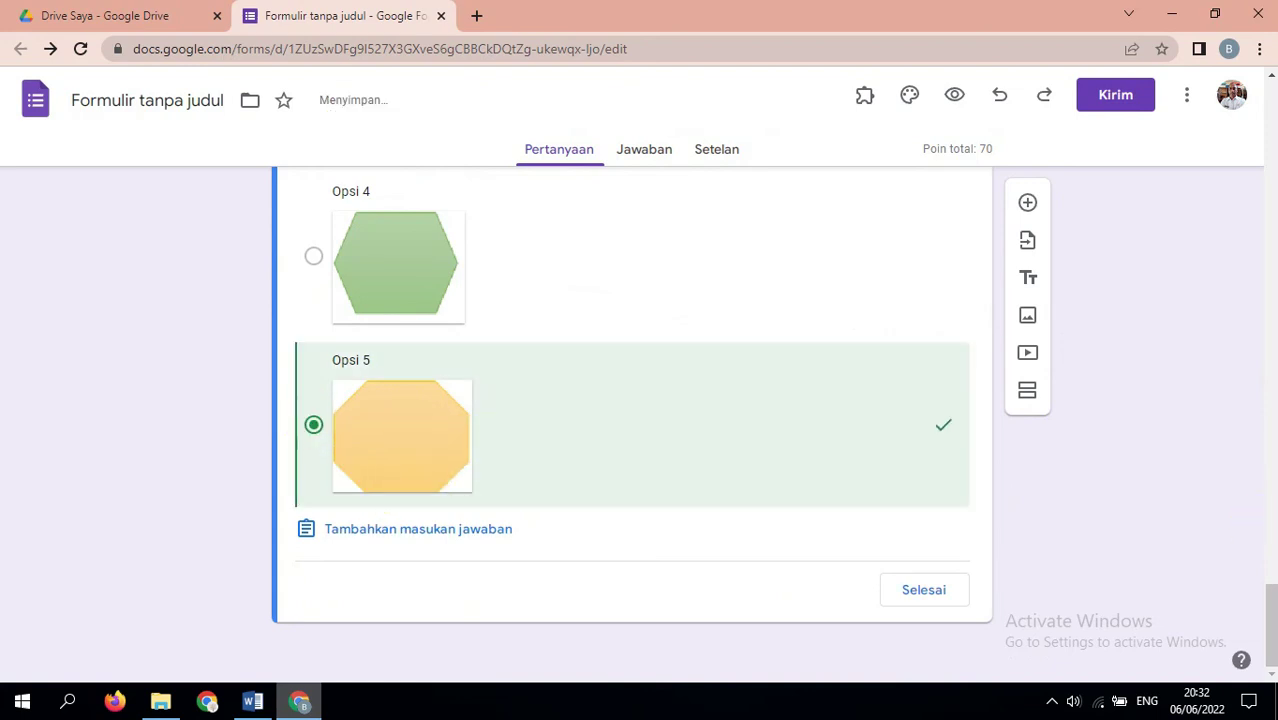
pyautogui.moveTo(1273, 628)
pyautogui.mouseDown()
pyautogui.moveTo(1265, 517)
pyautogui.moveTo(1270, 650)
pyautogui.mouseUp()
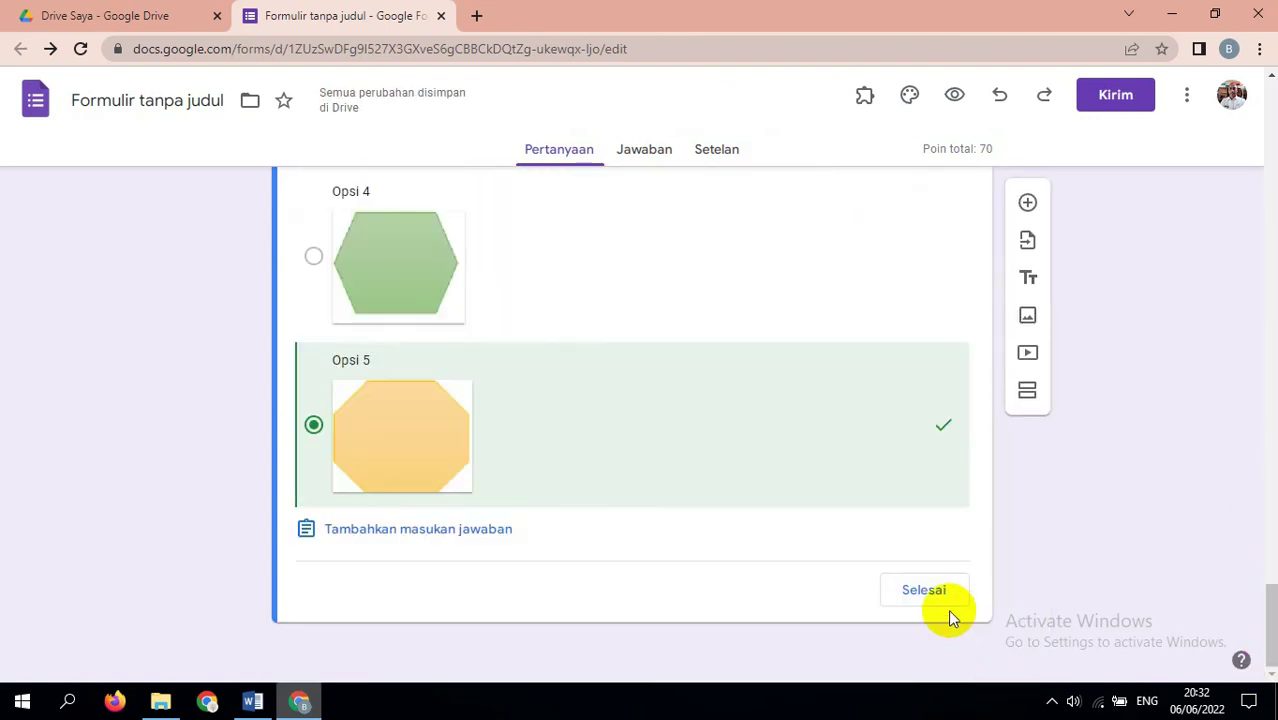
pyautogui.click(925, 591)
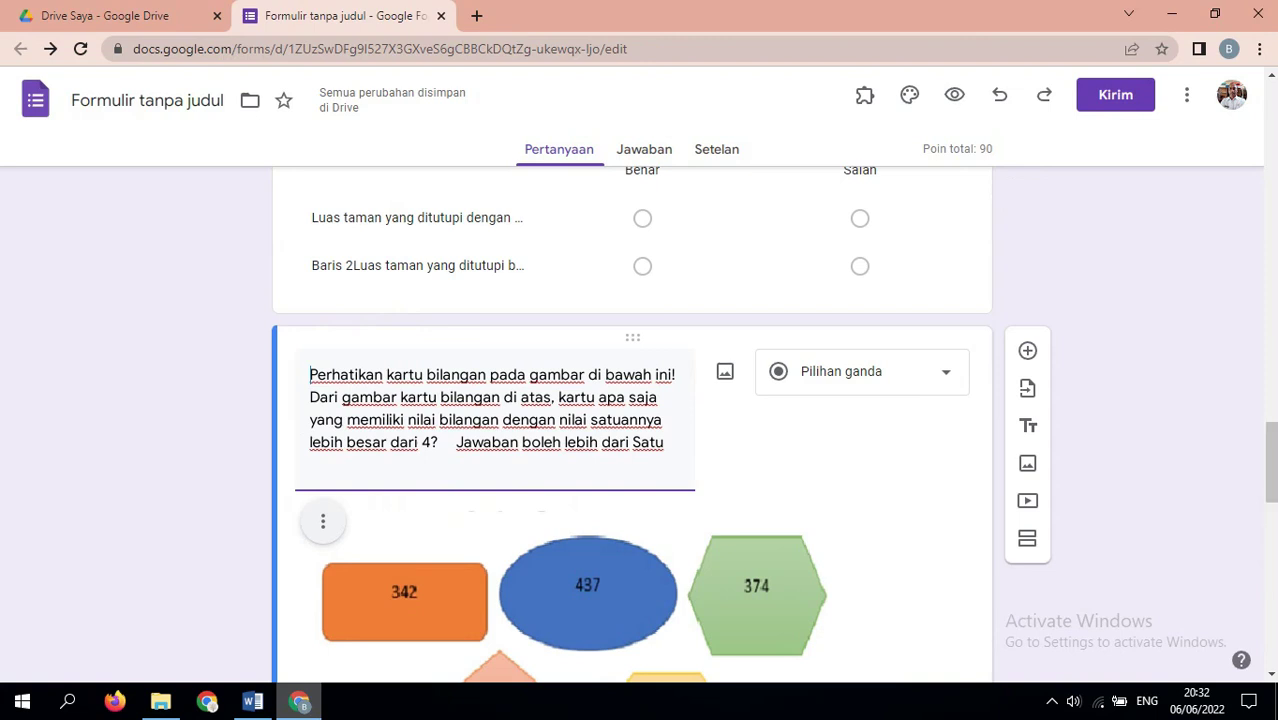
# Review the form's arisan, taman and kartu bilangan questions, checking their options, answer keys and points
pyautogui.click(1268, 430)
pyautogui.moveTo(1268, 430)
pyautogui.mouseDown()
pyautogui.moveTo(1262, 162)
pyautogui.moveTo(1255, 323)
pyautogui.moveTo(1269, 410)
pyautogui.moveTo(1253, 624)
pyautogui.mouseUp()
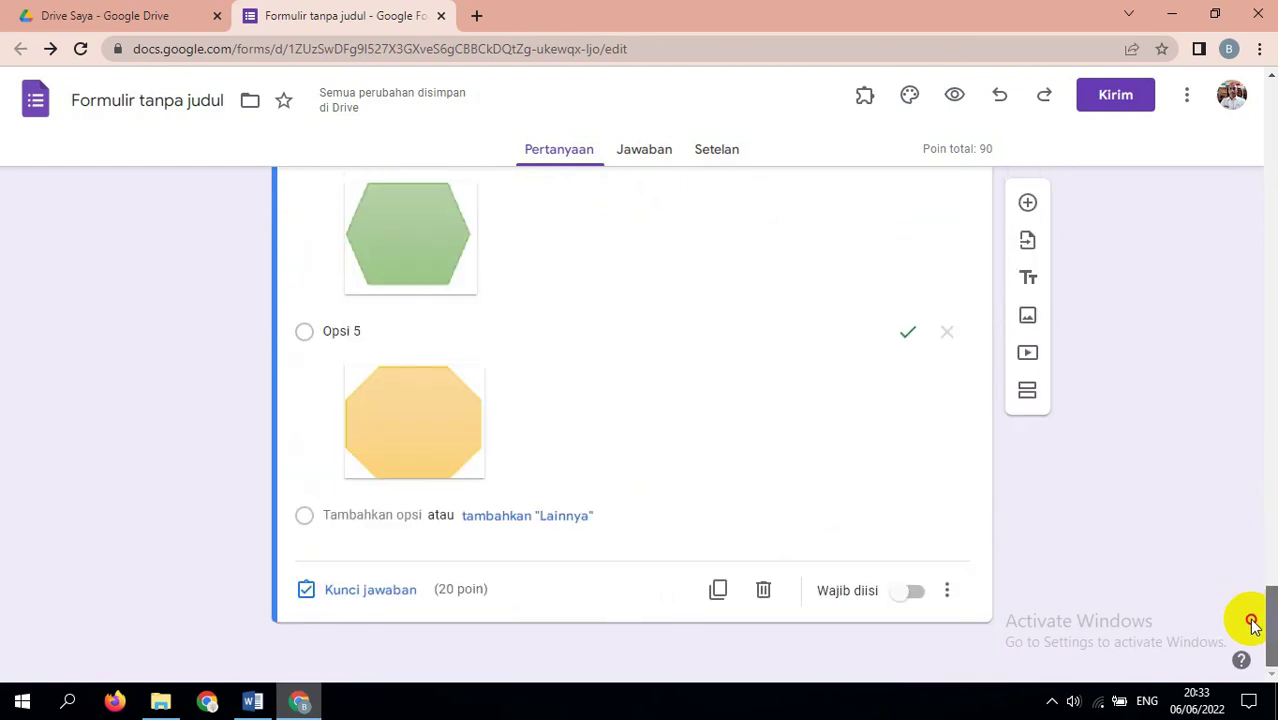
pyautogui.moveTo(1252, 650); pyautogui.dragTo(1259, 388)
pyautogui.moveTo(1246, 343); pyautogui.dragTo(1236, 292)
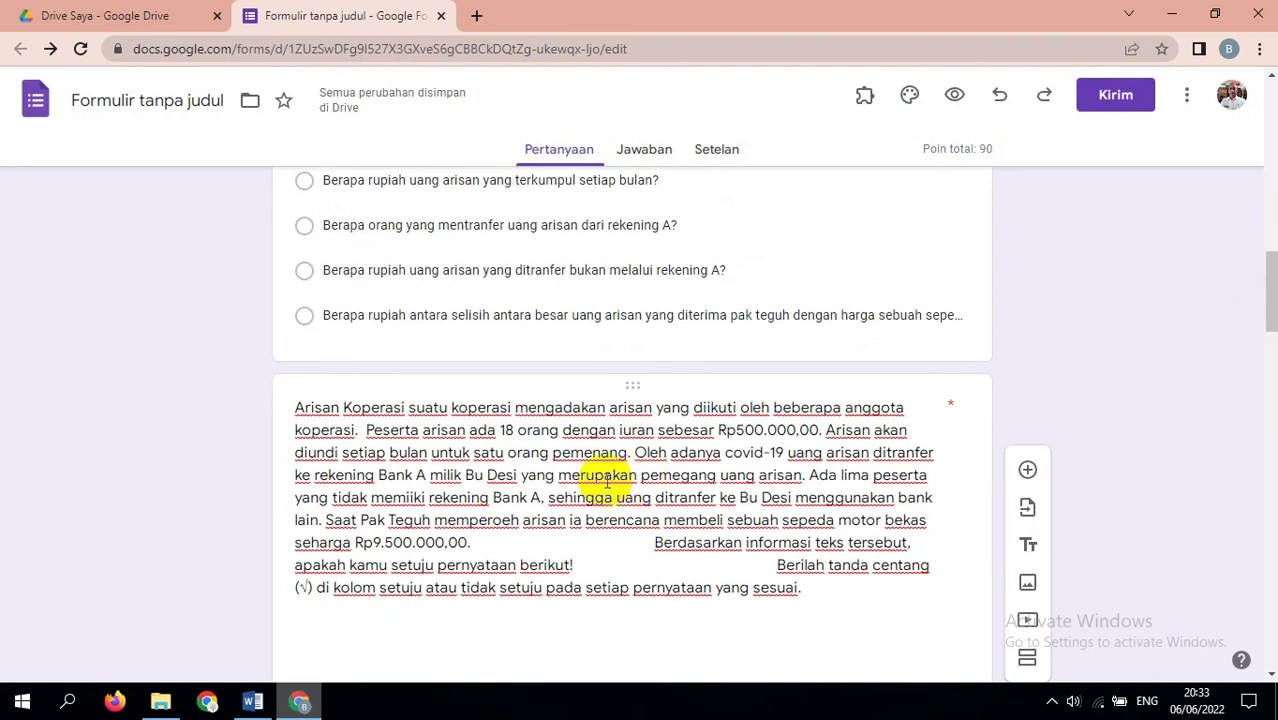
pyautogui.click(605, 280)
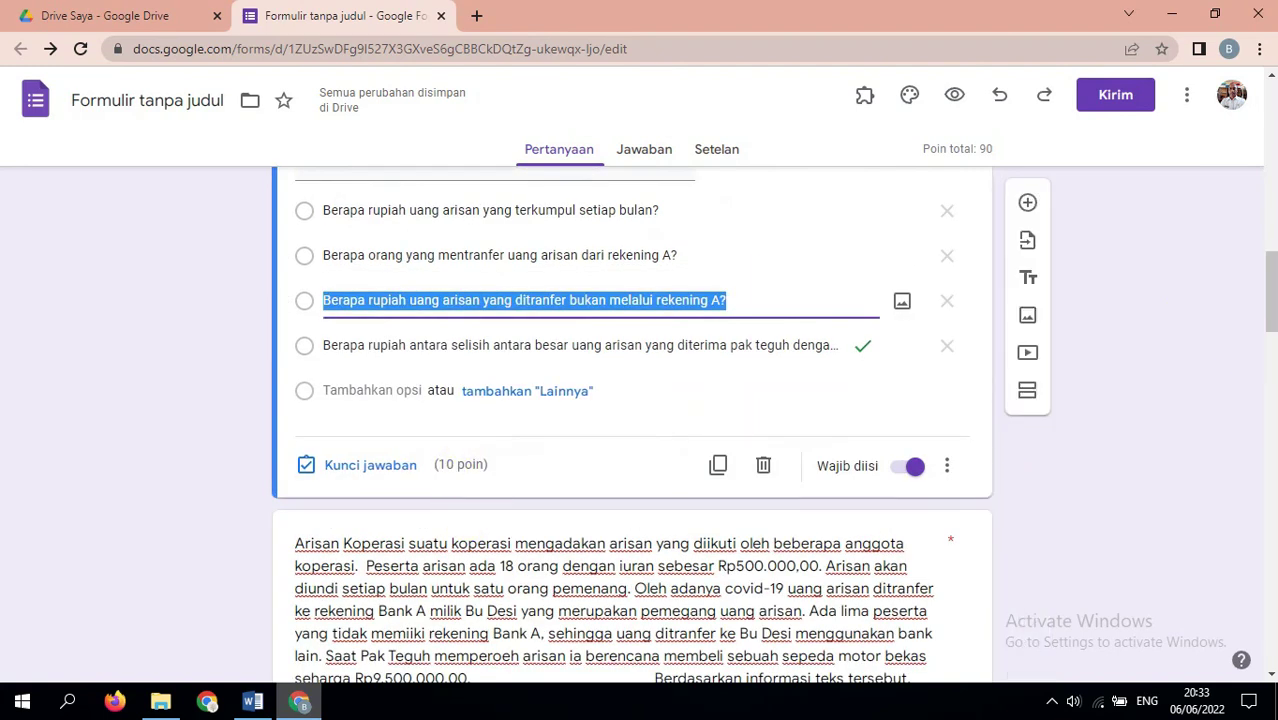
pyautogui.moveTo(1270, 290); pyautogui.dragTo(1270, 361)
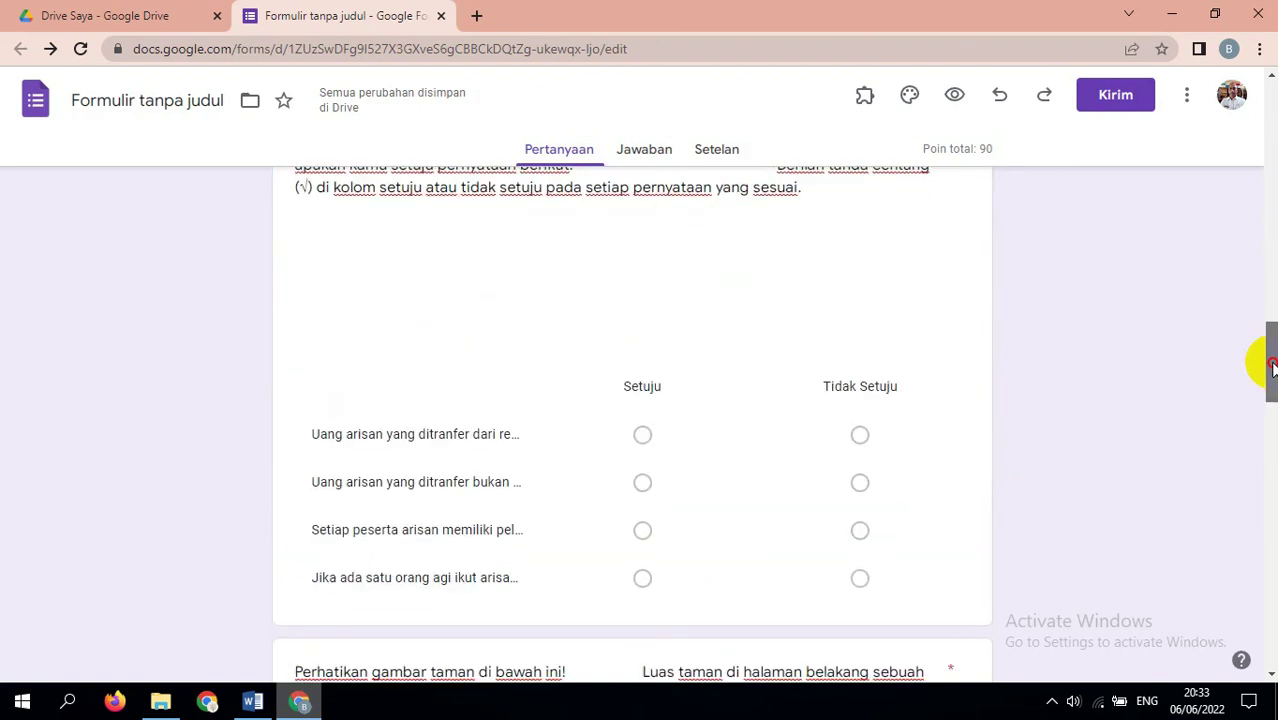
pyautogui.click(578, 280)
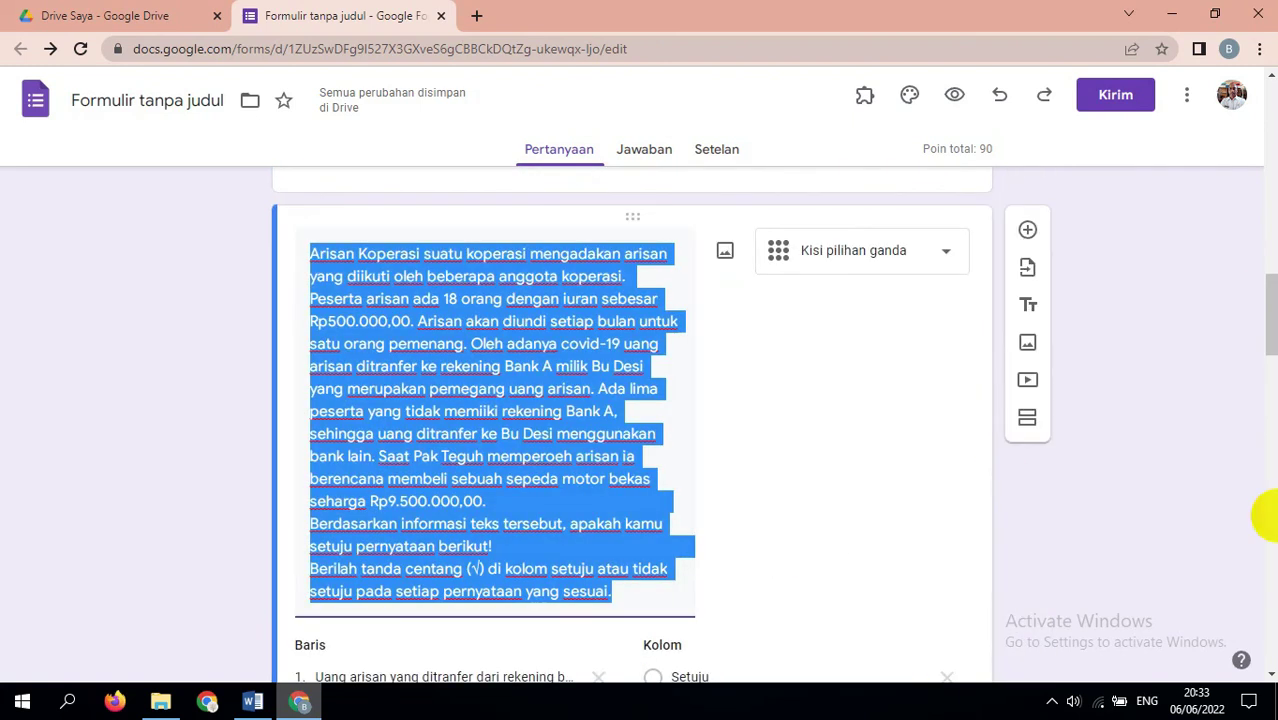
pyautogui.moveTo(1270, 336); pyautogui.dragTo(1272, 400)
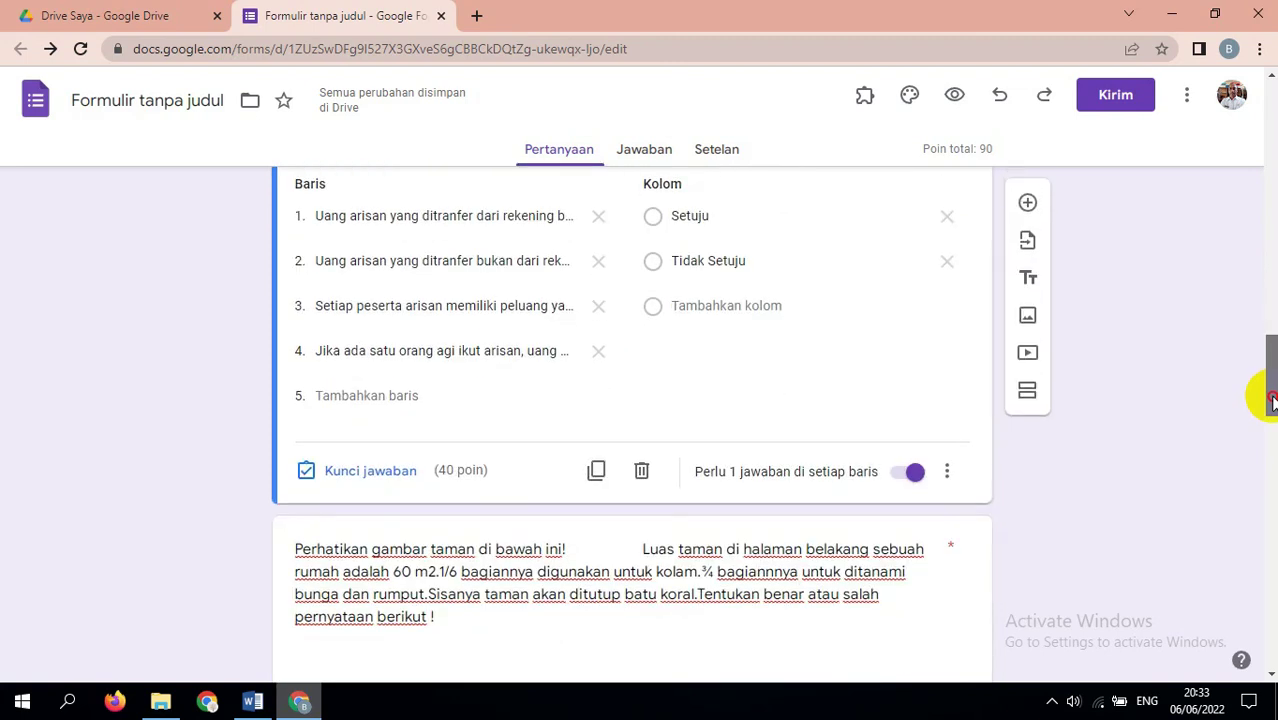
pyautogui.moveTo(1272, 400); pyautogui.dragTo(1270, 456)
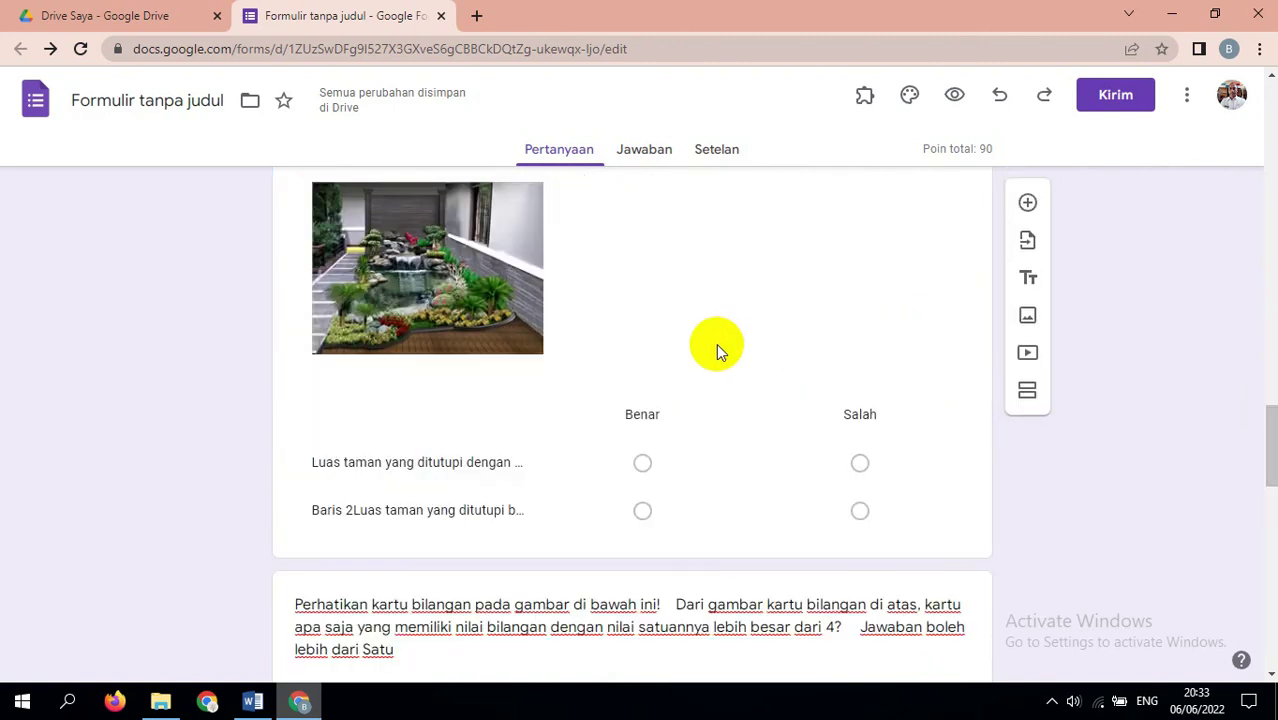
pyautogui.moveTo(1258, 406); pyautogui.dragTo(1265, 480)
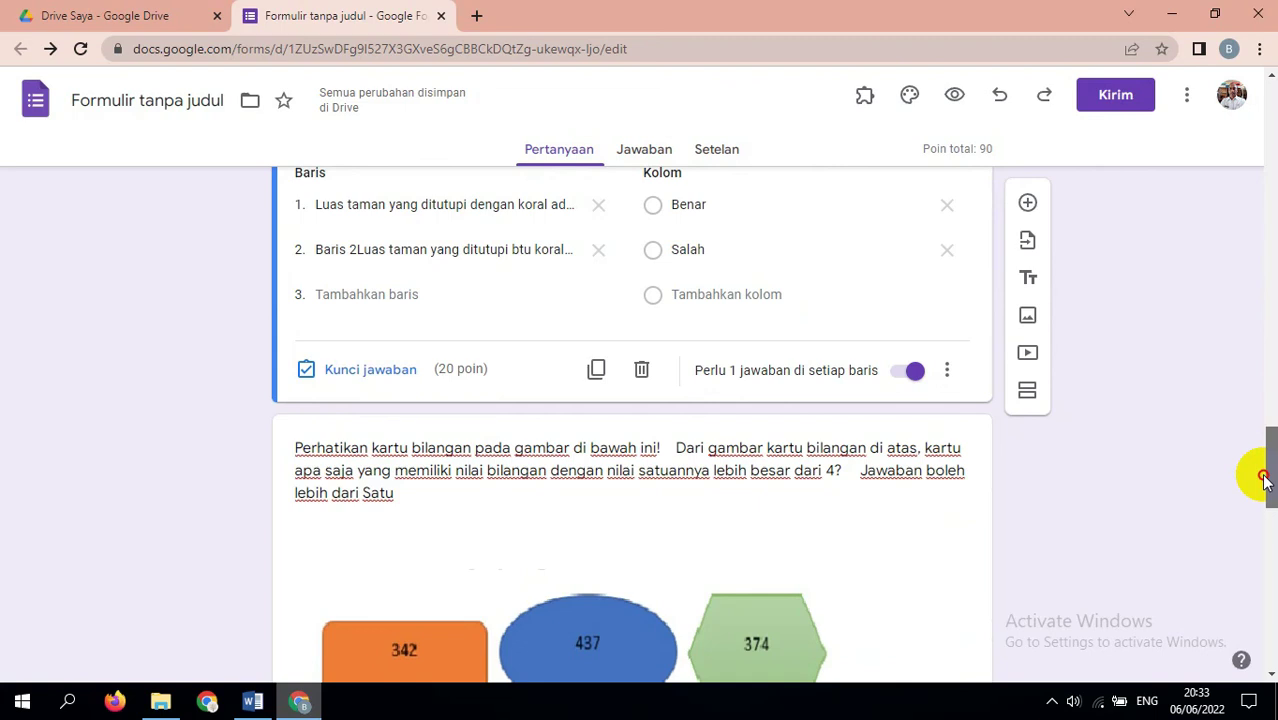
pyautogui.moveTo(1265, 480); pyautogui.dragTo(1262, 565)
pyautogui.click(617, 352)
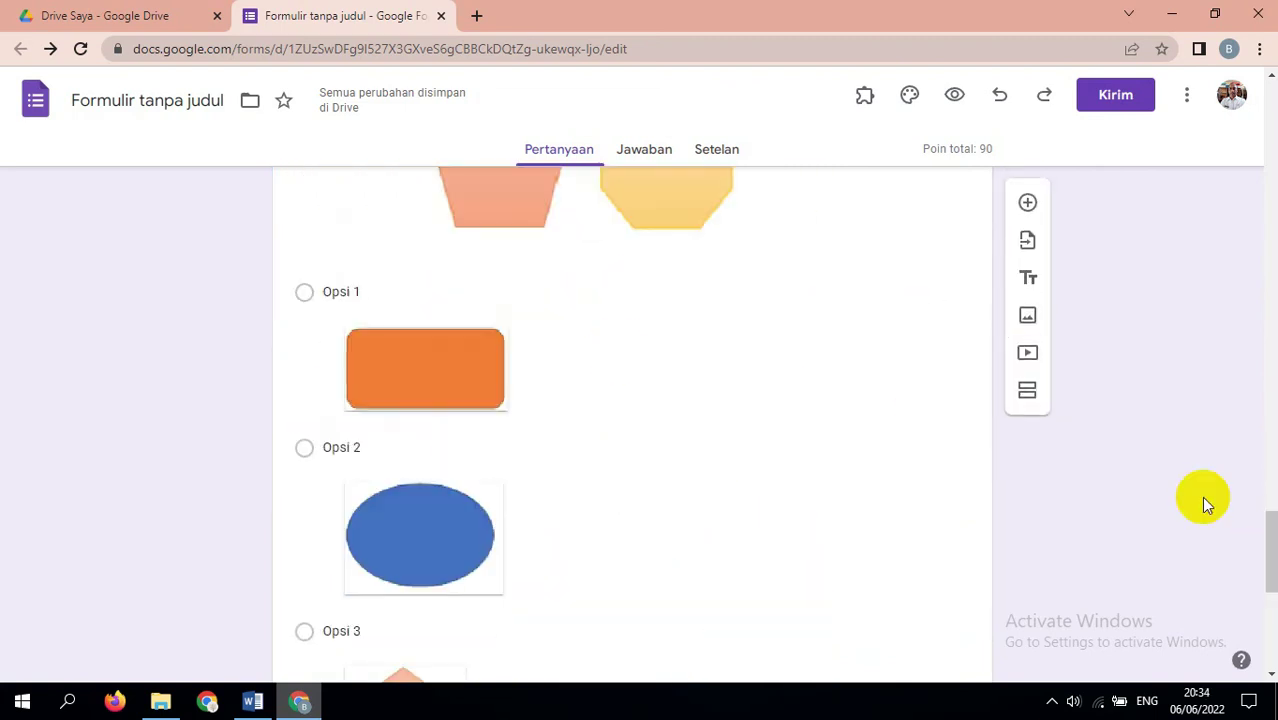
pyautogui.moveTo(1272, 550); pyautogui.dragTo(1267, 651)
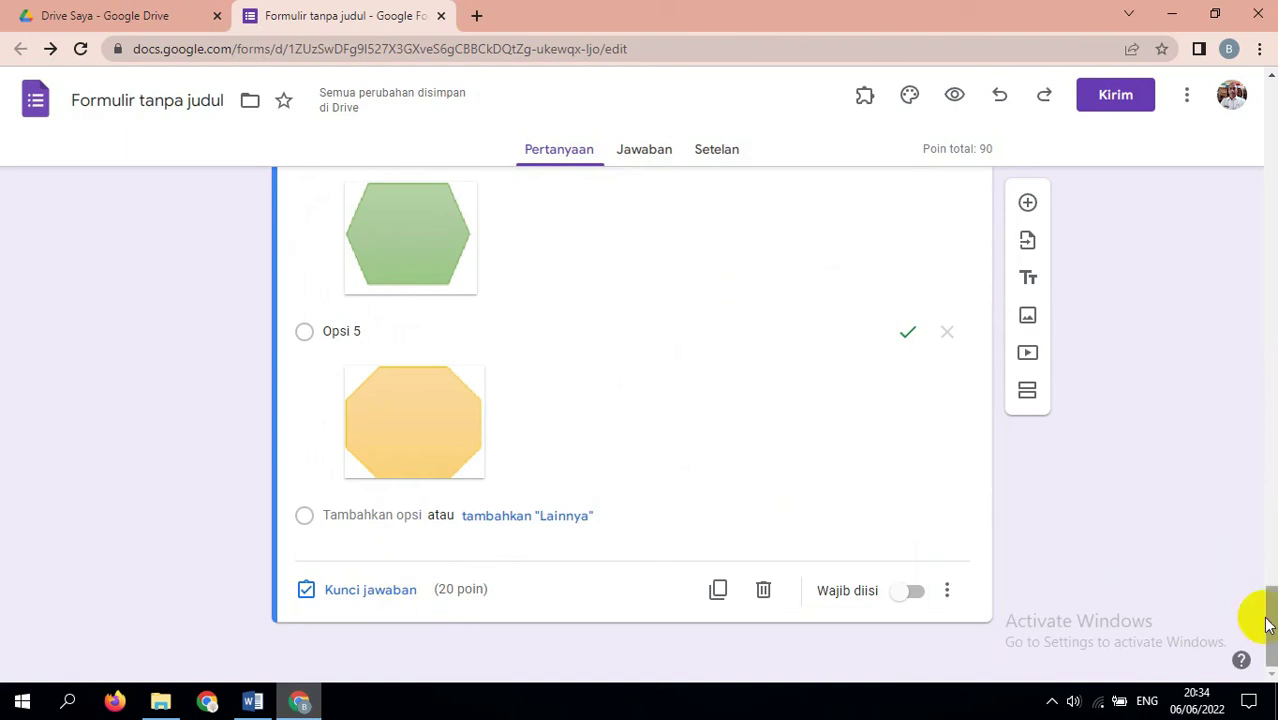
# Set the score of the kartu bilangan question to 30 points in its answer key
pyautogui.moveTo(1268, 636); pyautogui.dragTo(1240, 640)
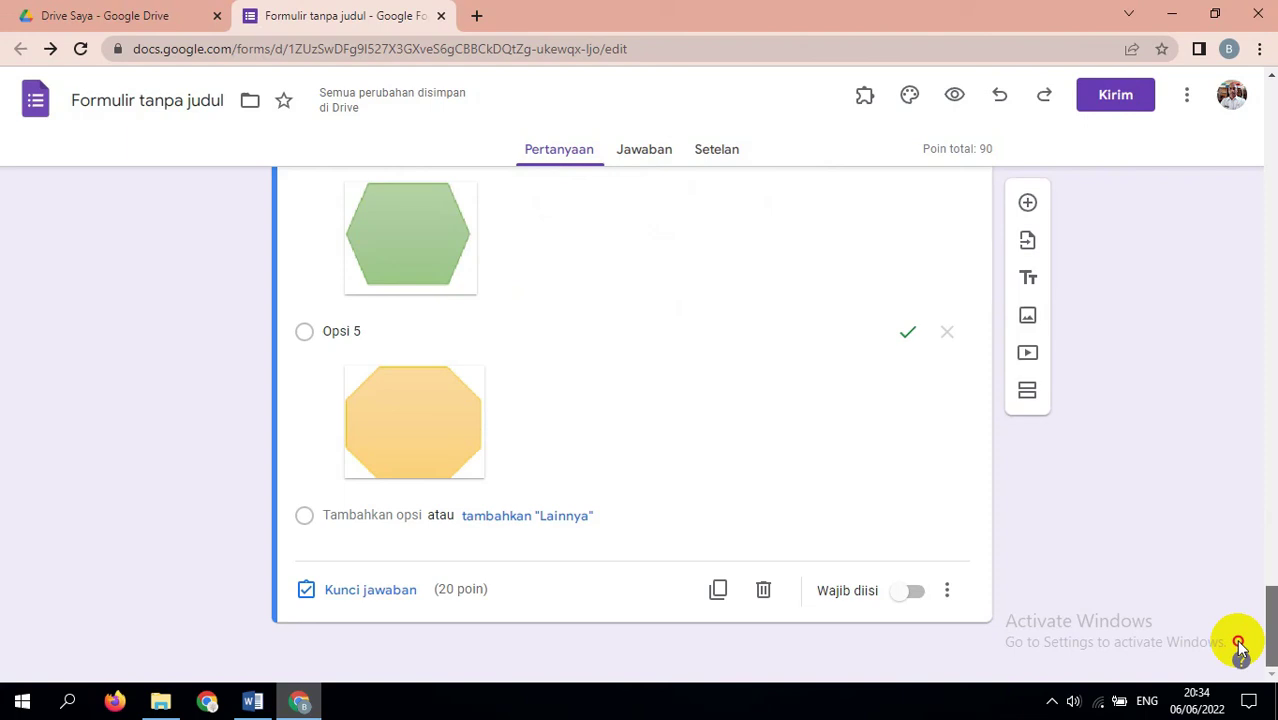
pyautogui.click(345, 593)
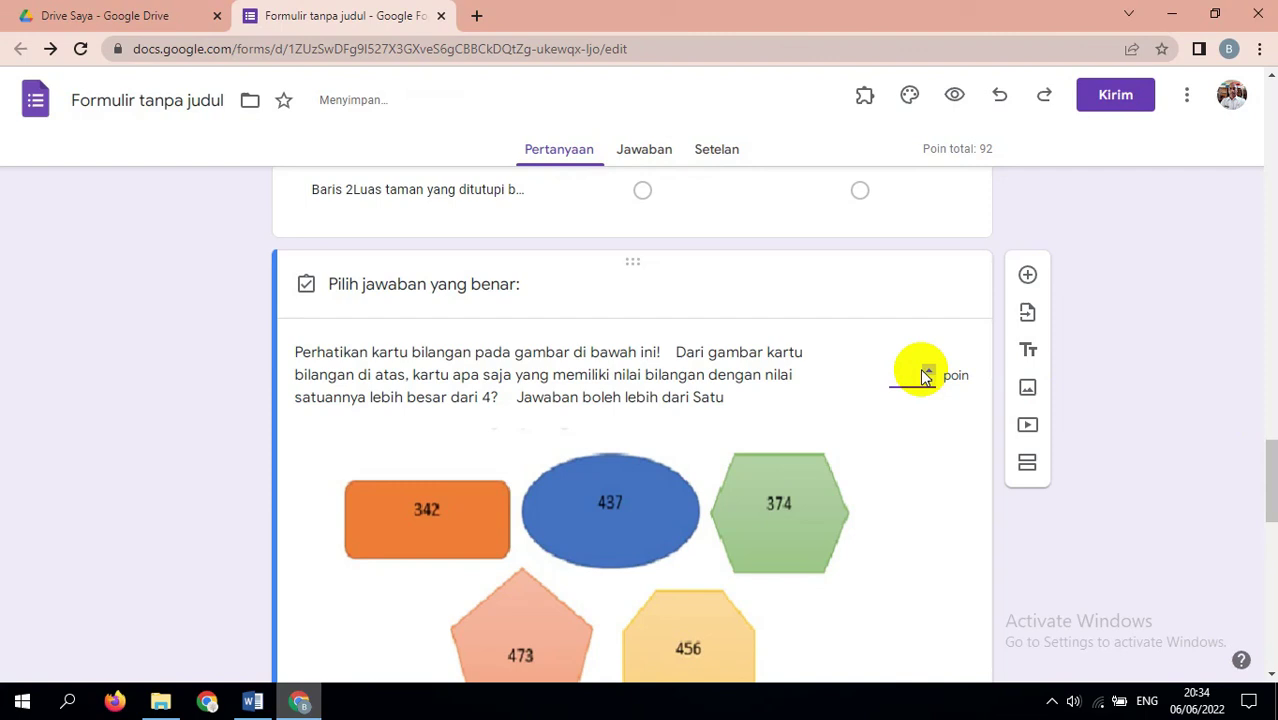
pyautogui.write('0')
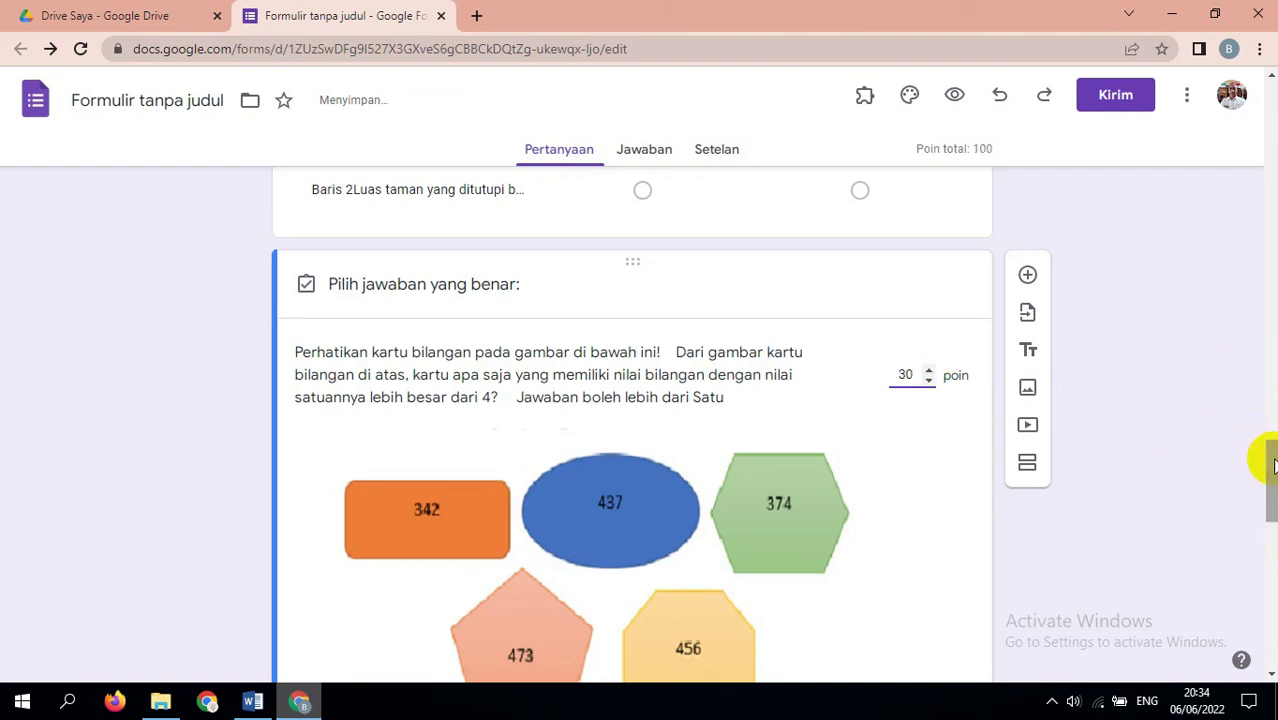
pyautogui.scroll(-1, 1258, 456)
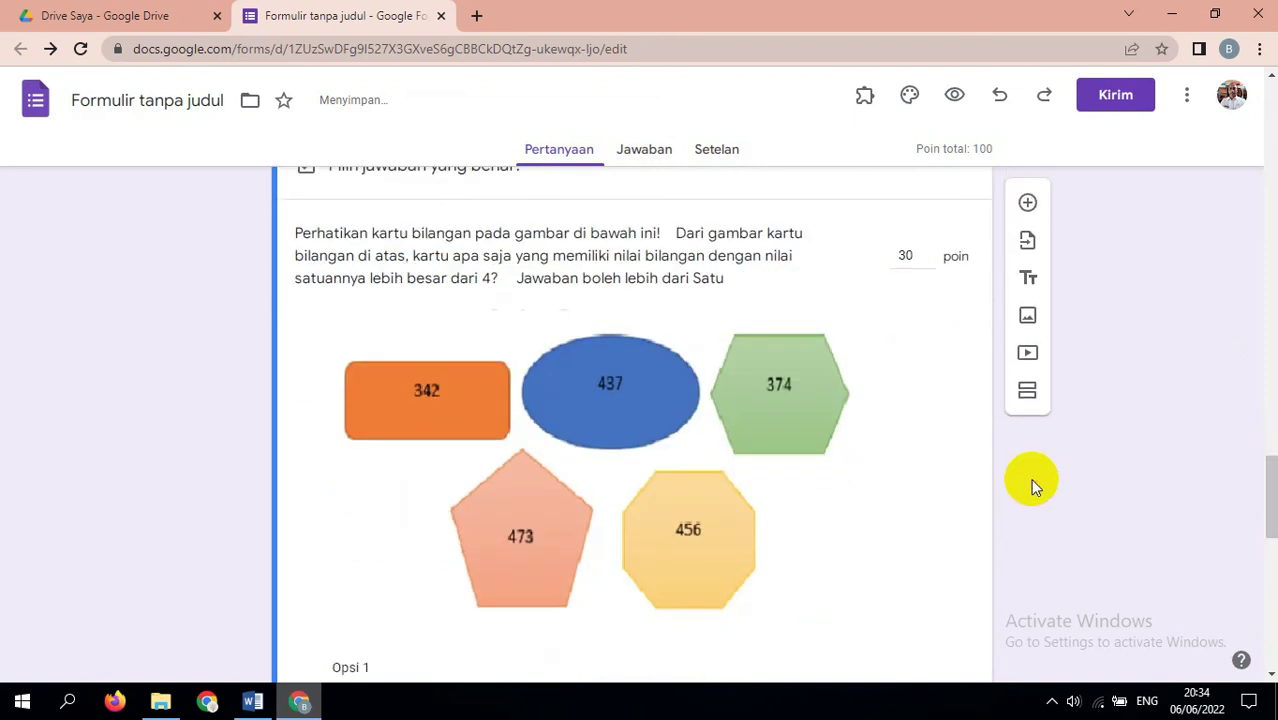
pyautogui.scroll(3, 1264, 451)
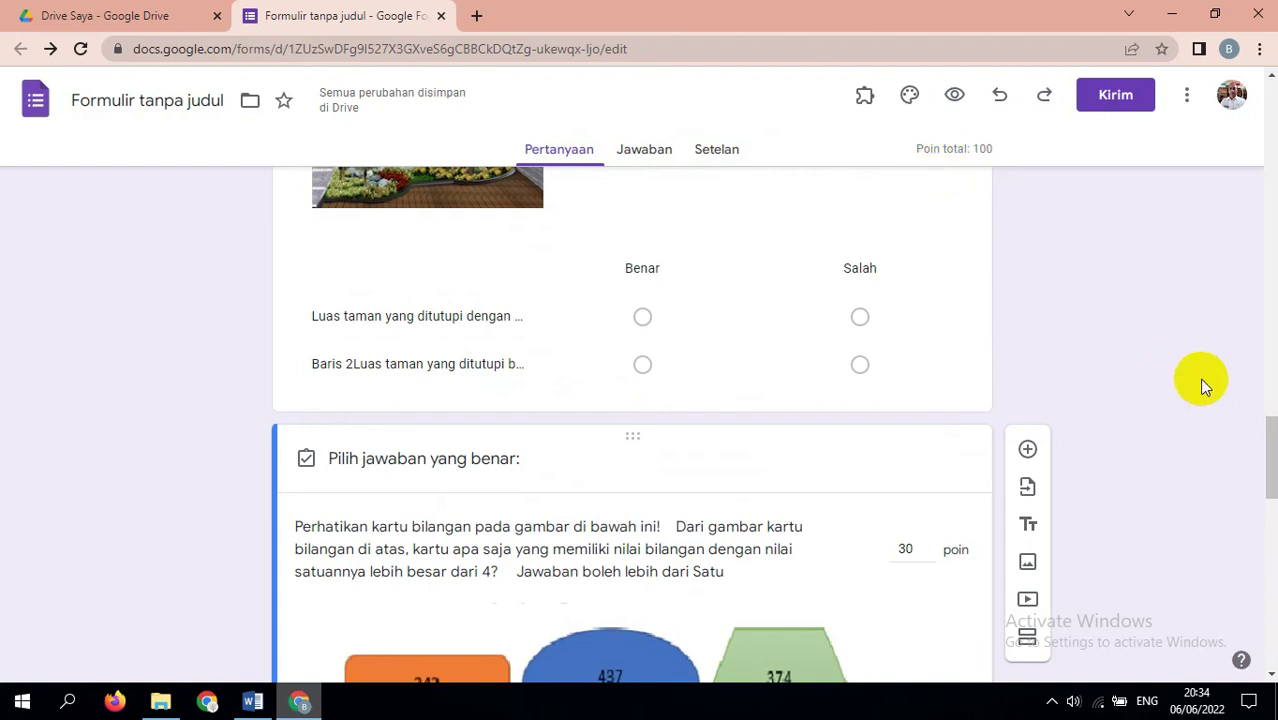
pyautogui.moveTo(1270, 464); pyautogui.dragTo(1272, 650)
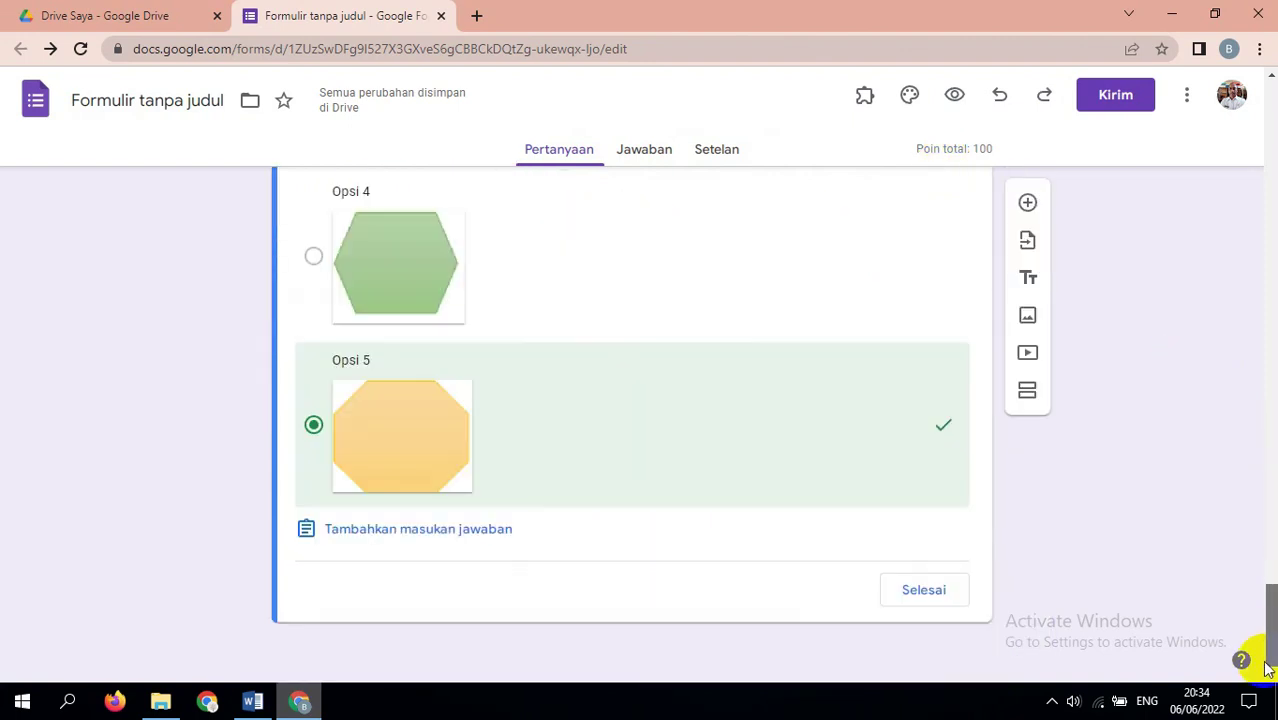
pyautogui.click(922, 592)
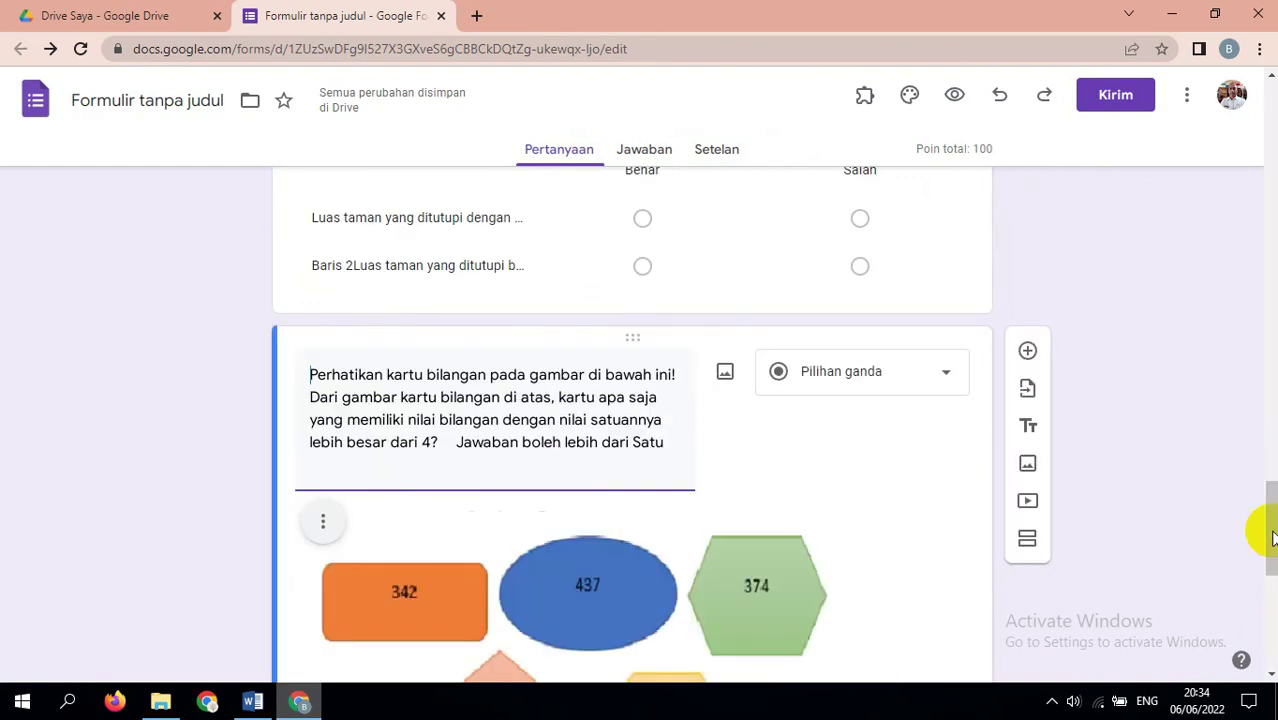
# Make the kartu bilangan question required
pyautogui.moveTo(1272, 522); pyautogui.dragTo(1264, 637)
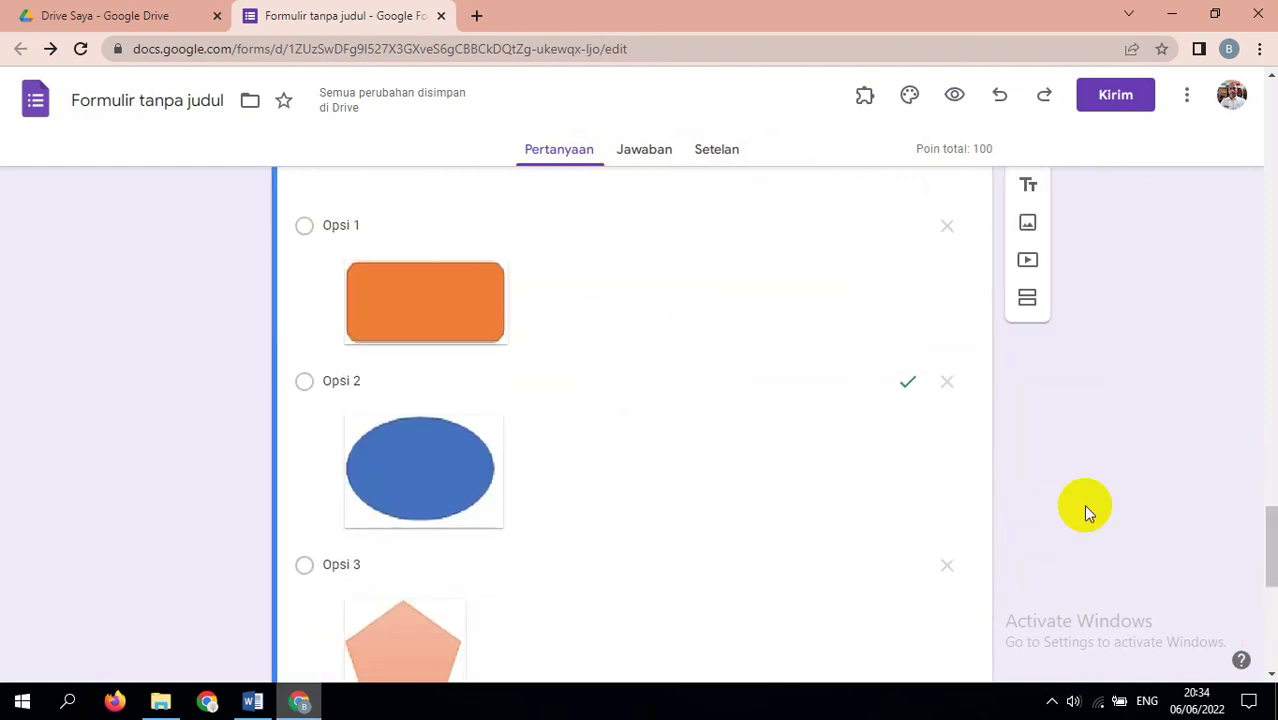
pyautogui.moveTo(1266, 535); pyautogui.dragTo(1270, 615)
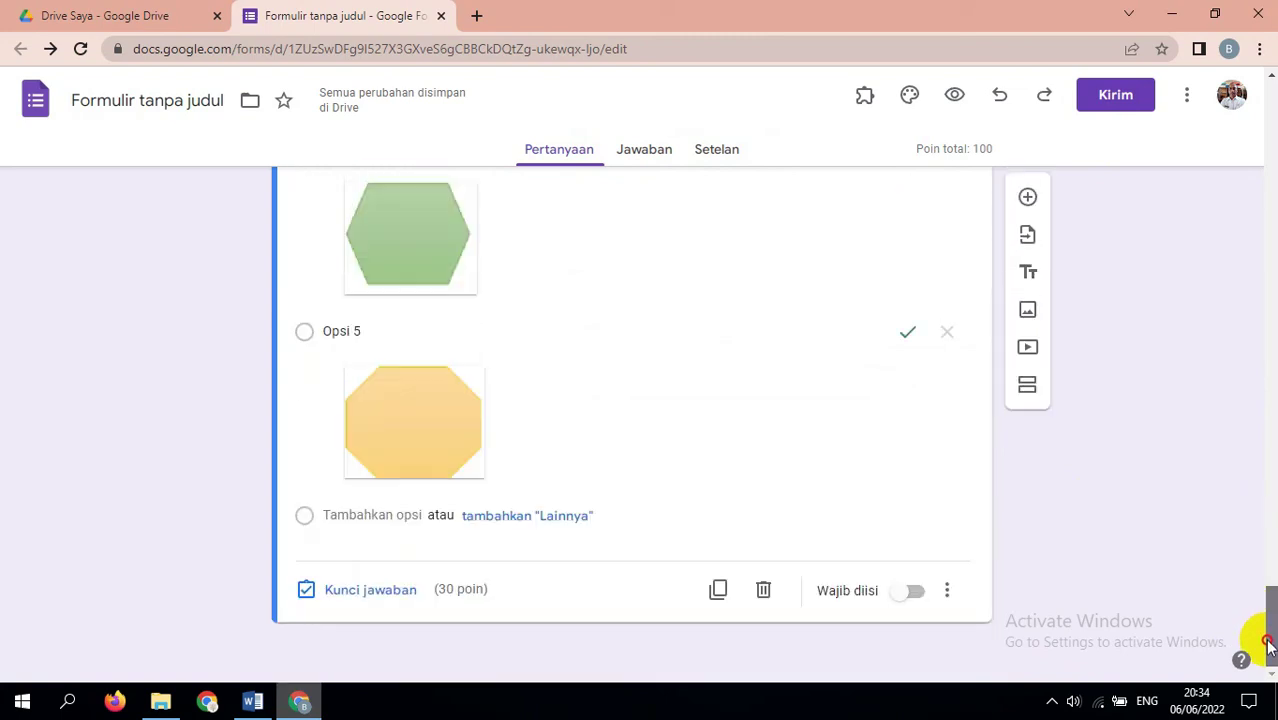
pyautogui.click(915, 594)
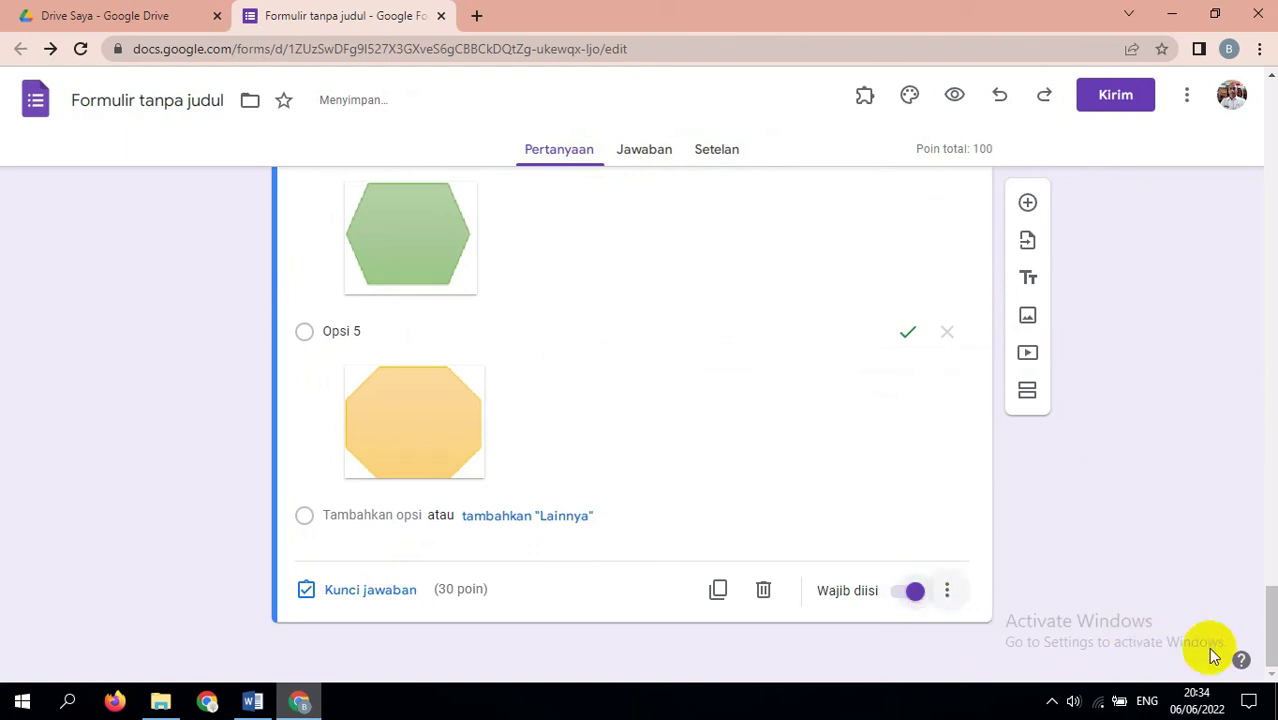
# Preview the form as a respondent and proceed from the identity fields to the KERJAKAN DENGAN TELITI! section
pyautogui.moveTo(1267, 608); pyautogui.dragTo(1270, 205)
pyautogui.scroll(4, 631, 420)
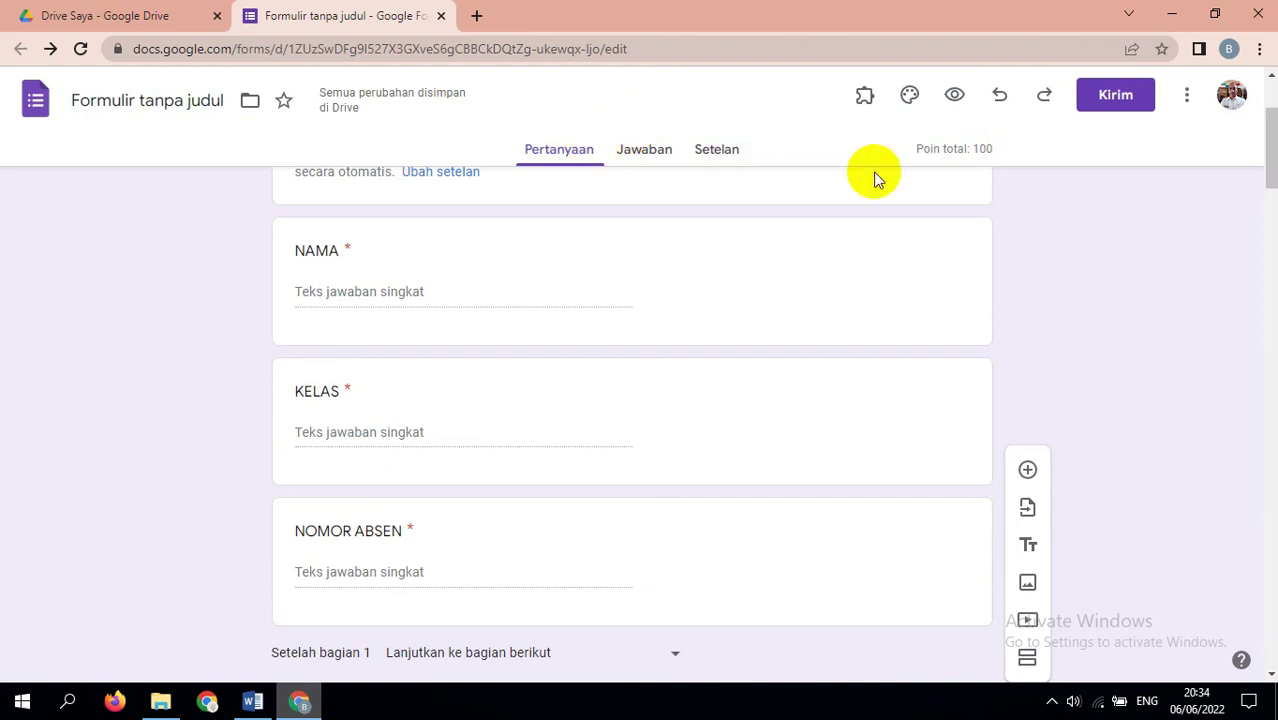
pyautogui.click(955, 97)
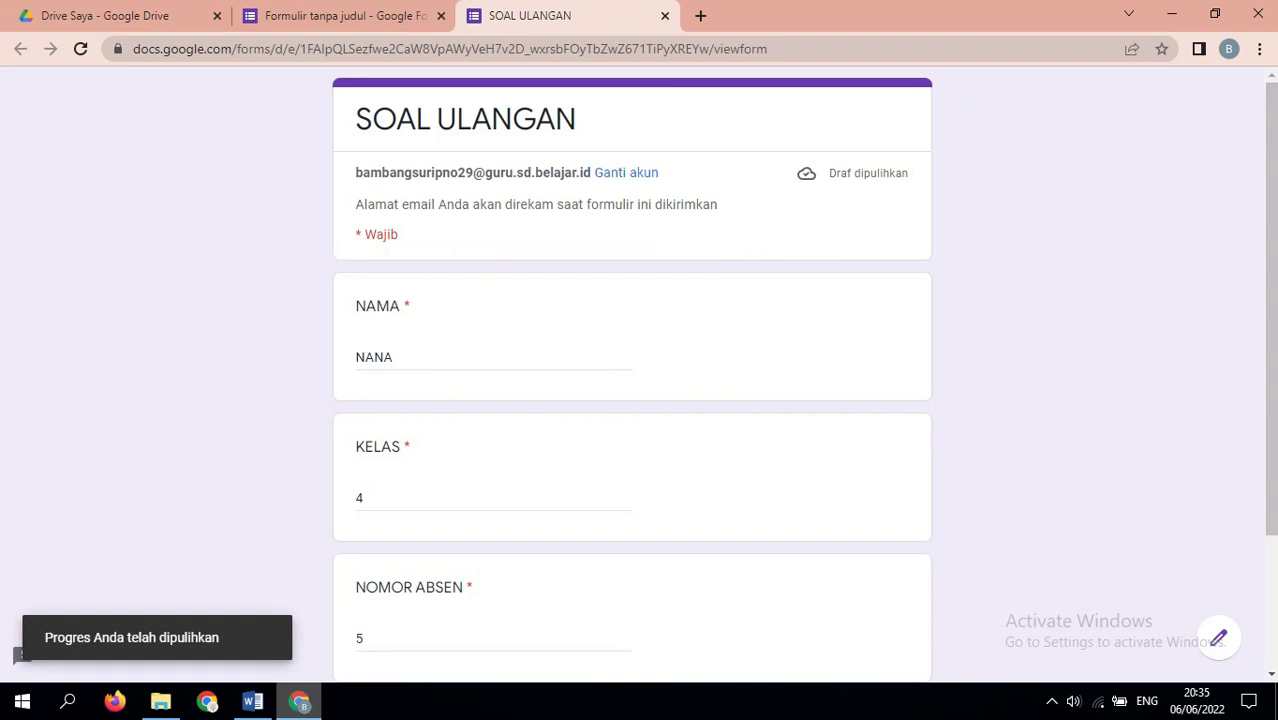
pyautogui.moveTo(1266, 229); pyautogui.dragTo(1271, 410)
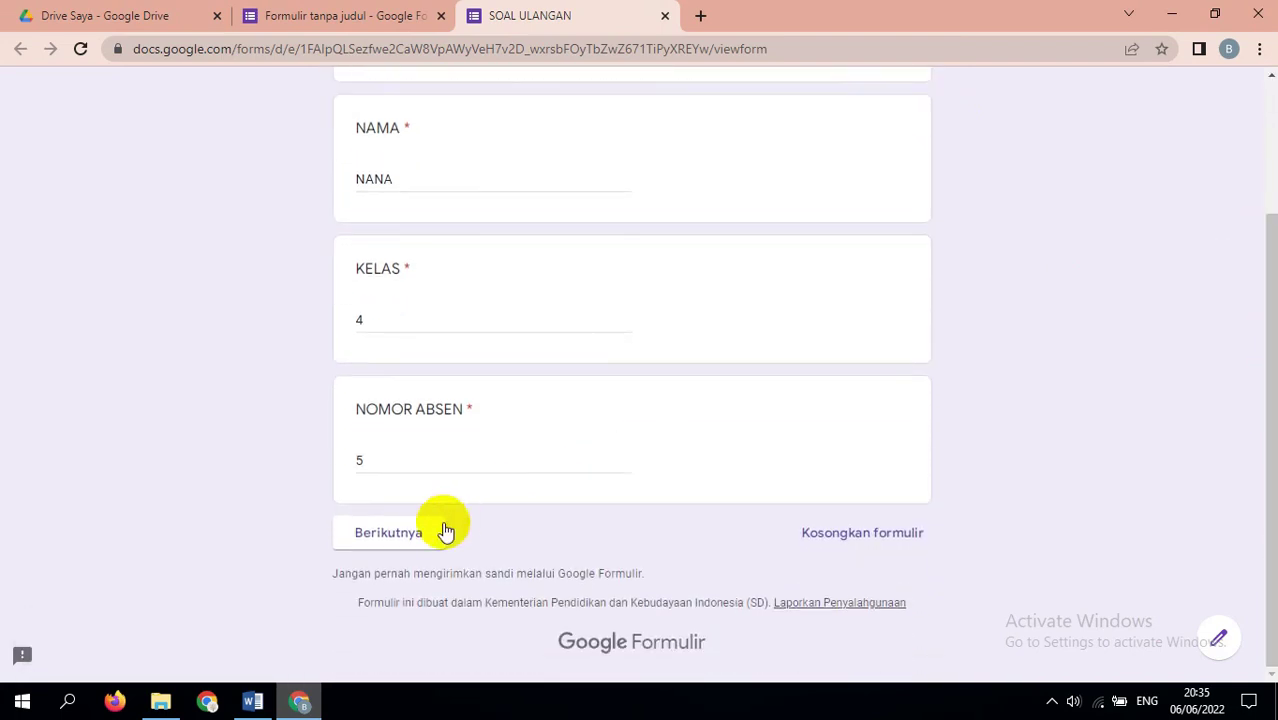
pyautogui.click(406, 535)
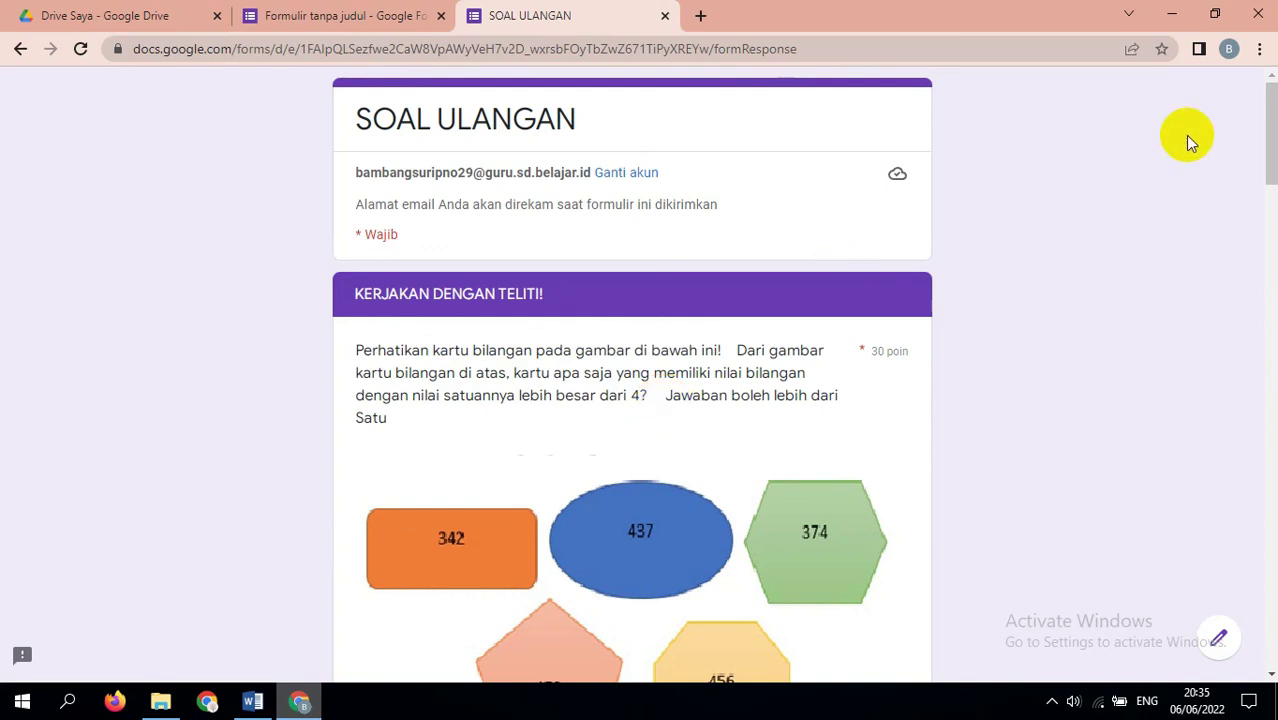
# Answer the taman grid question with Benar for the first statement and Salah for the second
pyautogui.moveTo(1268, 157); pyautogui.dragTo(1270, 262)
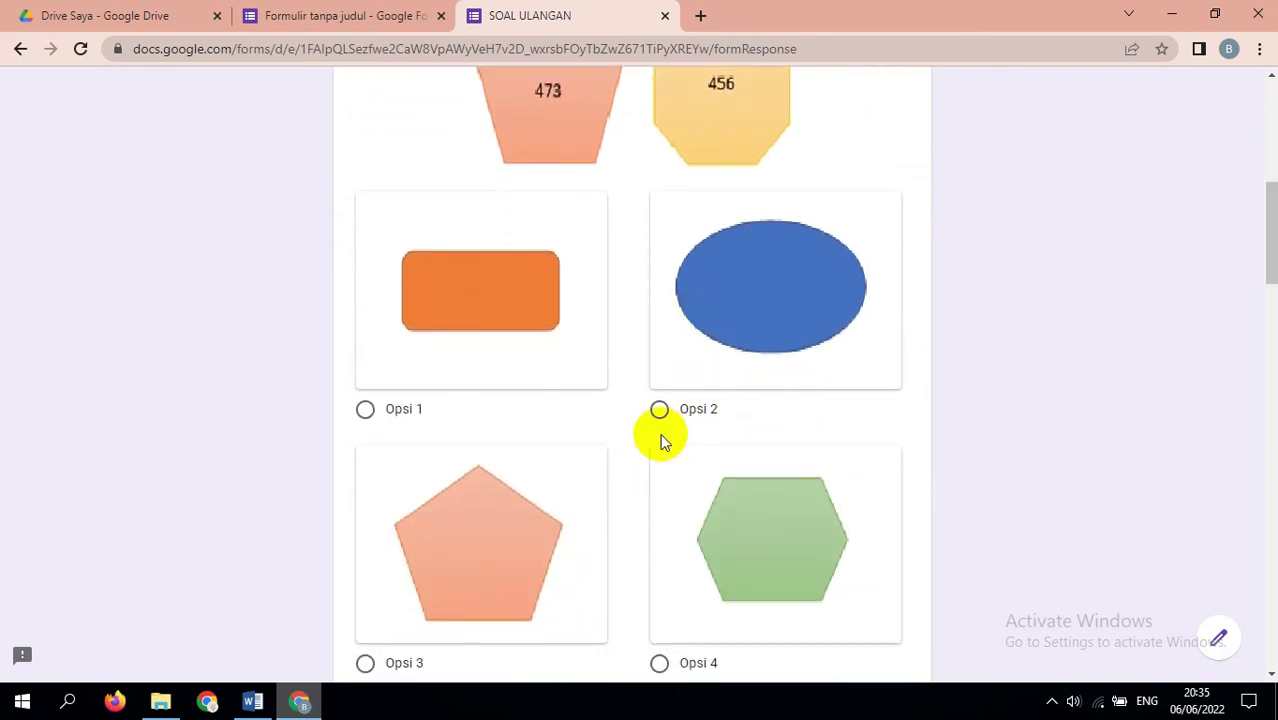
pyautogui.scroll(-6, 632, 497)
pyautogui.click(637, 483)
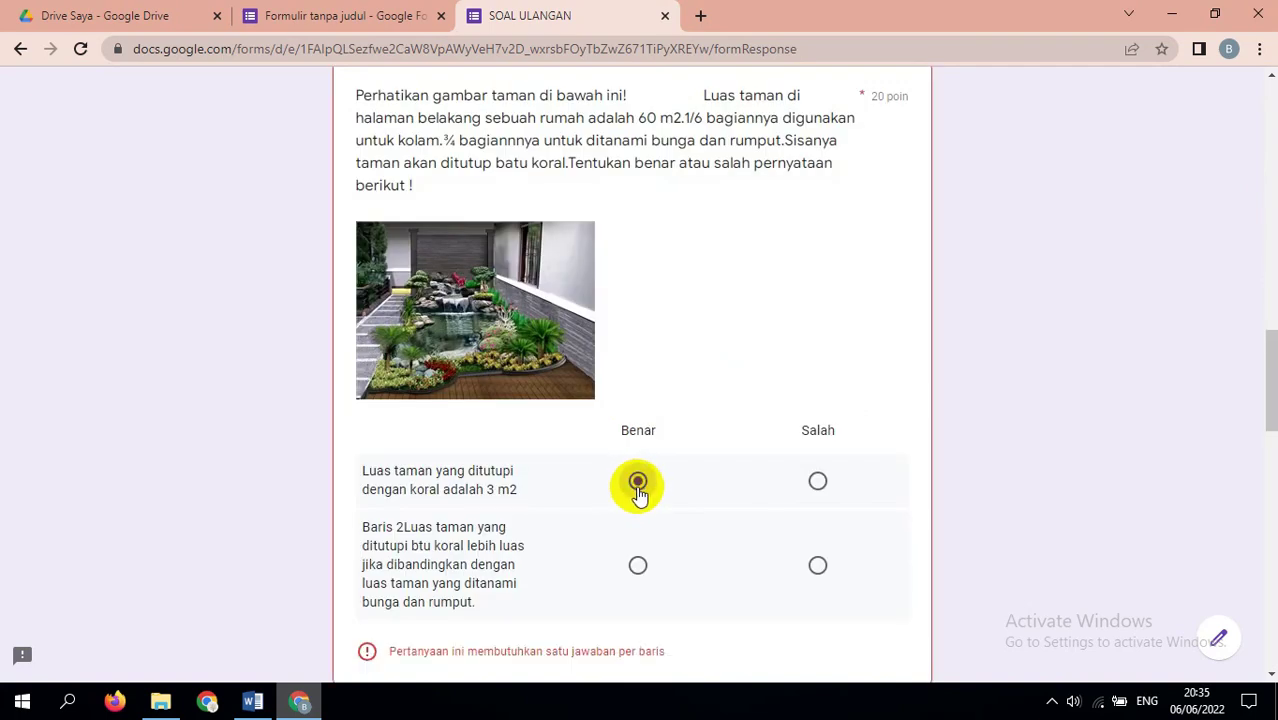
pyautogui.click(818, 567)
# Answer the four statements of the arisan grid question with Setuju, Tidak Setuju, Setuju and Tidak Setuju in that order
pyautogui.moveTo(1270, 385); pyautogui.dragTo(1268, 487)
pyautogui.click(640, 444)
pyautogui.click(817, 516)
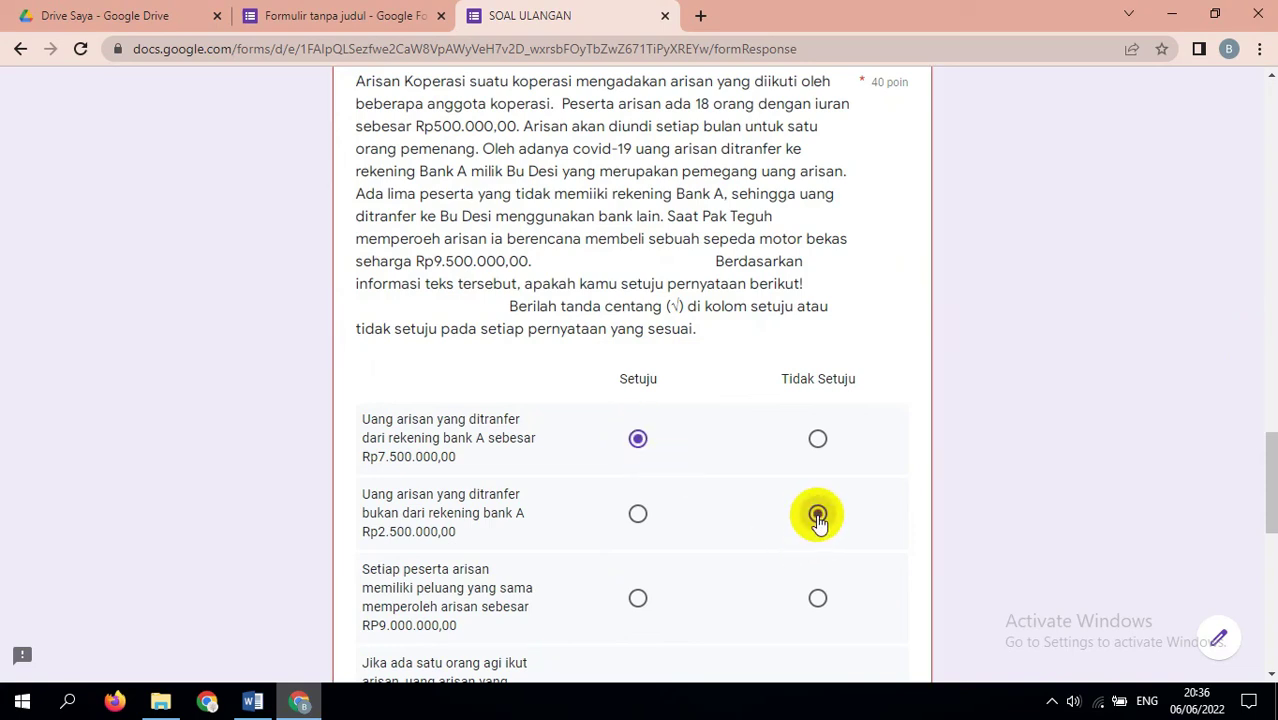
pyautogui.click(640, 600)
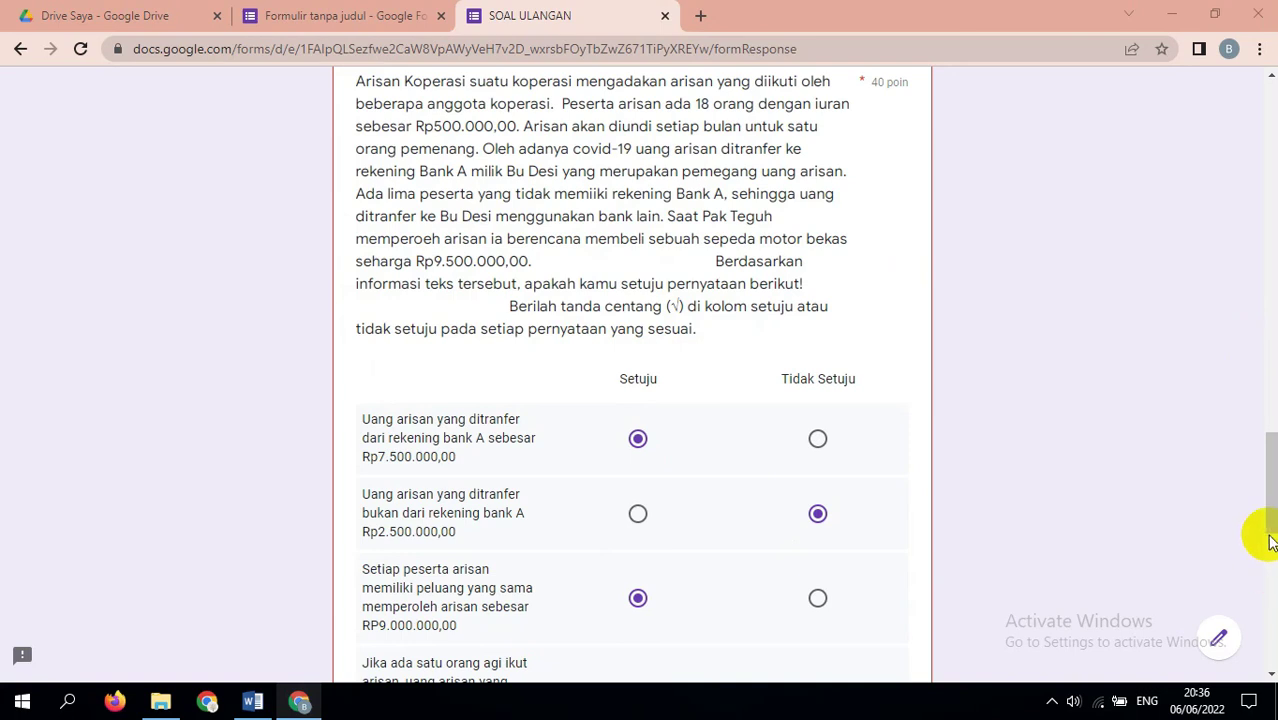
pyautogui.moveTo(1258, 505); pyautogui.dragTo(1260, 550)
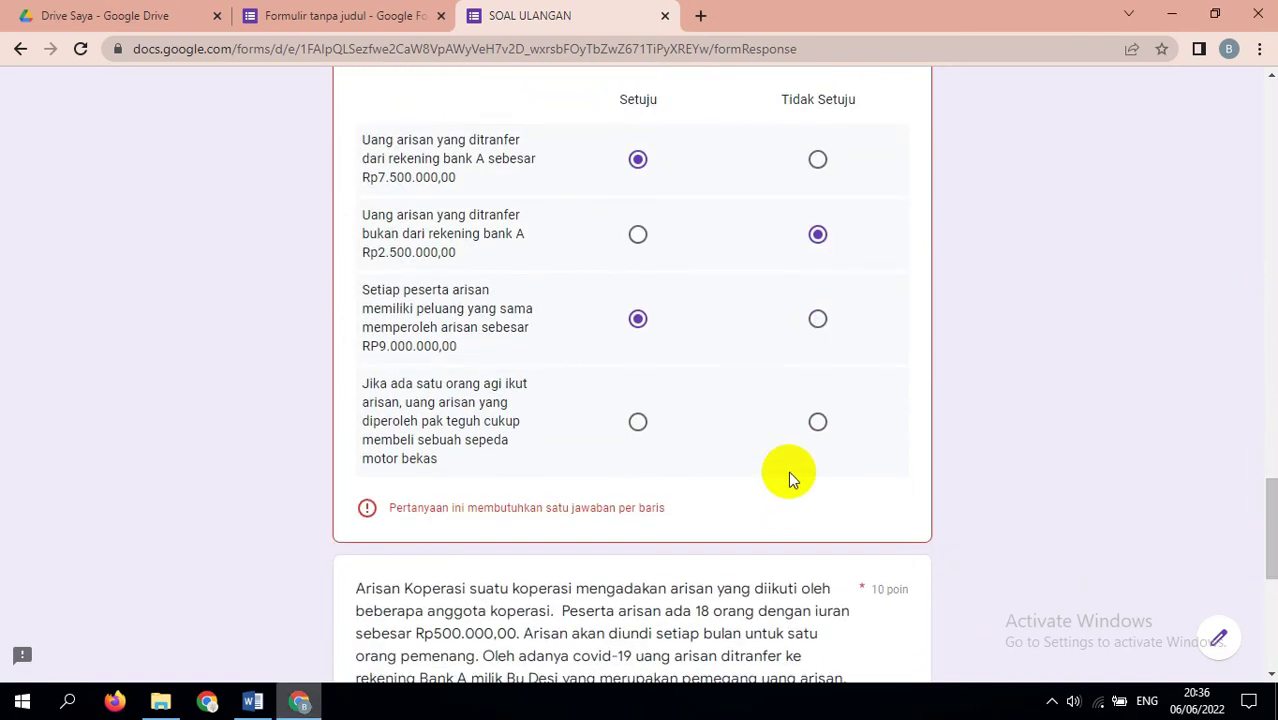
pyautogui.click(817, 422)
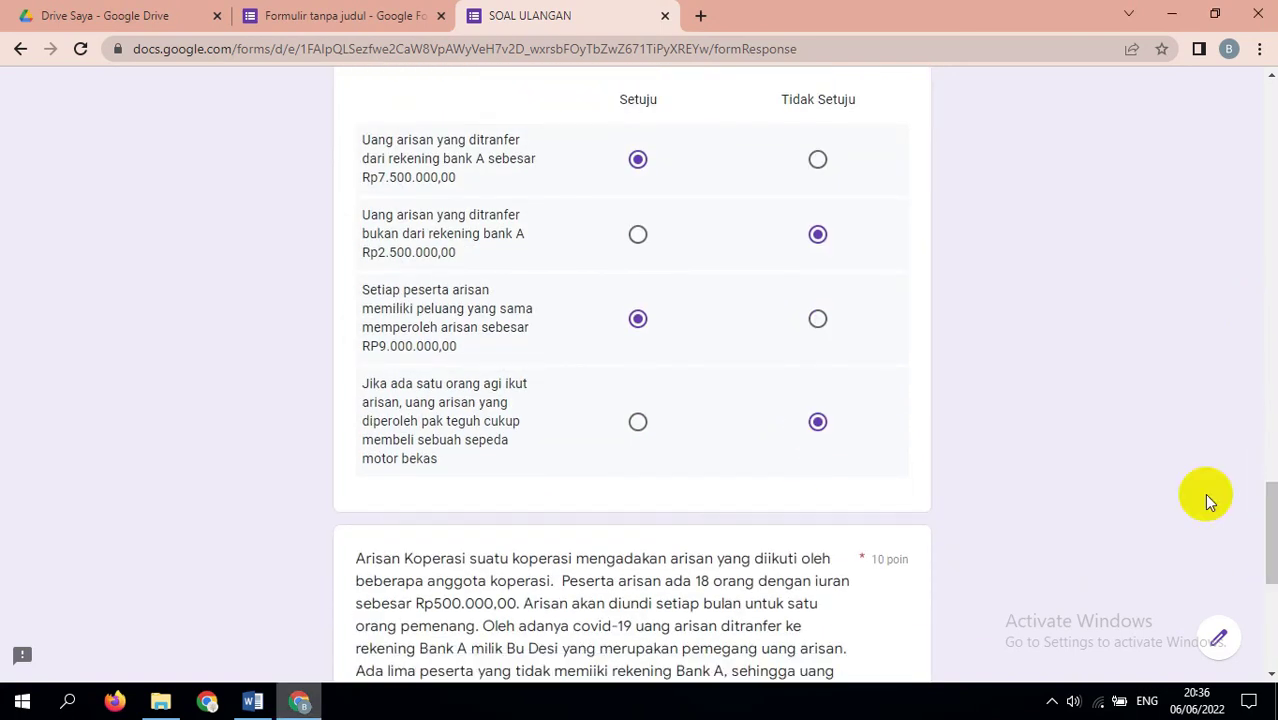
# Answer the arisan multiple-choice question with the fourth option, about the difference between the arisan money and the motorbike price
pyautogui.moveTo(1264, 508); pyautogui.dragTo(1268, 584)
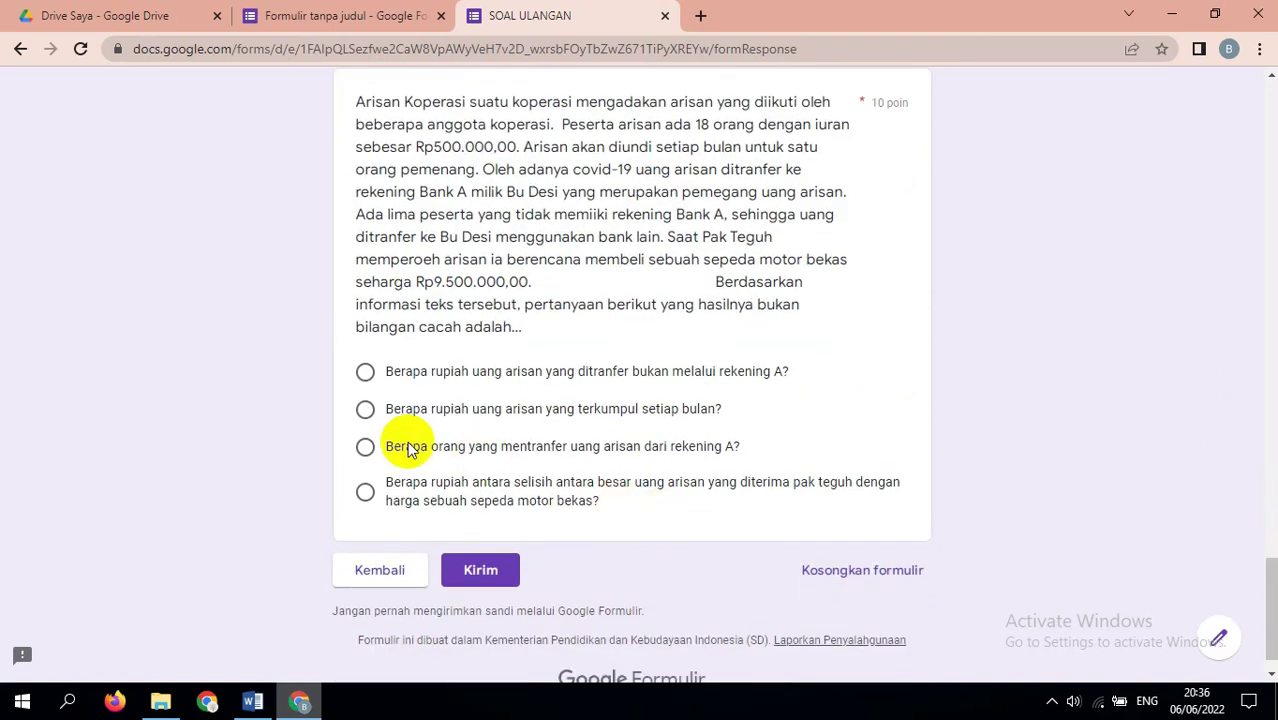
pyautogui.click(364, 492)
pyautogui.scroll(-1, 687, 532)
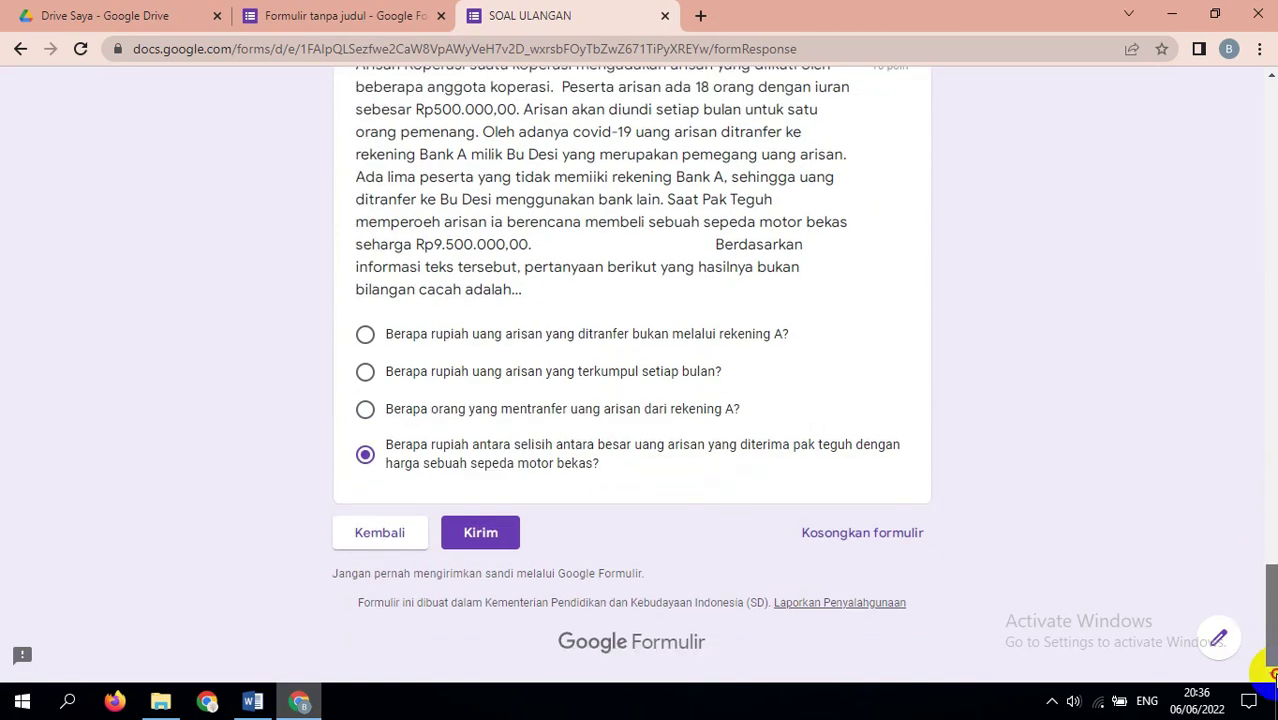
# Submit the completed SOAL ULANGAN form and view the score
pyautogui.click(477, 533)
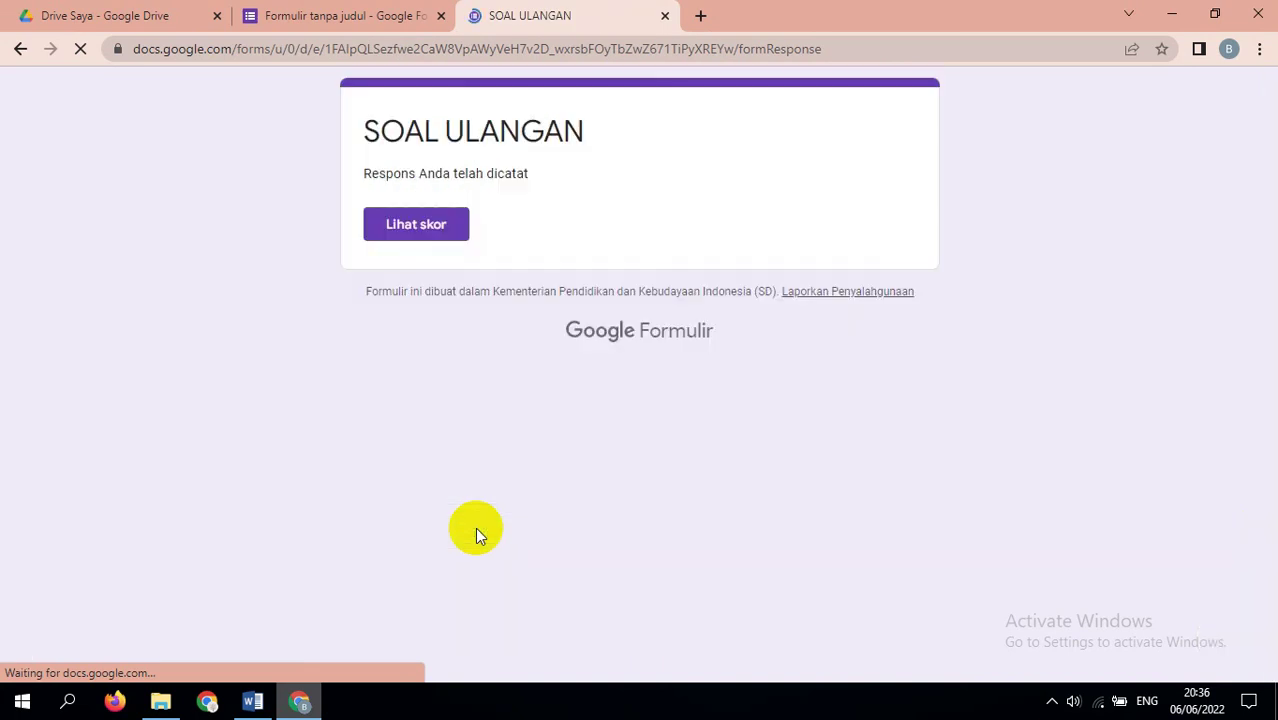
pyautogui.click(427, 234)
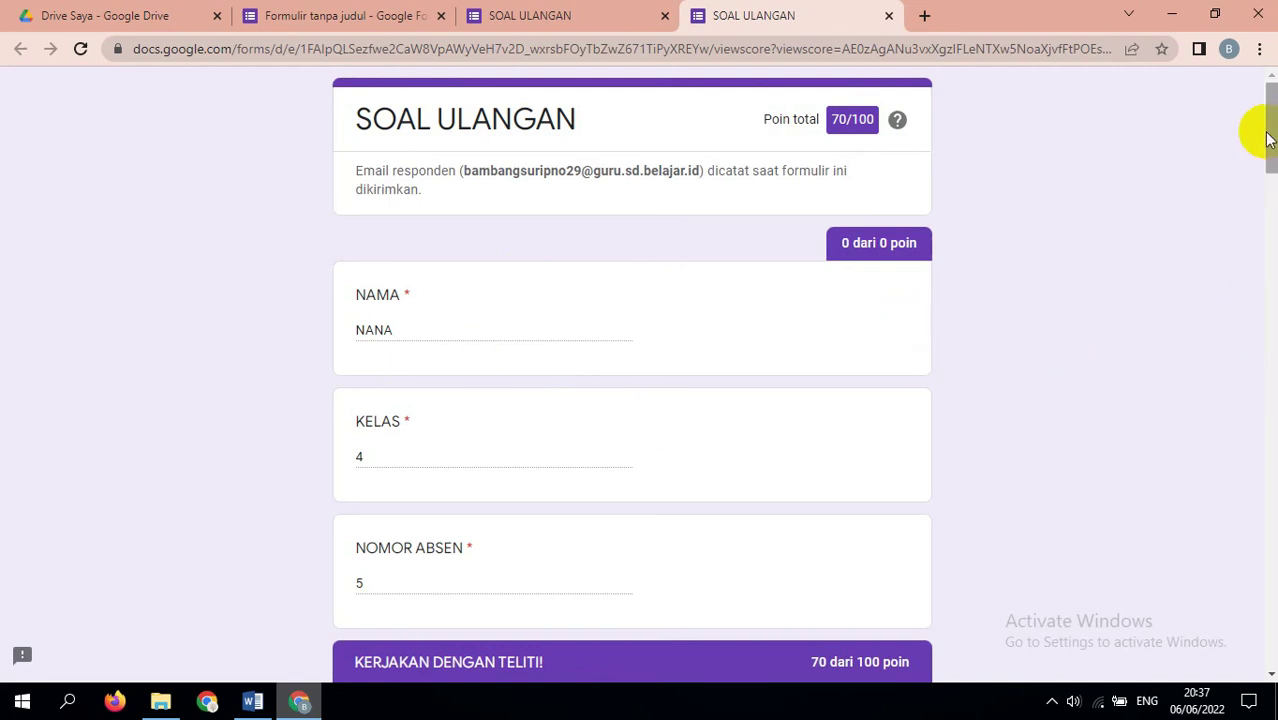
pyautogui.moveTo(1272, 140)
pyautogui.mouseDown()
pyautogui.moveTo(1272, 160)
pyautogui.moveTo(1272, 122)
pyautogui.mouseUp()
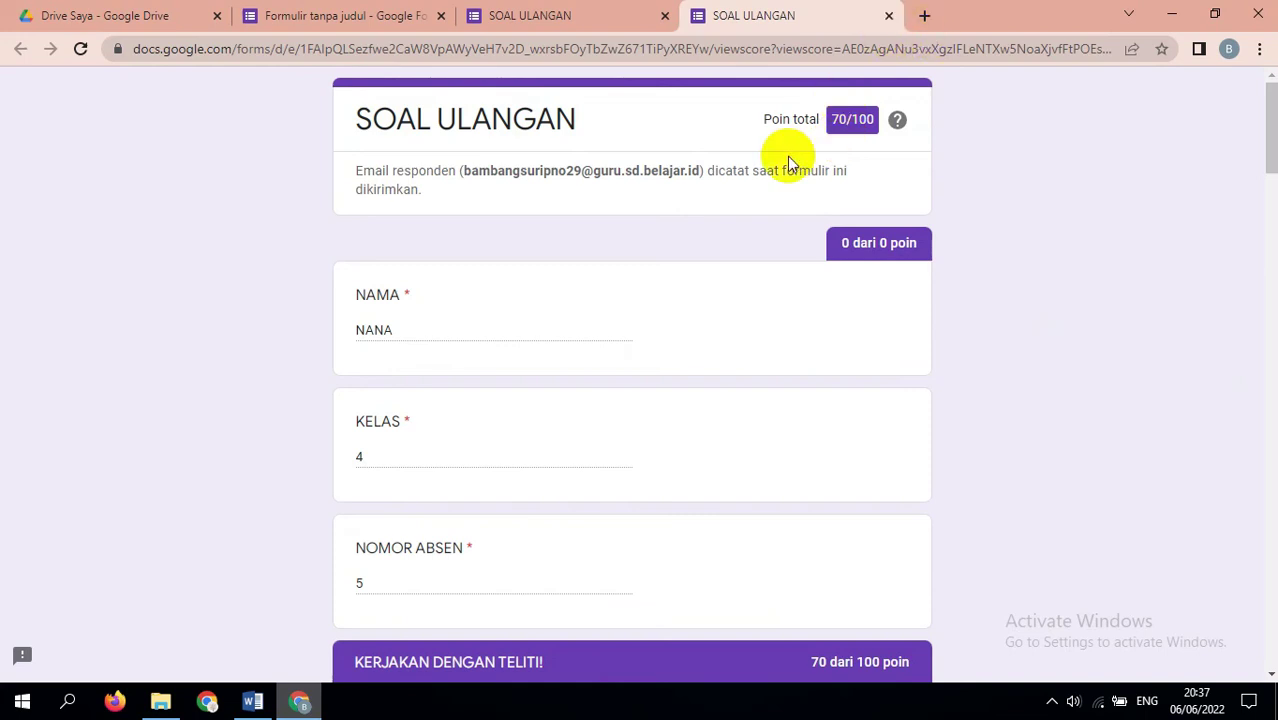
# Close the score and response pages and look through the form's questions in the editor down to the kartu bilangan question
pyautogui.click(888, 15)
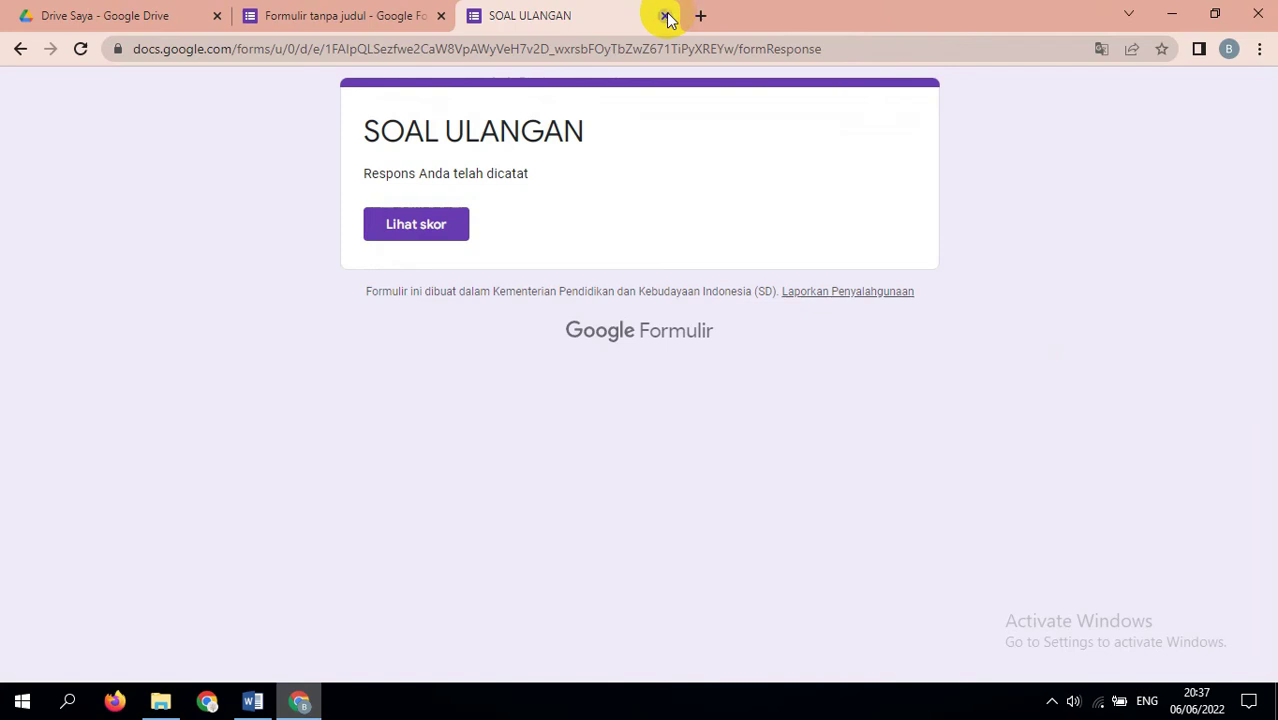
pyautogui.click(665, 16)
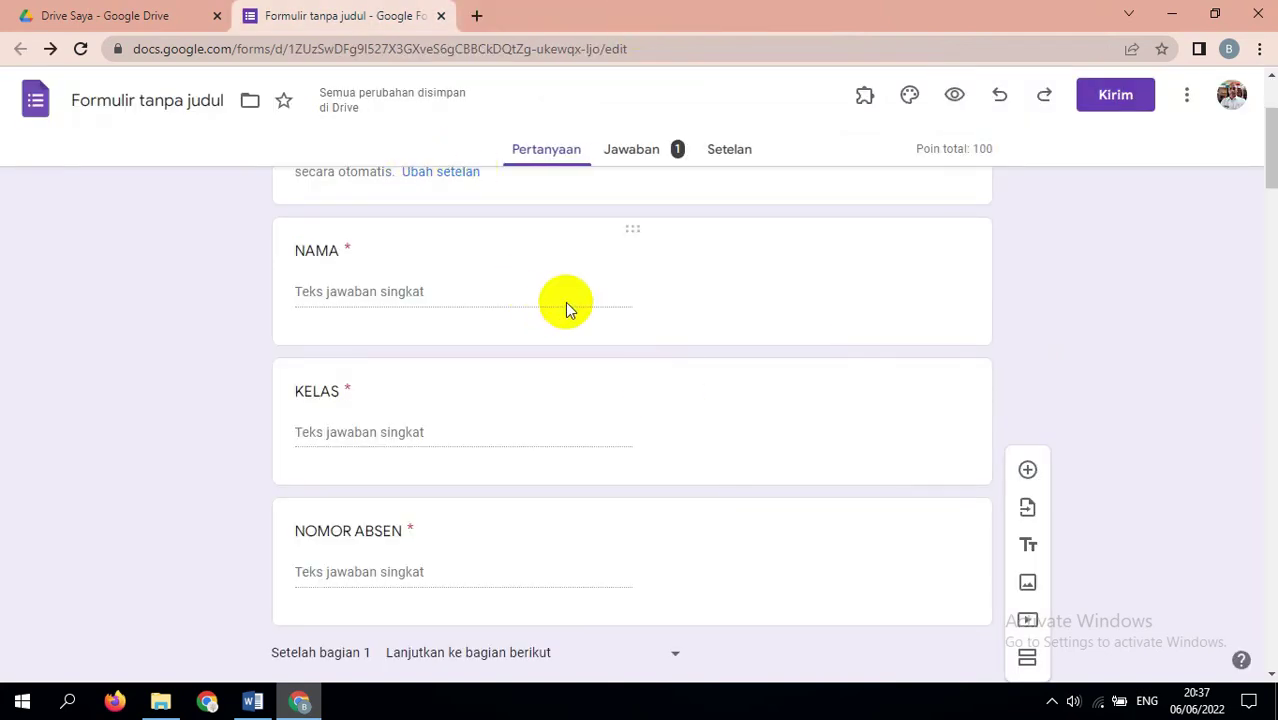
pyautogui.click(538, 150)
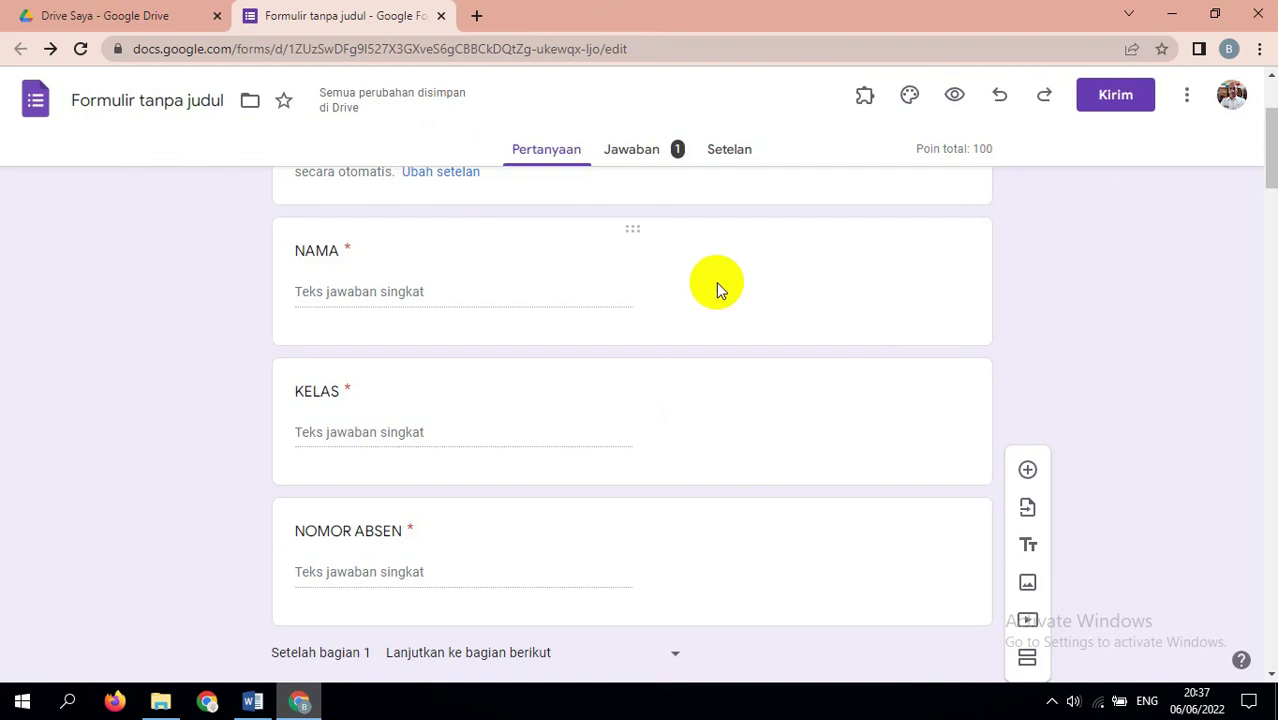
pyautogui.moveTo(1270, 155); pyautogui.dragTo(1272, 362)
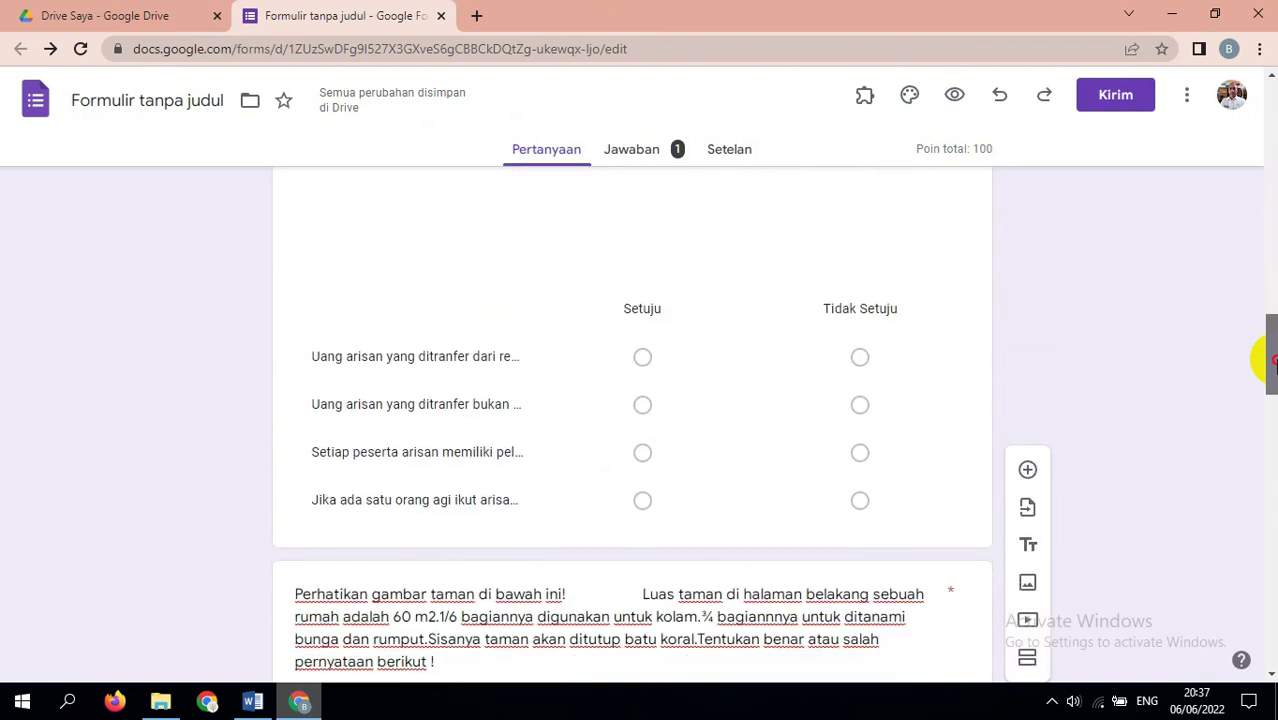
pyautogui.moveTo(1270, 350); pyautogui.dragTo(1272, 630)
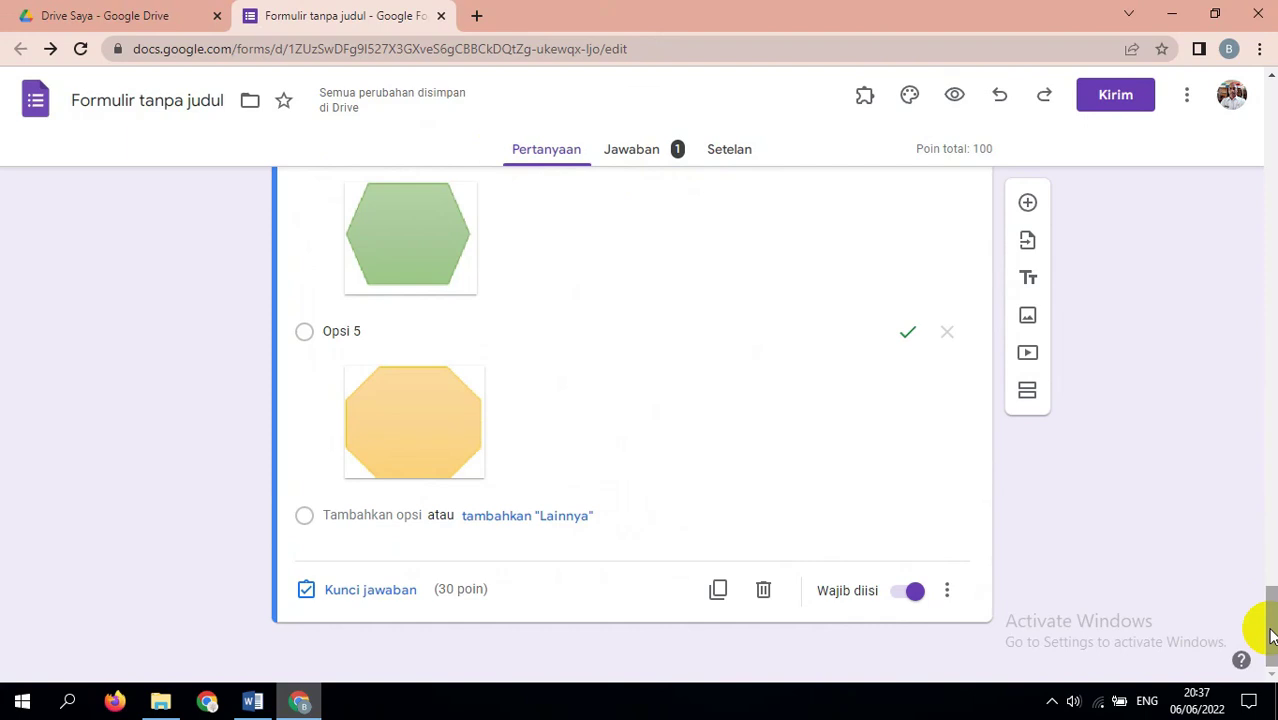